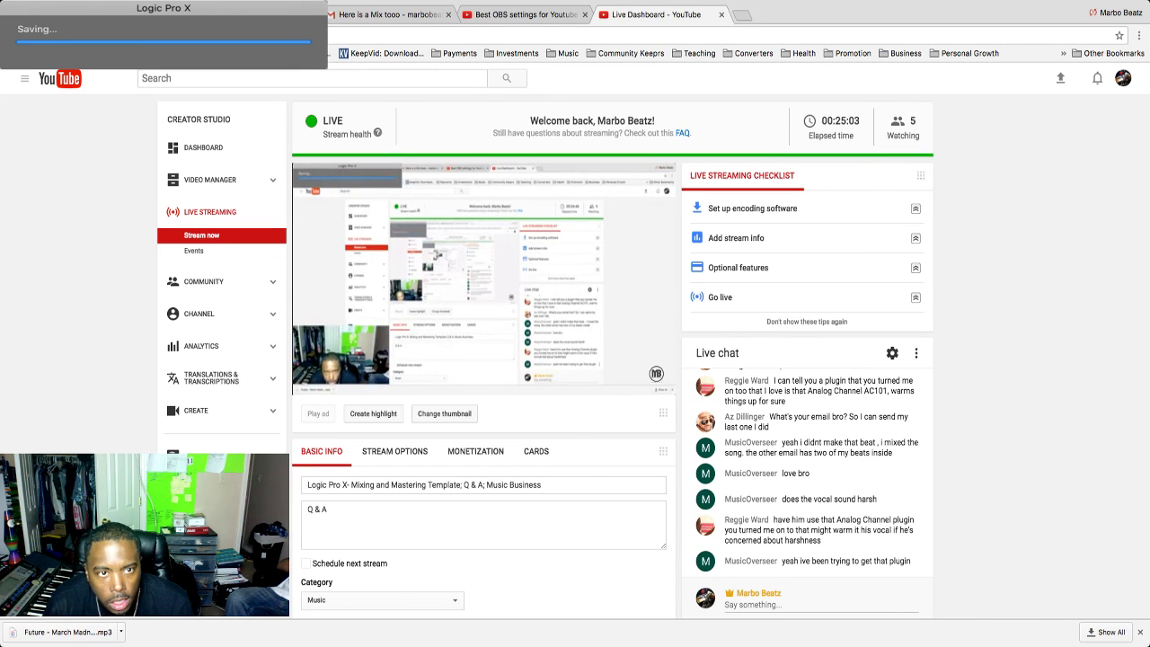
Open the Marbo Beatz Productions profile on SoundCloud and browse its posted tracks
key("ctrl+Tab")
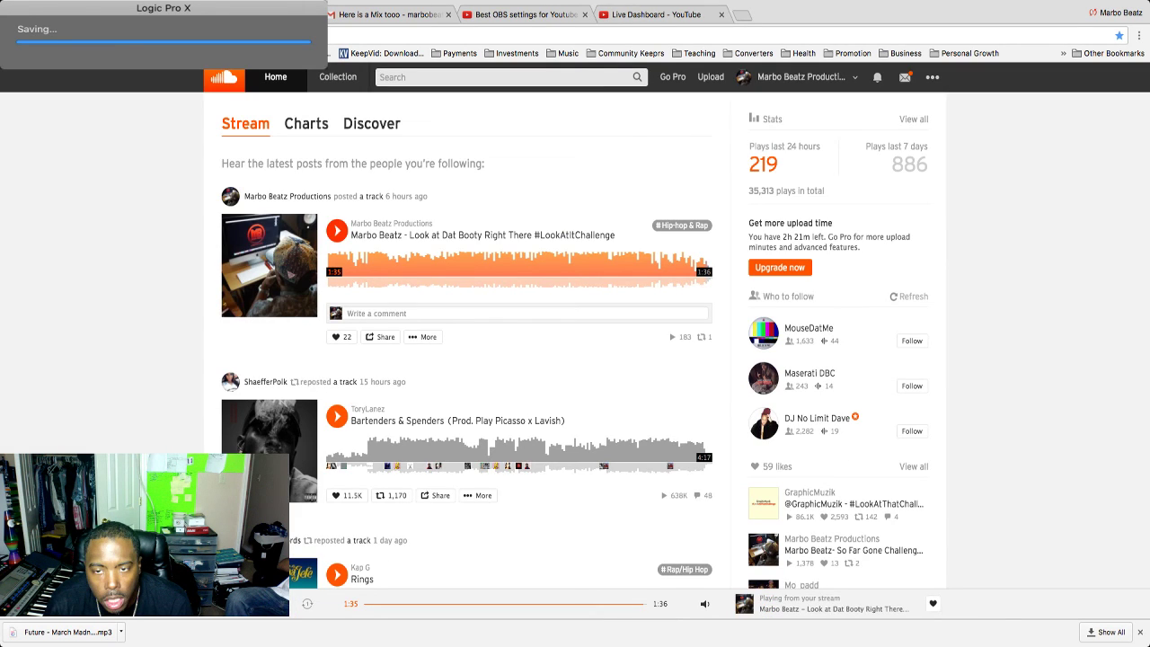
left_click(801, 77)
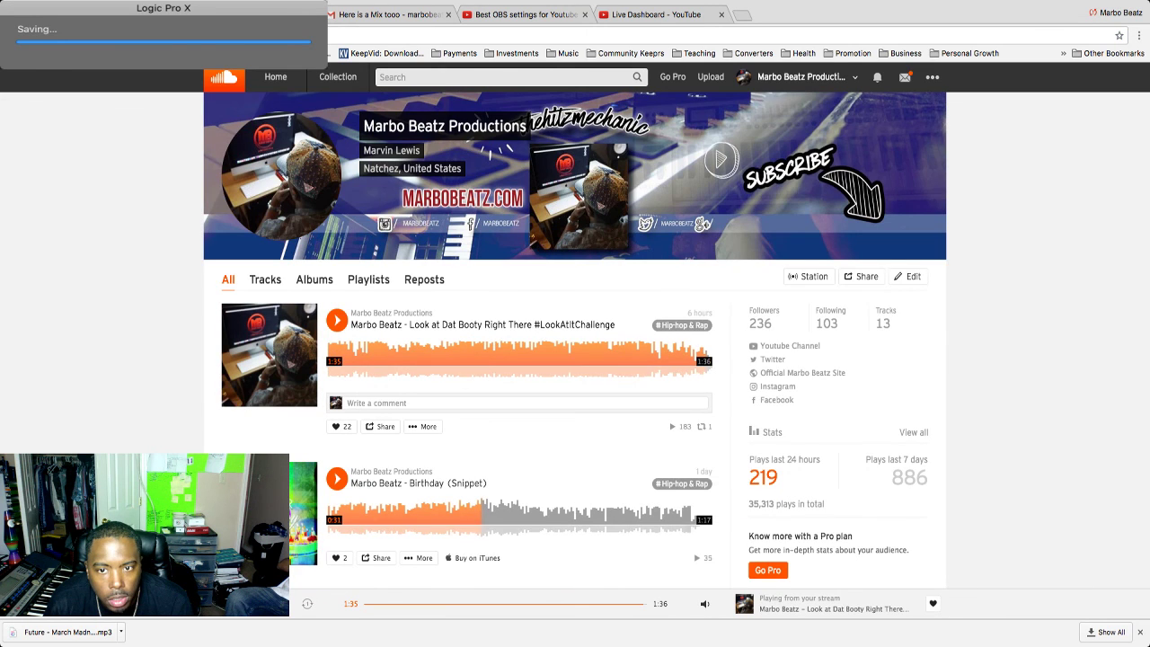
scroll(576, 348, "down", 2)
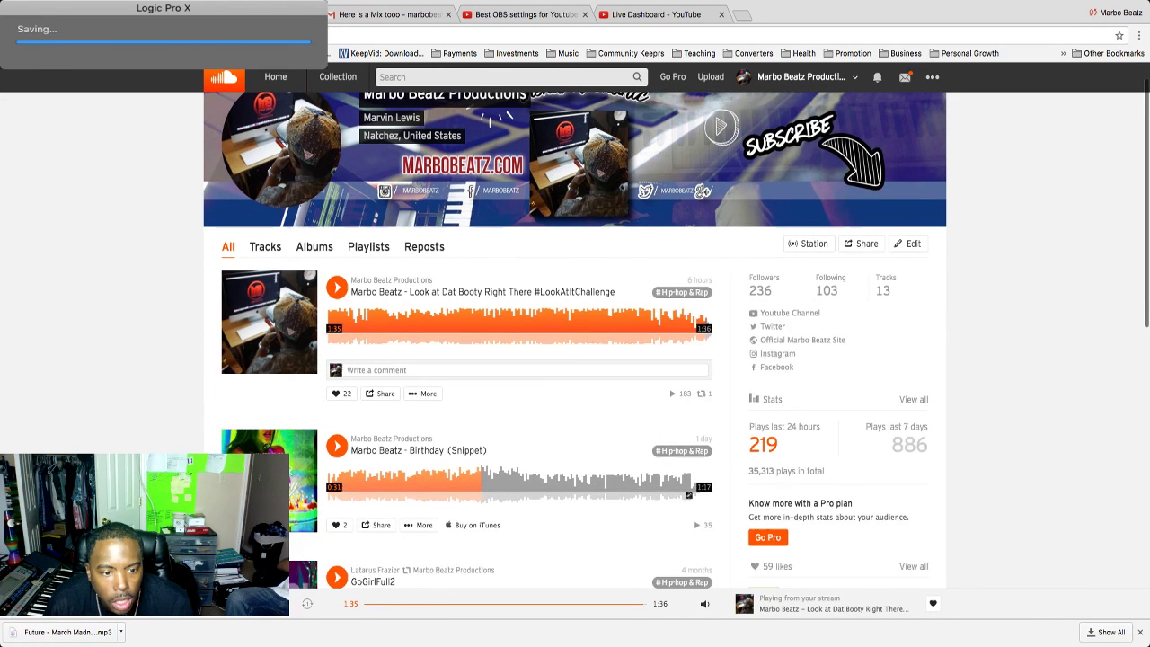
scroll(575, 348, "down", 2)
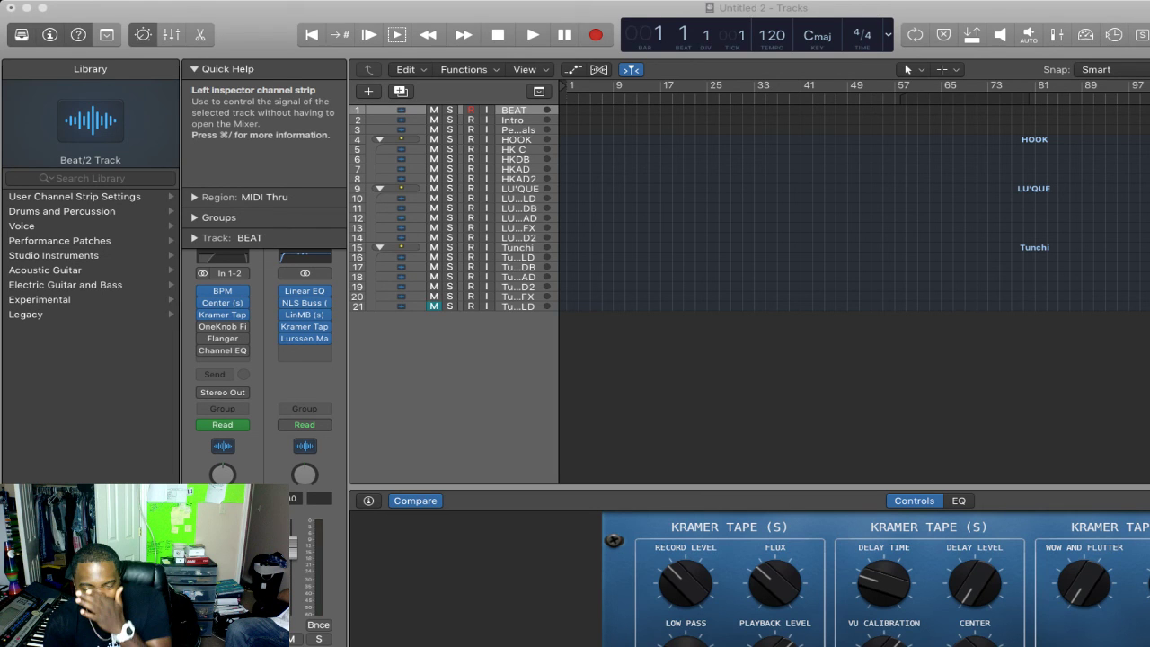
Switch to Logic Pro X and bring the Future - March Madness Instrumental audio onto the BEAT track
key("super+Tab")
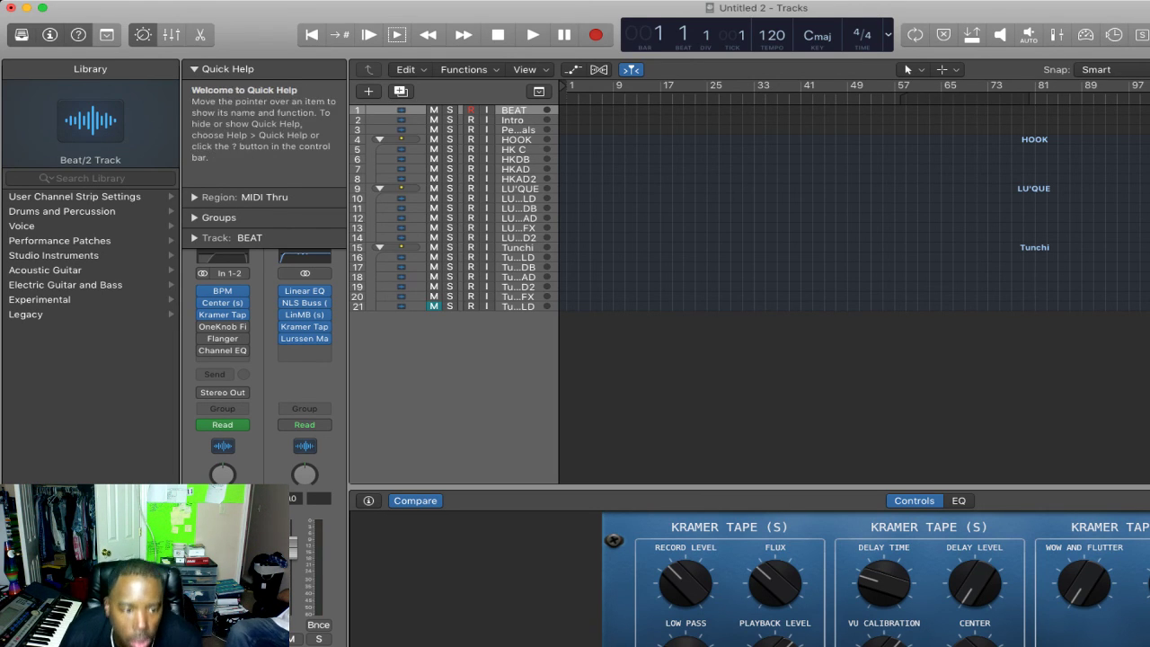
key("super+Tab")
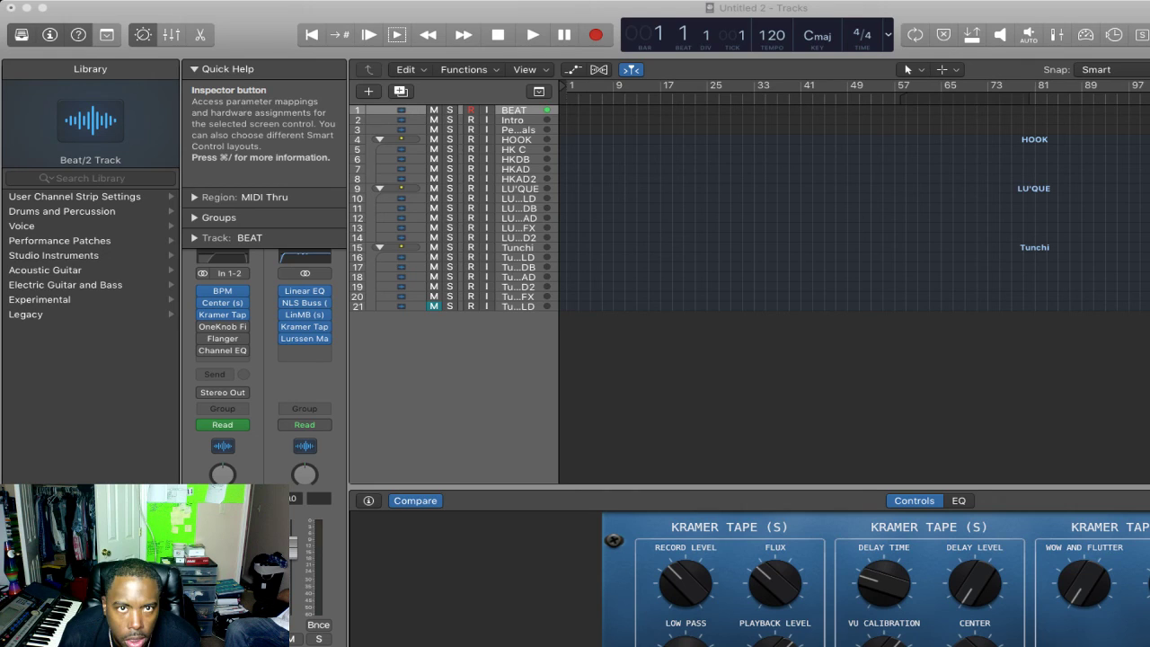
key("period")
key("period")
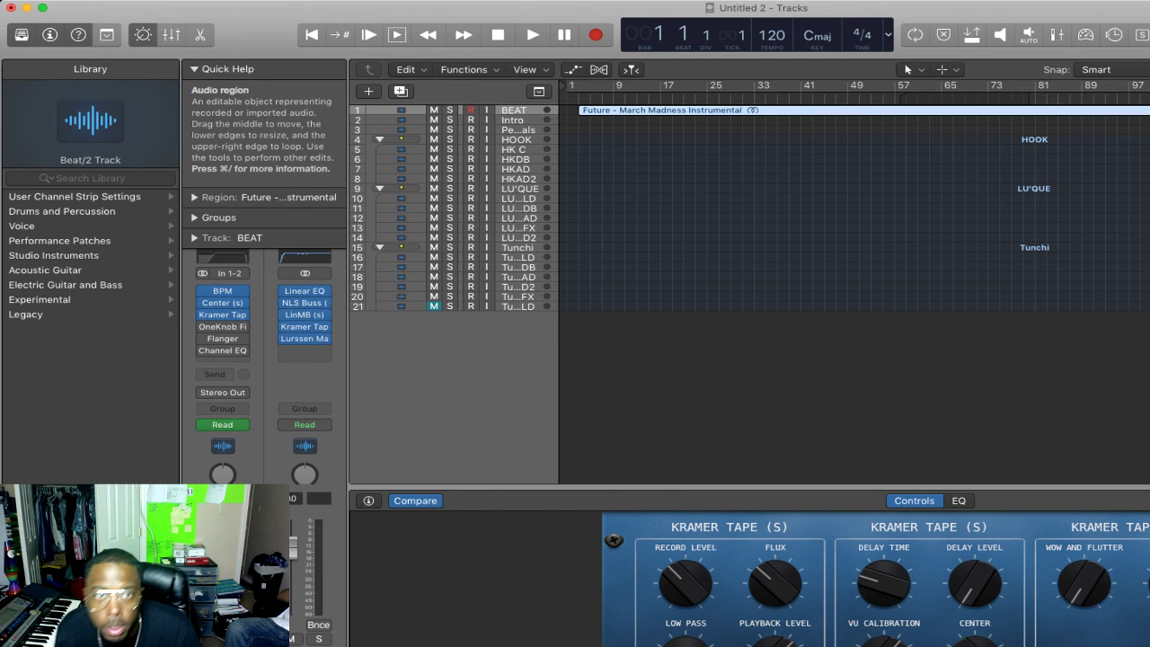
Trim the silence off the start of the Future - March Madness Instrumental region, align it with bar 1 and audition the opening
left_click_drag(1141, 69, 1149, 69)
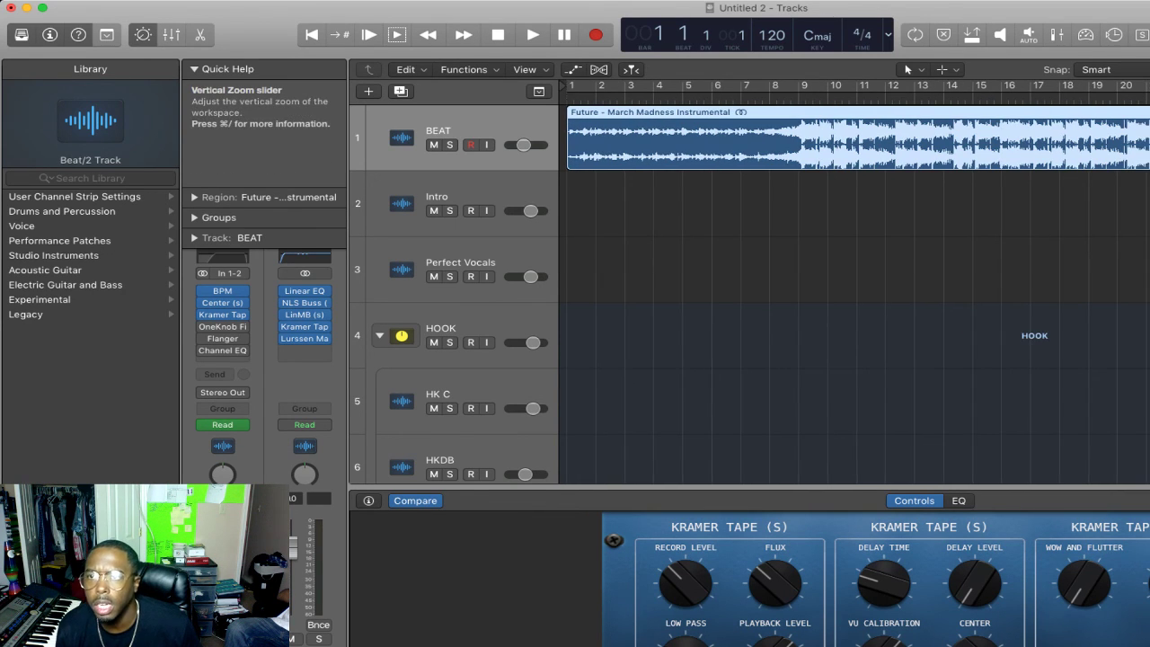
left_click_drag(1148, 69, 1149, 69)
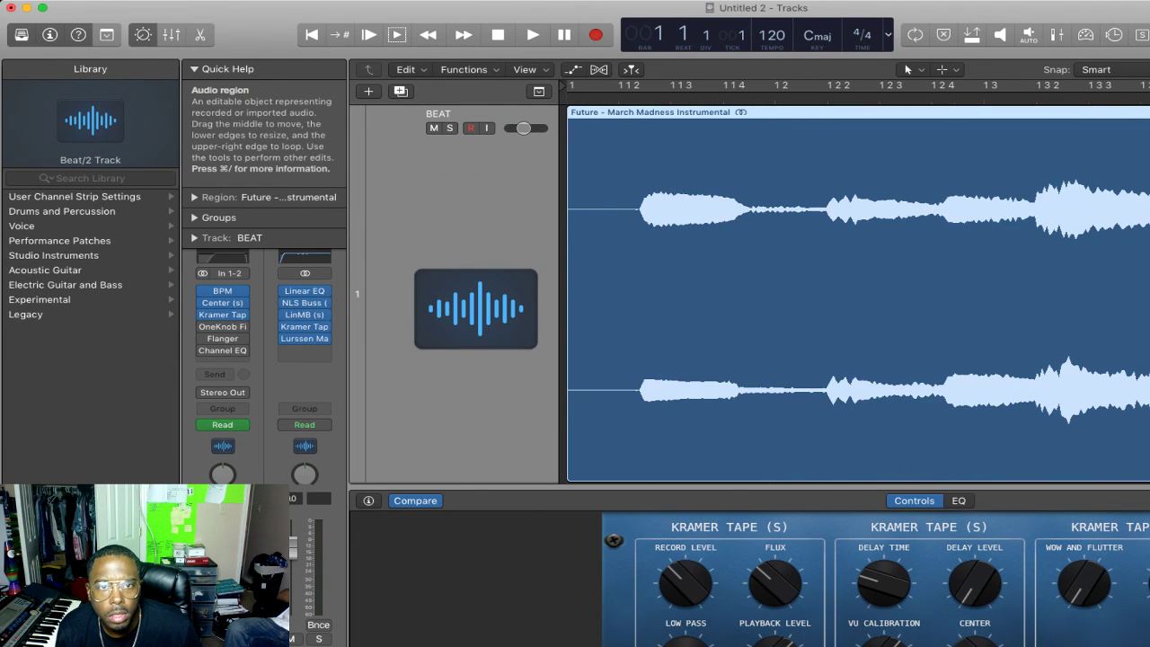
left_click_drag(570, 449, 639, 450)
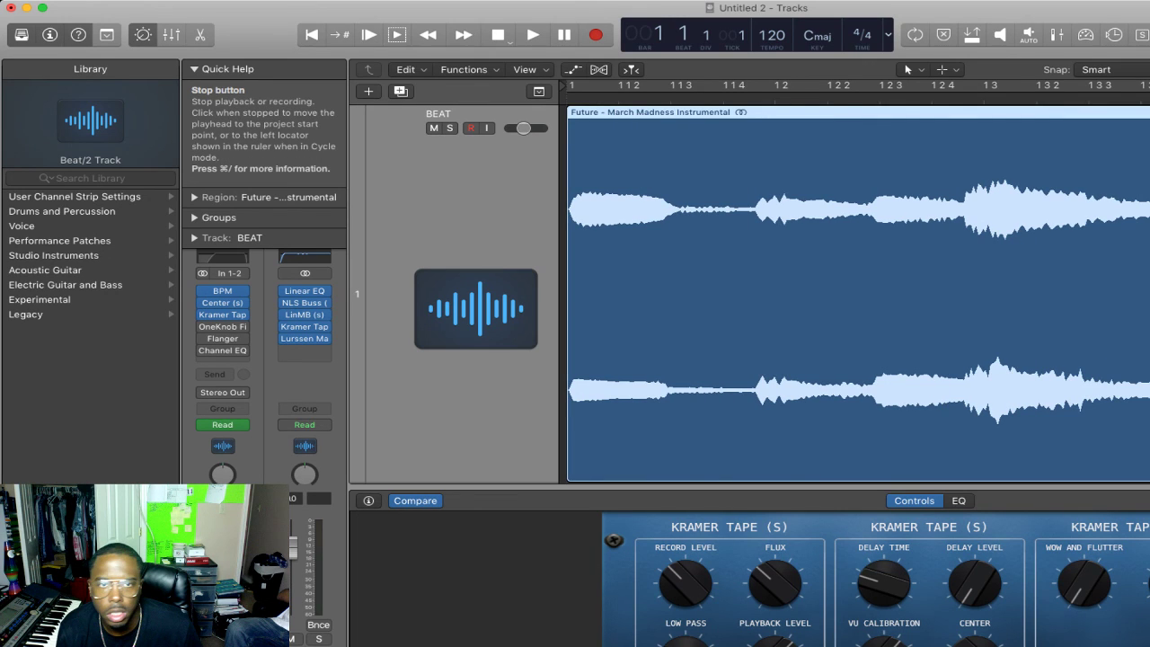
key("space")
key("space")
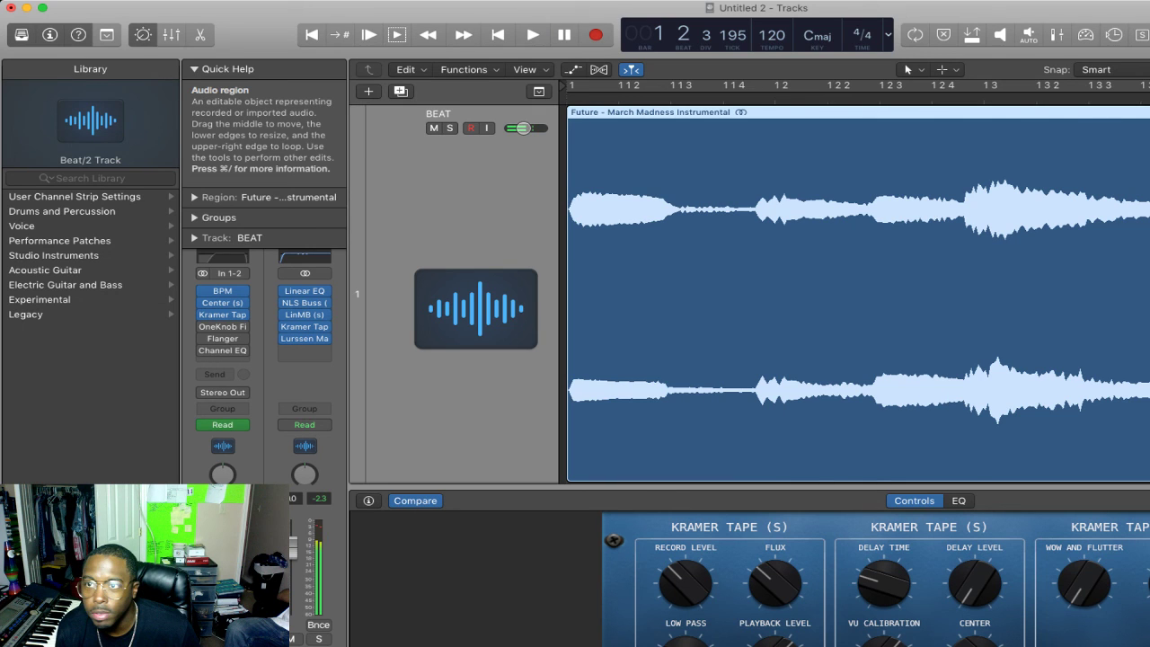
Collapse Quick Help in the inspector and resize the workspace to show the instrumental alongside the tracks down to HK C
left_click_drag(1149, 69, 1141, 69)
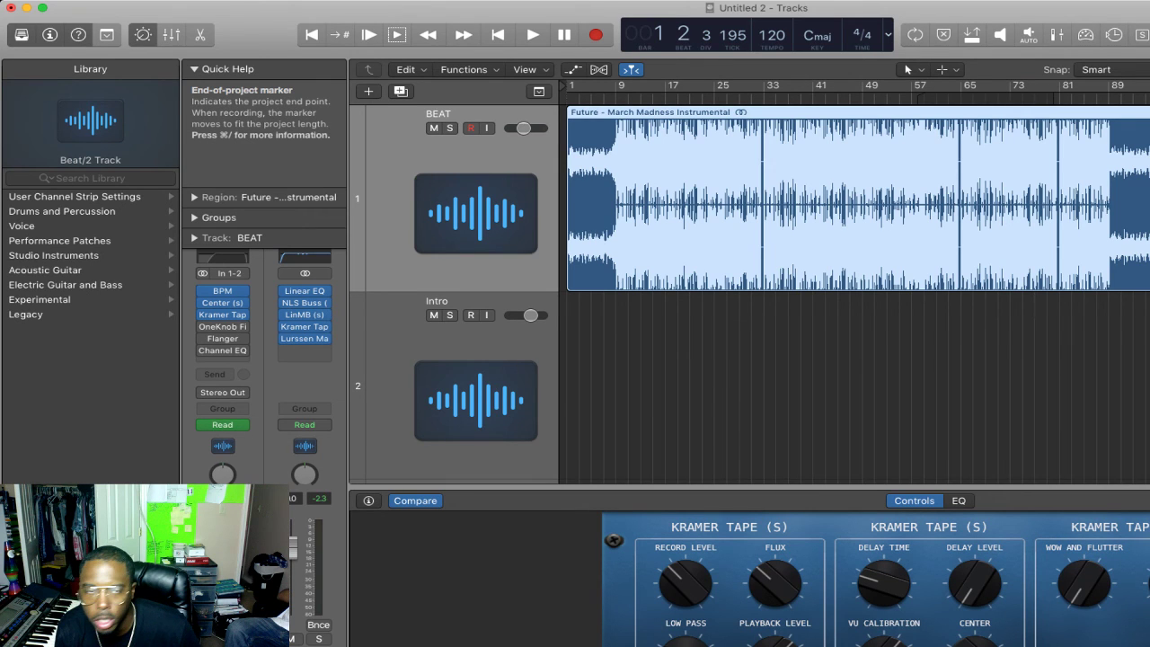
left_click(391, 199)
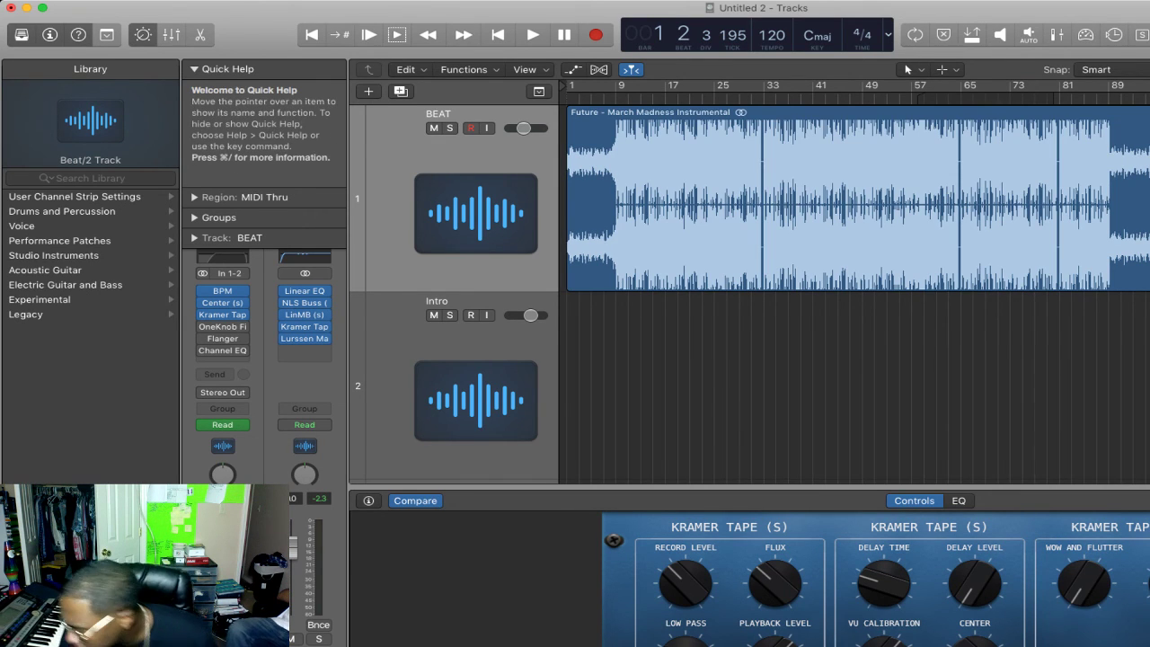
left_click(194, 69)
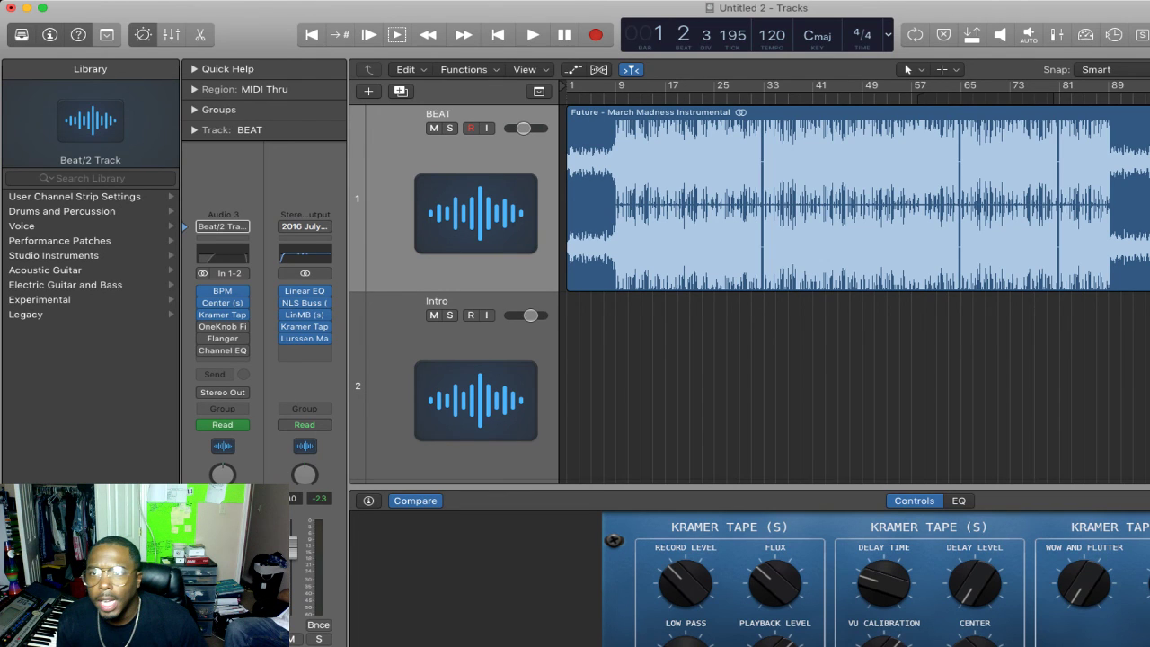
key("super+Up")
key("super+Up")
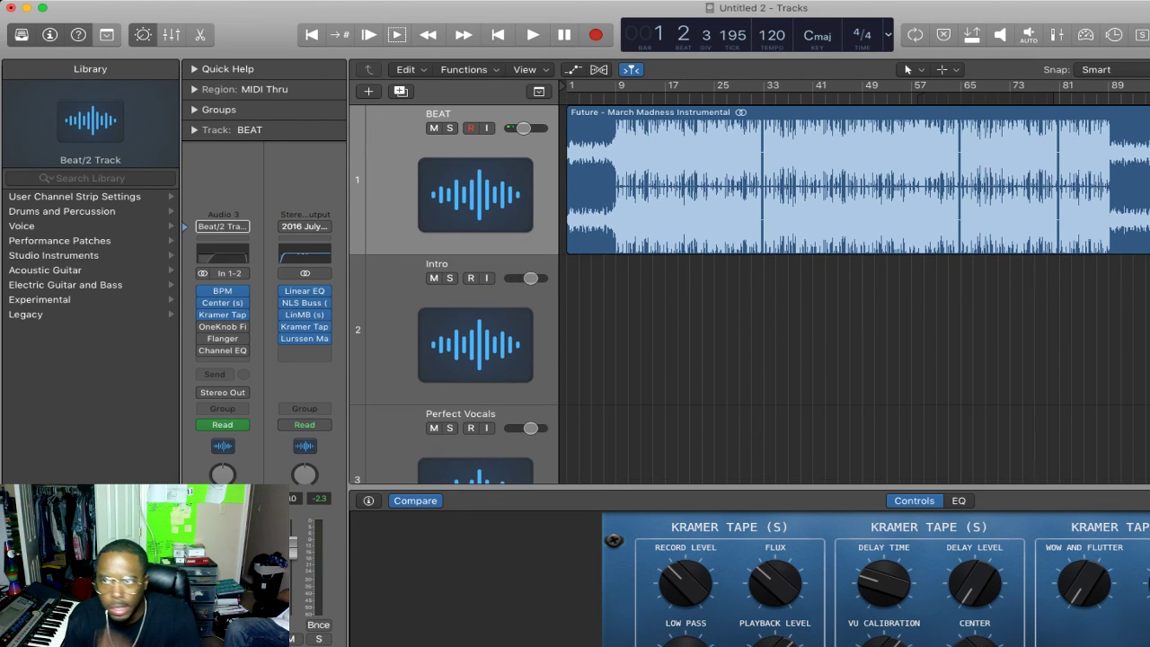
key("super+Right")
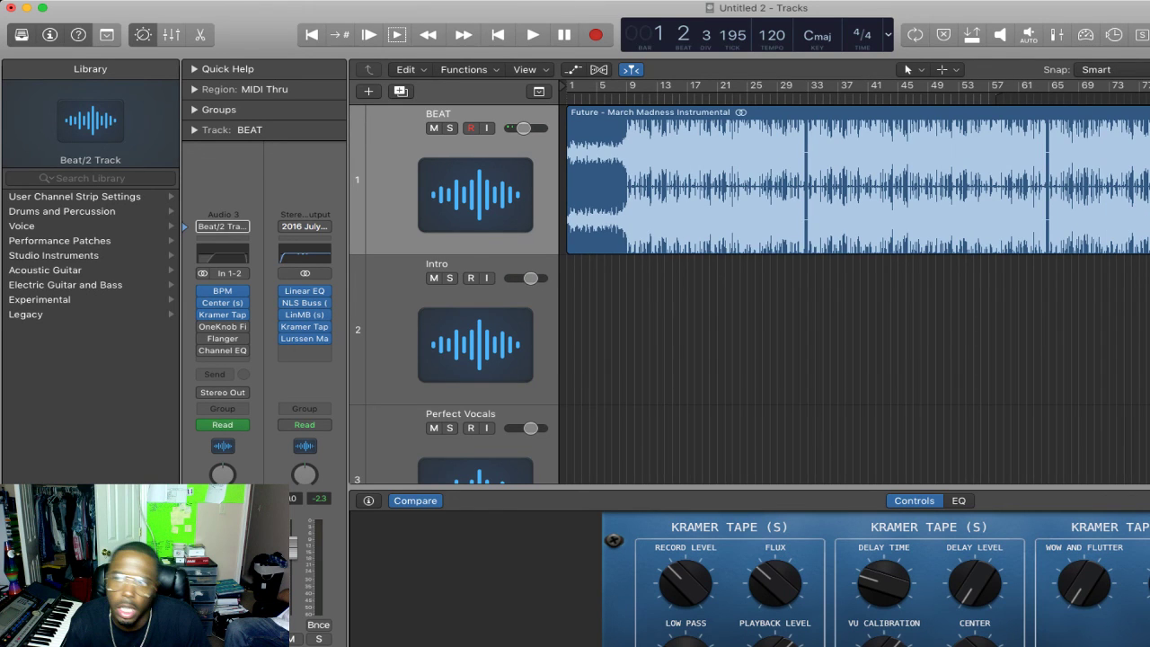
key("super+Up")
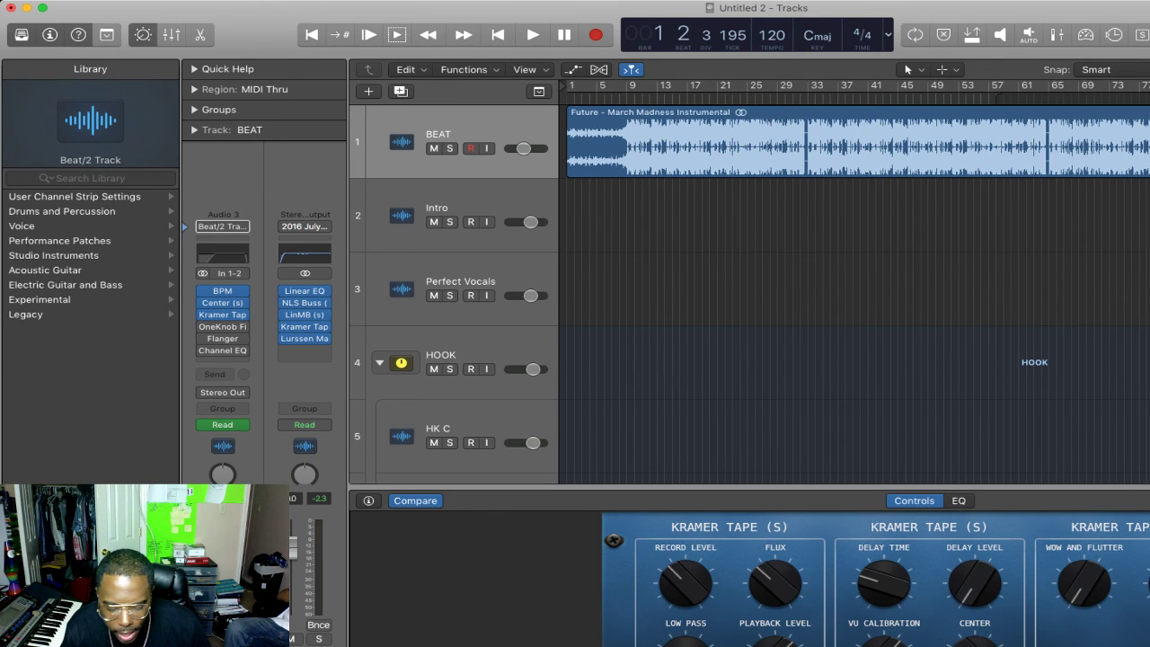
Audition the instrumental region on the BEAT track in several passes to check its sound and level
key("space")
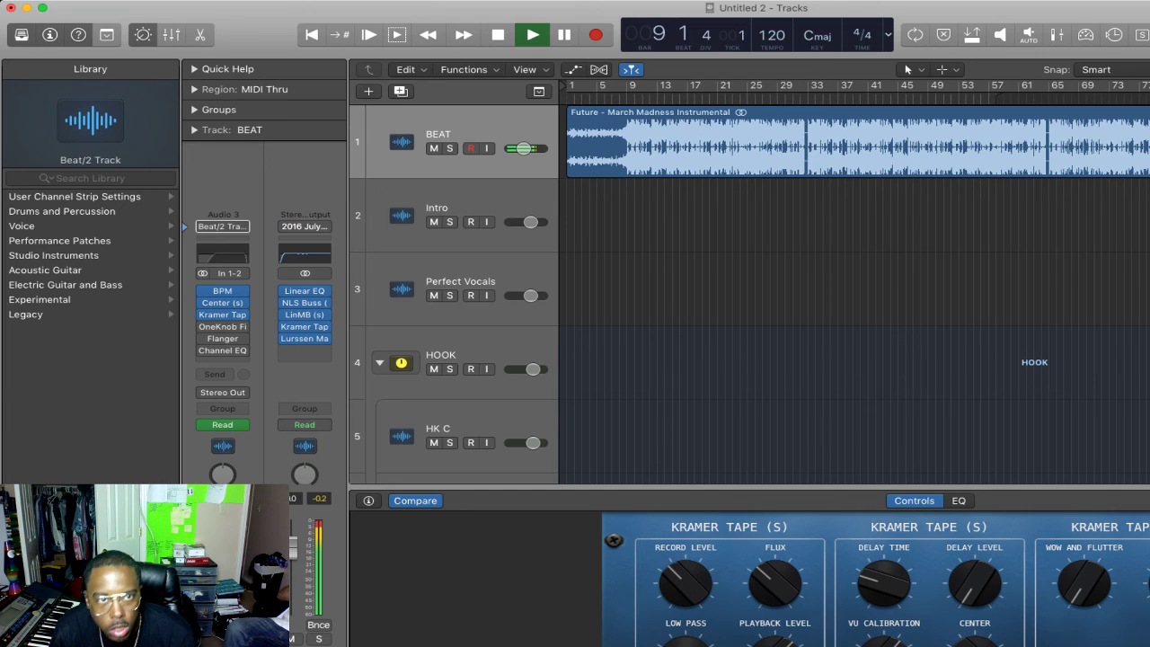
left_click(858, 144)
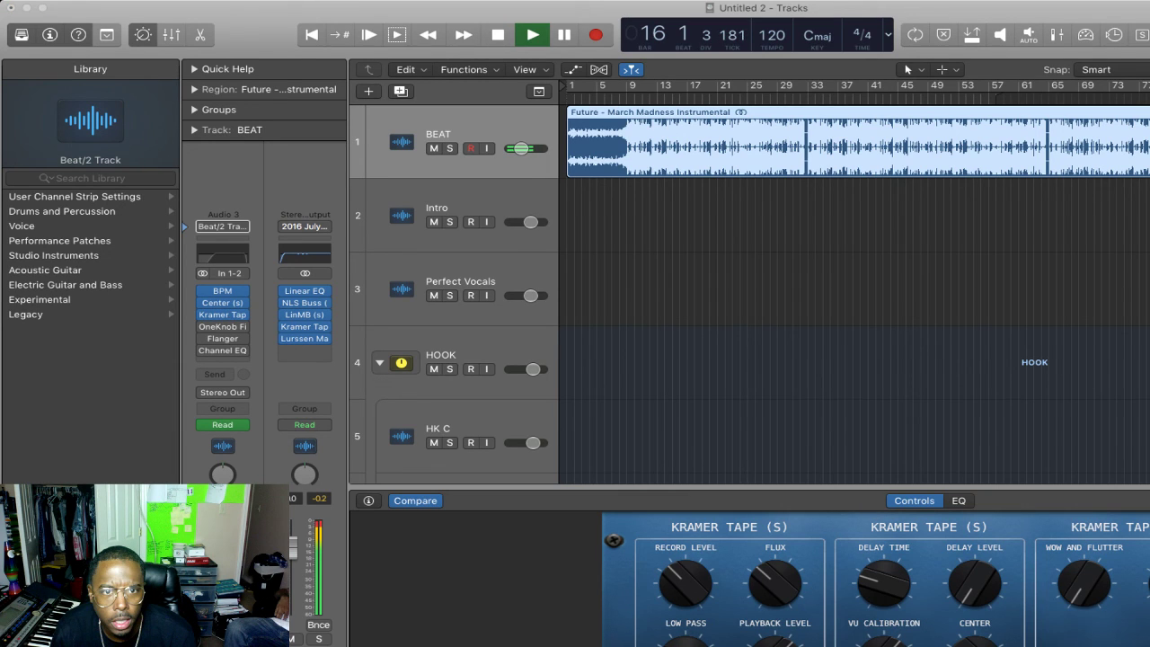
key("space")
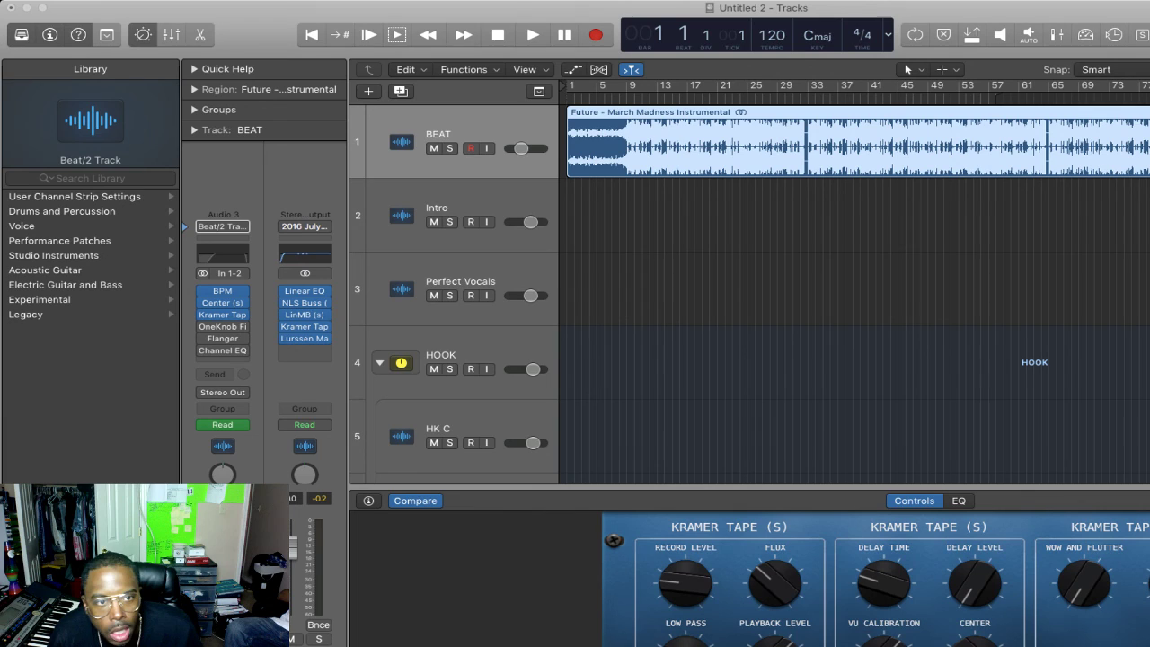
key("space")
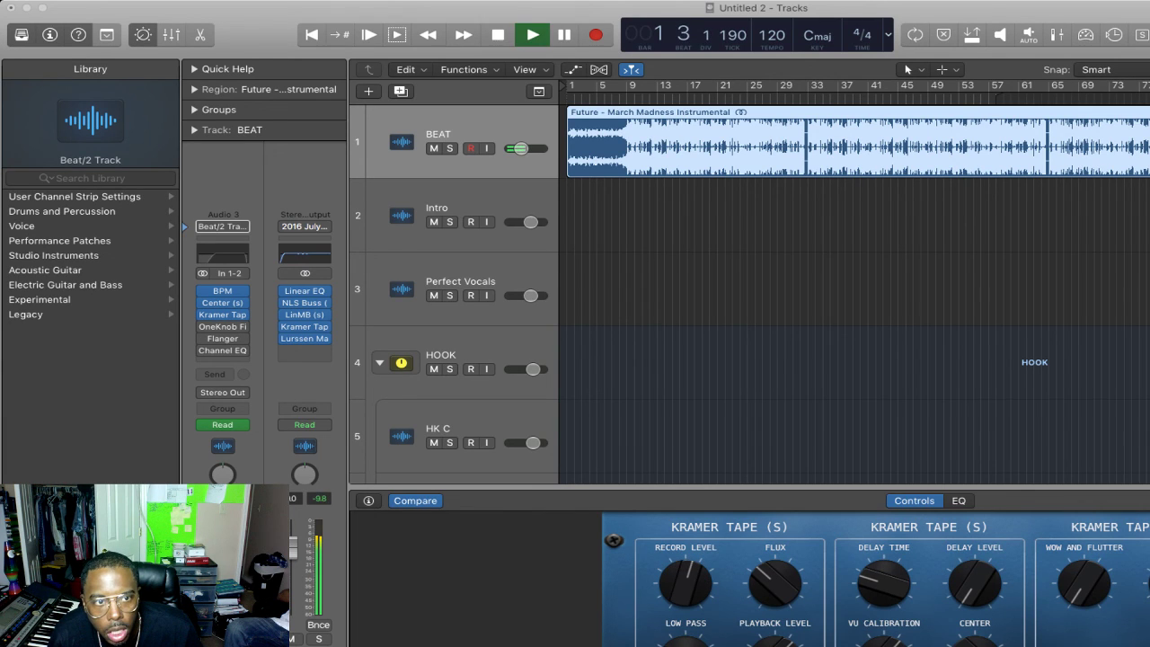
key("space")
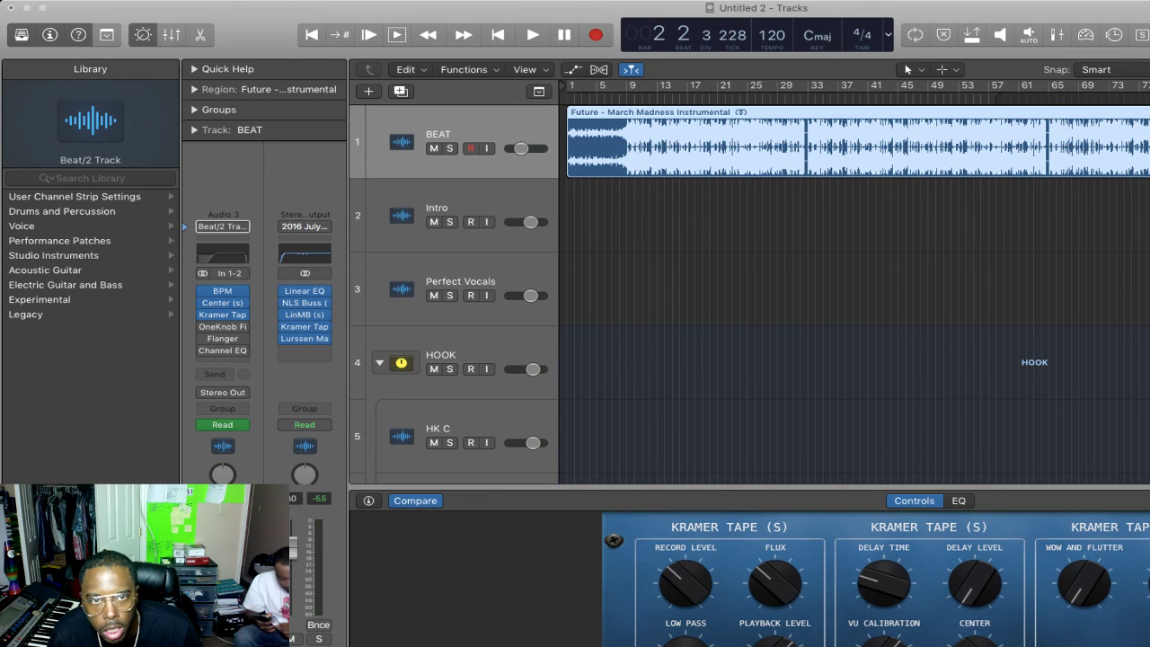
key("space")
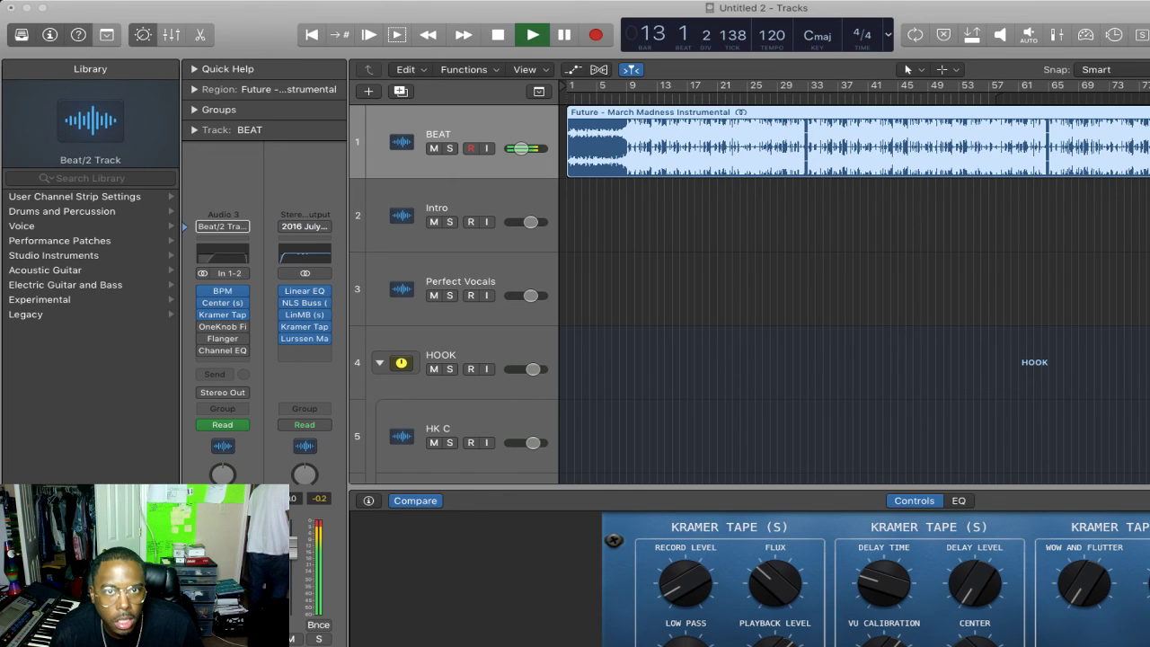
Reduce the track heights to fit more vocal tracks, select the HK C track and stop playback
left_click(854, 257)
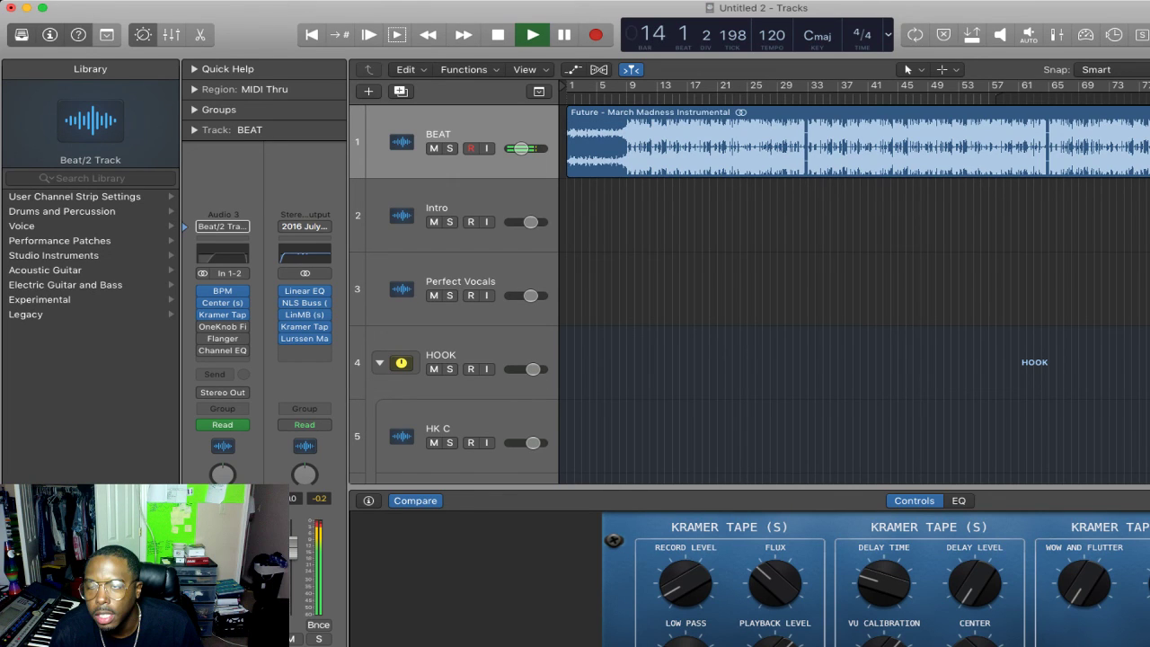
key("super+Up")
key("super+Up")
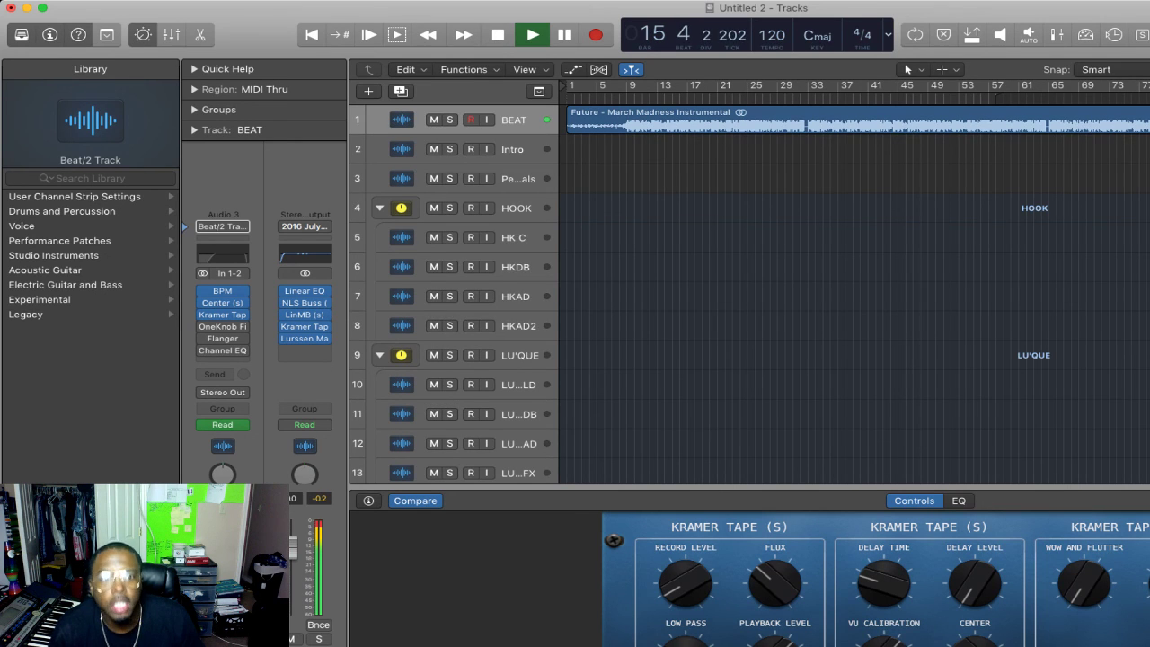
left_click(514, 238)
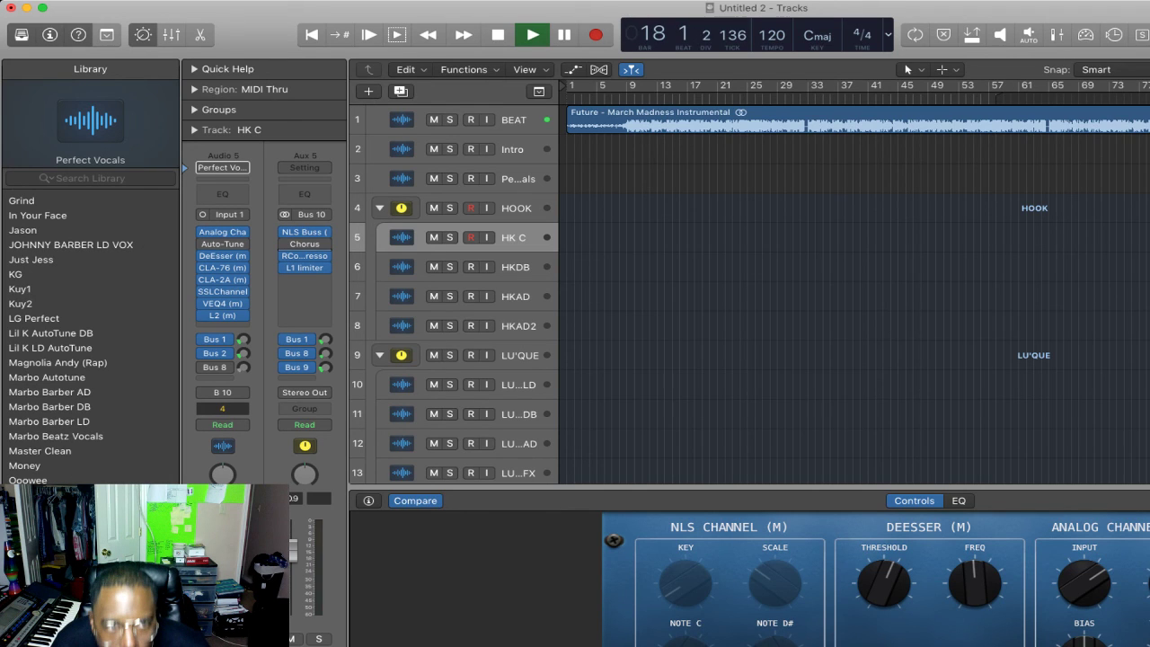
key("space")
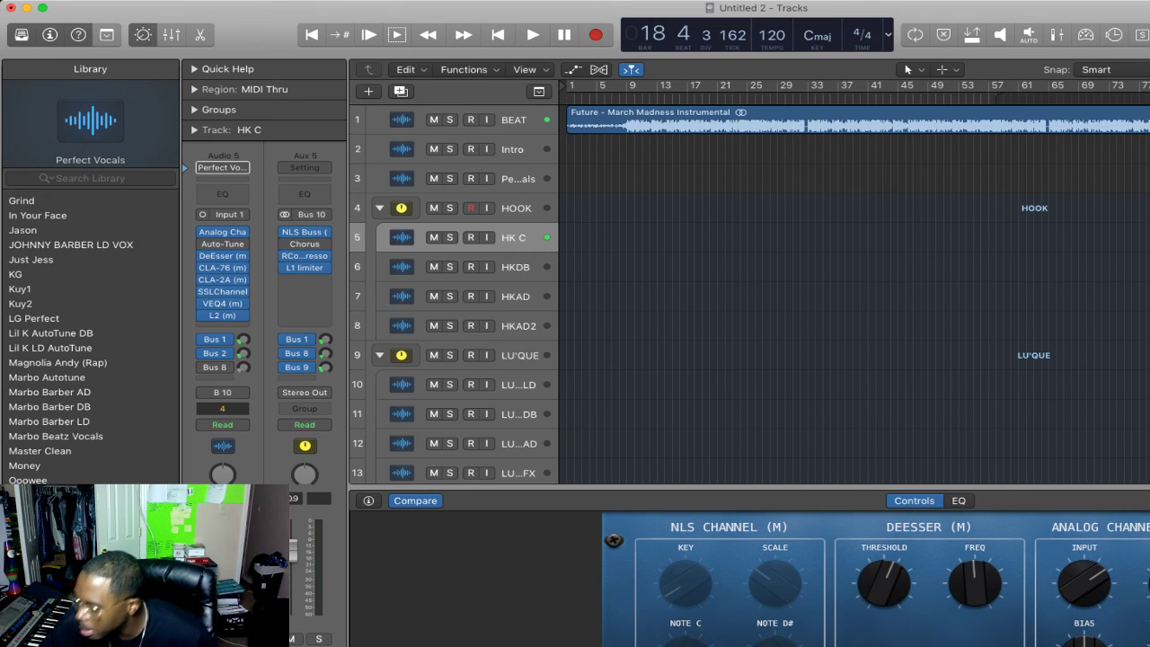
Arm the HK C track for recording
key("r")
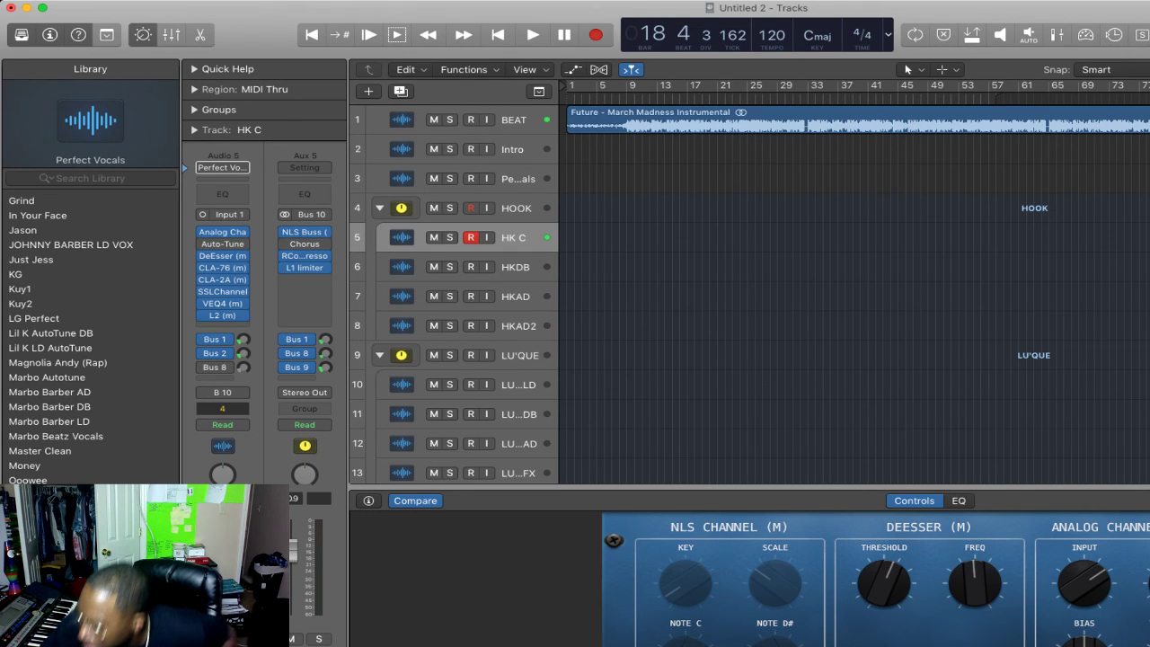
key("r")
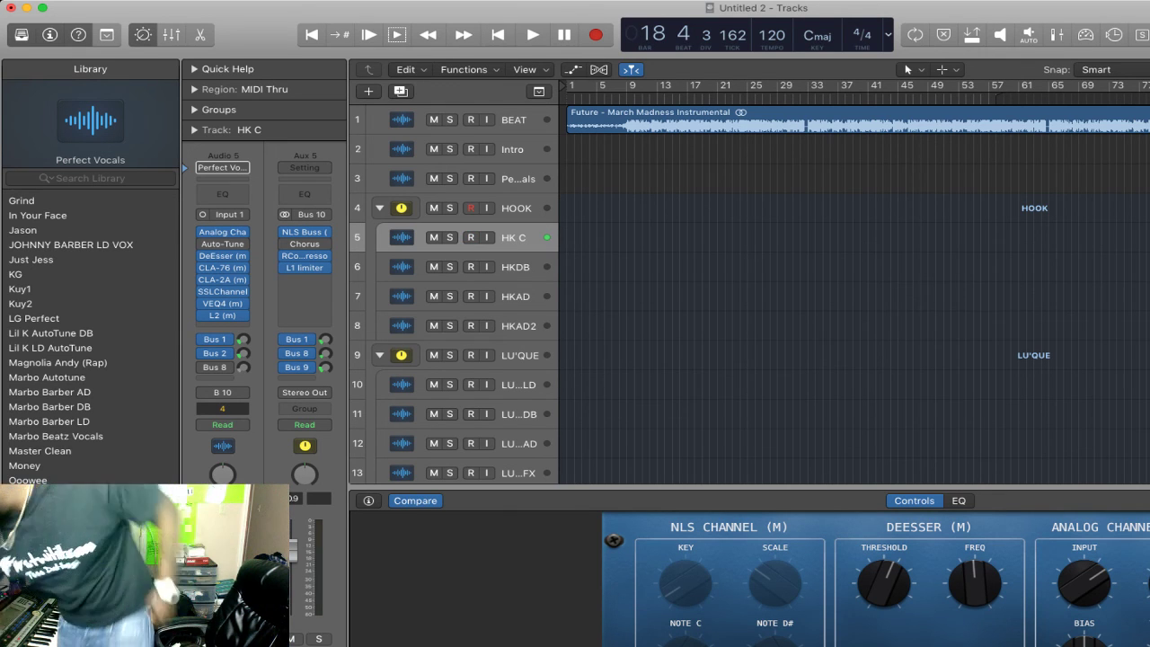
key("r")
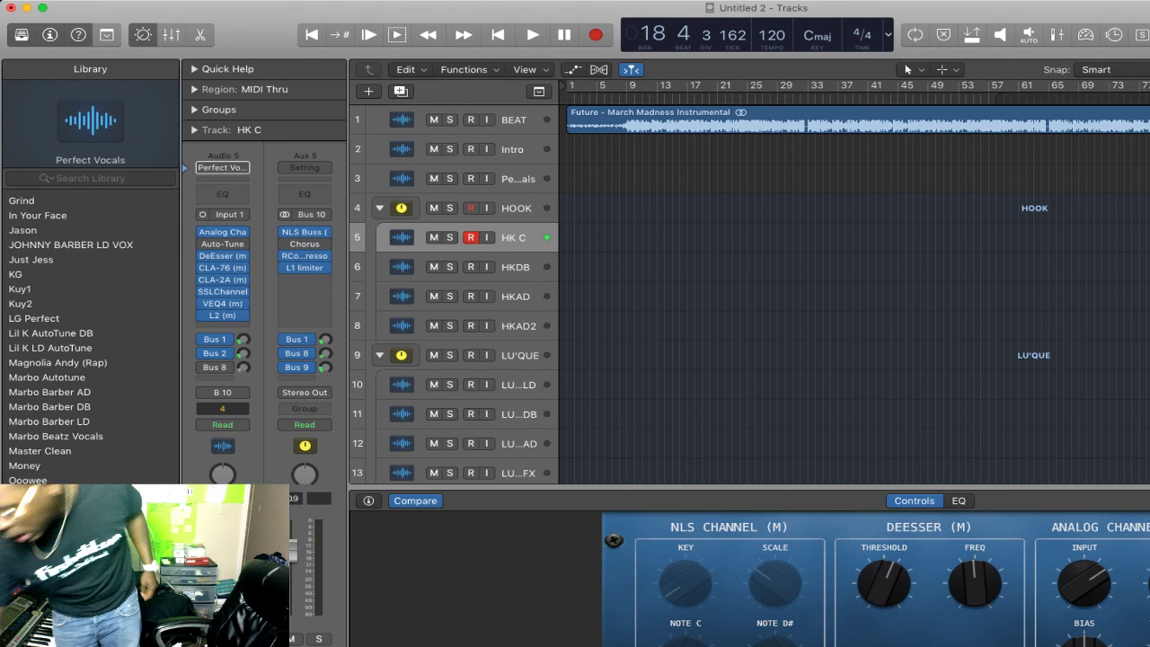
key("r")
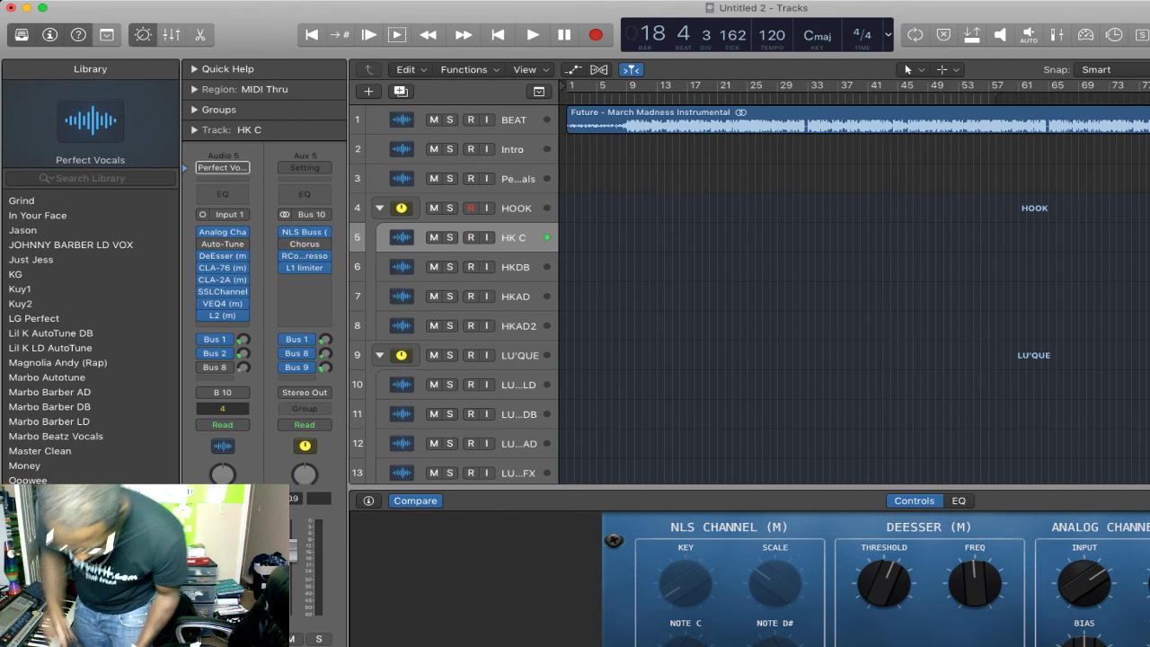
key("r")
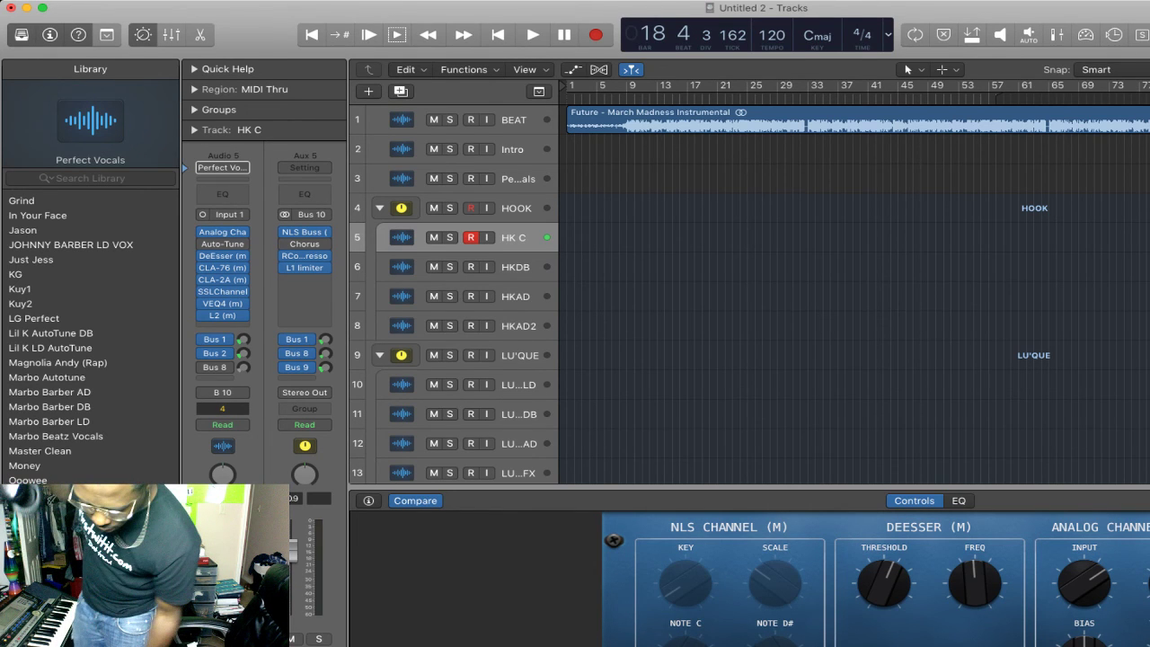
key("r")
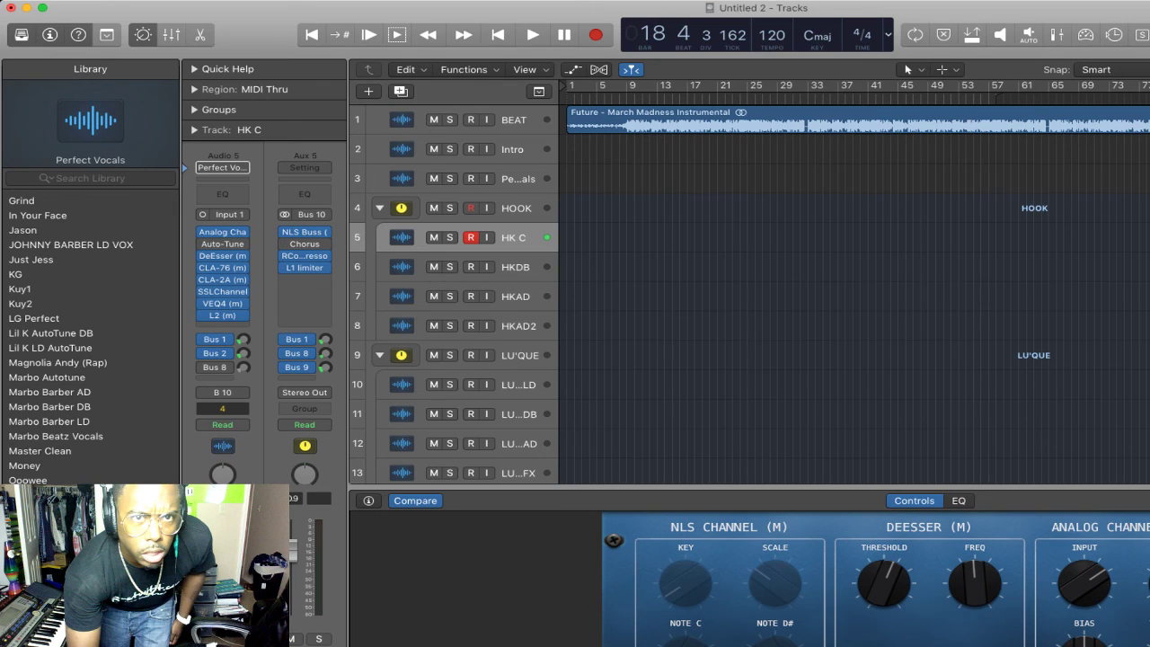
Return the playhead to the project start and turn on Low Latency Mode
key("Return")
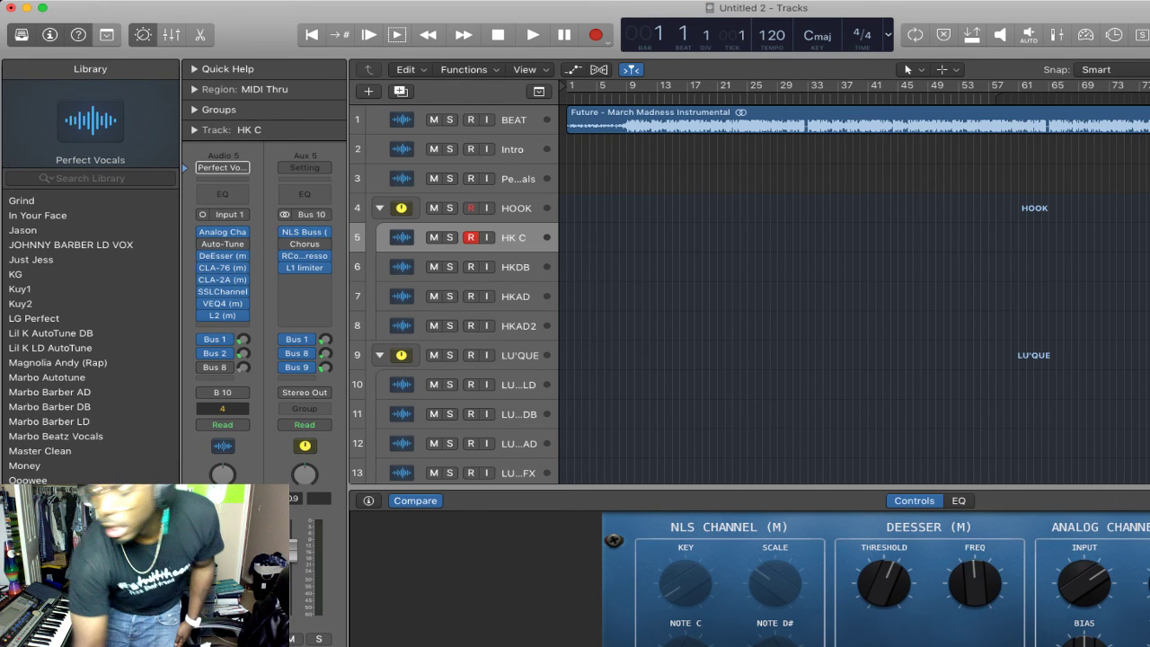
key("k")
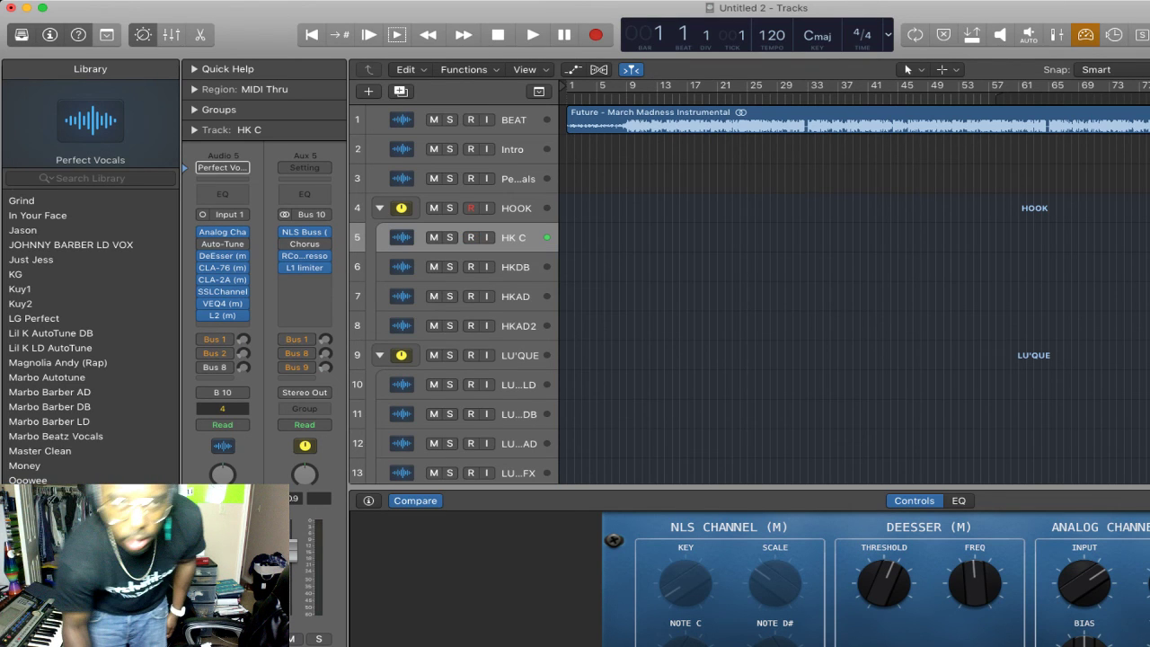
Record a hook take on the HK C track from the project start to about bar 48 and play it back
key("r")
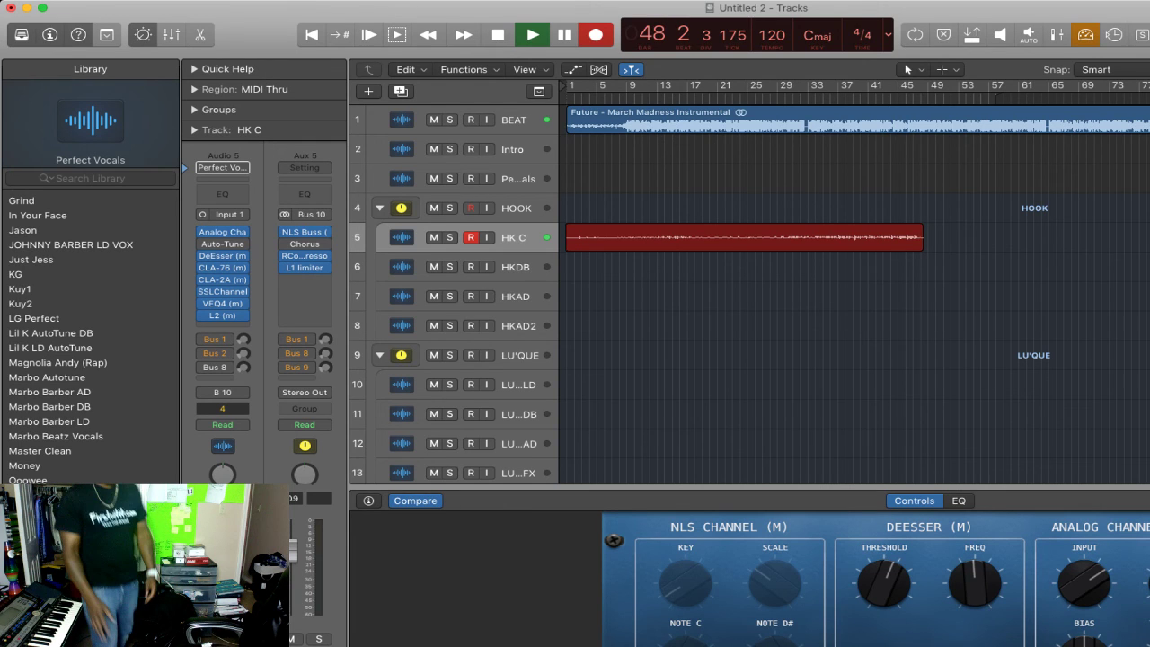
key("space")
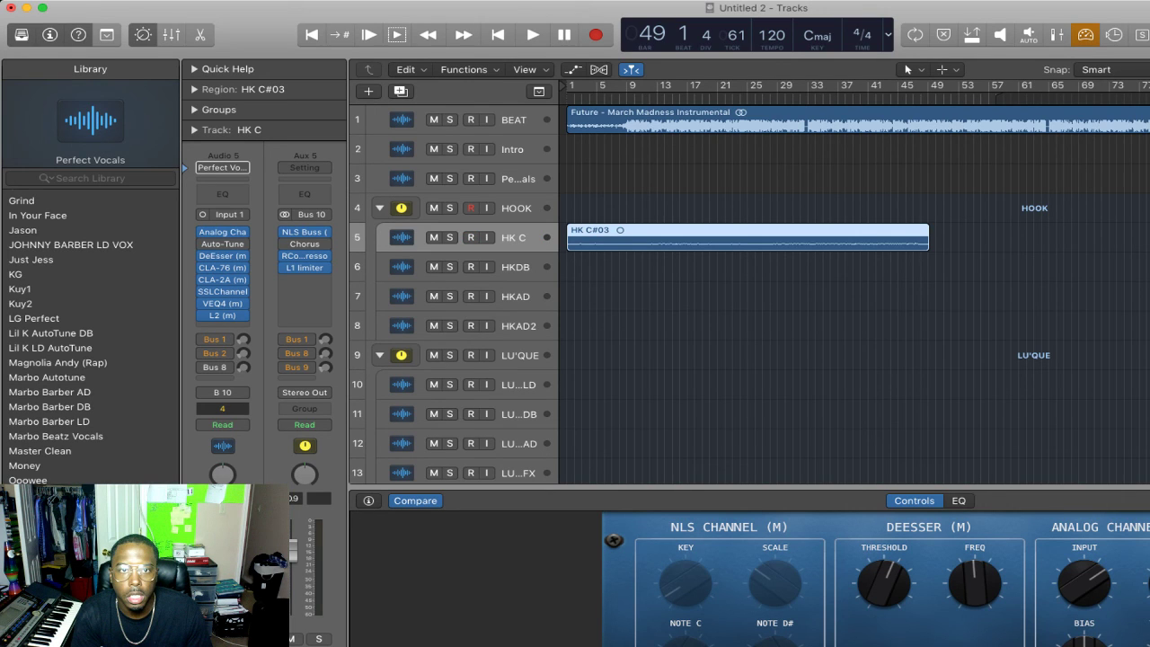
key("space")
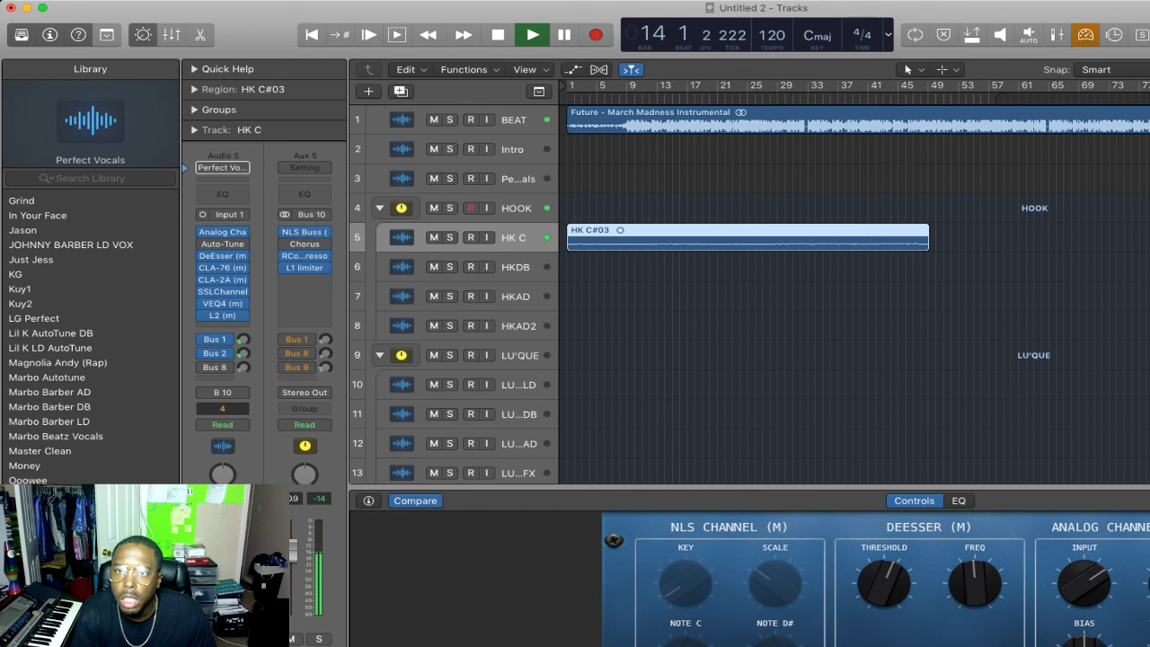
key("space")
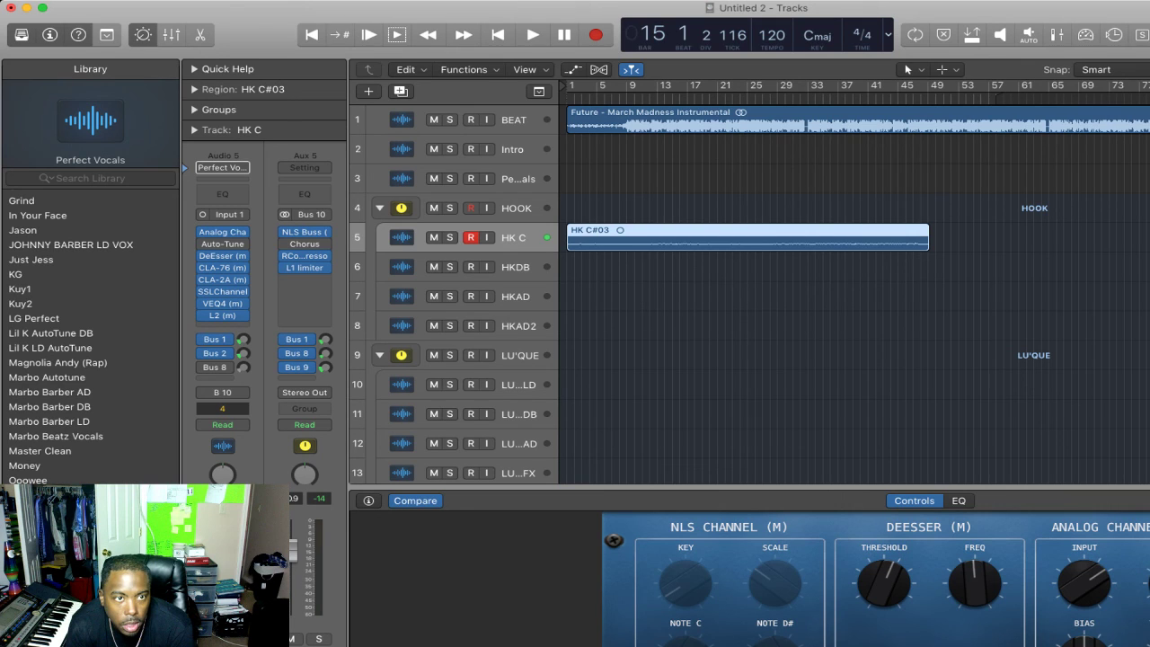
Toggle the Auto-Tune insert on the HK C channel, open its plug-in choices and start playback
left_click(204, 245)
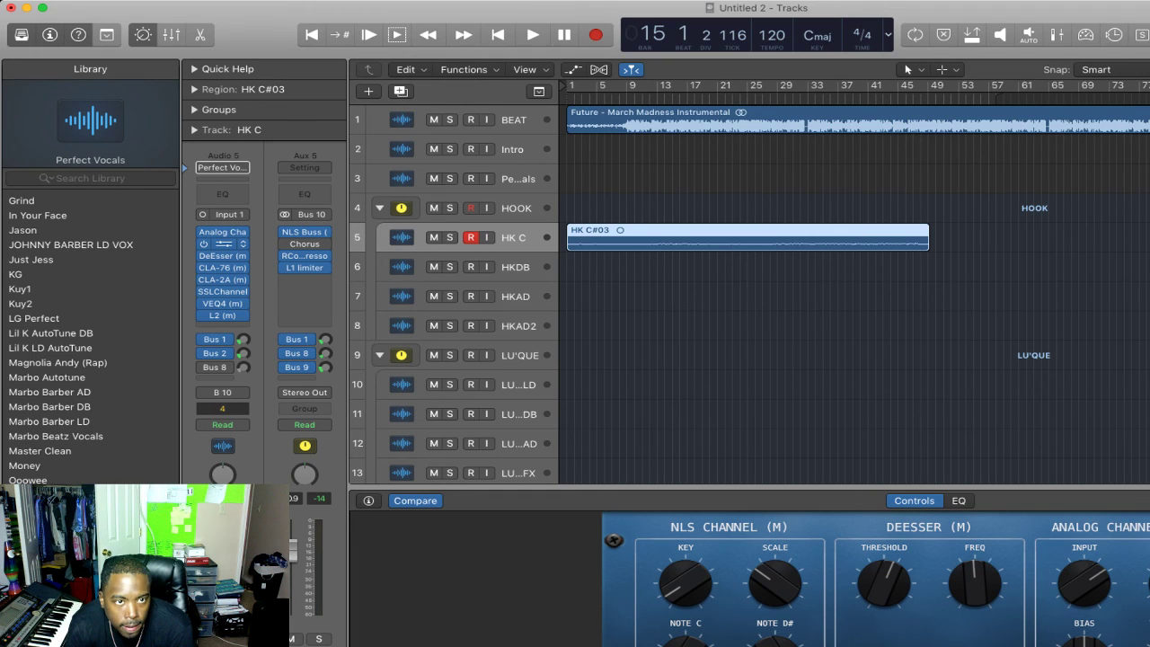
left_click(243, 245)
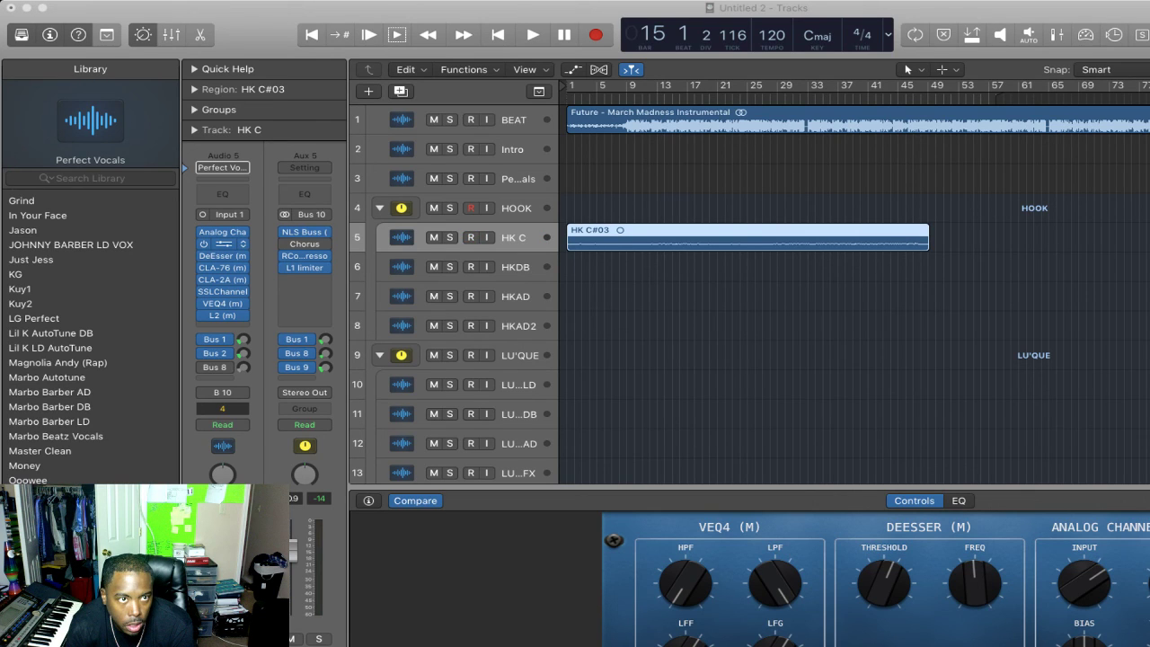
key("space")
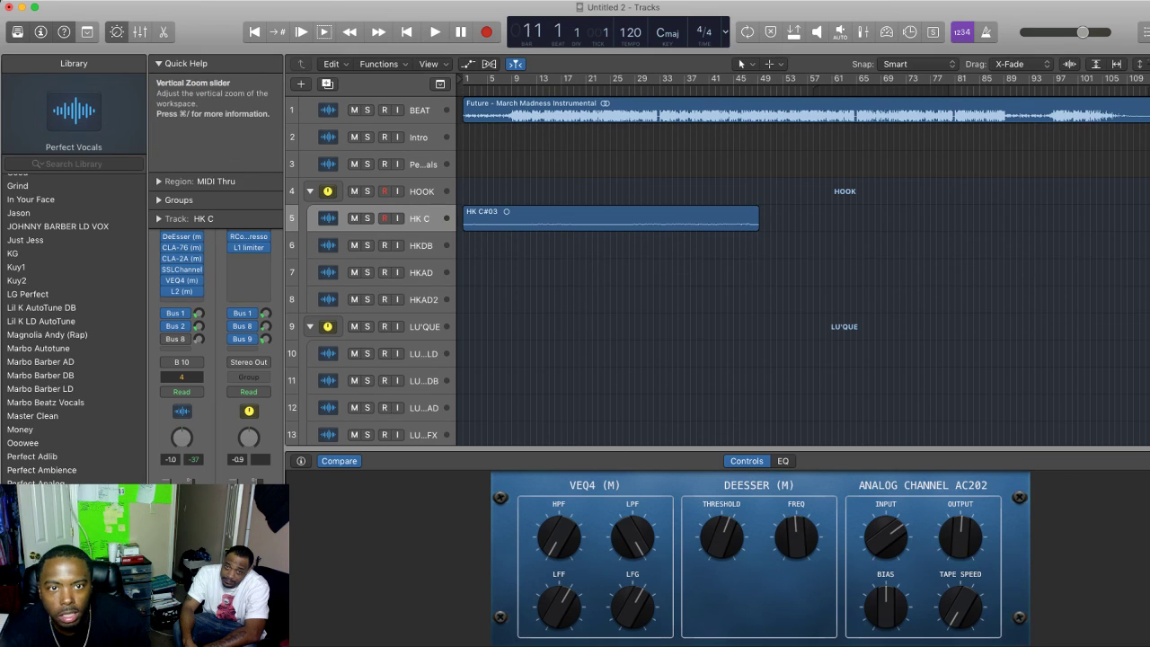
Enlarge the track heights and briefly play the HK C take with the beat from bar 11
left_click_drag(1146, 64, 1149, 64)
key("space")
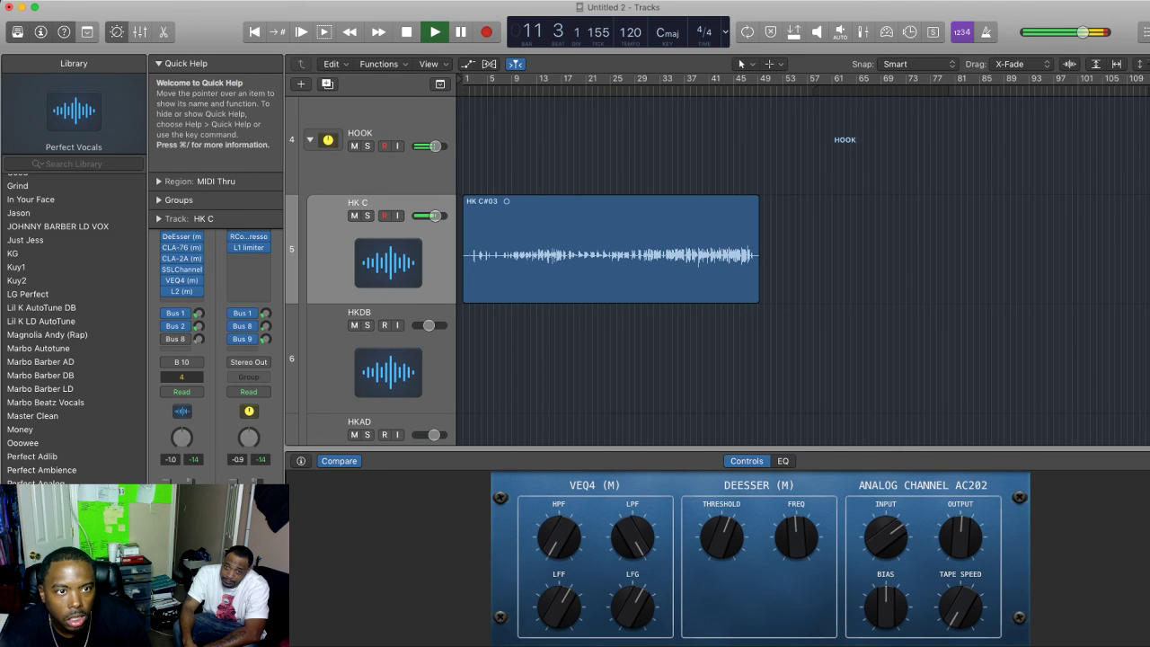
key("space")
Mute the BEAT track and audition the HK C take without the instrumental
scroll(377, 251, "up", 8)
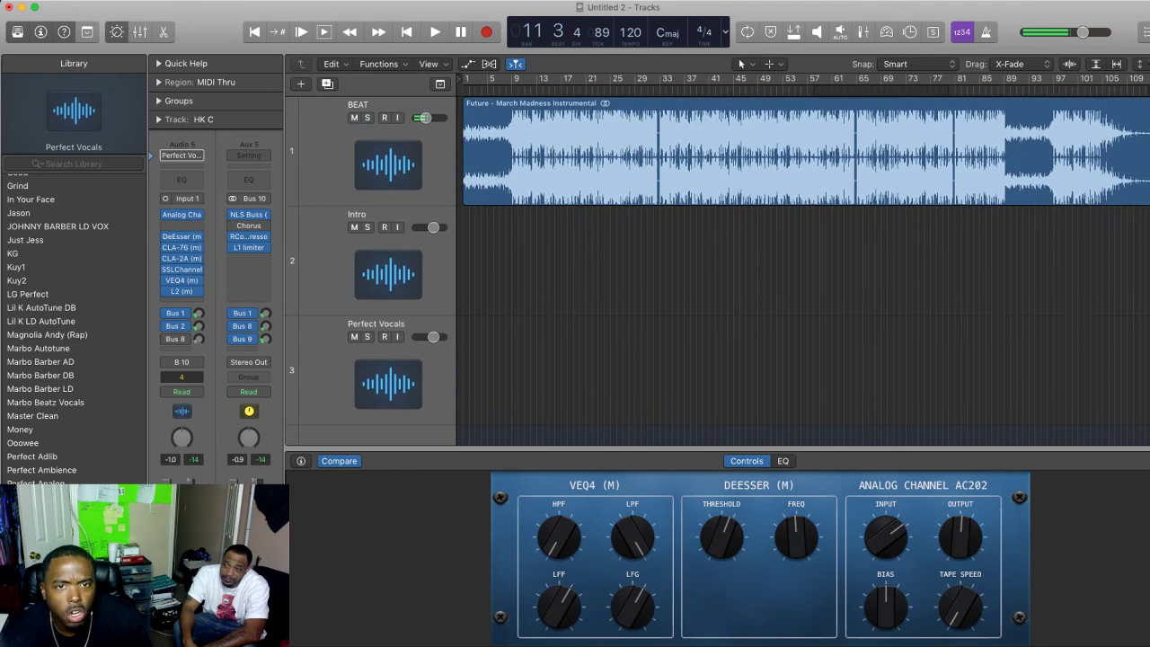
left_click(354, 118)
scroll(356, 121, "down", 10)
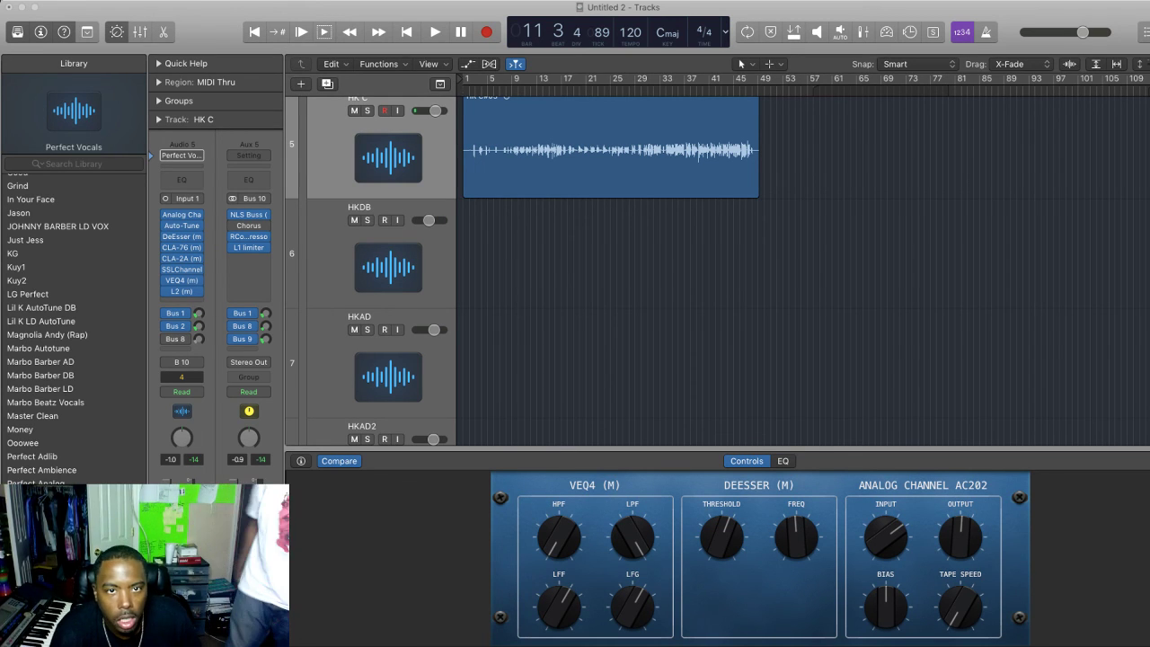
key("space")
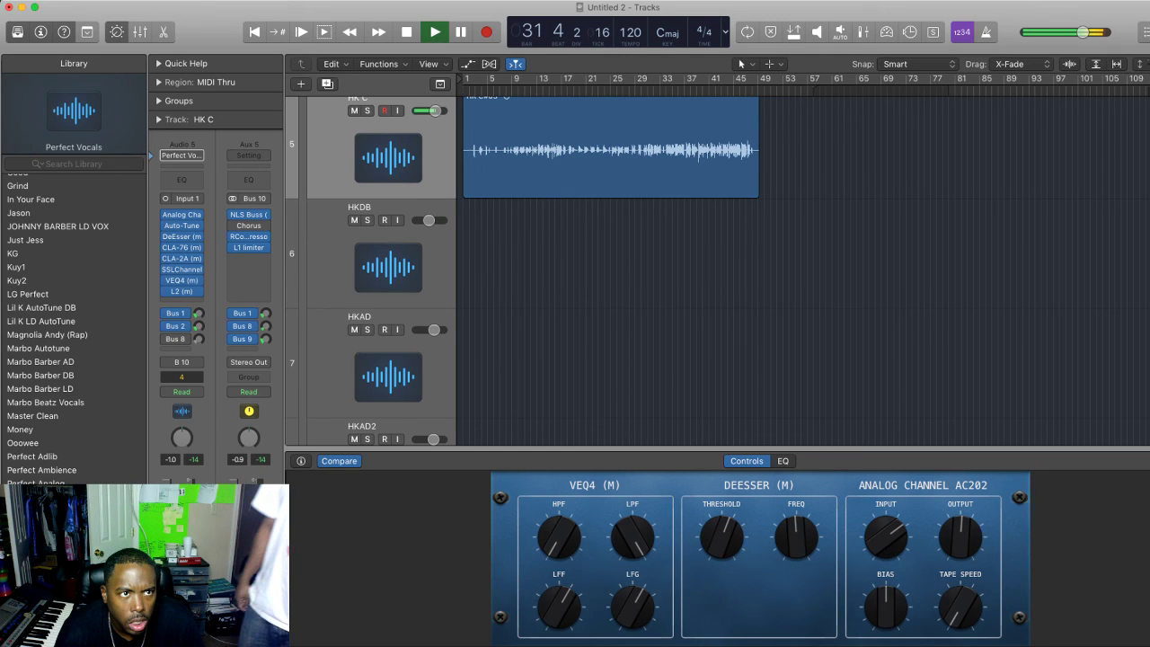
Unmute the BEAT track, select its region and play the vocal with the instrumental from the project start
scroll(719, 270, "up", 8)
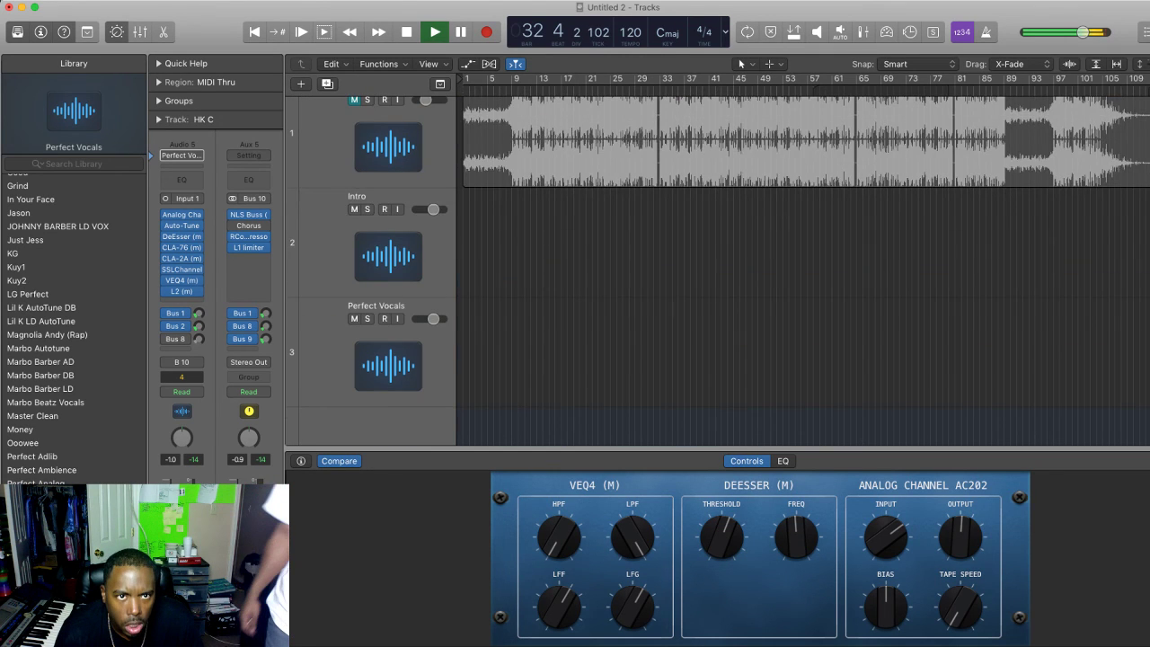
scroll(719, 270, "down", 8)
left_click(611, 252)
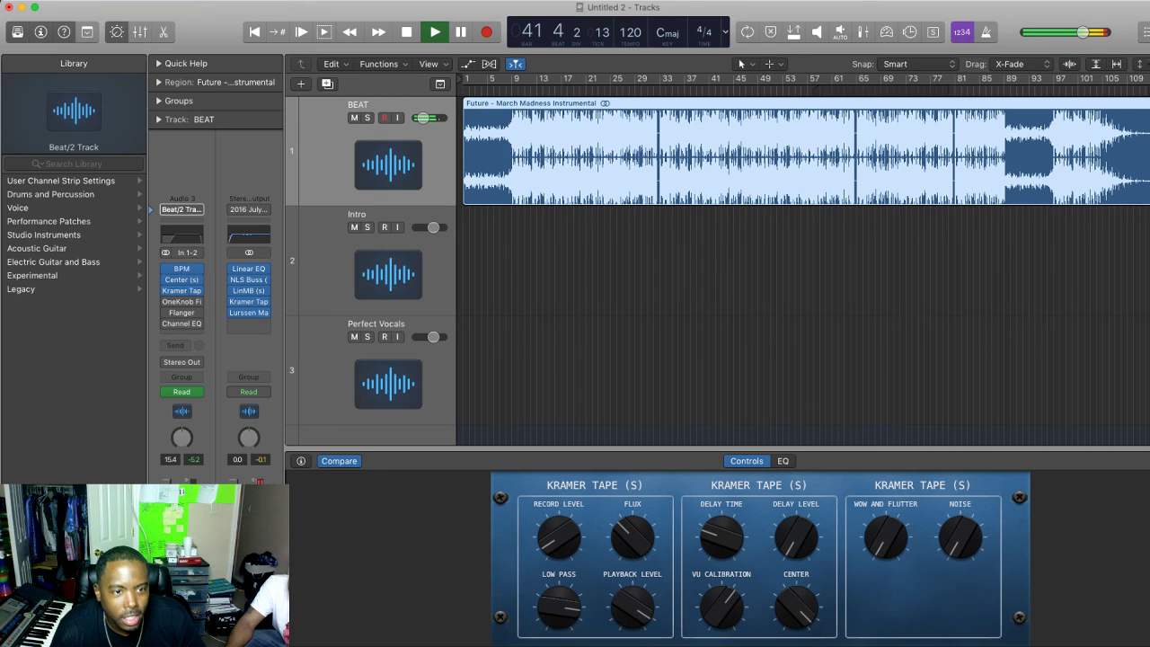
key("space")
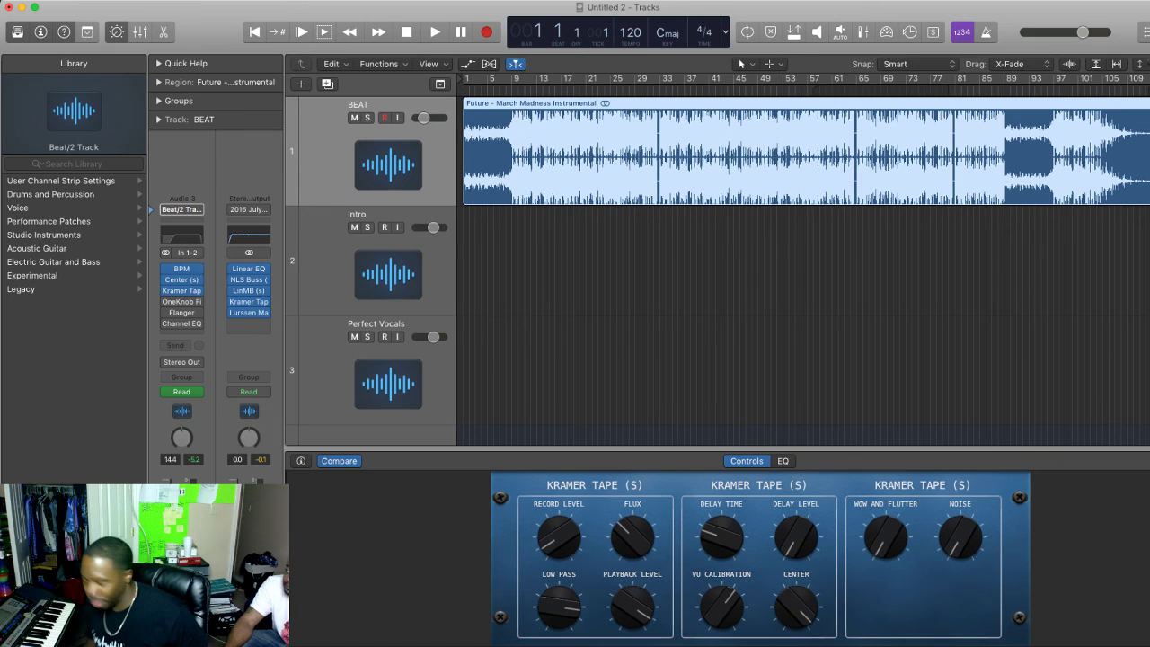
key("space")
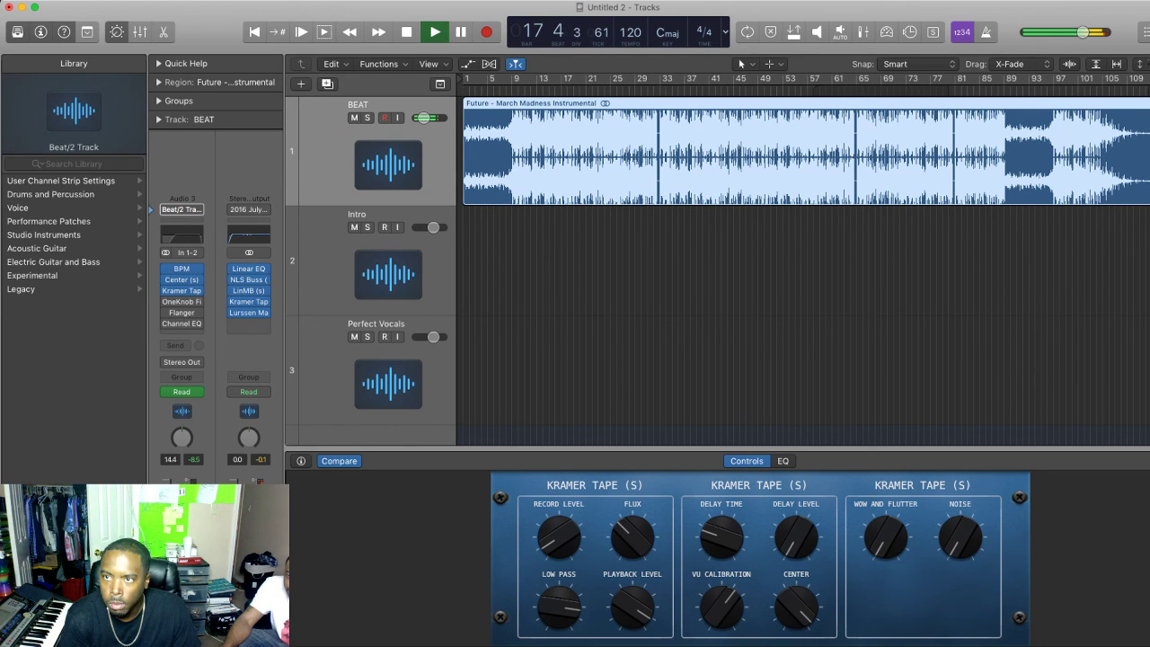
Reduce the track heights so the BEAT and HOOK tracks fit in view together, and stop playback
key("super+Up")
key("super+Up")
key("super+Up")
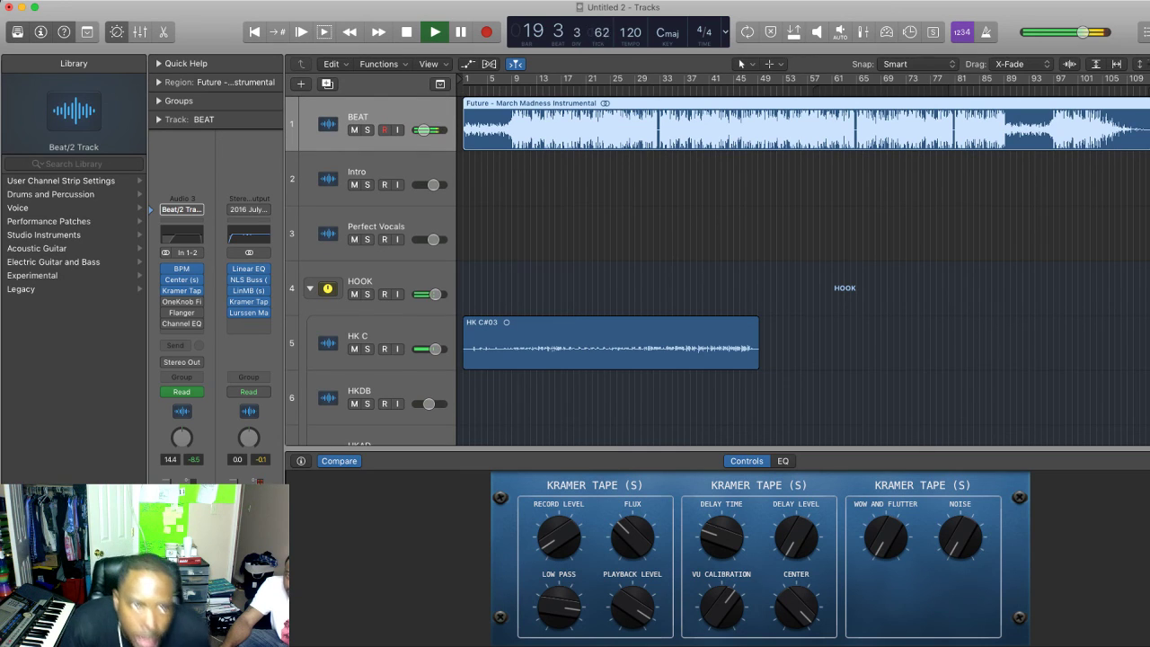
key("space")
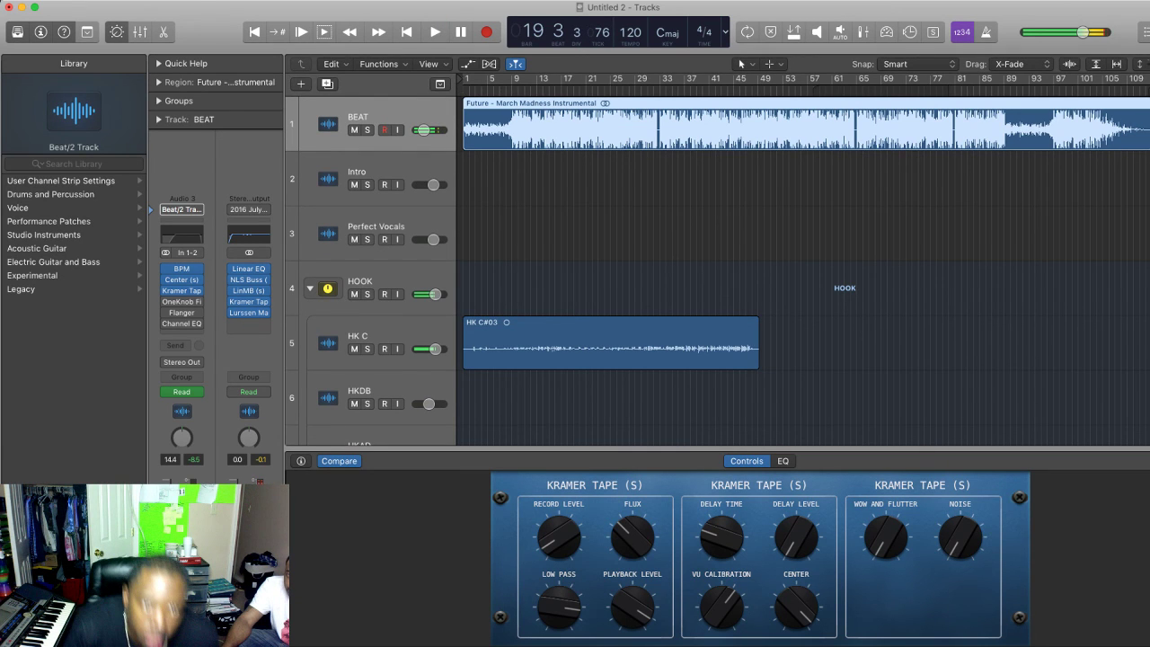
Move the HK C take onto the HKDB track with both tracks muted, and return the playhead to the project start
left_click(386, 338)
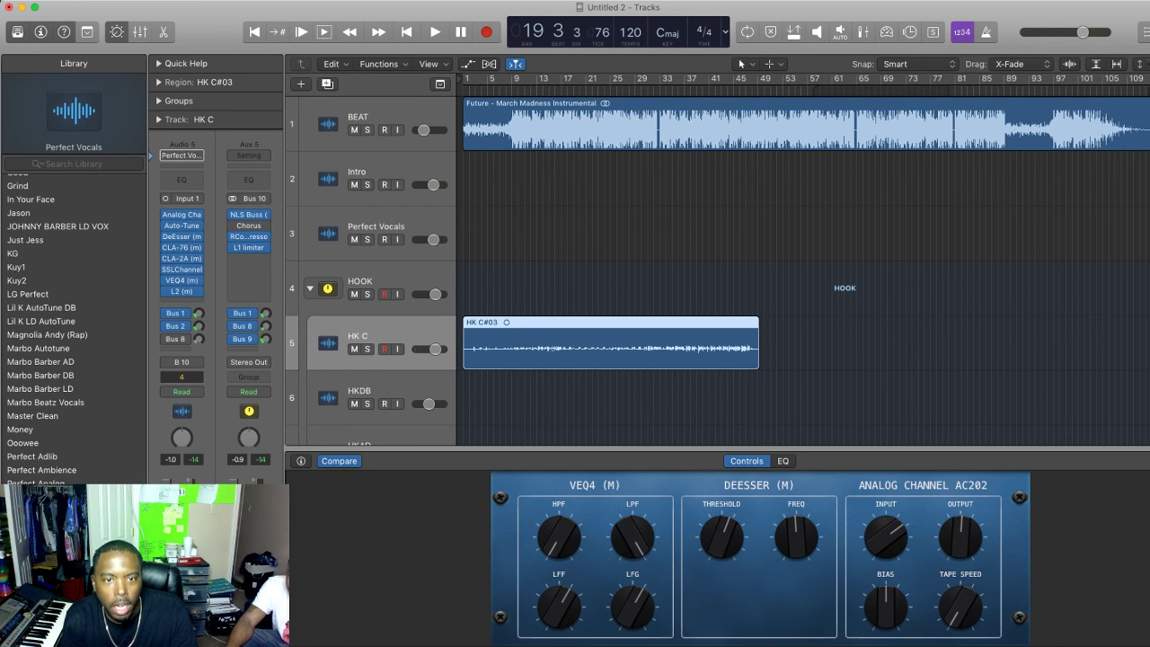
key("Delete")
key("Return")
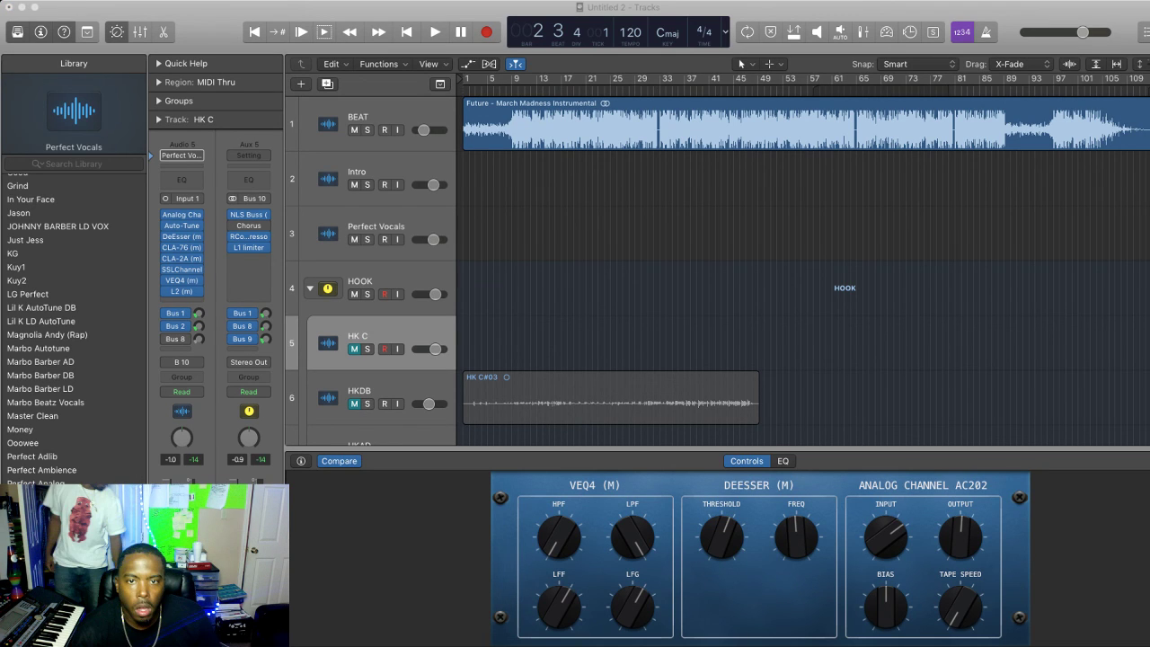
key("Return")
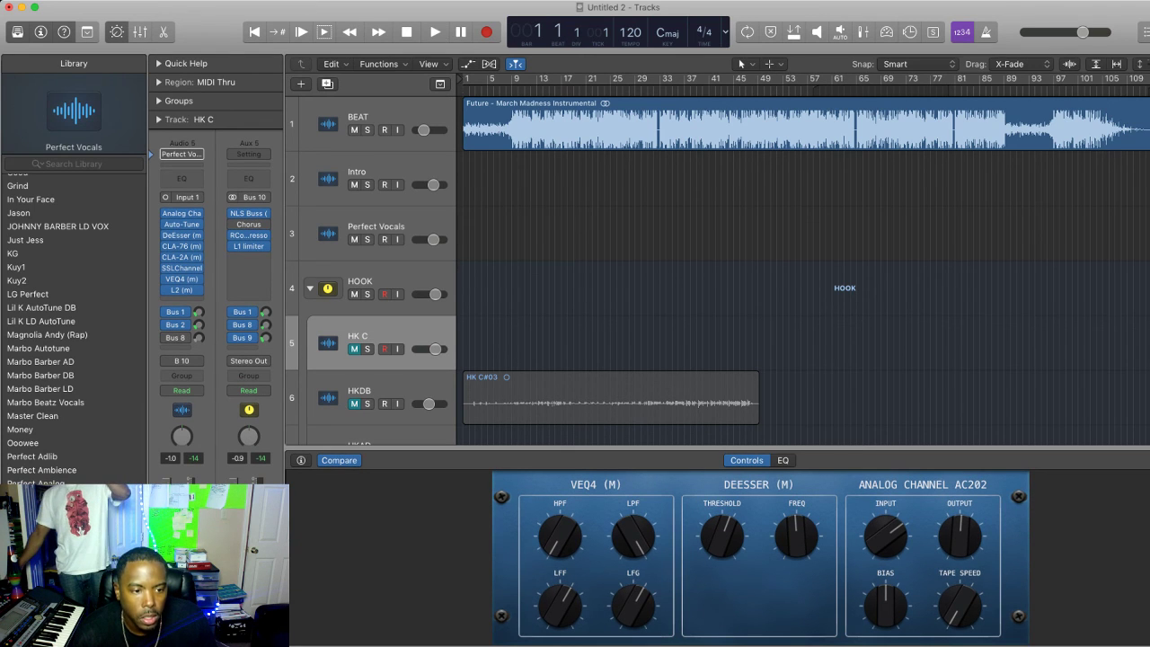
key("space")
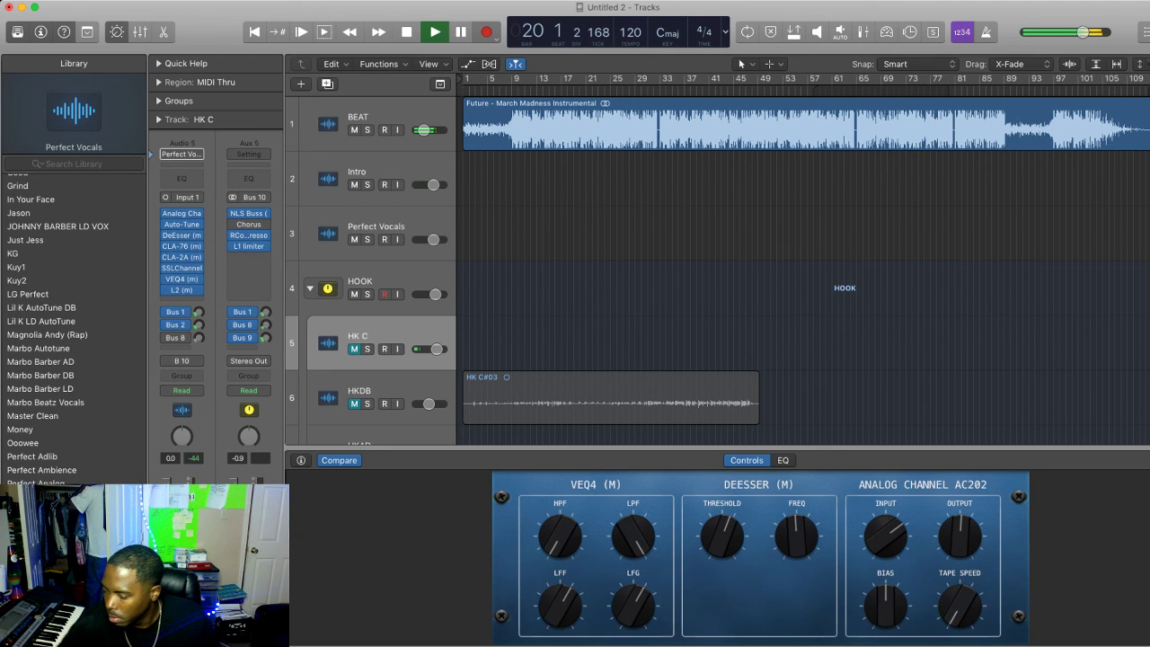
key("r")
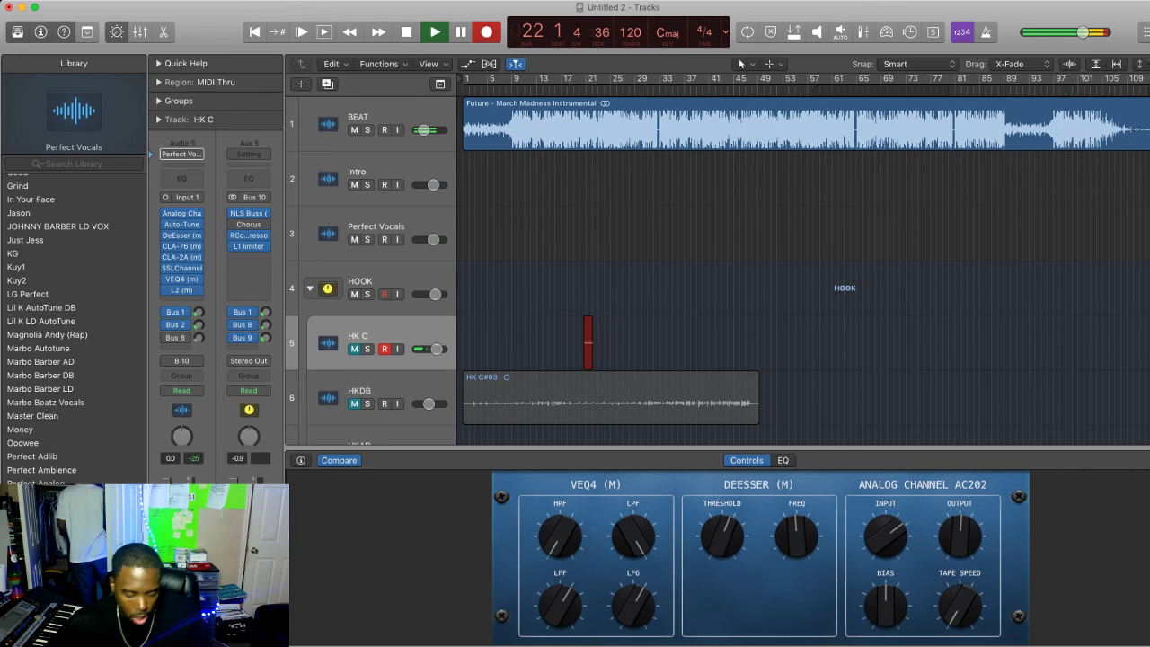
key("space")
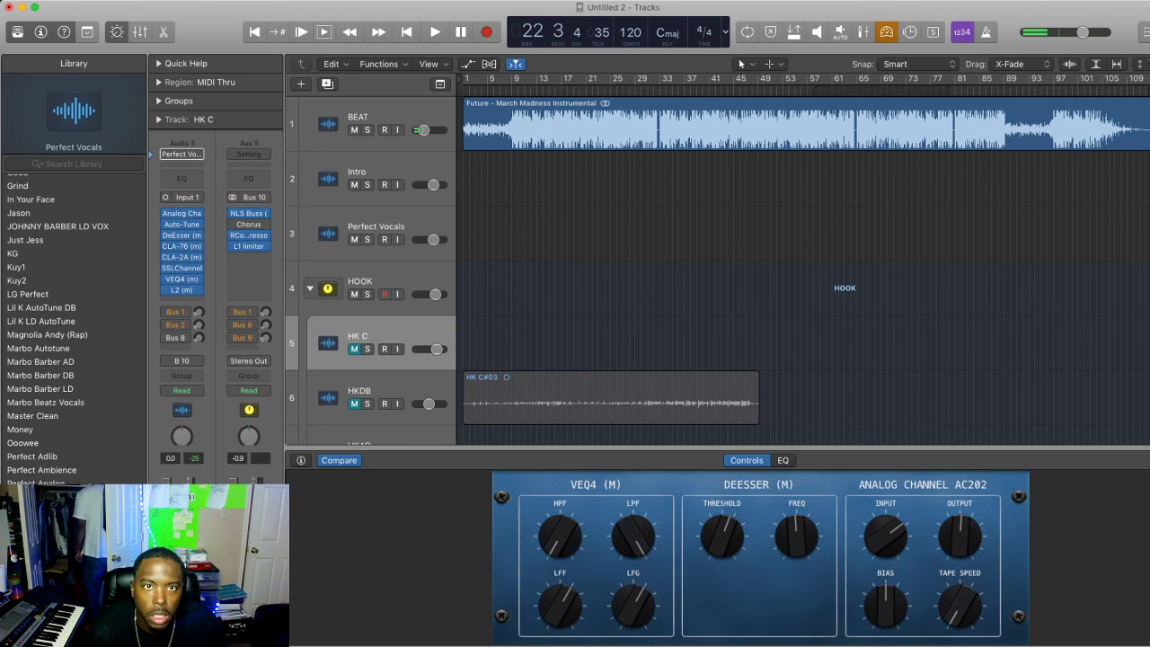
Record a new hook take on the HK C track from the project start to about bar 27
key("r")
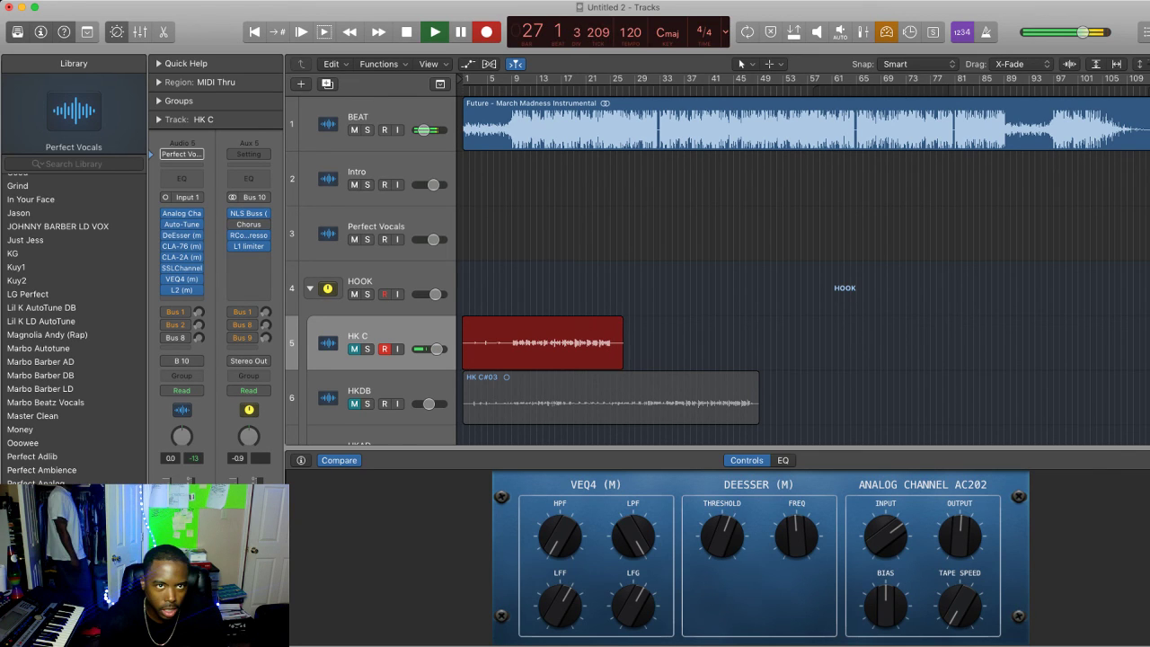
key("space")
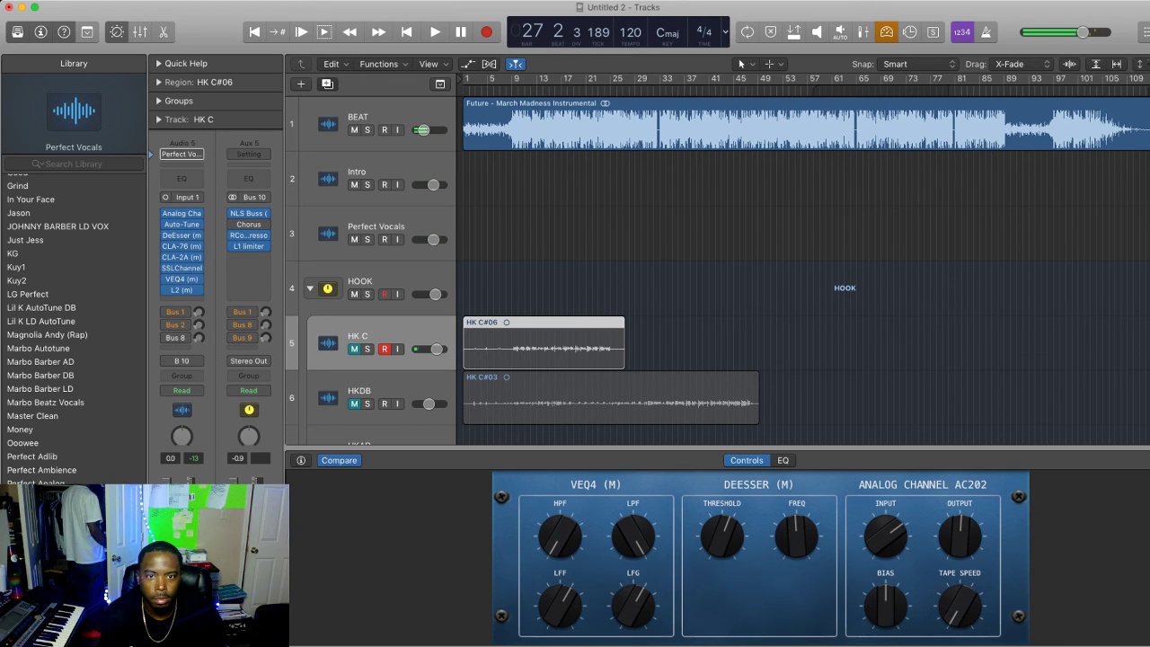
Duplicate the HK C track with its settings, unmute the empty duplicate and place it above the recorded take, leaving the take's track muted
key("super+d")
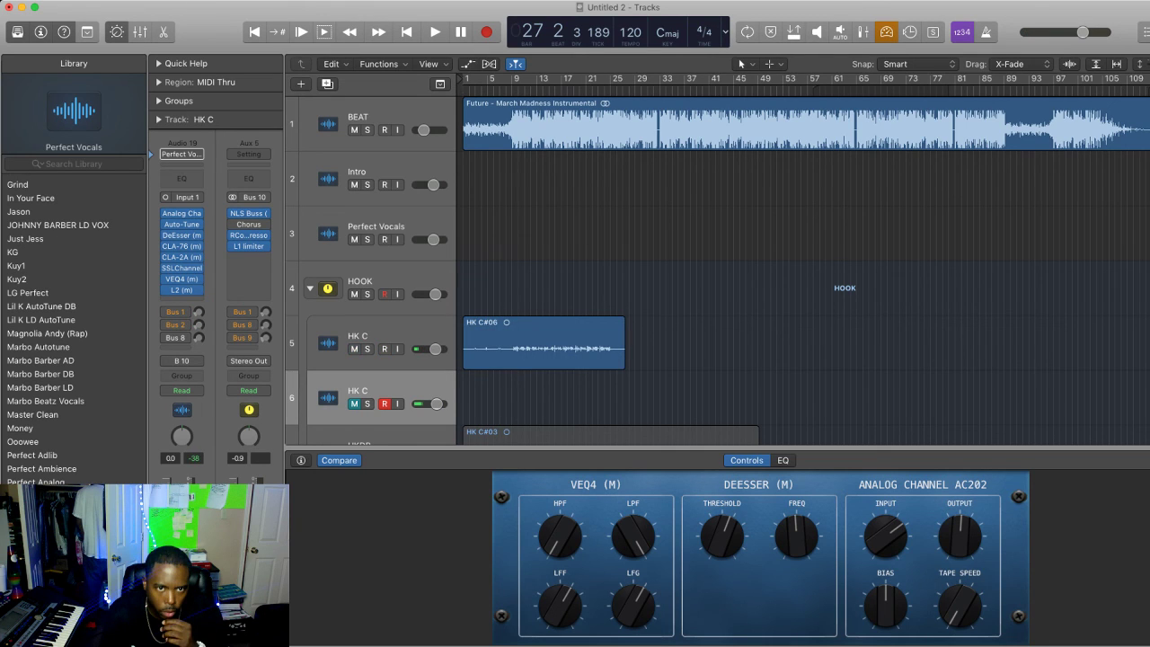
left_click(354, 404)
left_click(354, 349)
left_click_drag(395, 391, 395, 340)
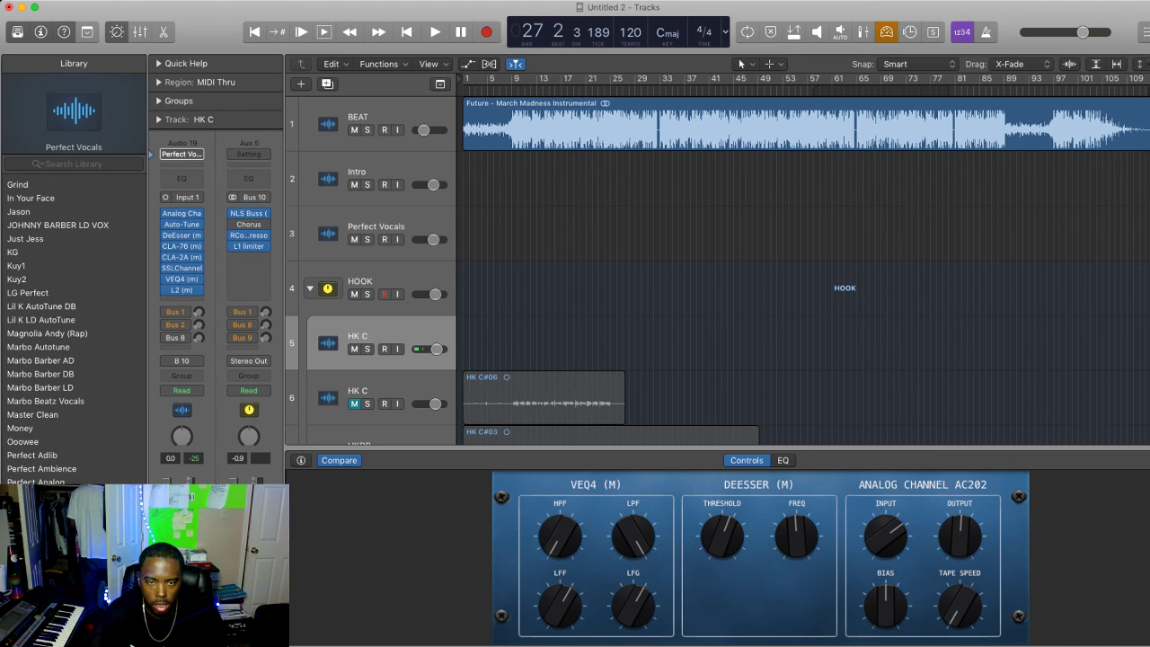
Unmute the first hook take and record a second one on the empty HK C track from bar 4 to about bar 27
left_click(507, 90)
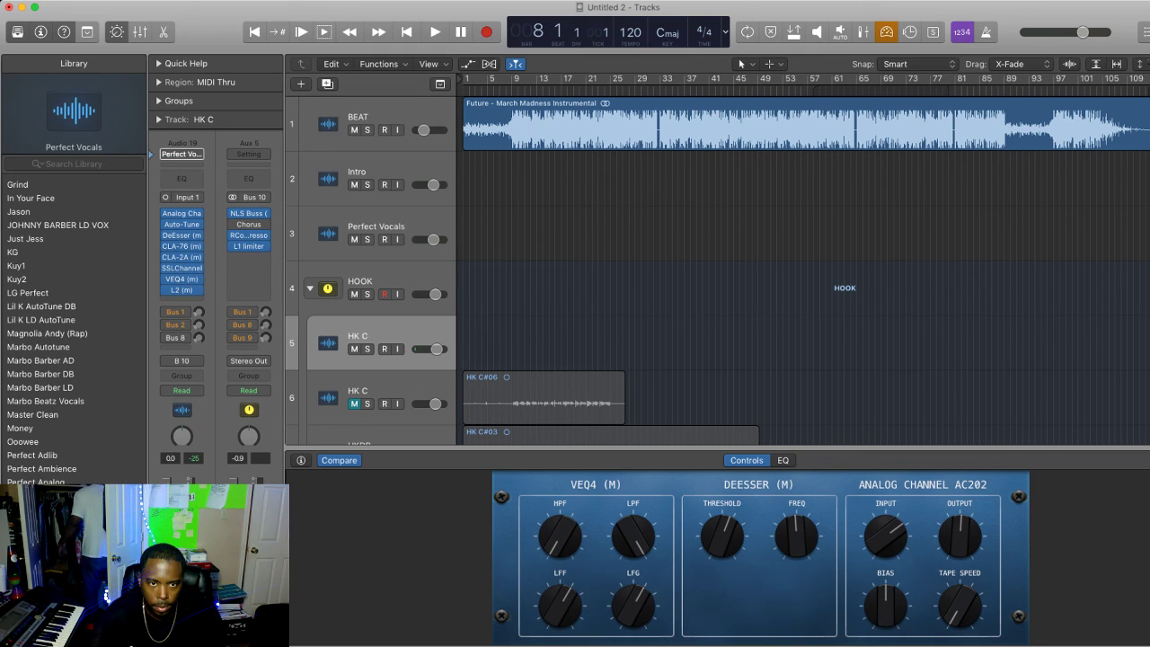
left_click(354, 403)
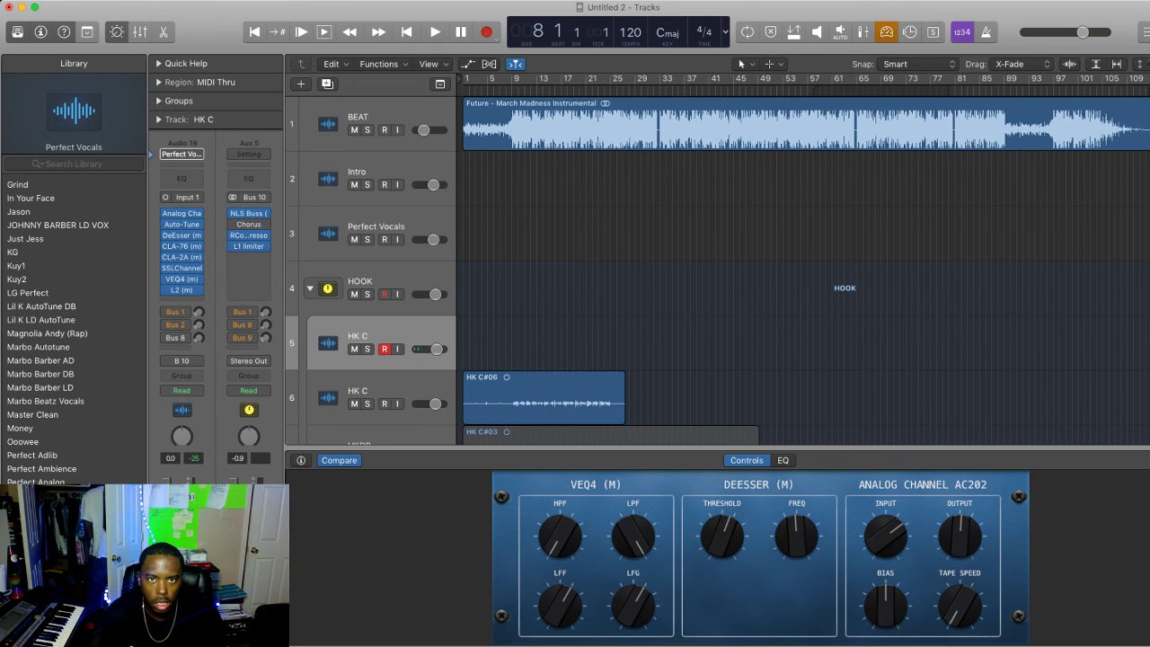
left_click(482, 89)
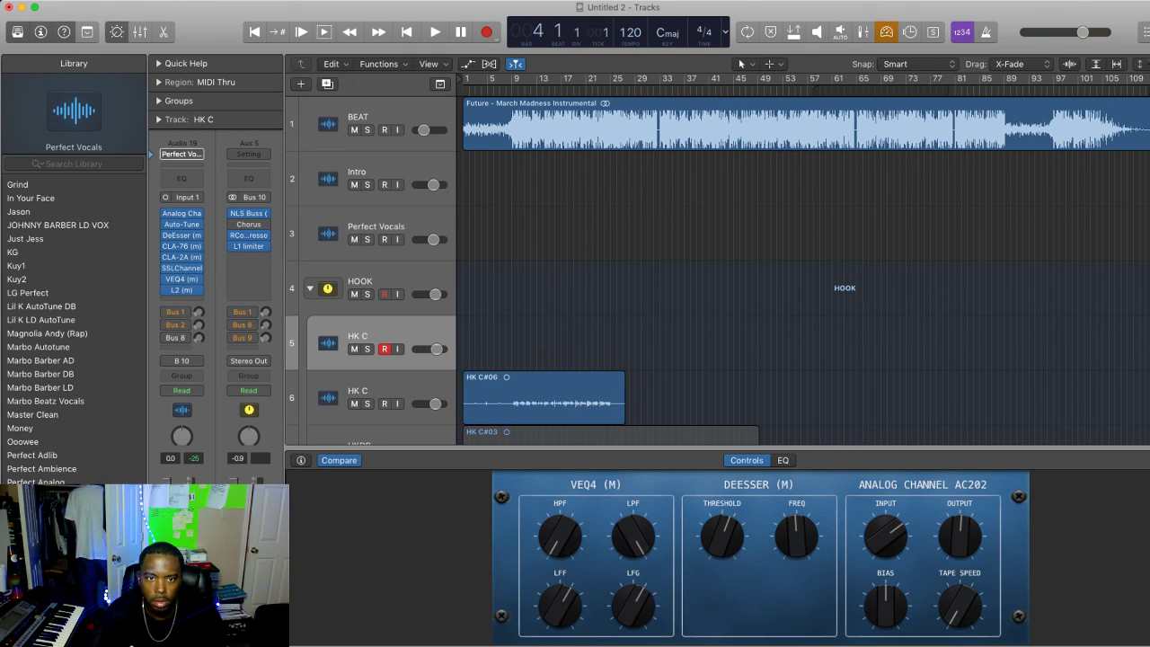
key("r")
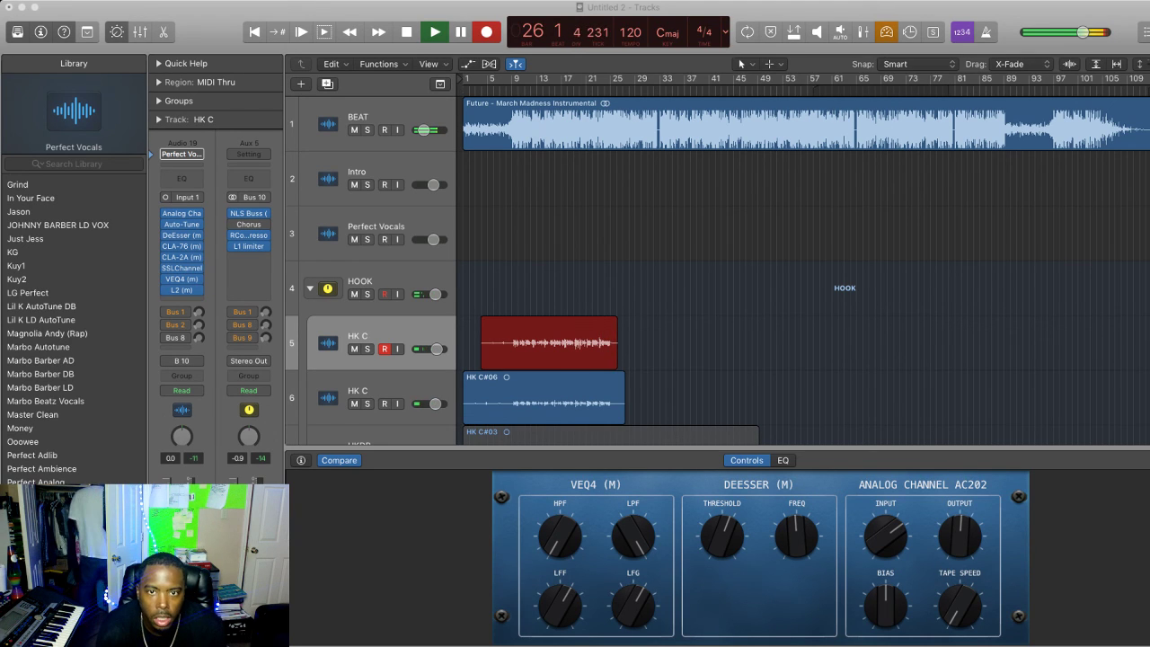
key("space")
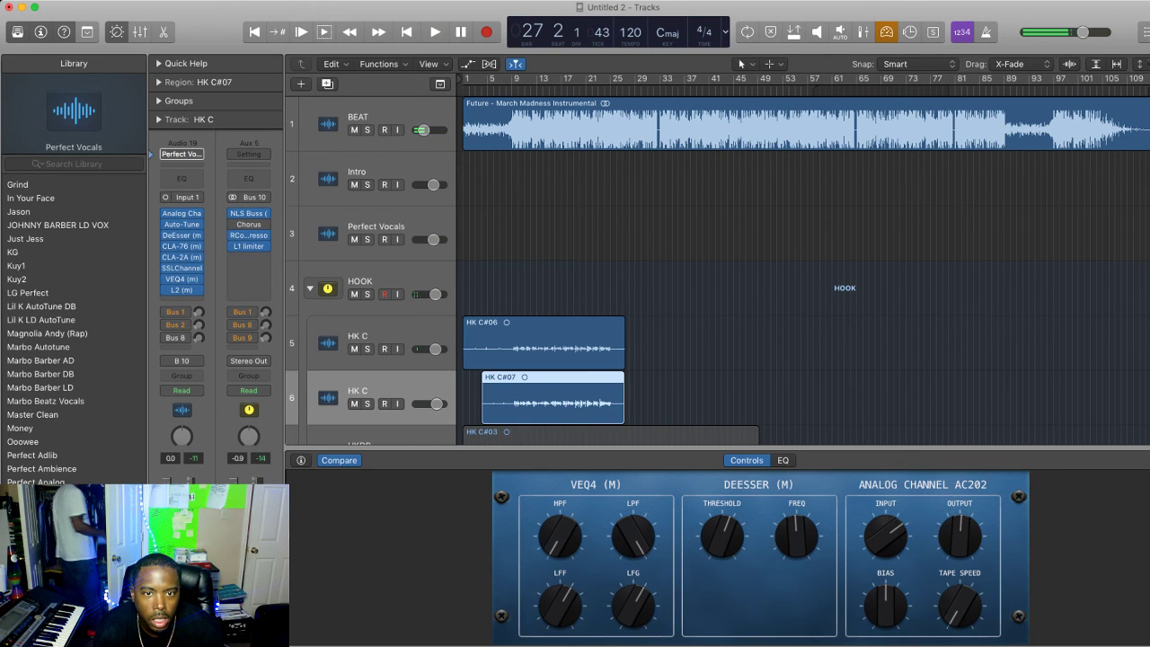
Duplicate the first take's HK C track and place the empty copy below the second take's track
key("Up")
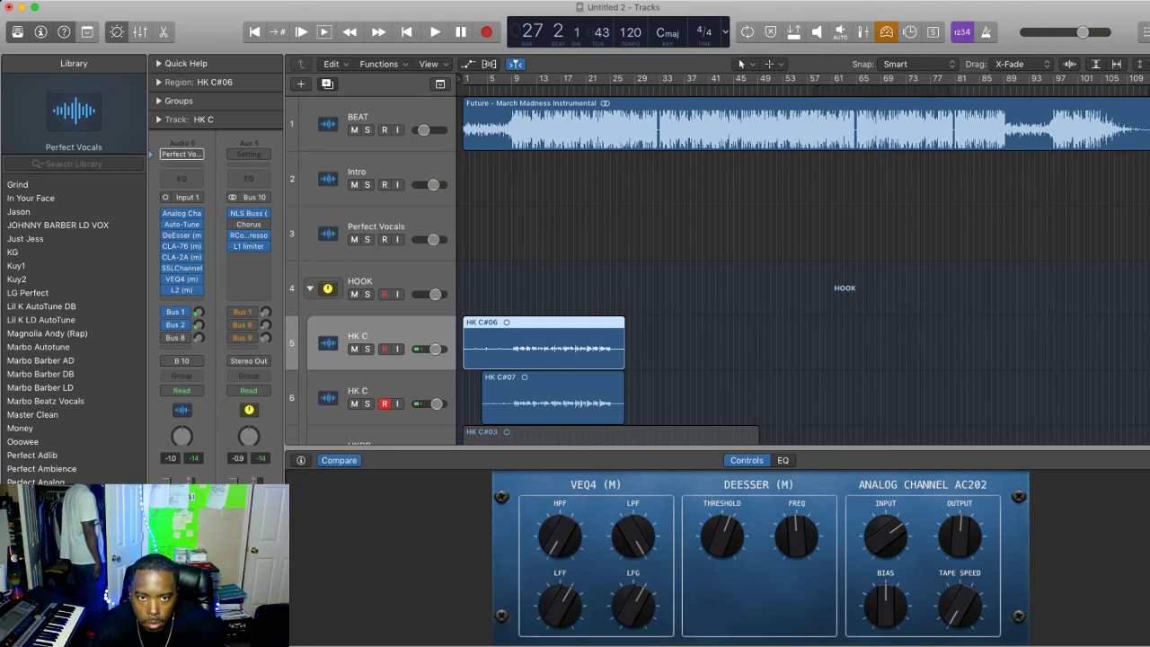
key("super+d")
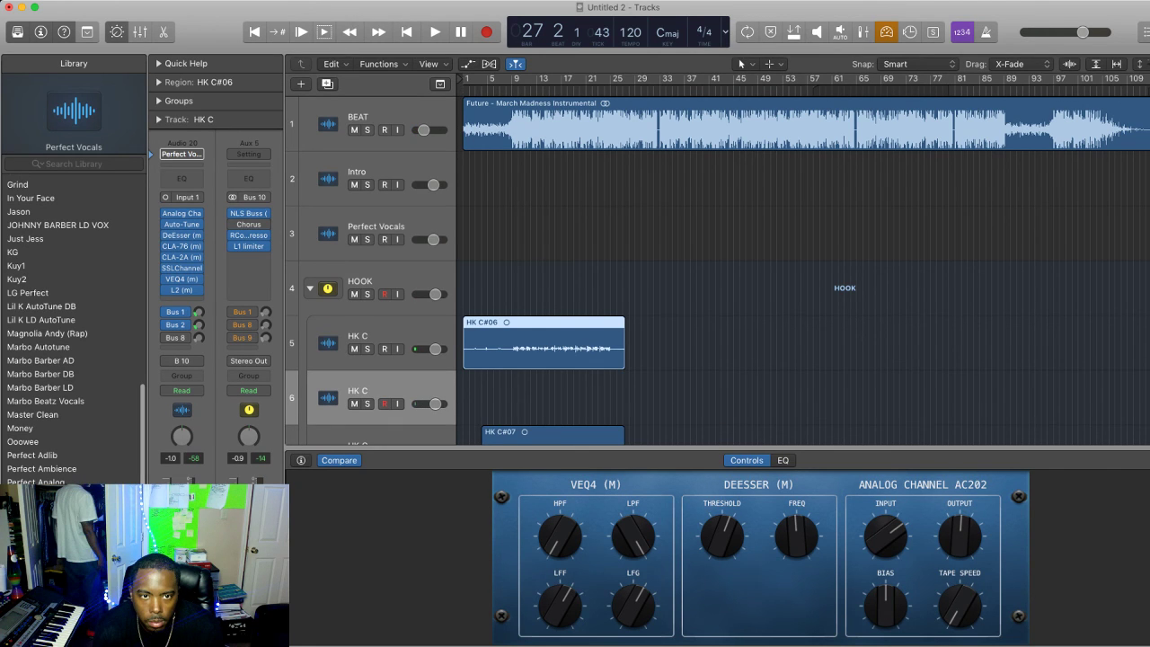
mouse_move(396, 392)
left_mouse_down()
mouse_move(395, 422)
mouse_move(396, 387)
left_mouse_up()
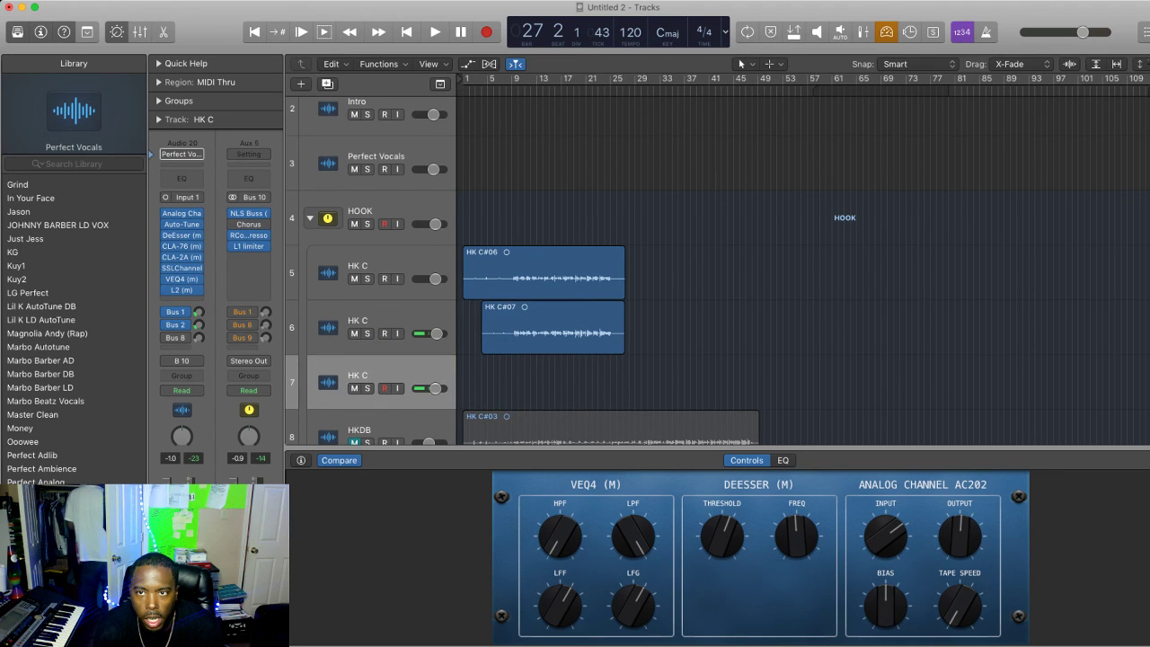
Enable cycling from bar 4 and record a new hook layer on the empty HK C track to about bar 28
key("c")
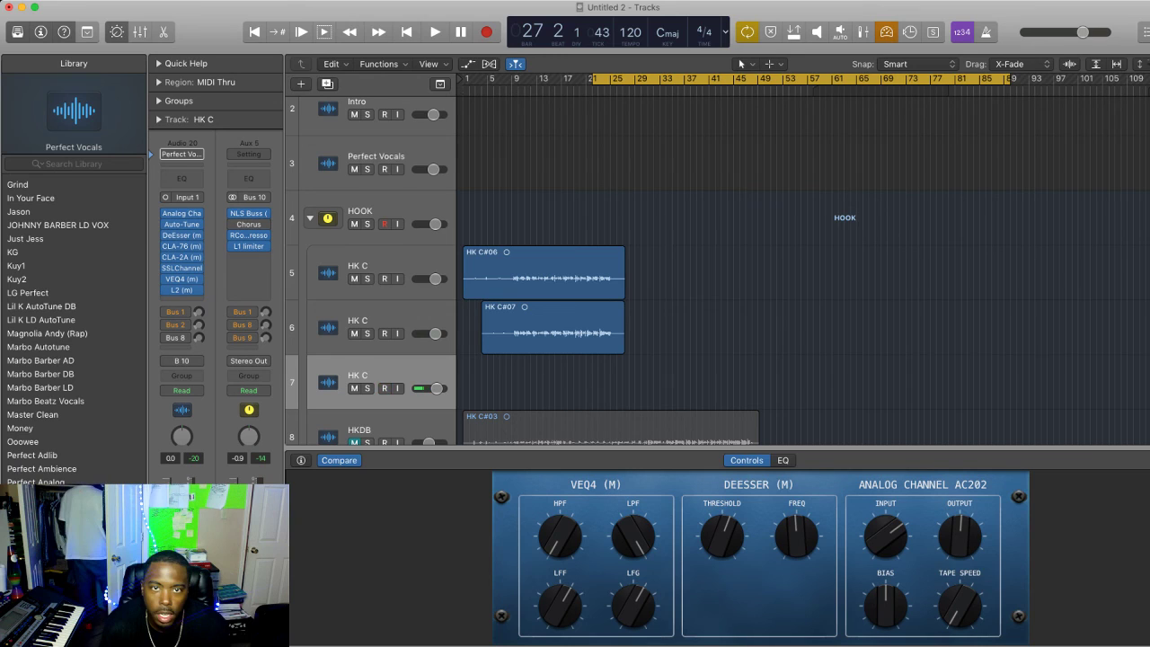
left_click_drag(802, 79, 690, 79)
key("r")
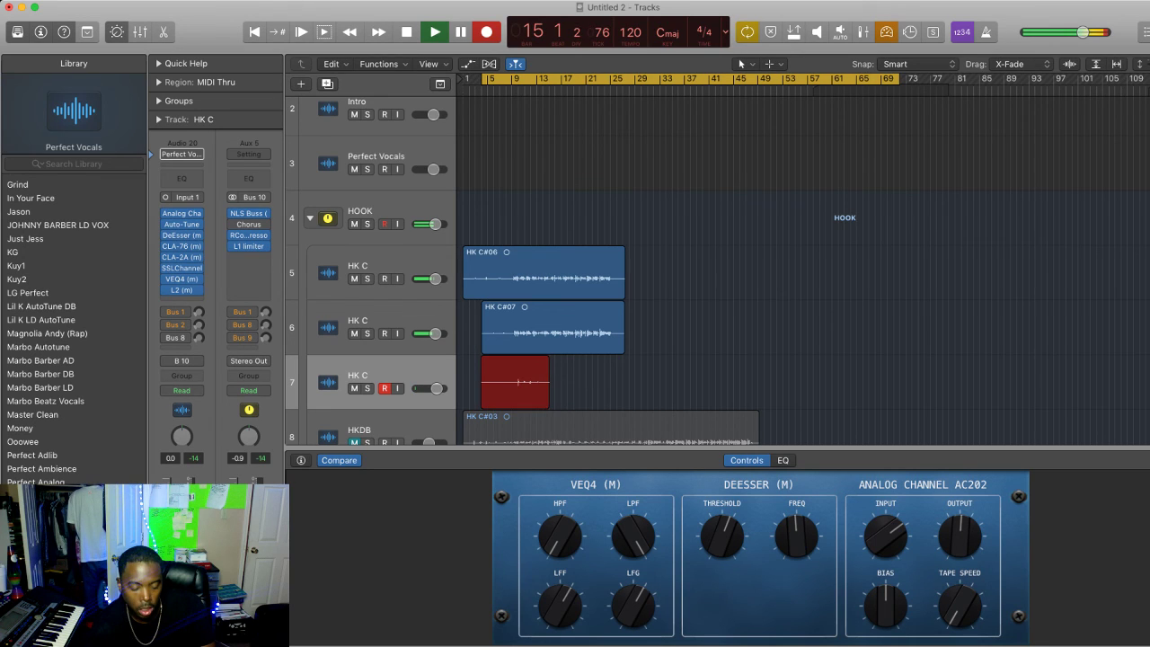
key("r")
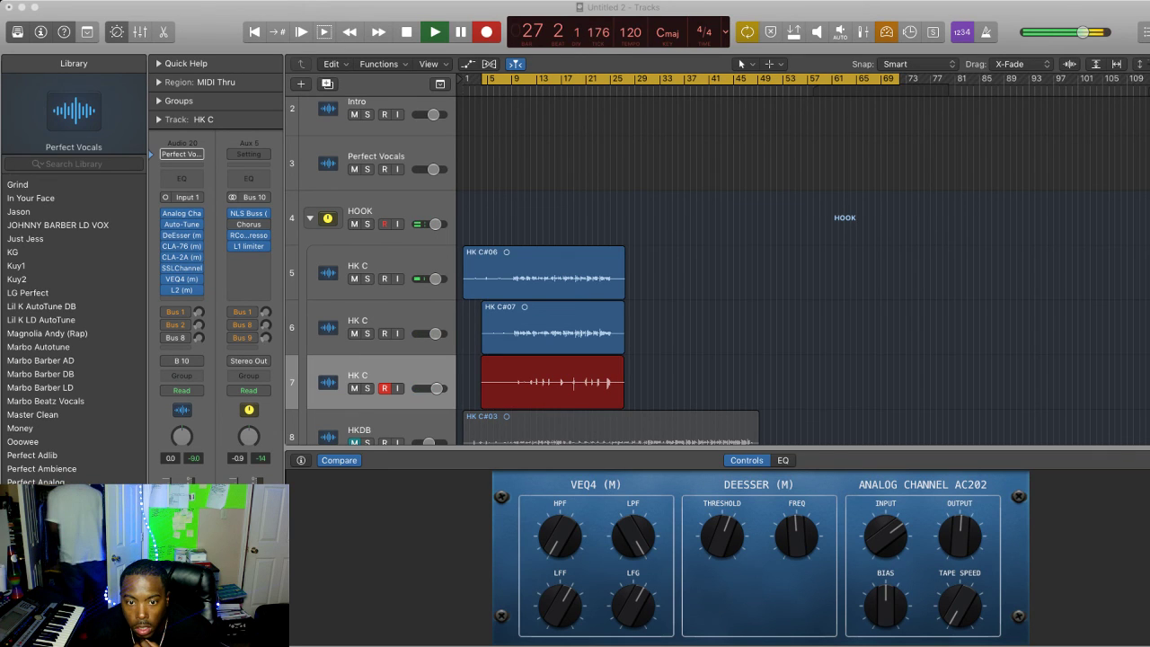
key("space")
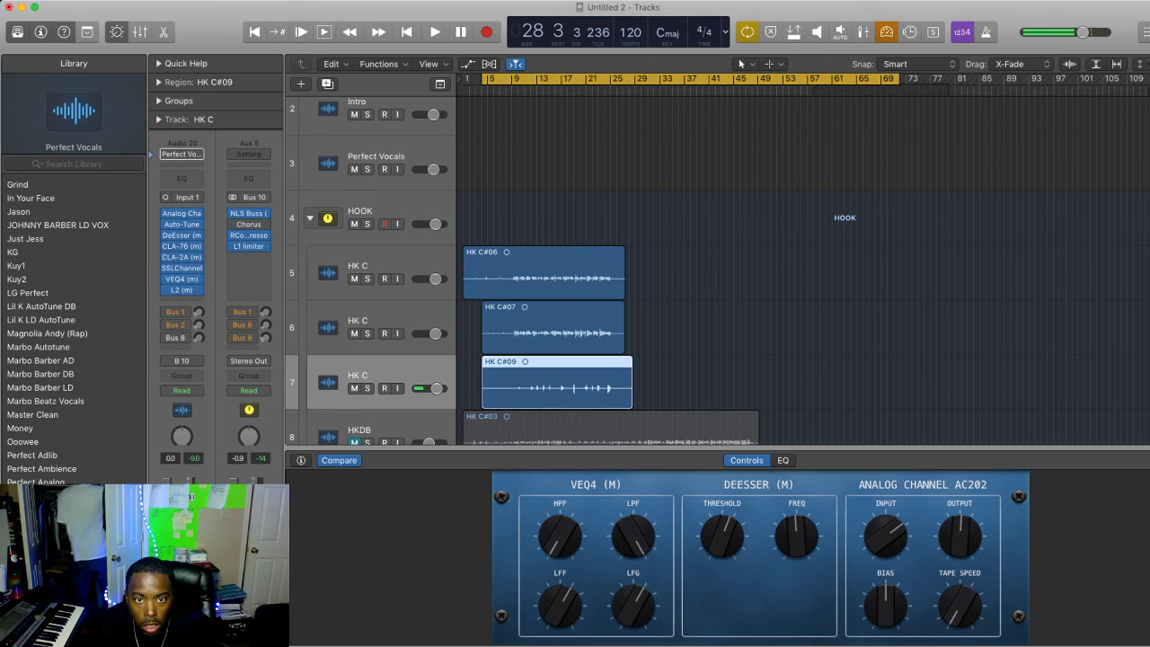
Trim the new take's start to about bar 9 and duplicate its HK C track with the same settings
left_click_drag(483, 402, 514, 402)
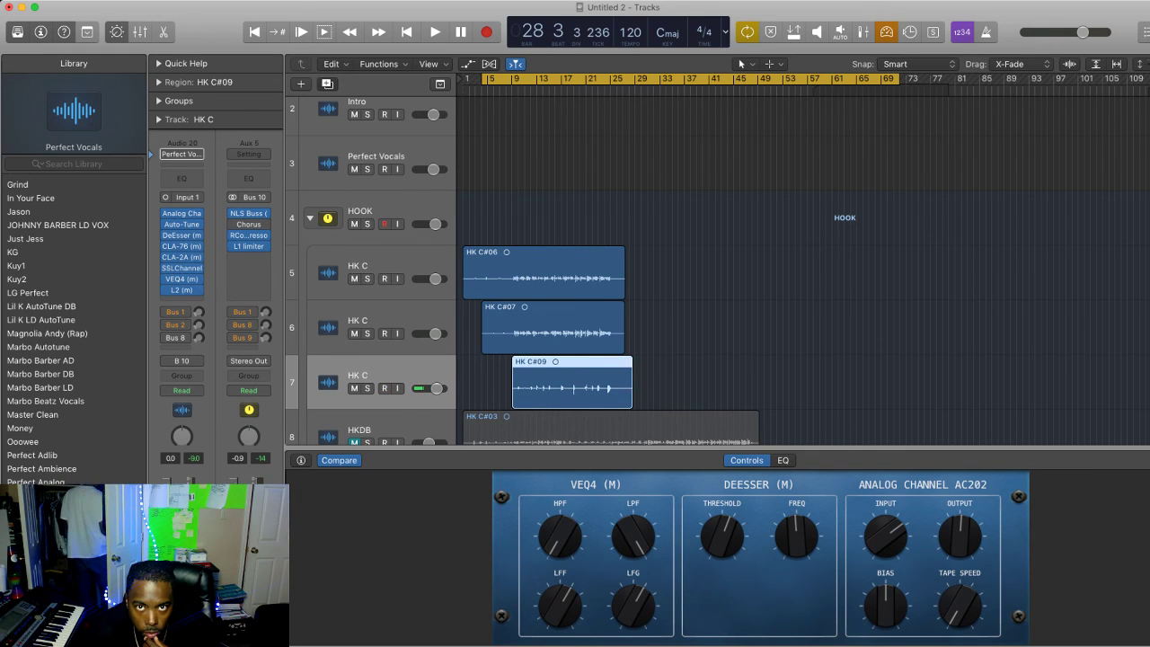
key("super+d")
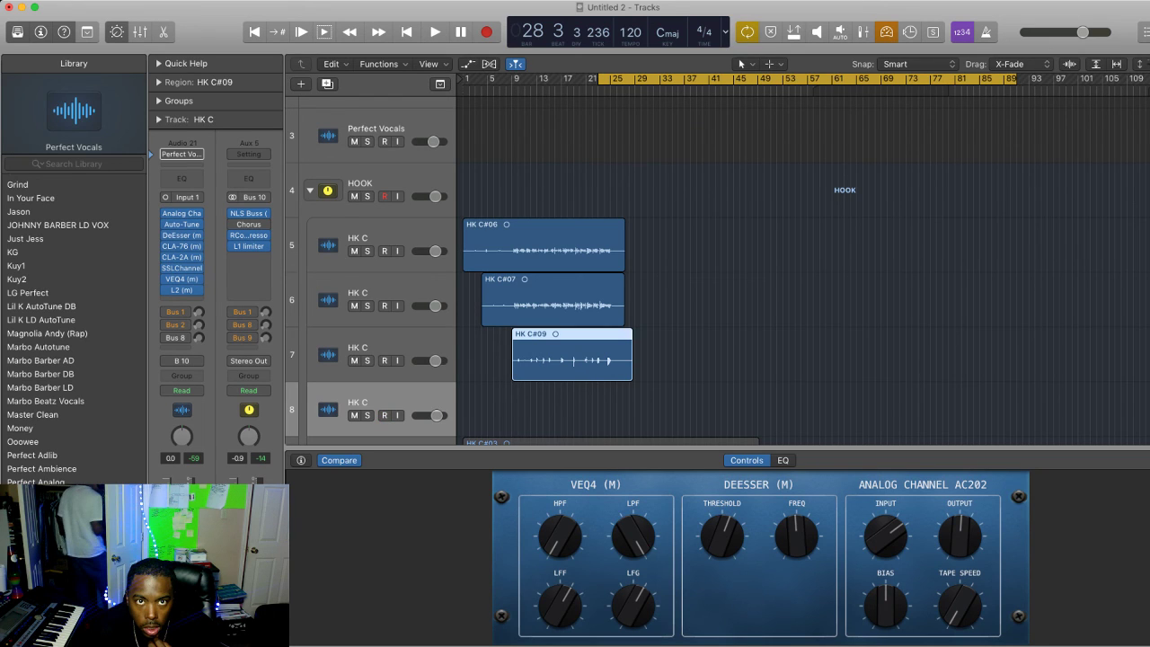
key("r")
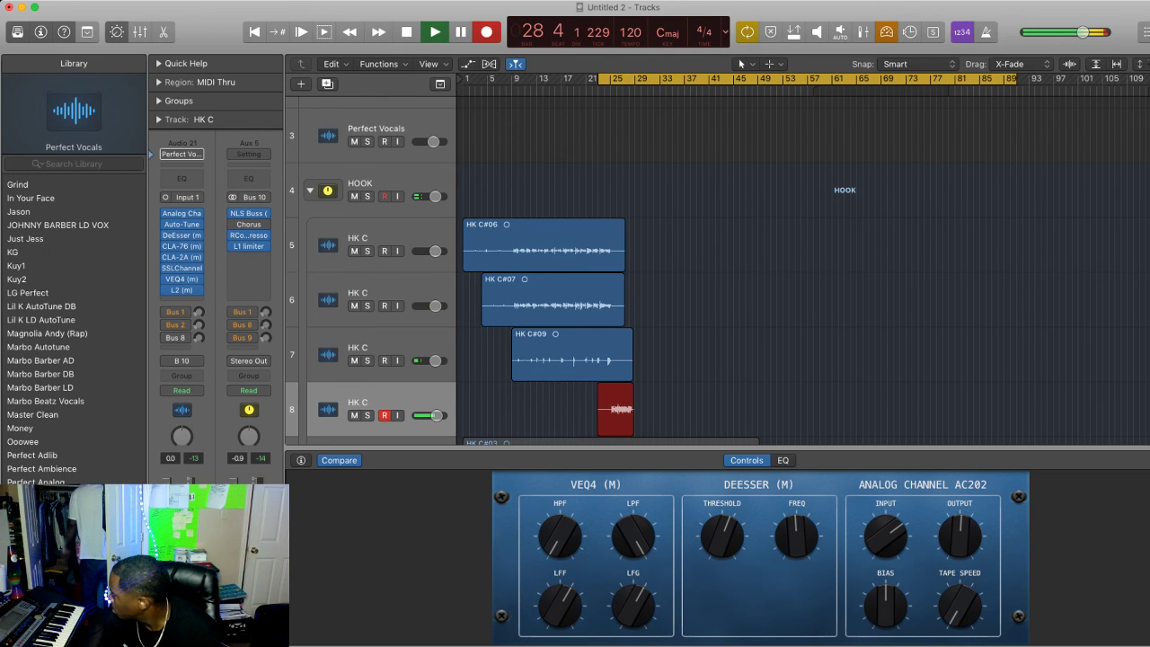
key("space")
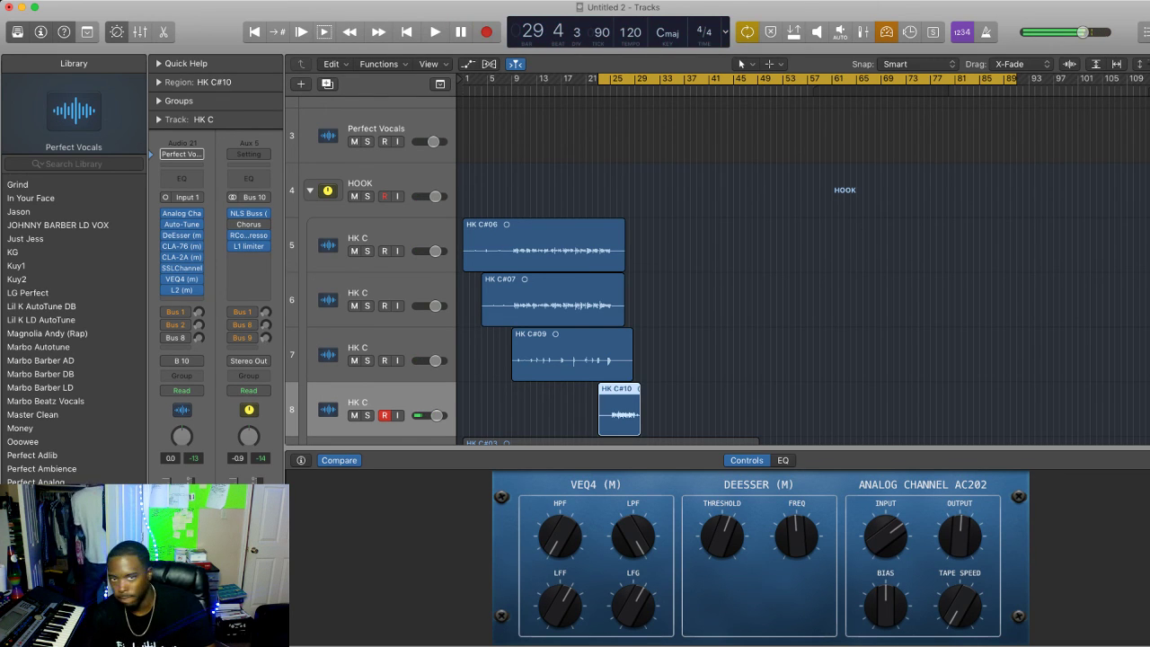
key("super+z")
Record a hook take on the empty HK C track from about bar 23 to bar 43
key("r")
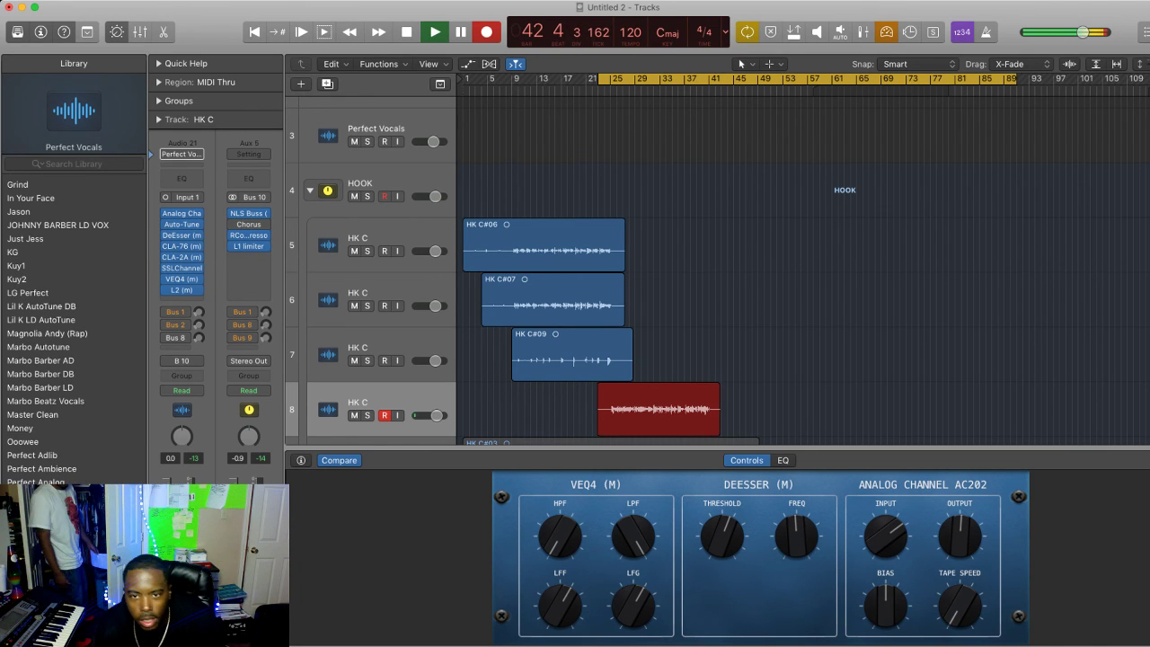
key("space")
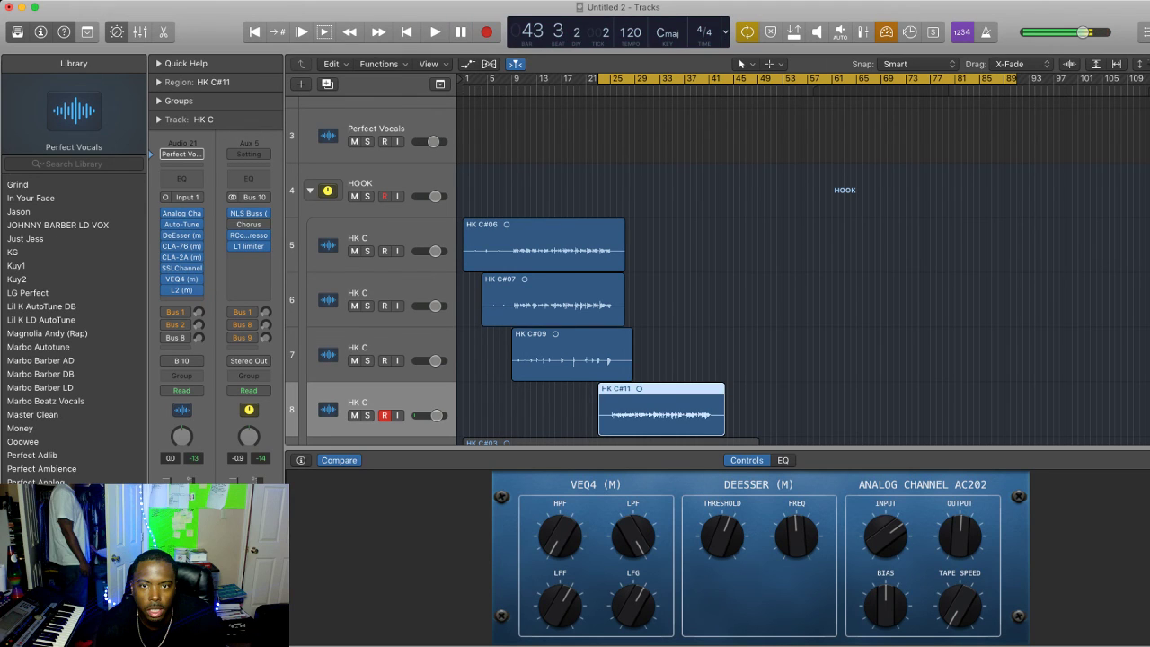
Duplicate the latest take's HK C track and record a second layer on the copy from about bar 24 to bar 43
scroll(720, 269, "down", 3)
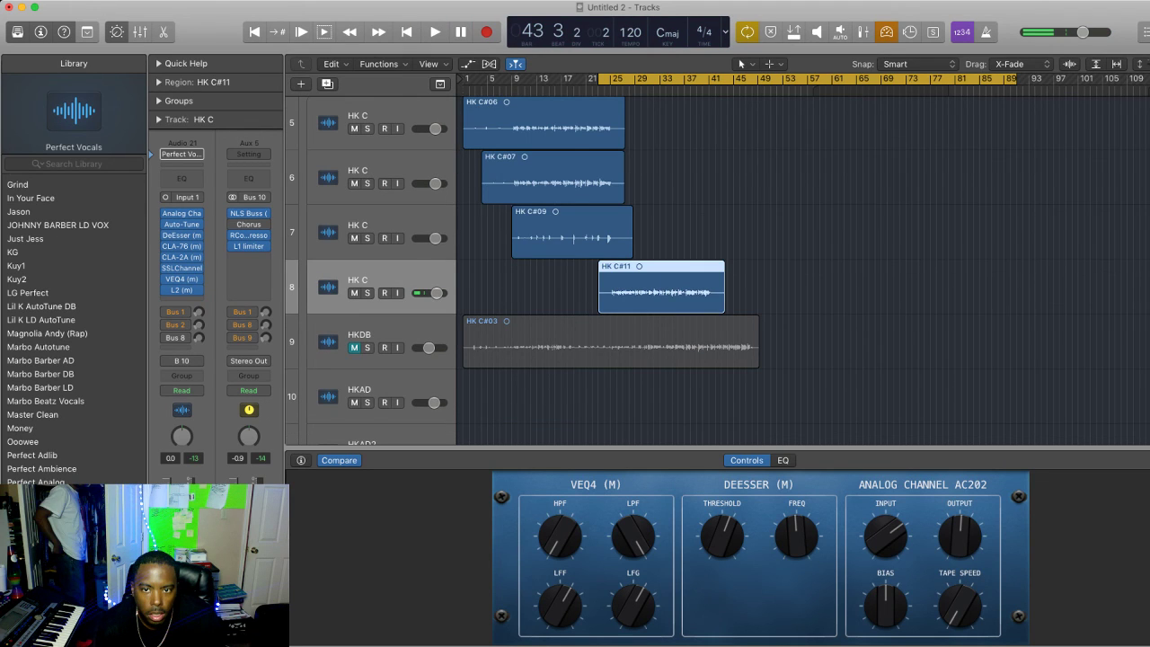
left_click(611, 342)
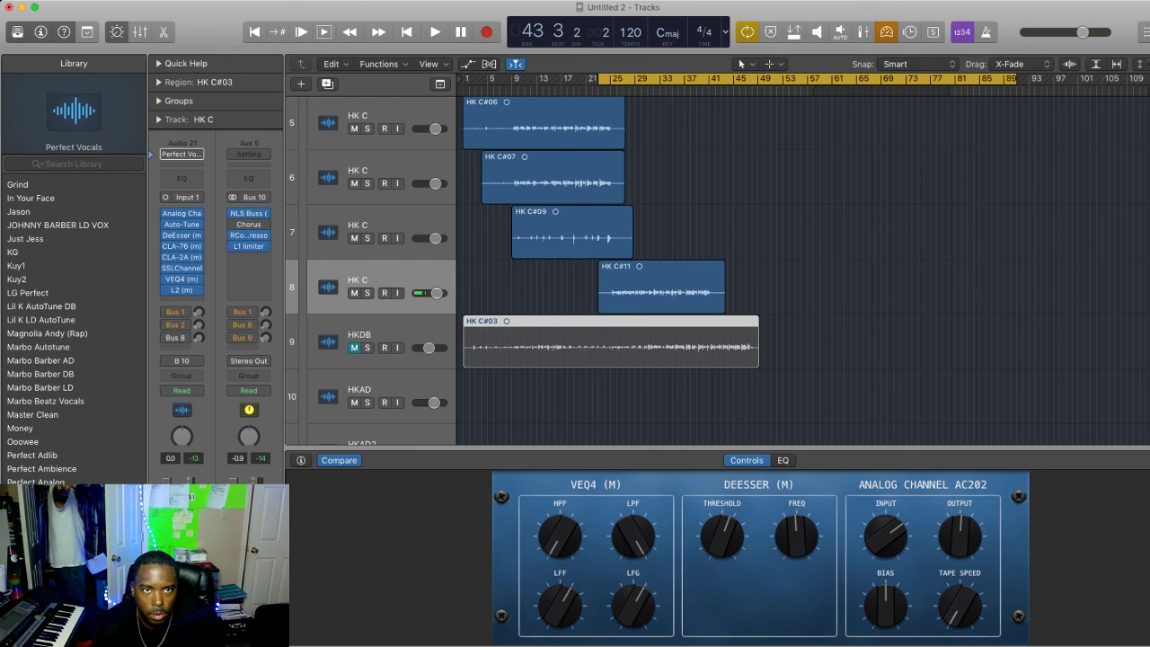
left_click(662, 292)
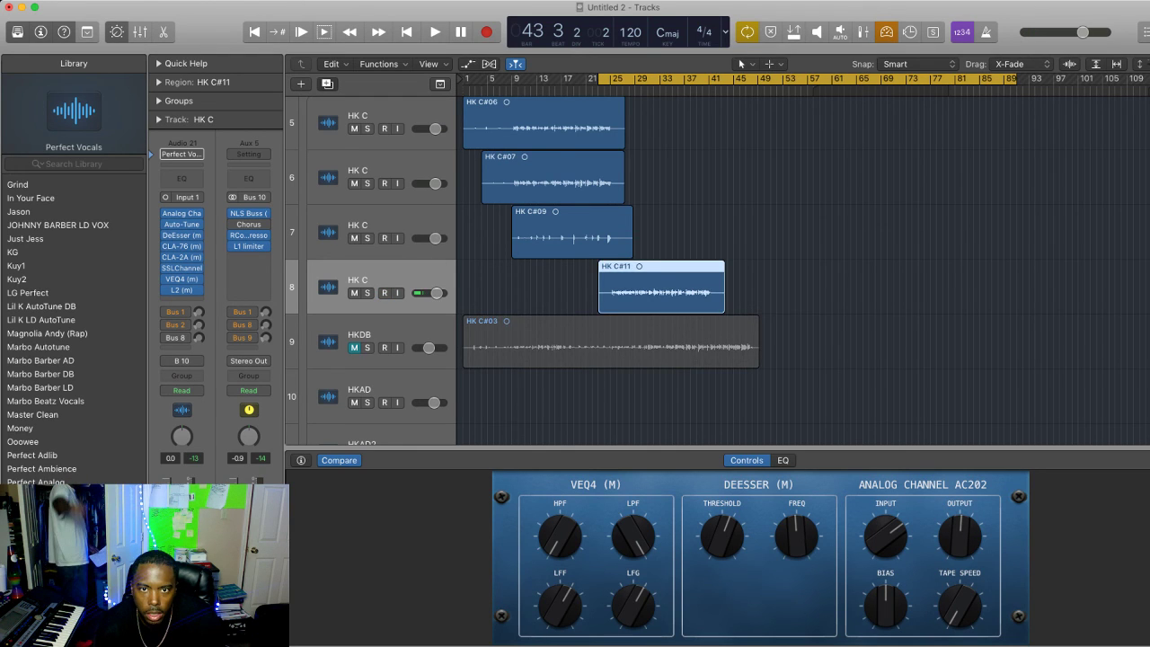
key("super+d")
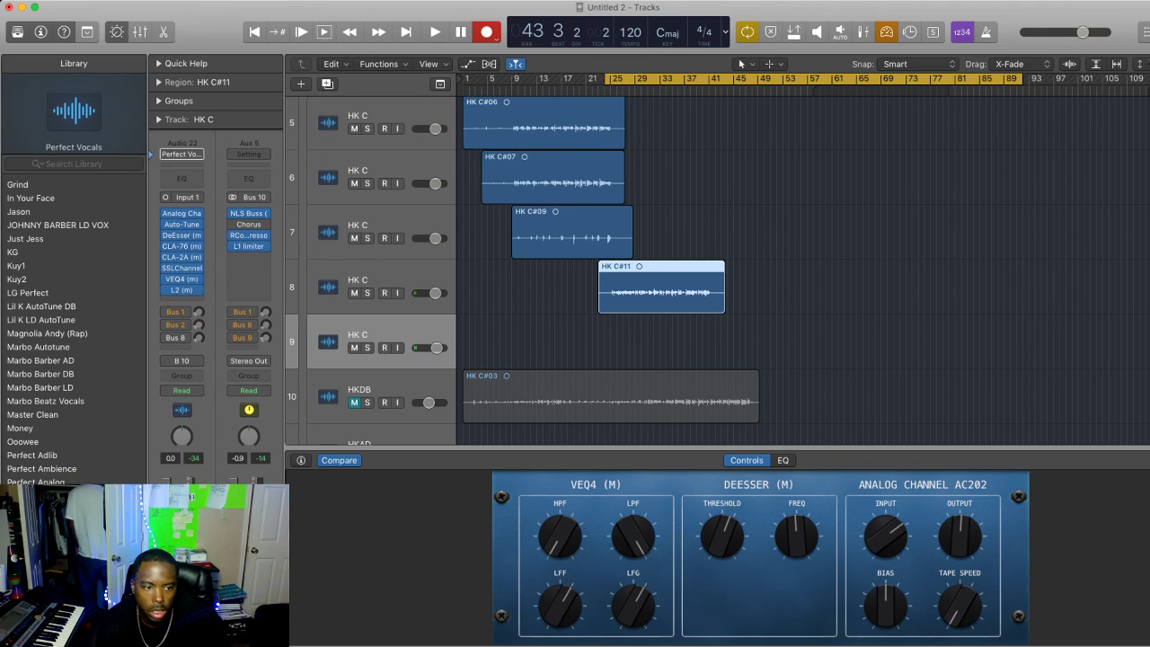
key("r")
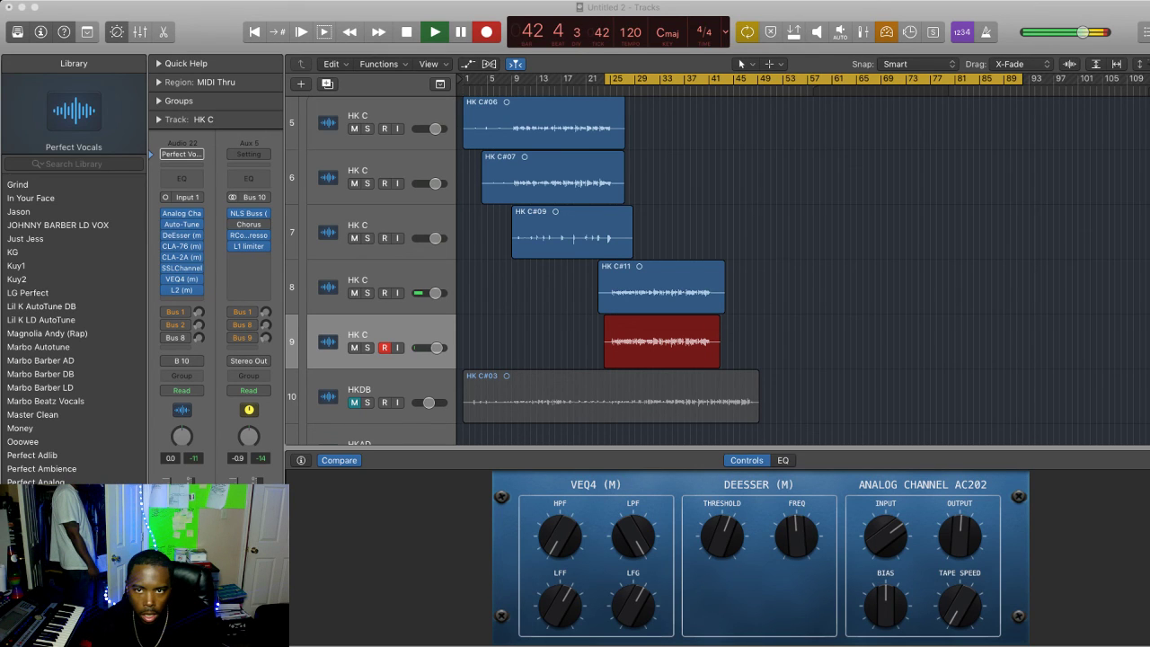
key("space")
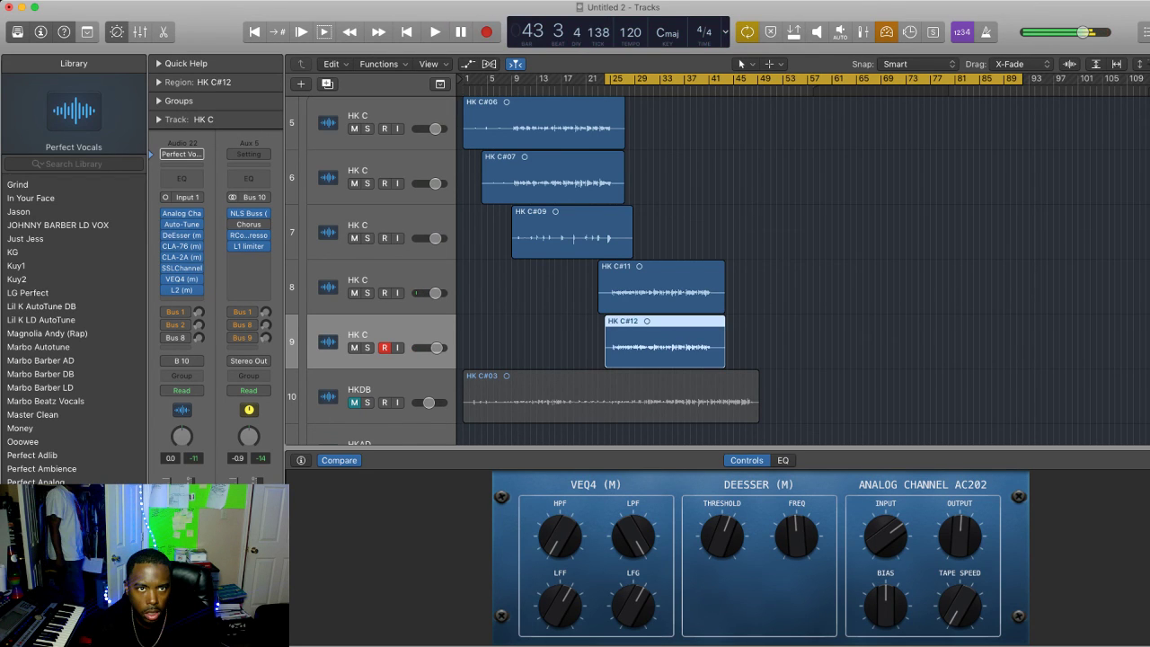
Duplicate the newest HK C track, and place the HK C#11 take's track below the HK C#12 one with its volume lowered
key("super+d")
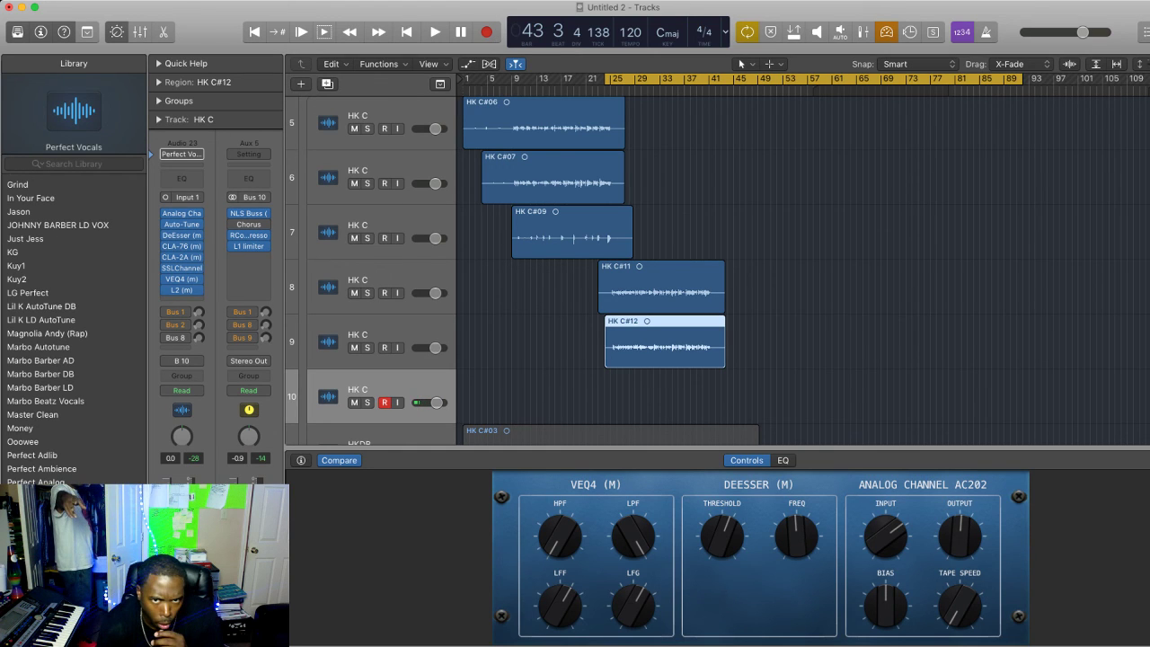
left_click_drag(387, 286, 386, 342)
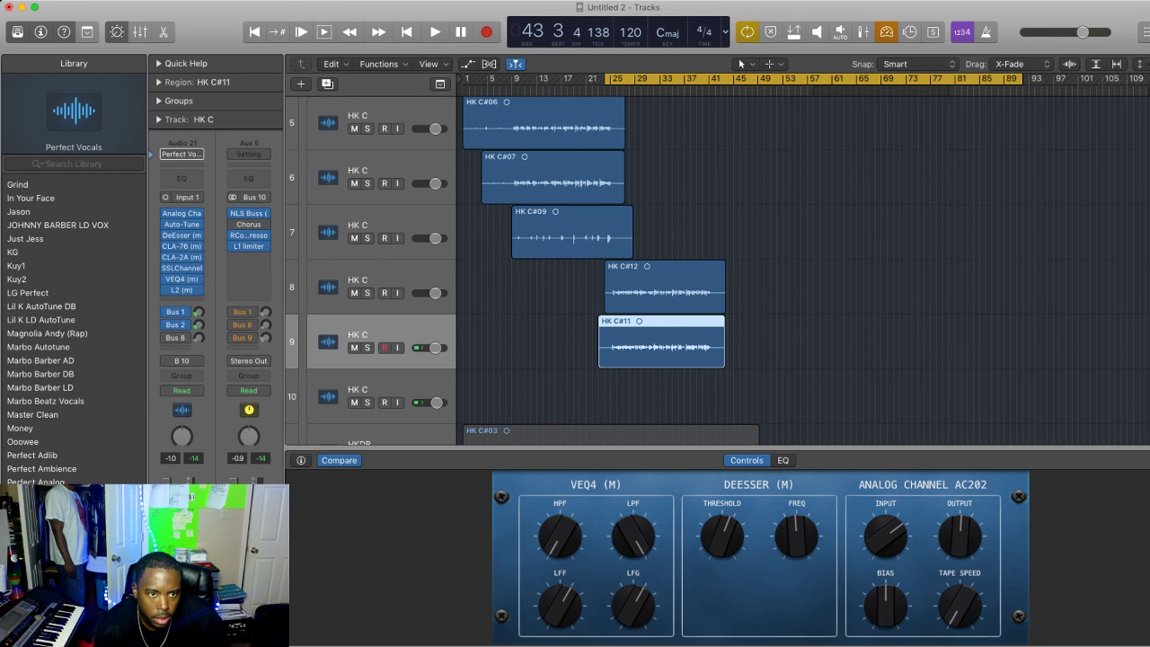
left_click(387, 390)
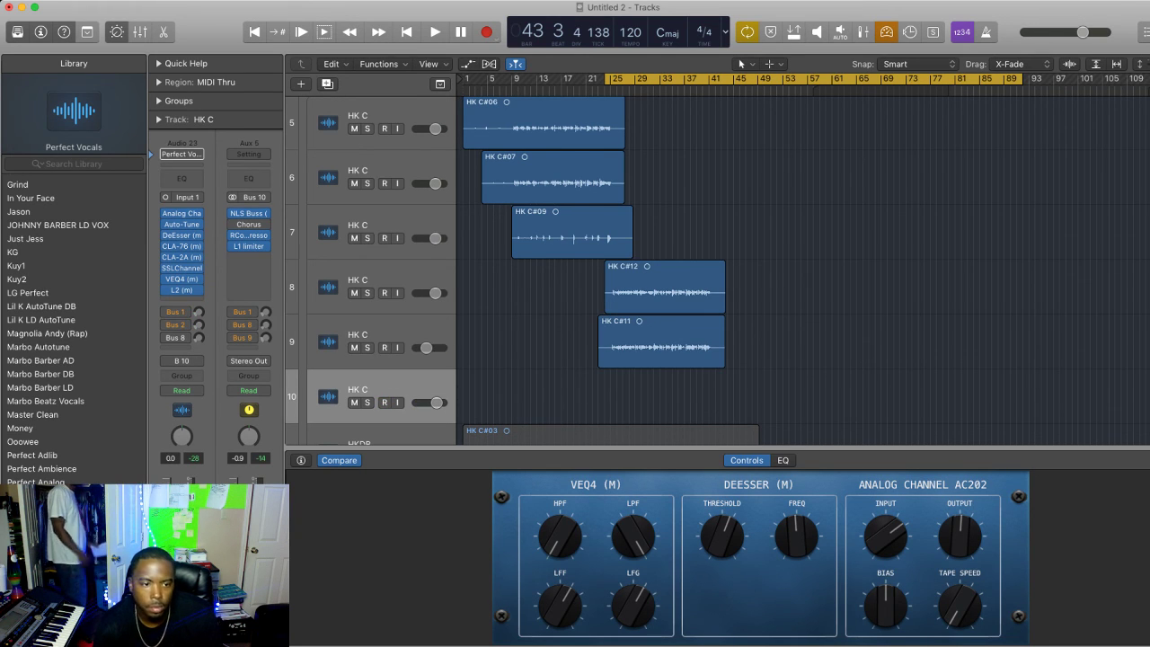
Record another hook layer on the empty HK C track from bar 24 to about bar 46
key("r")
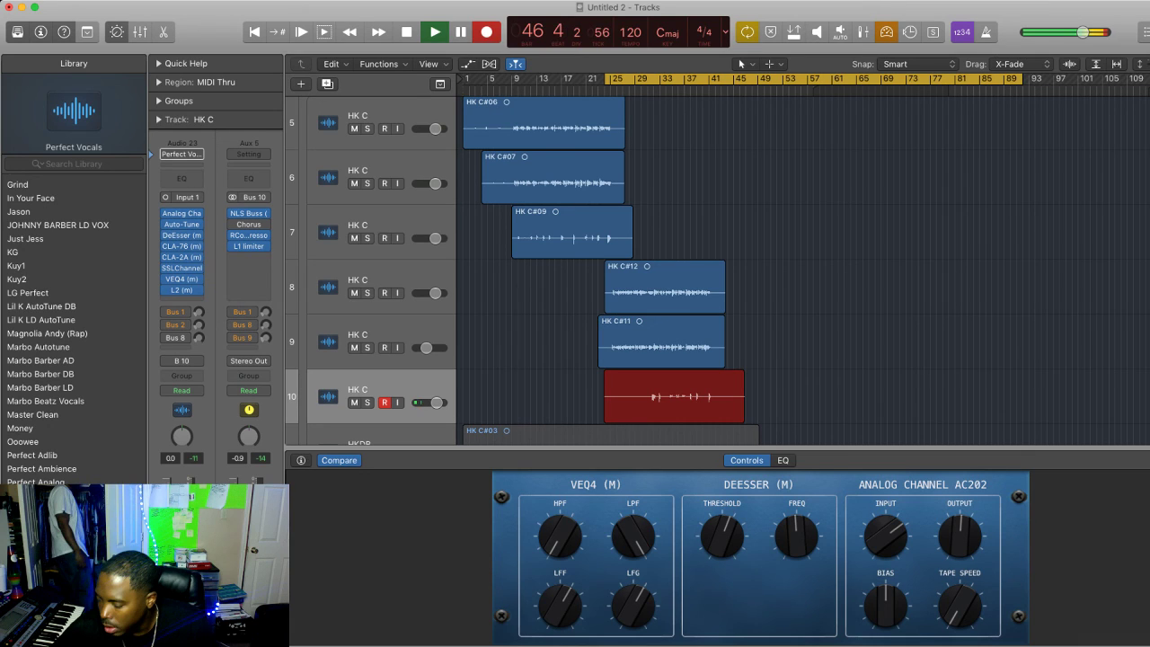
key("space")
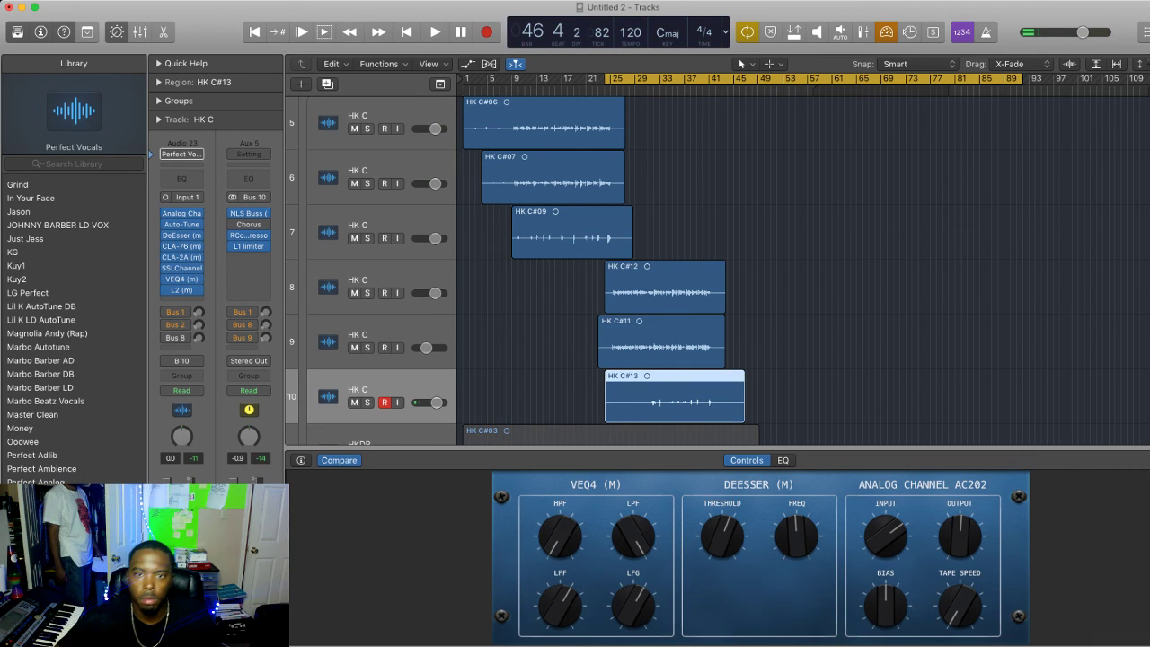
Play back the layered takes with the HK C#12 track soloed and loop about bars 25 to 41
key("space")
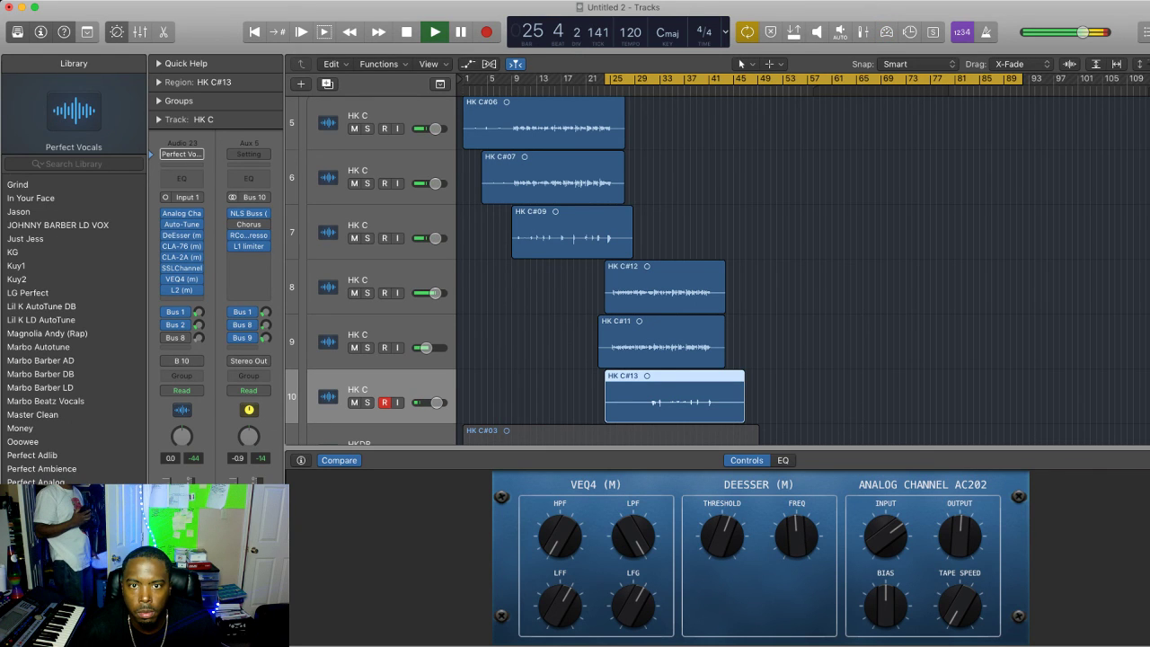
key("c")
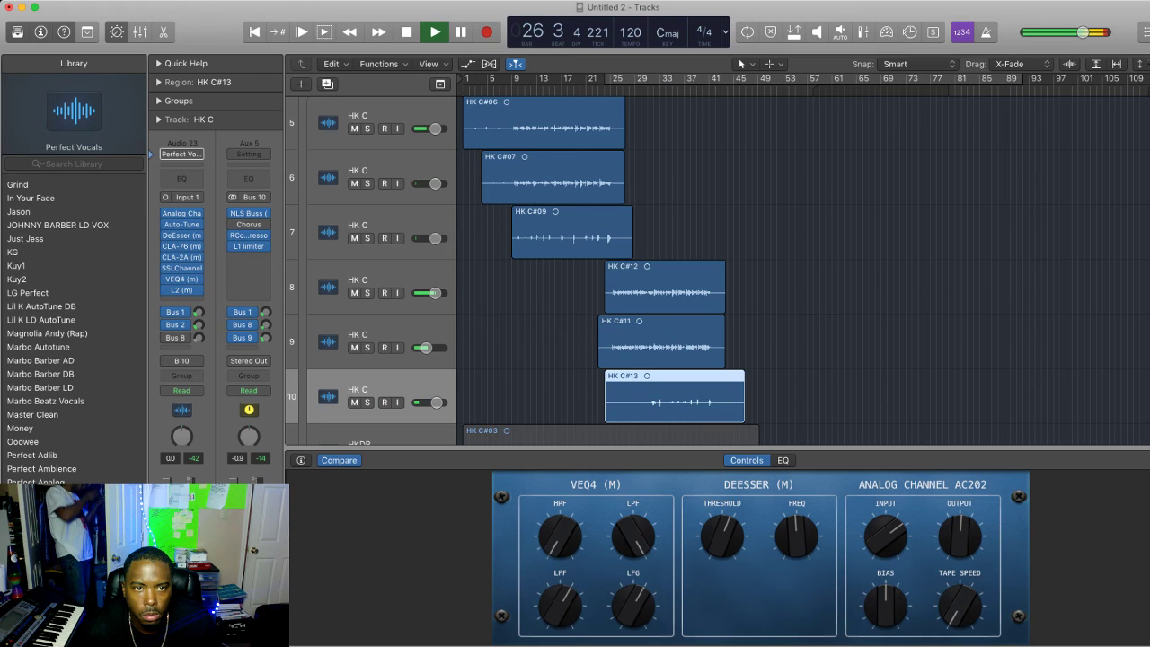
left_click(367, 293)
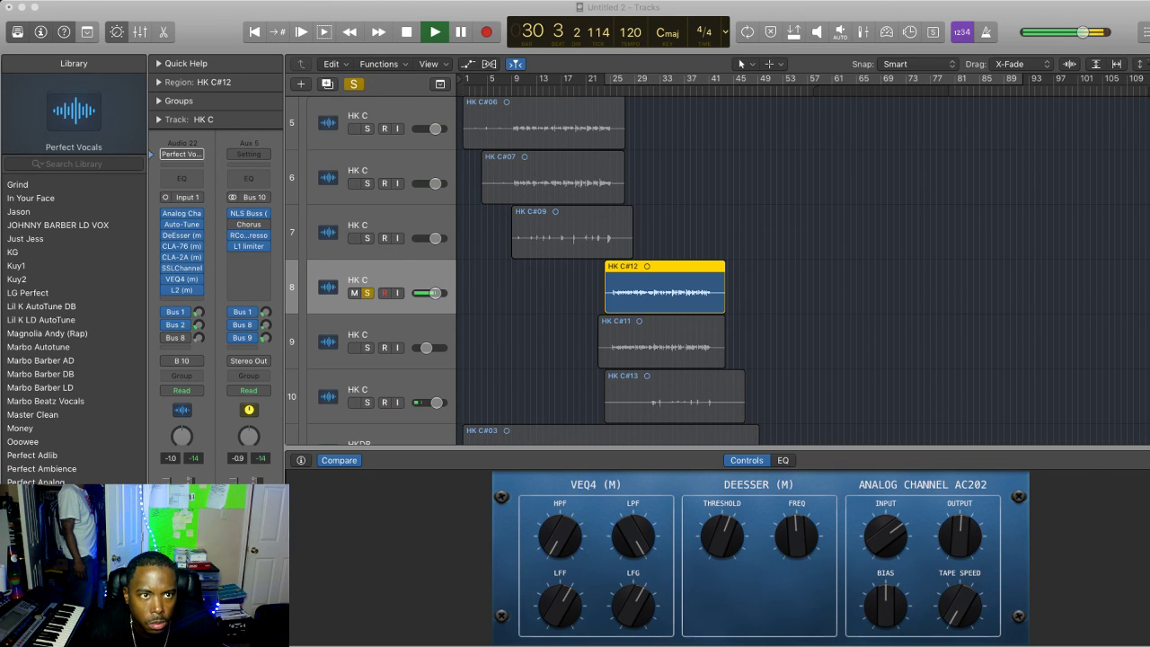
scroll(710, 270, "up", 5)
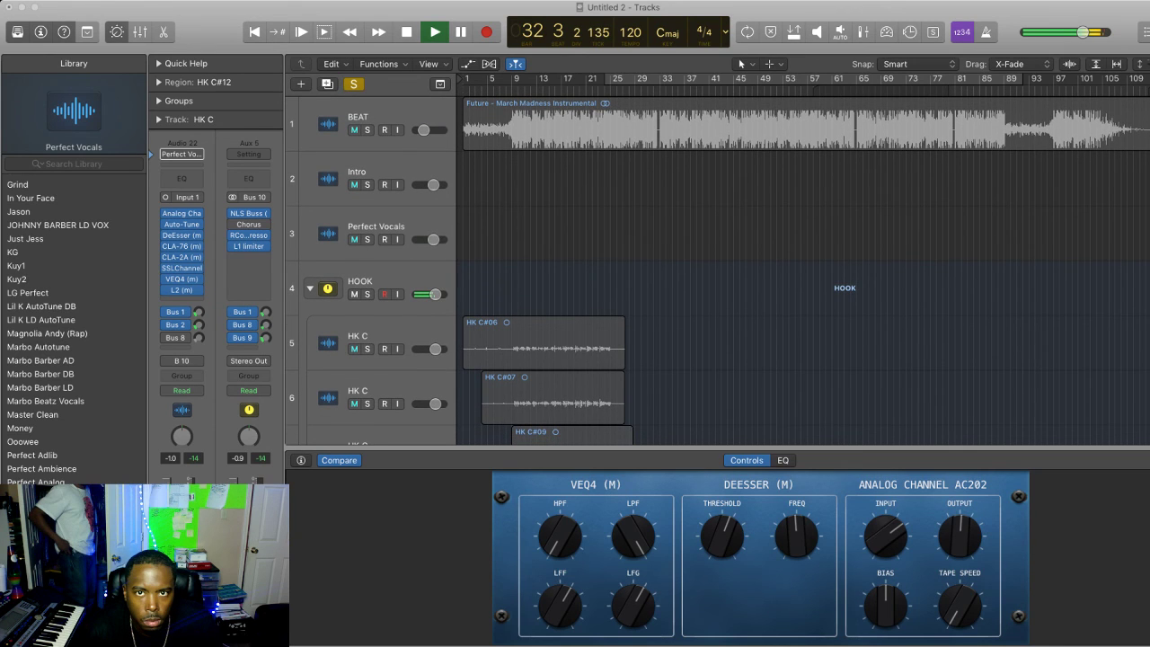
scroll(710, 269, "down", 3)
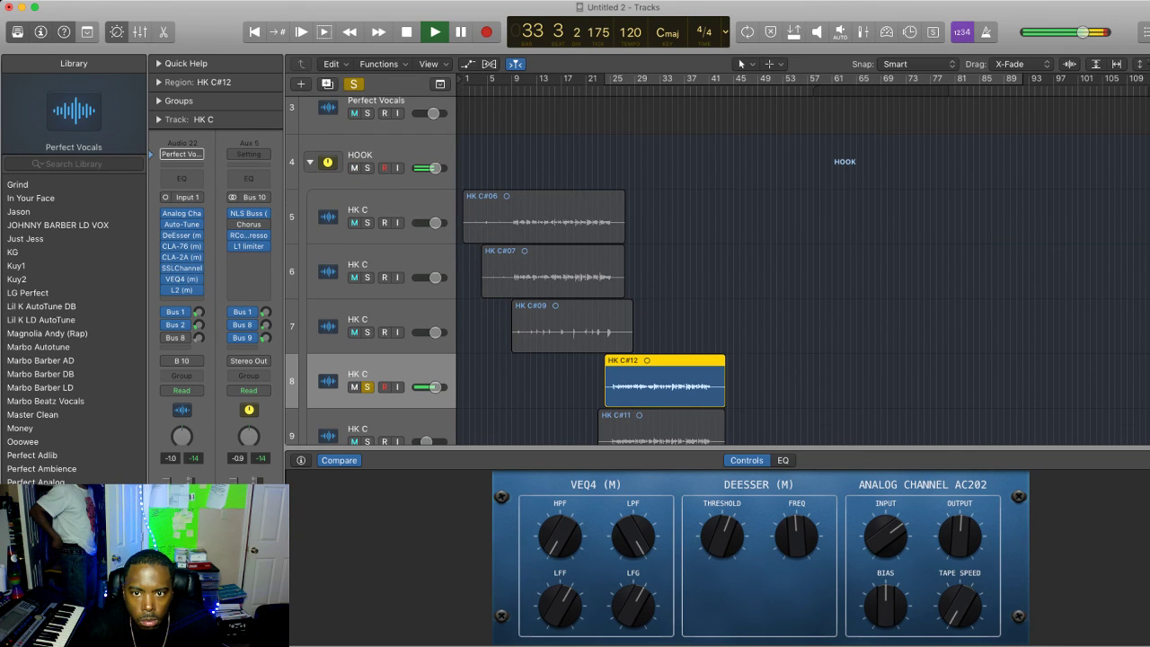
key("c")
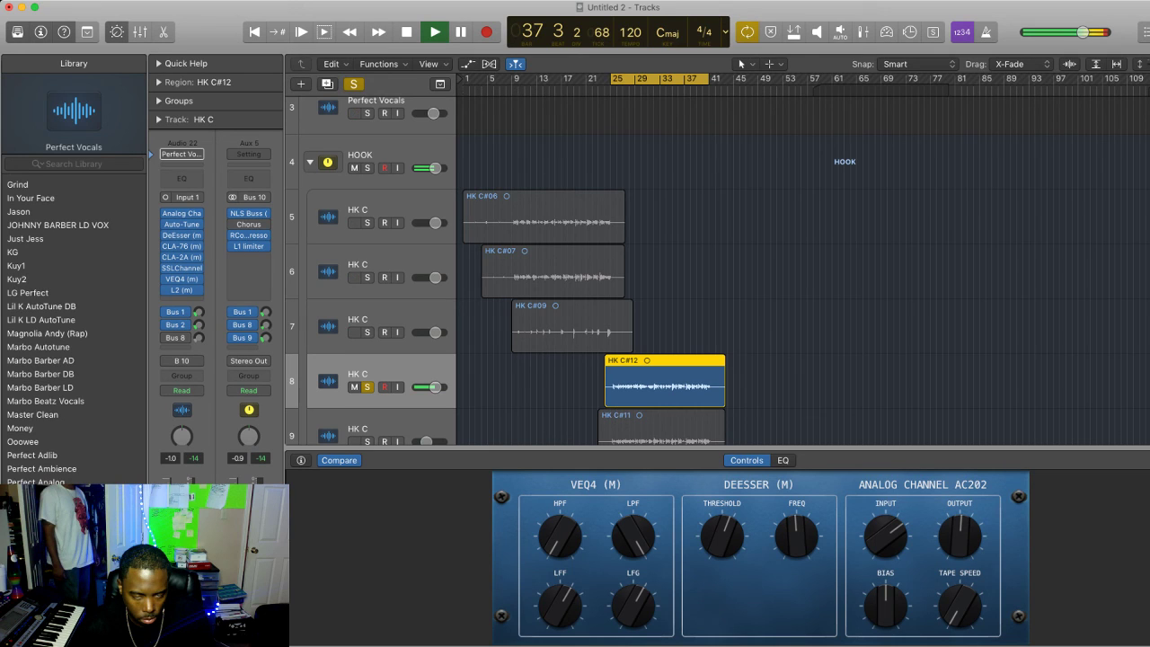
scroll(611, 270, "down", 3)
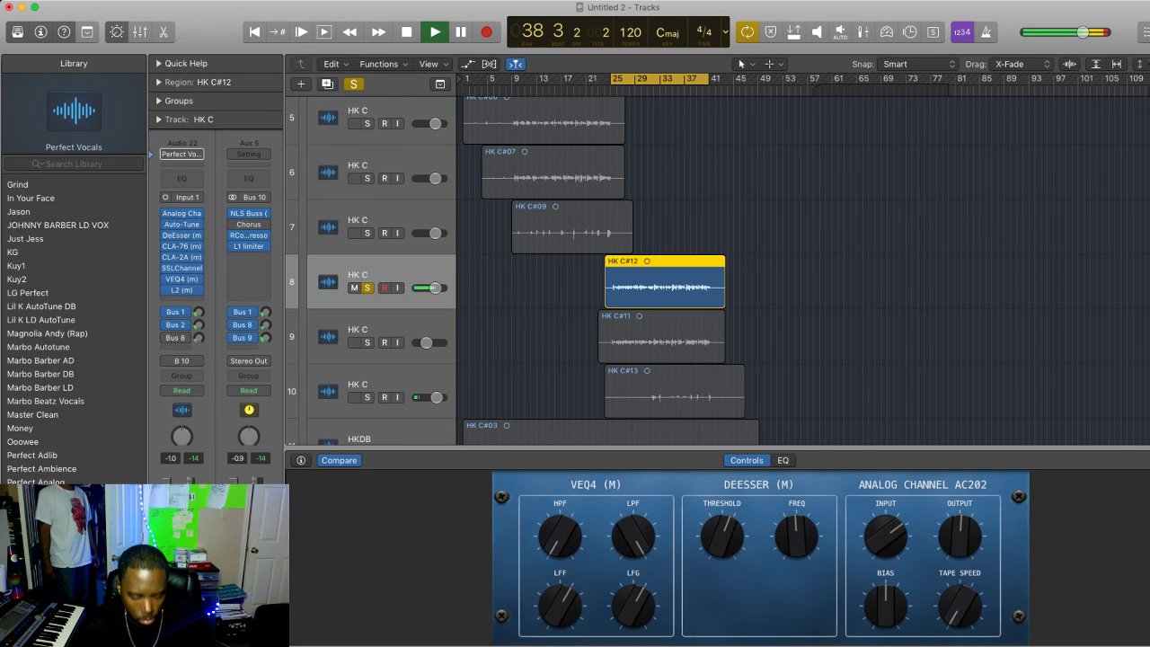
Add Doubler2 and dbx-160 plug-ins to the HK C#11 take's track, and solo it together with the BEAT track
key("Down")
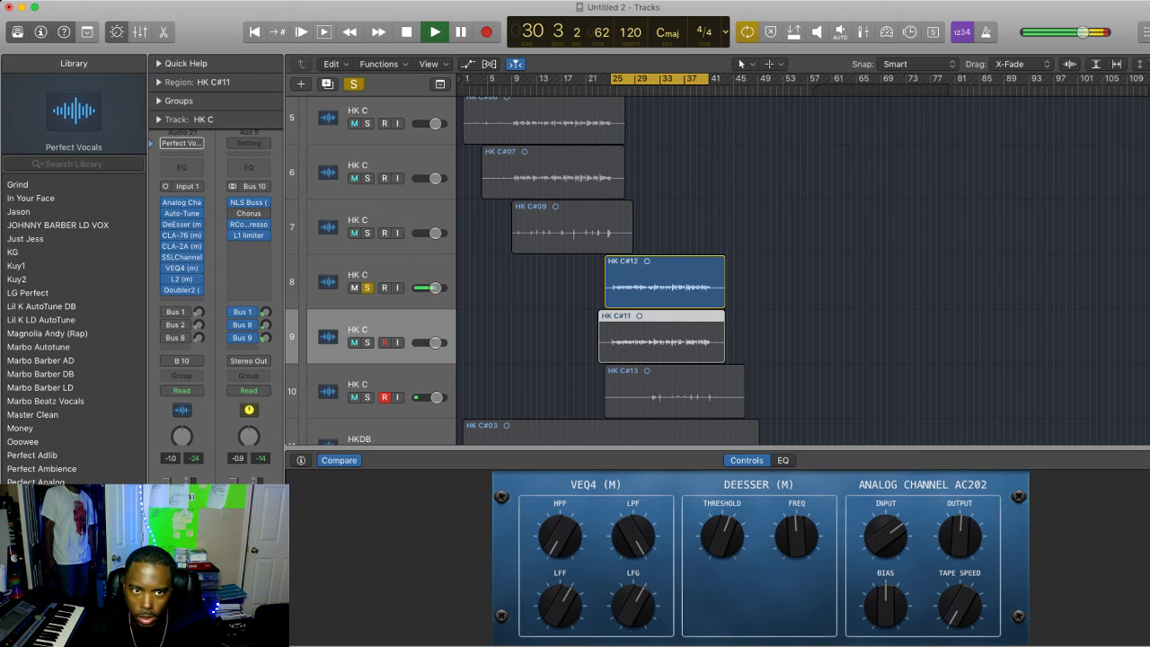
scroll(806, 270, "up", 6)
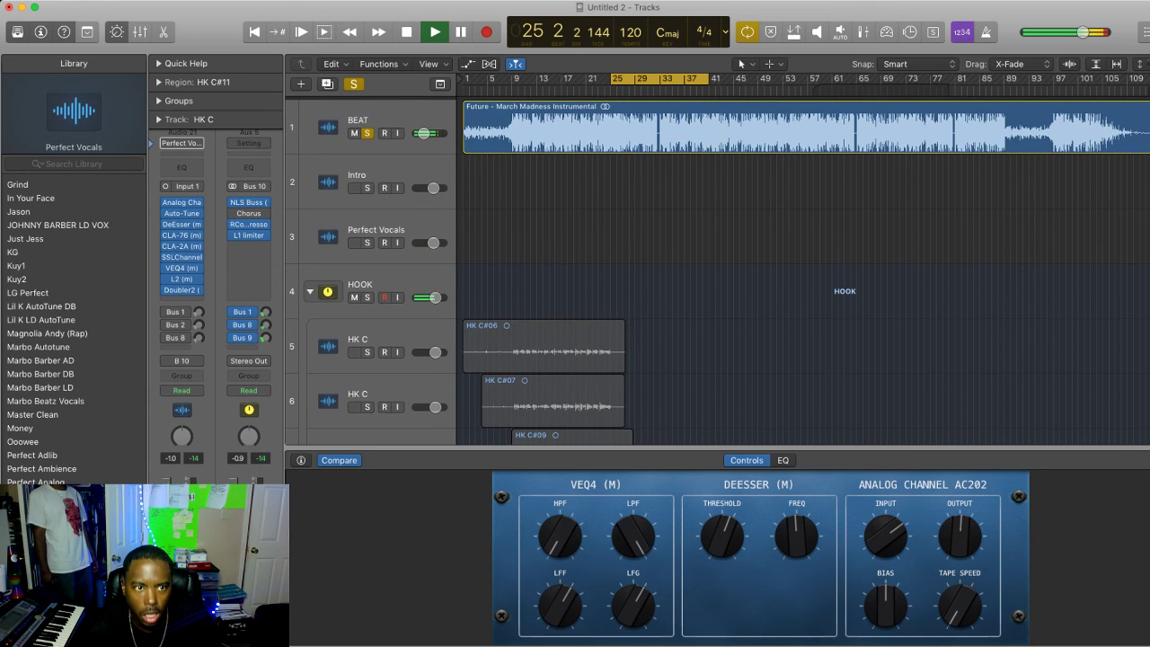
scroll(806, 269, "down", 5)
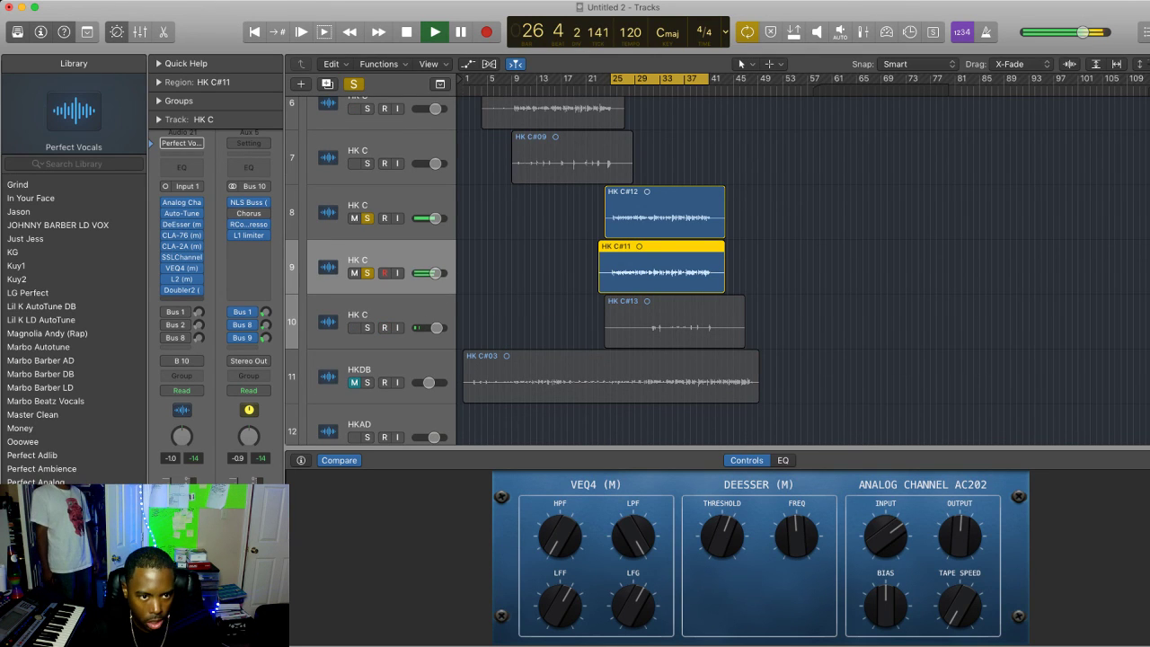
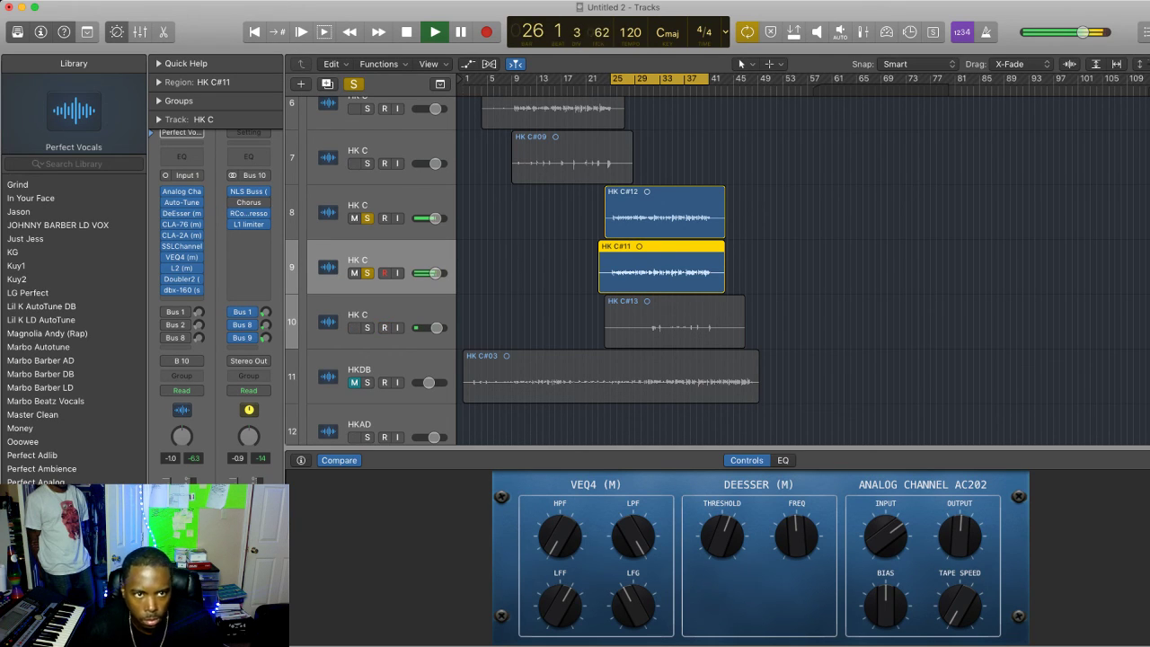
Clear the track solos and set the HK C#11 take's track volume to -8.0, leaving no region selected
key("Up")
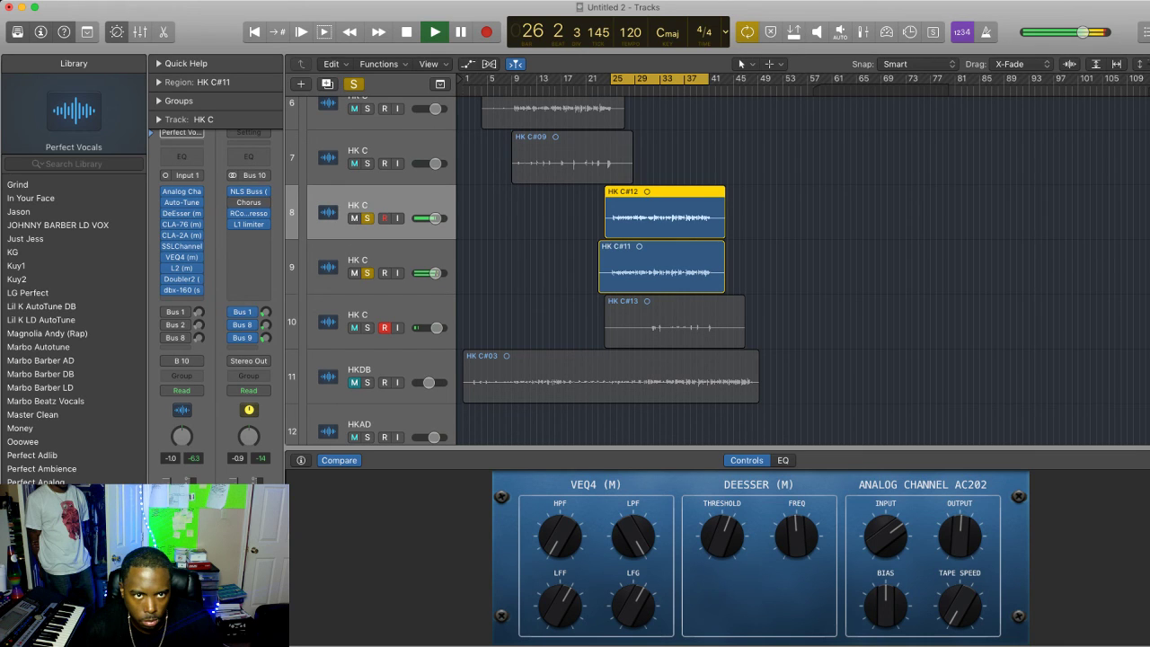
key("s")
key("Down")
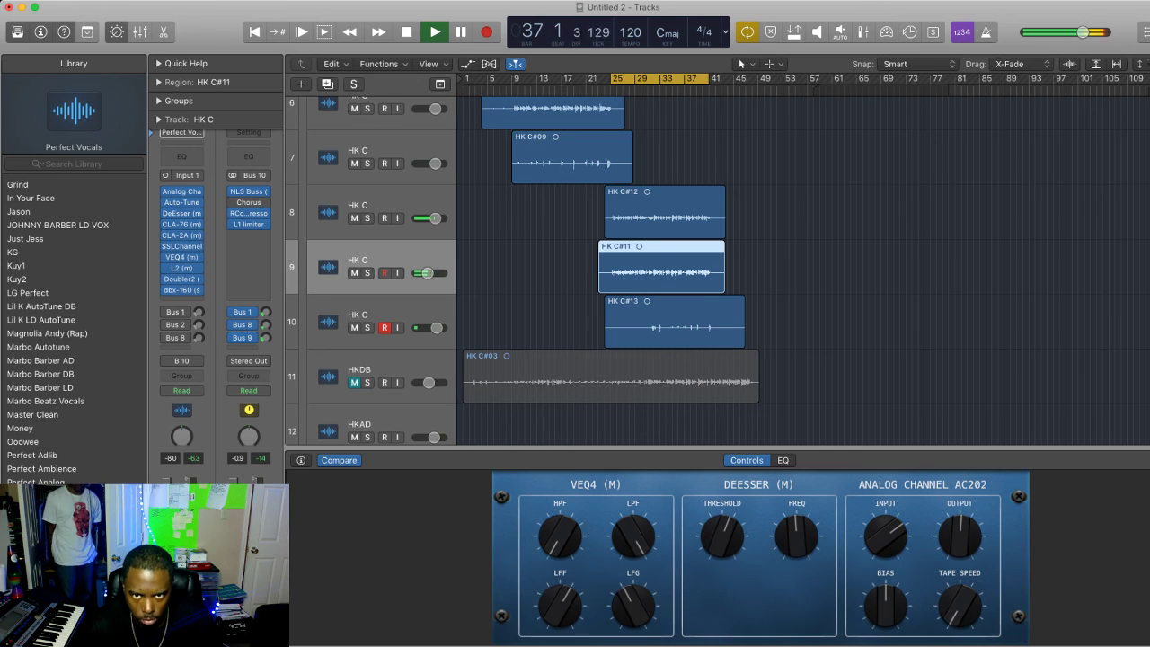
key("alt+shift+d")
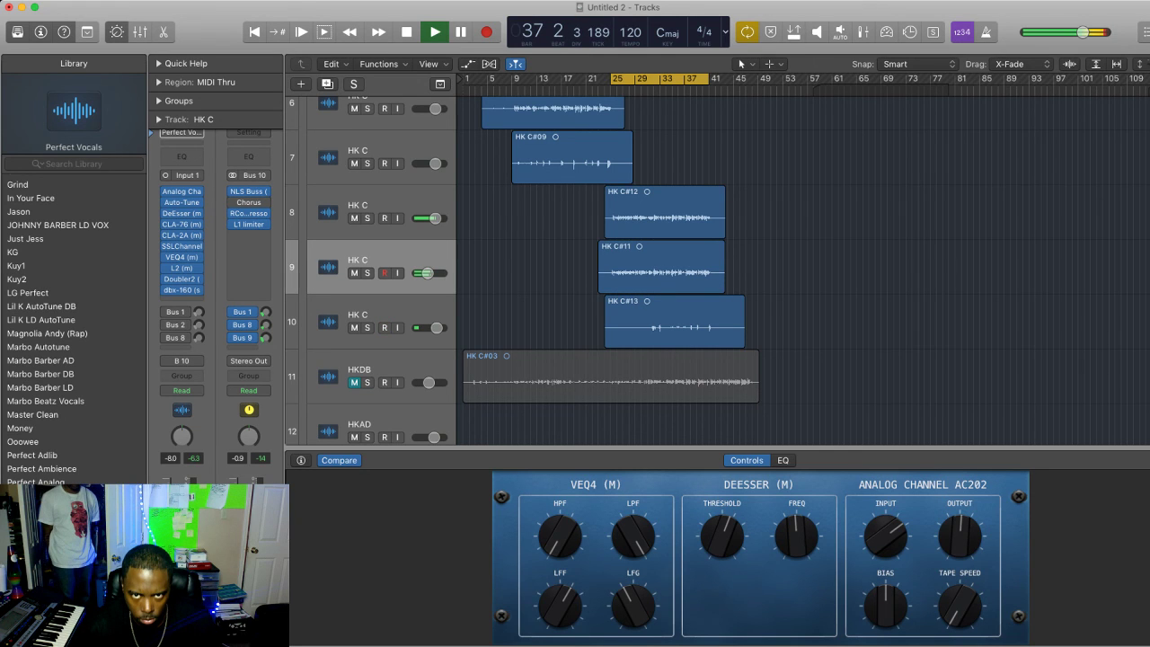
Trim the start of the HK C#11 region to line up with HK C#12, and move the HK C#07 track above the HK C#06 track
key("super+z")
scroll(665, 270, "up", 3)
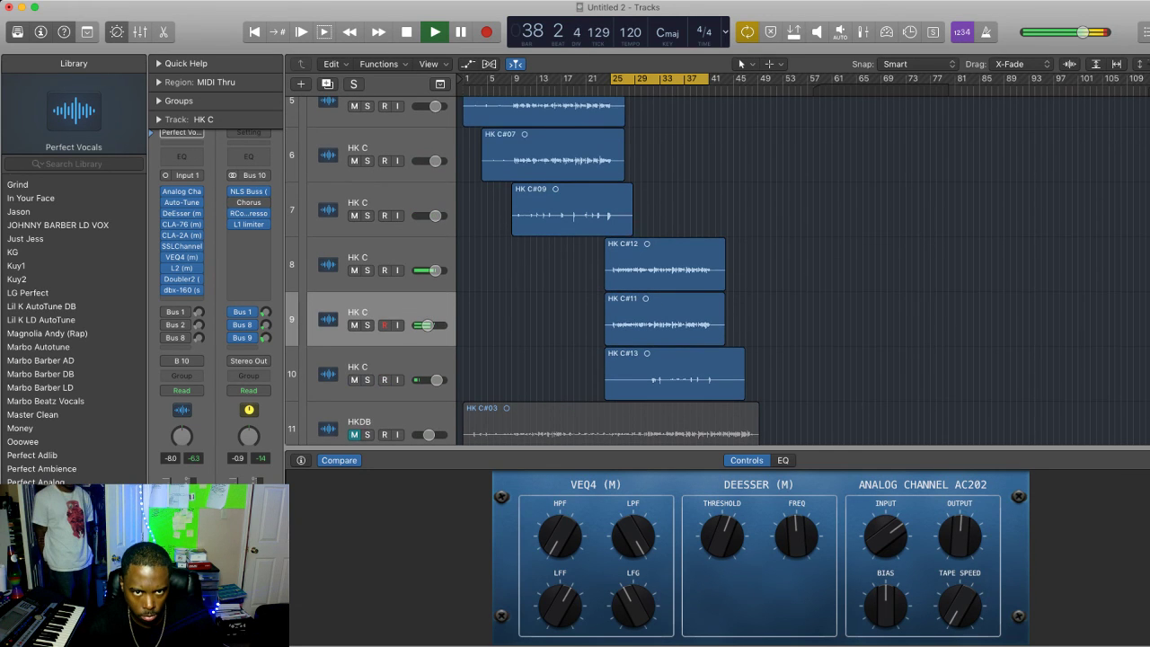
left_click(652, 269)
scroll(652, 270, "up", 4)
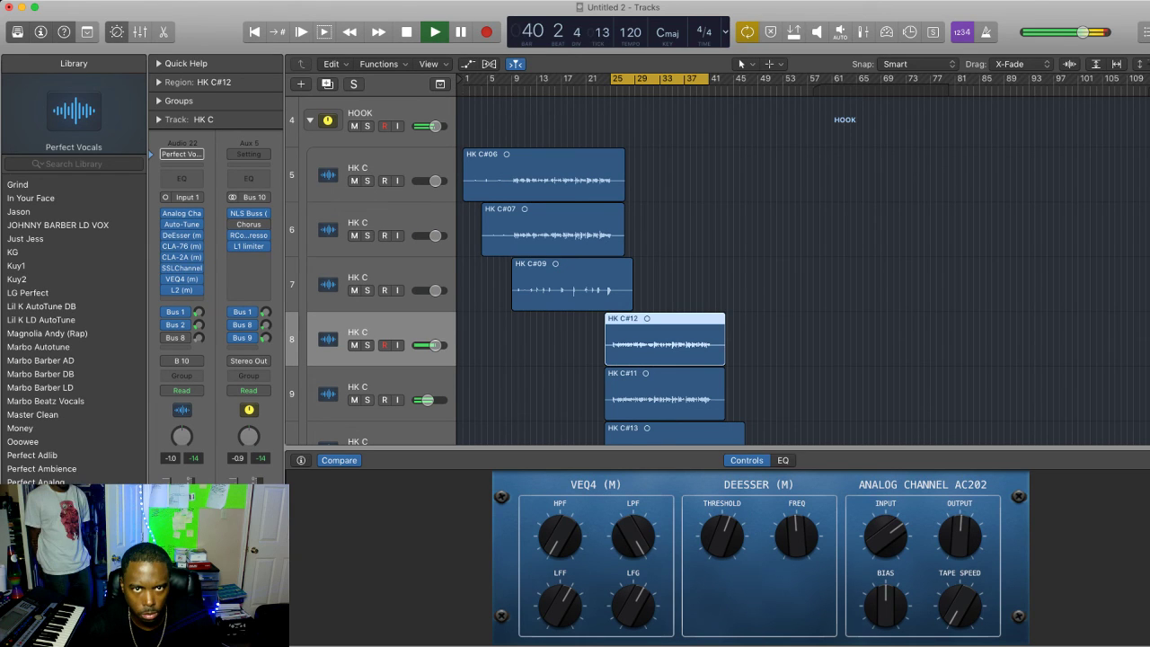
key("super+z")
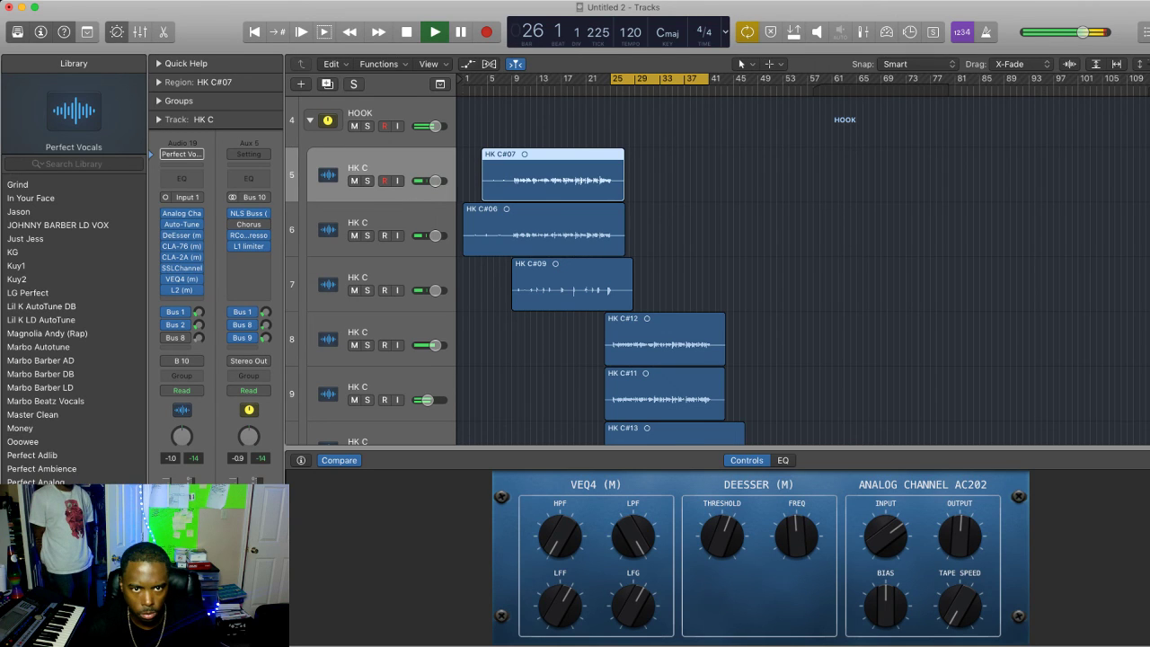
Give the HK C#06 track the HK C#11 track's channel settings, with Doubler2, dbx-160 and volume at -8.0
left_click(395, 334)
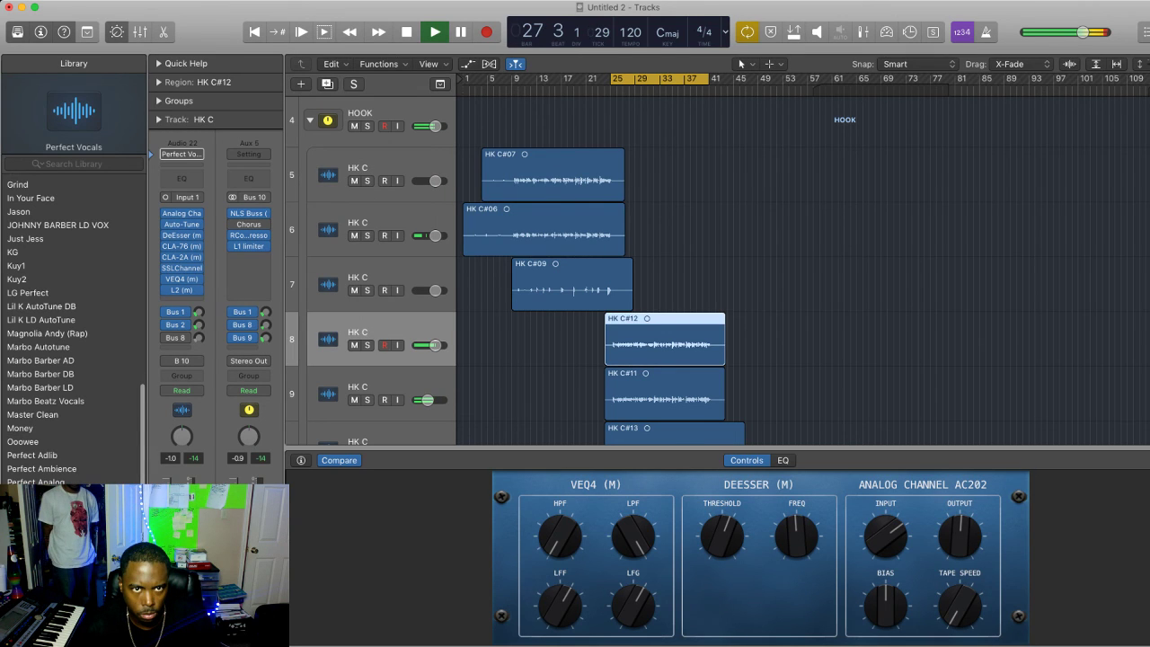
left_click(396, 169)
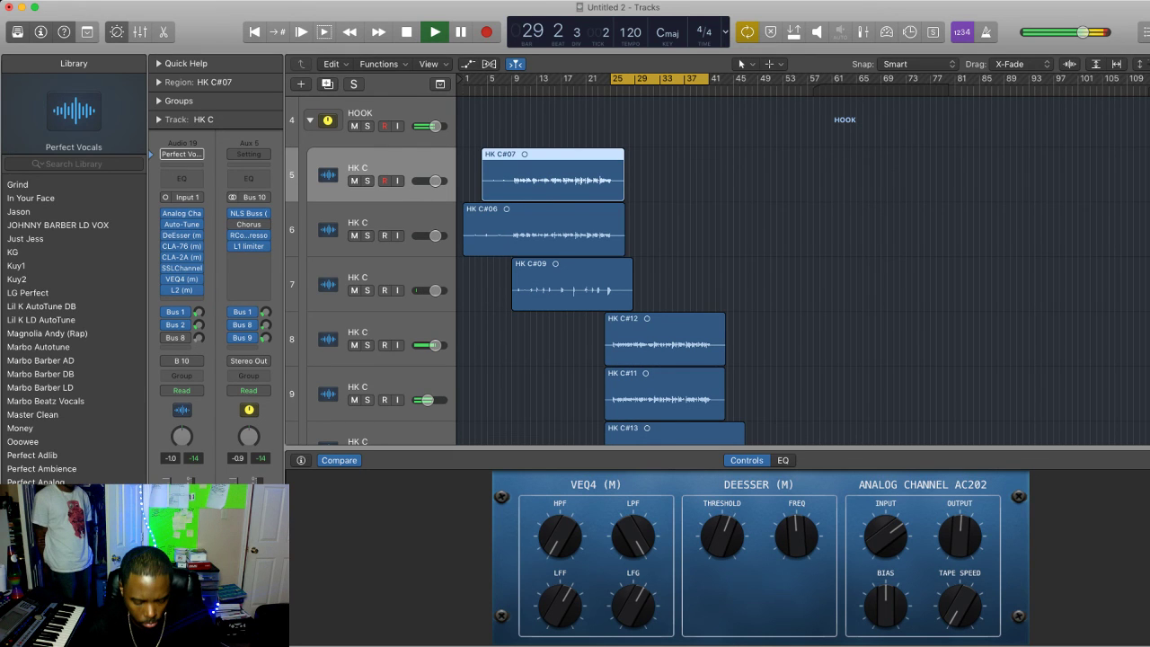
left_click(395, 333)
left_click(395, 224)
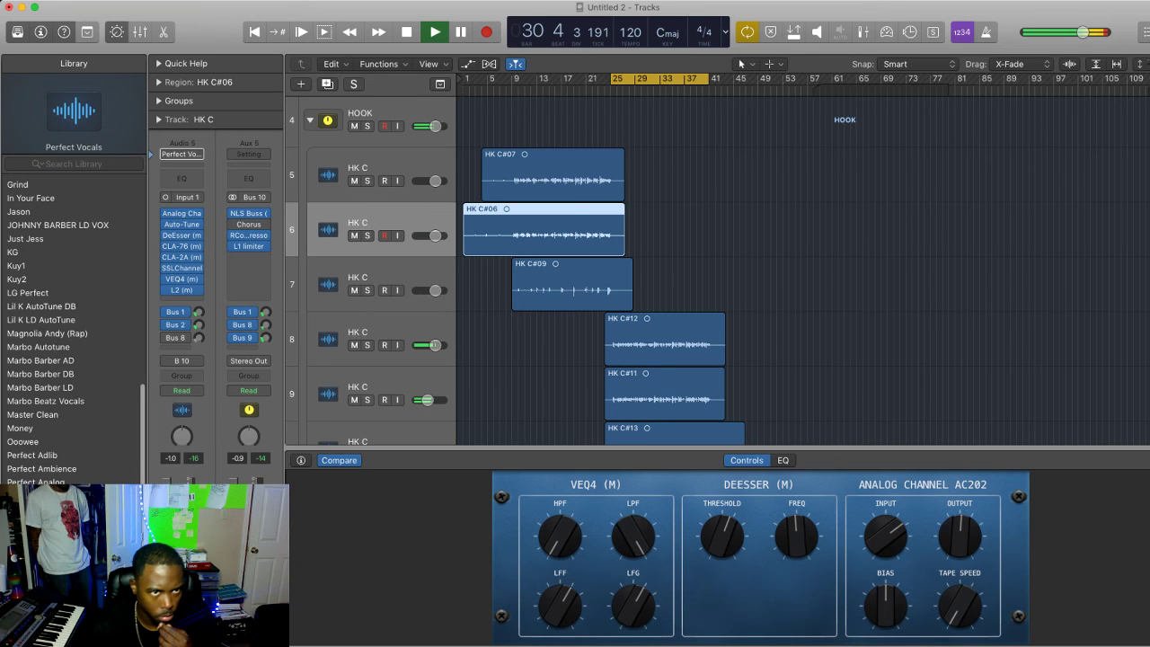
left_click_drag(435, 236, 426, 236)
Insert a Channel EQ between Auto-Tune and the DeEsser on the HK C#09 take's track
left_click(395, 279)
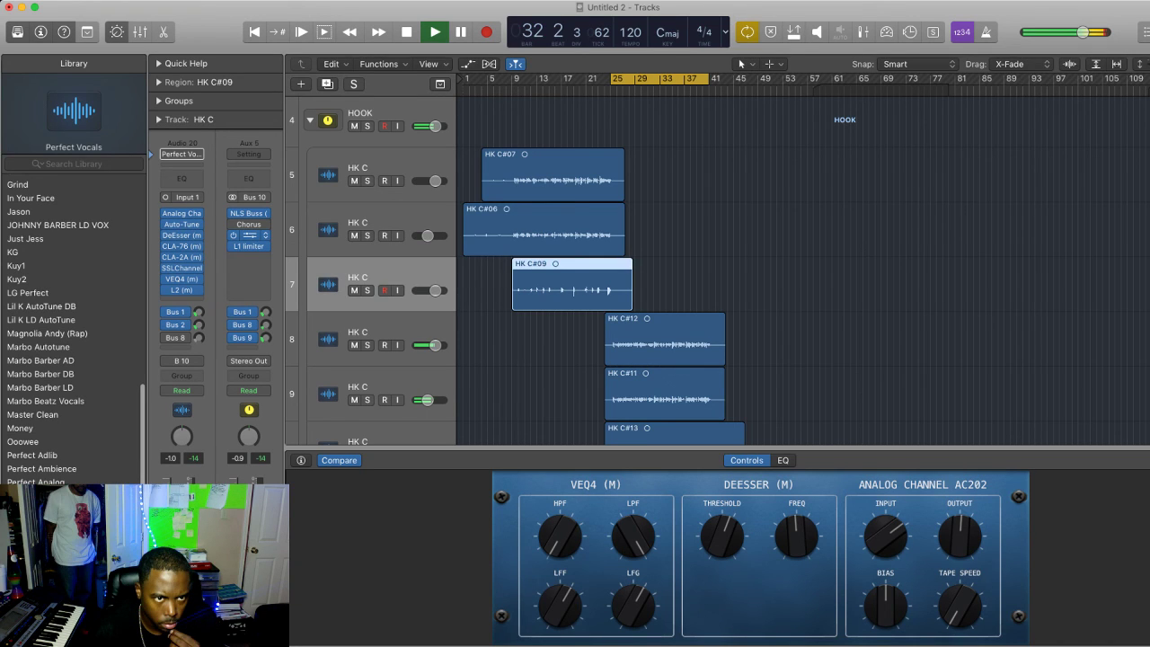
left_click(182, 284)
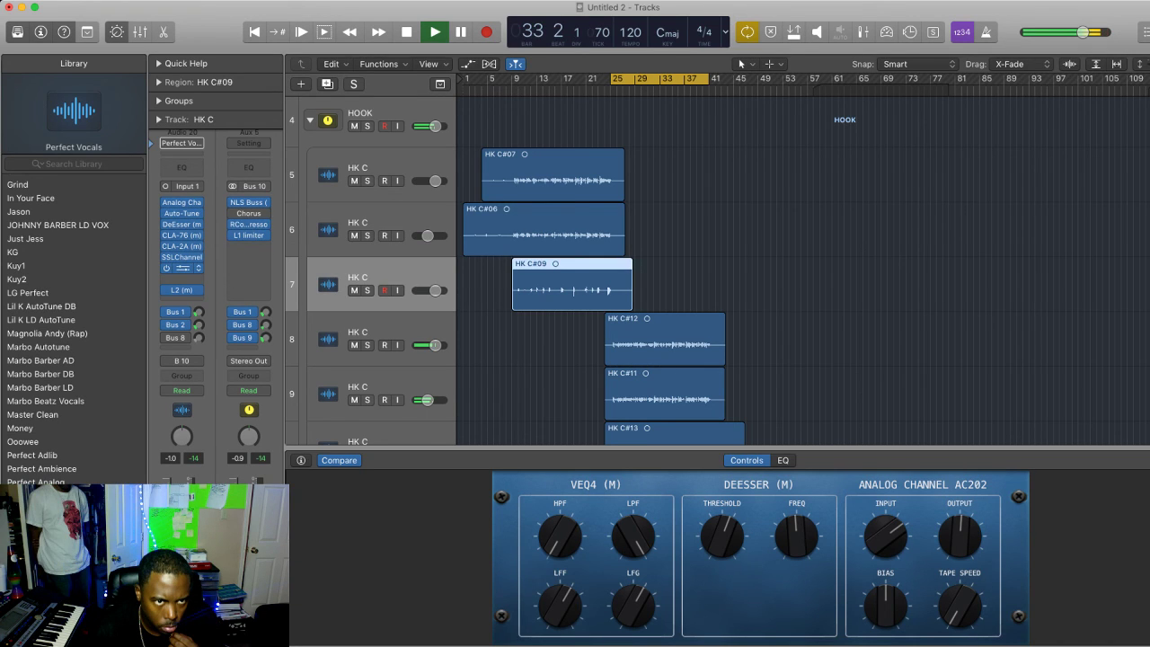
left_click(182, 241)
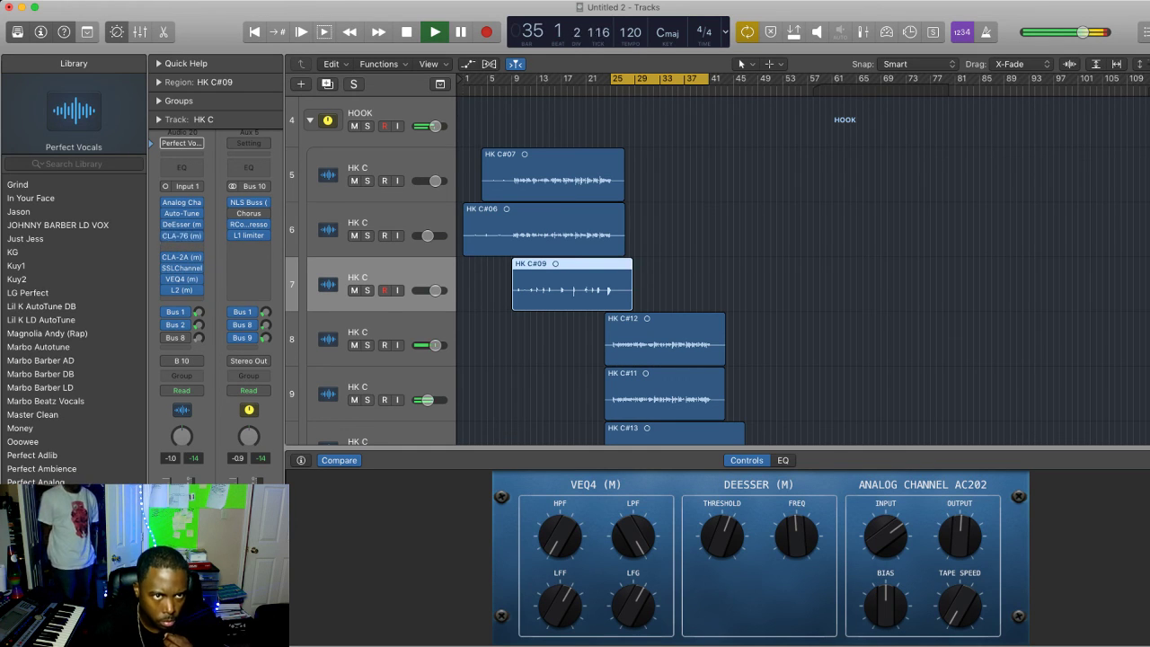
left_click(182, 230)
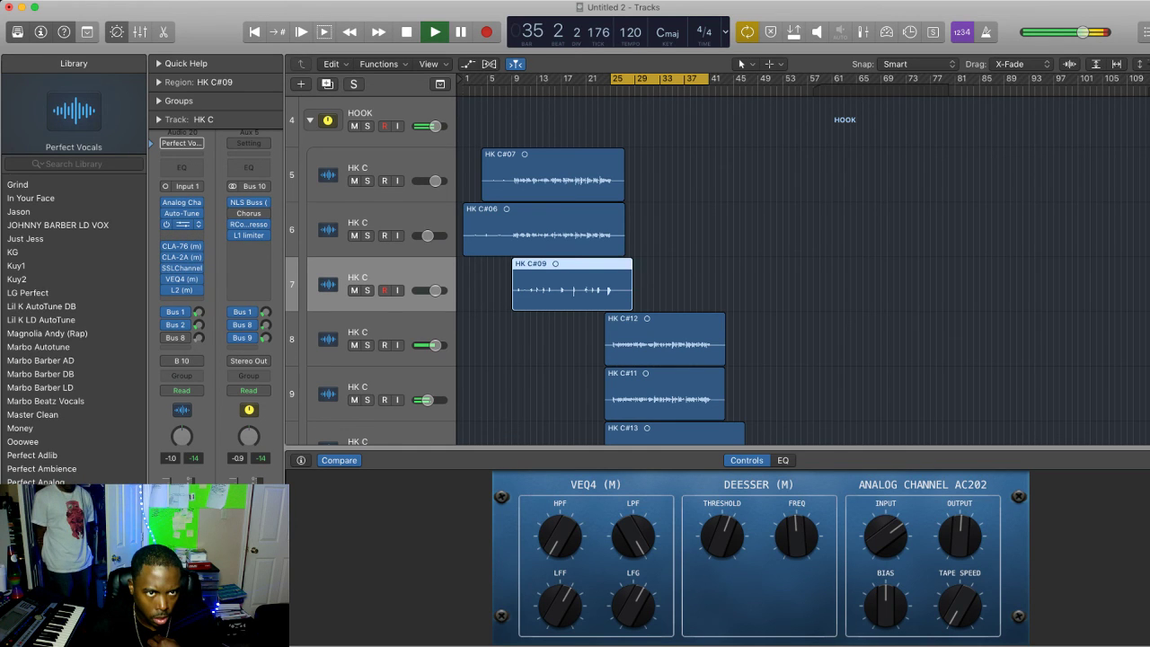
left_click(183, 224)
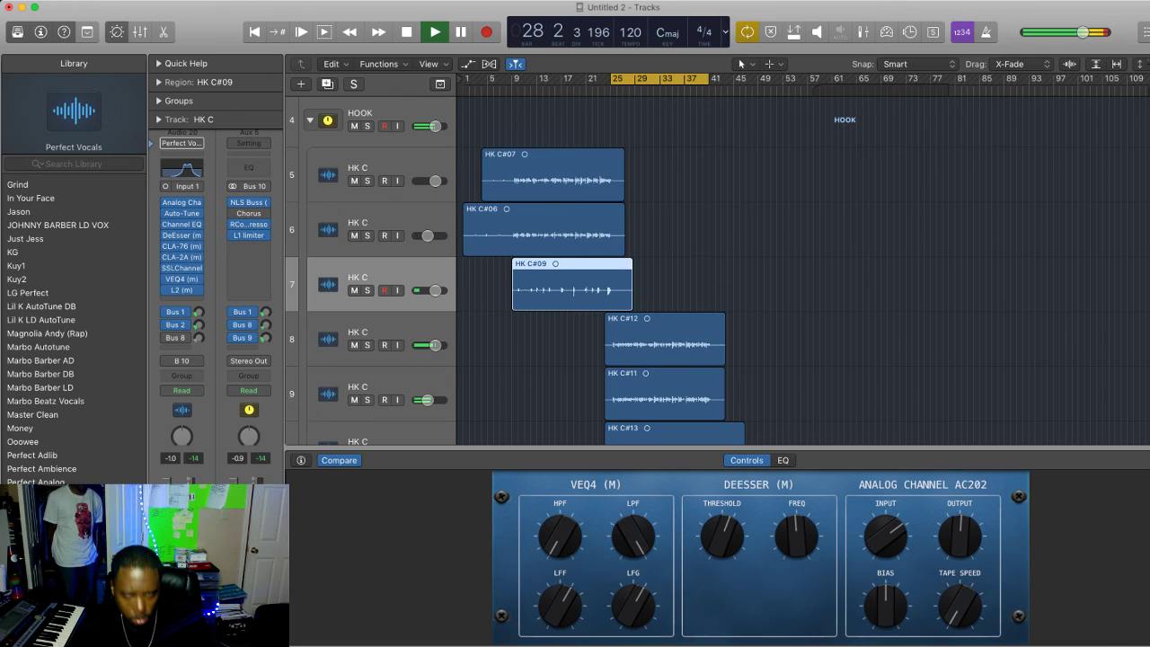
Apply the HK C#09 track's Channel EQ setup to the HK C#13 track, and trim the HK C#13 region to about bars 29 to 43
scroll(611, 269, "down", 3)
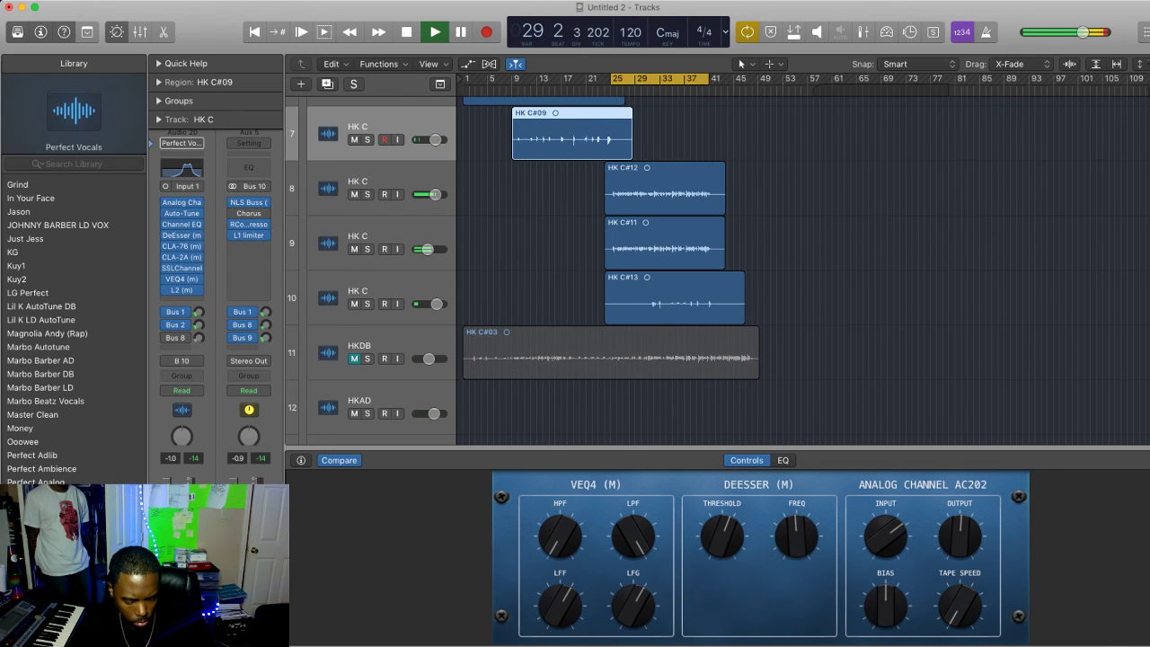
left_click(359, 292)
key("r")
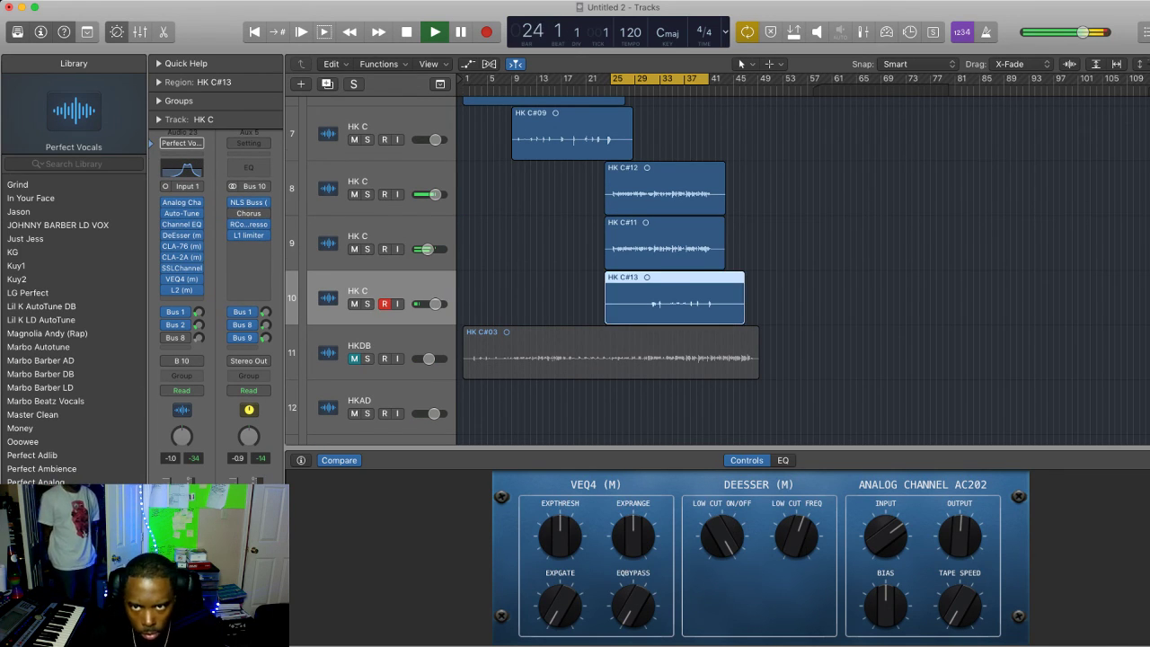
left_click_drag(606, 316, 637, 316)
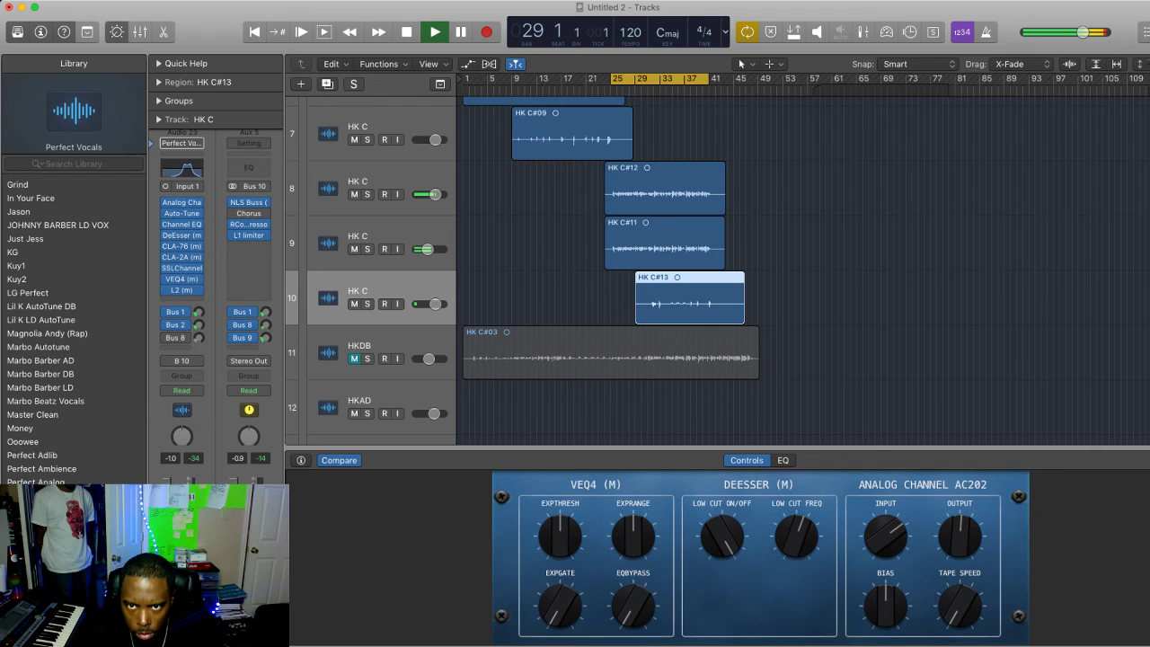
left_click_drag(744, 316, 719, 316)
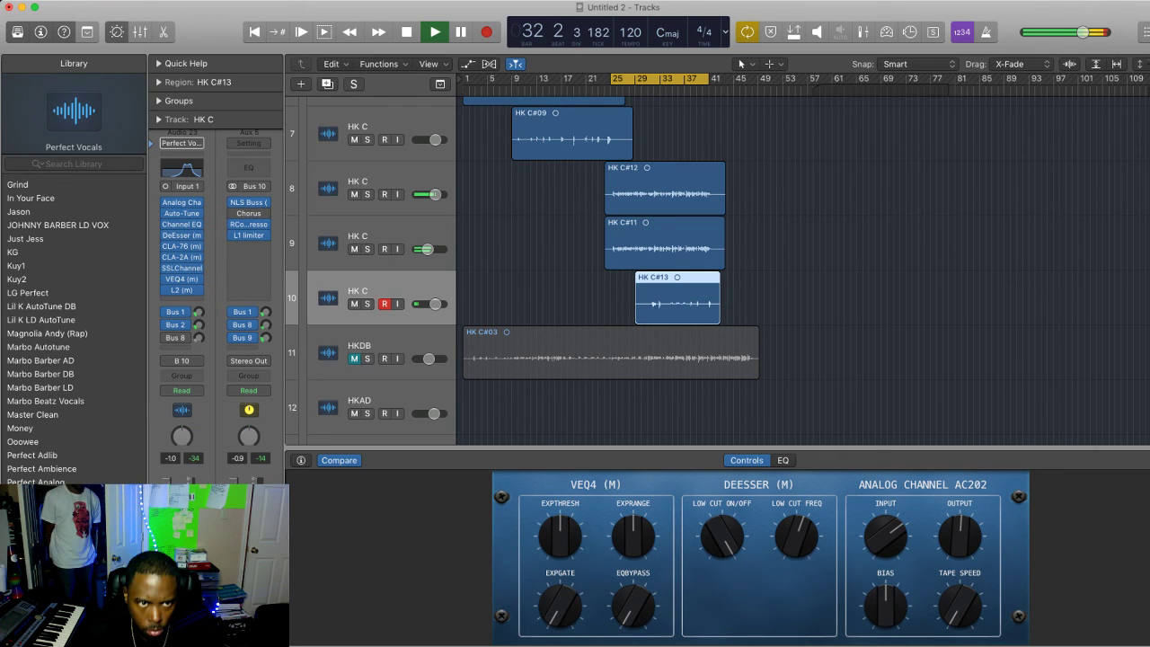
Turn off cycle playback and set the HK C#13 take's track volume to -0.3
left_click(784, 304)
key("c")
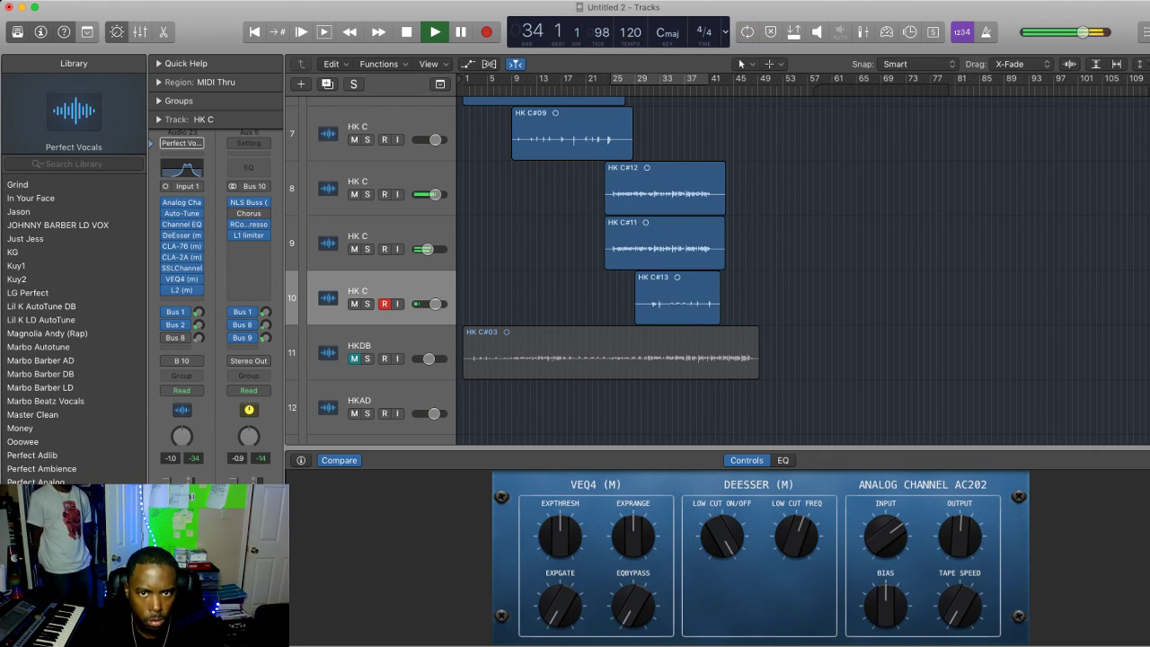
left_click(677, 303)
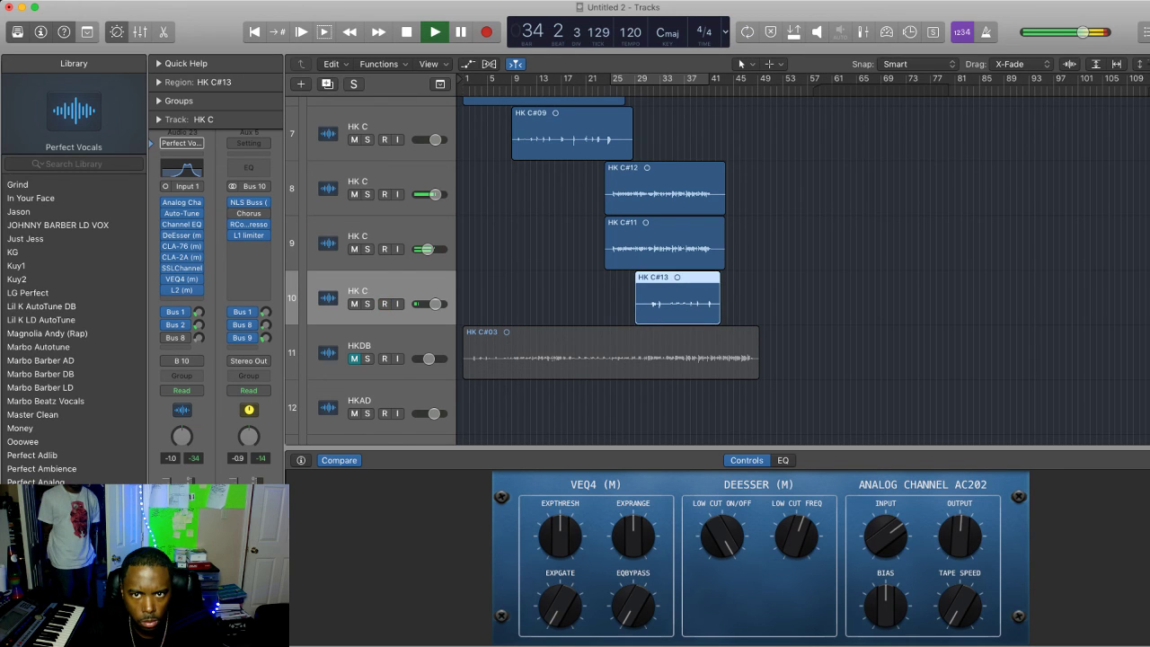
scroll(611, 270, "up", 5)
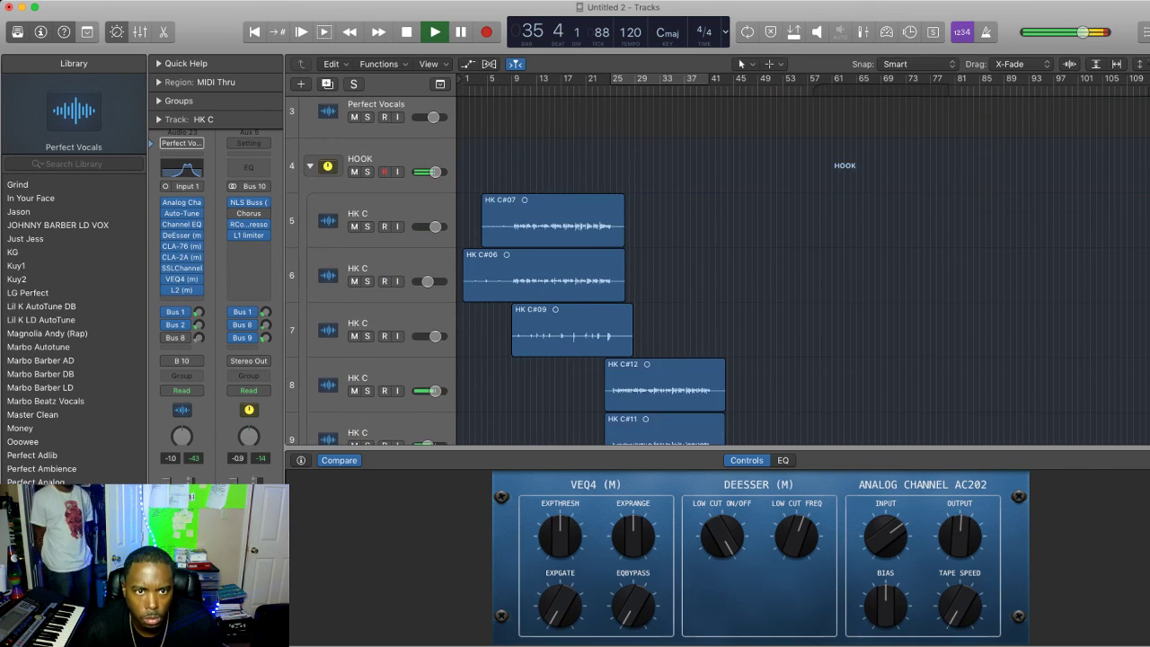
scroll(611, 270, "down", 3)
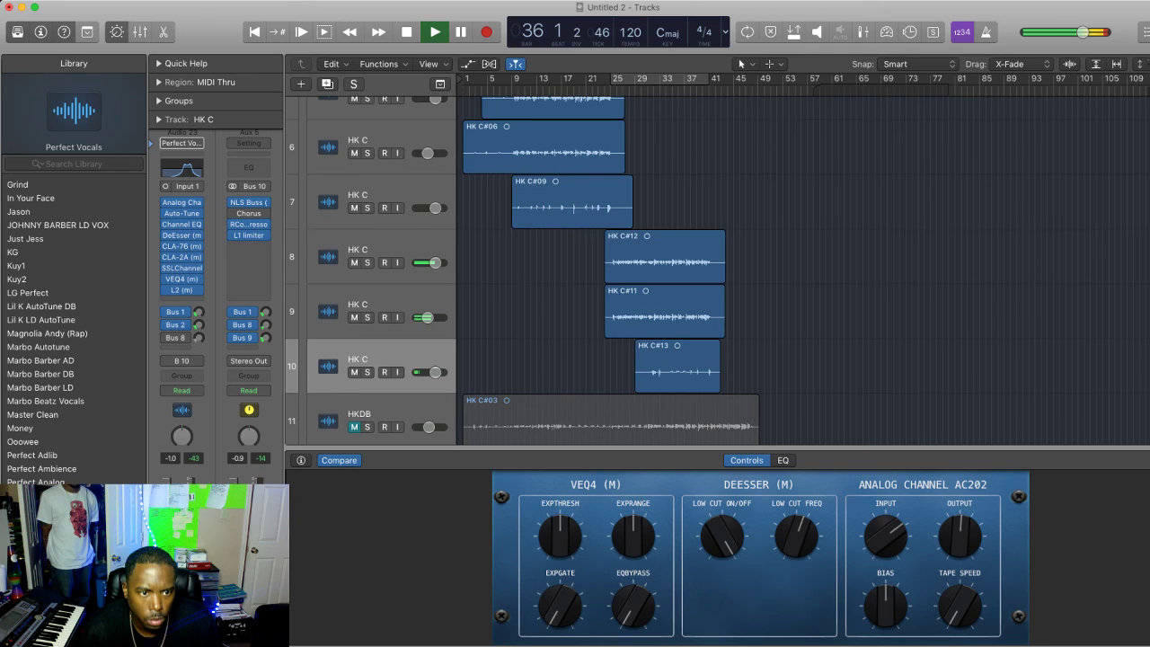
scroll(435, 366, "down", 1)
left_click_drag(435, 366, 436, 364)
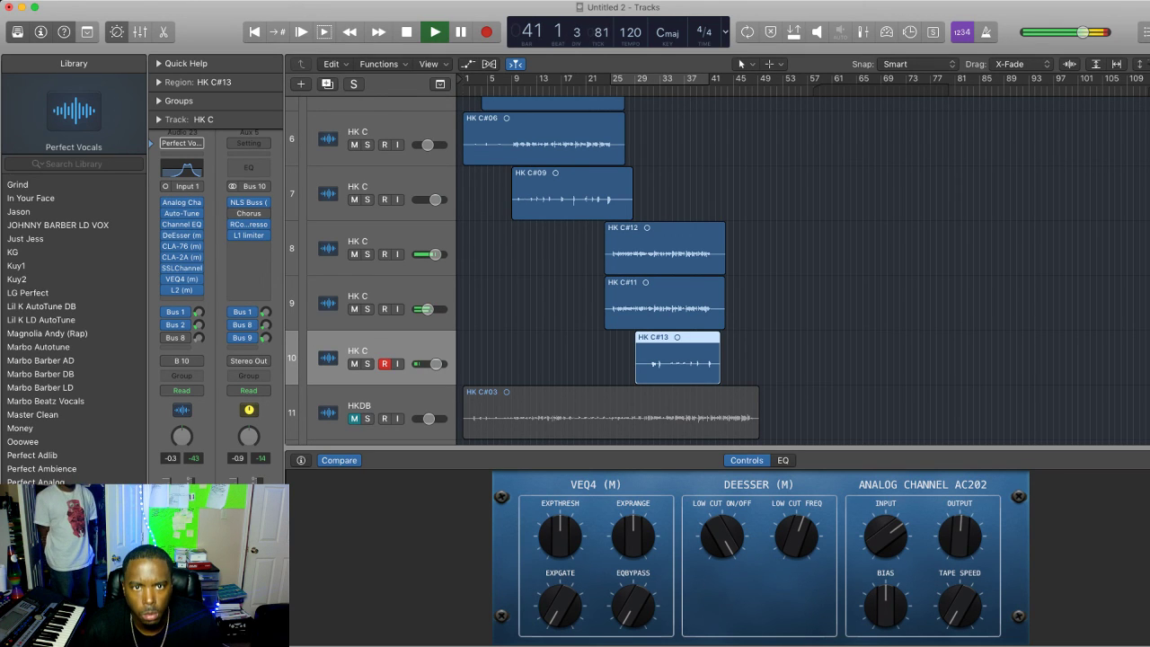
Select the HK C#07, HK C#06 and HK C#09 regions, and split HK C#07 and HK C#06 at bar 9
scroll(575, 270, "up", 5)
left_click(575, 211)
left_click(575, 267, "shift")
left_click(575, 321, "shift")
left_click(576, 376, "shift")
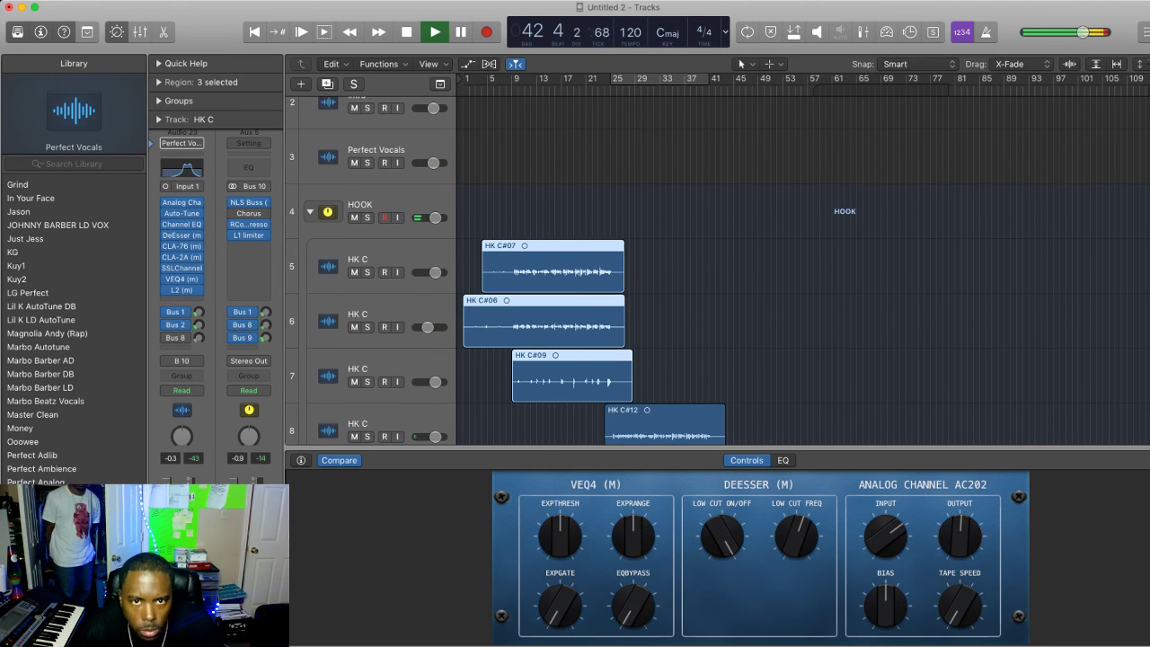
key("t")
key("i")
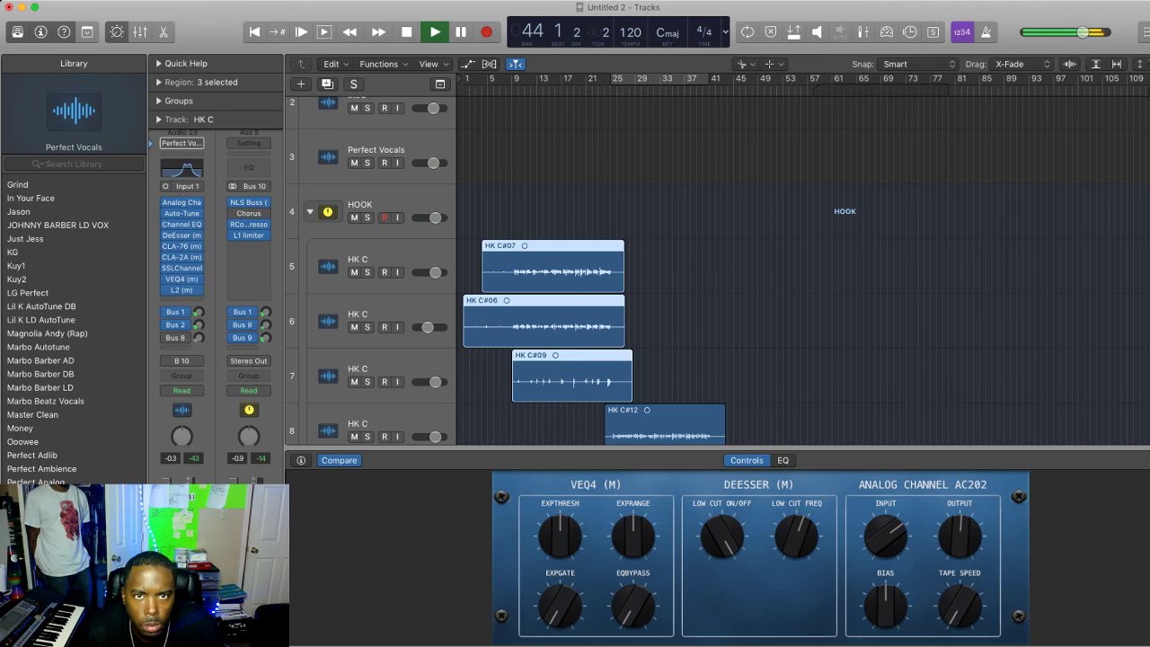
left_click(507, 88)
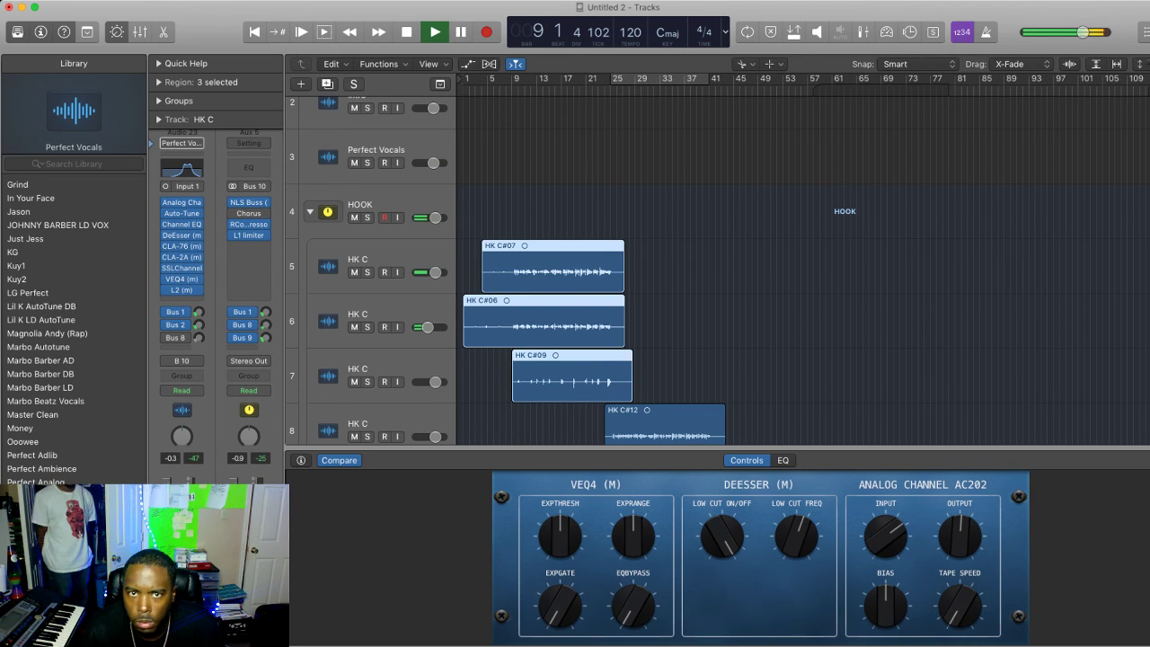
key("super+Right")
key("super+Right")
key("super+Right")
left_click(507, 272)
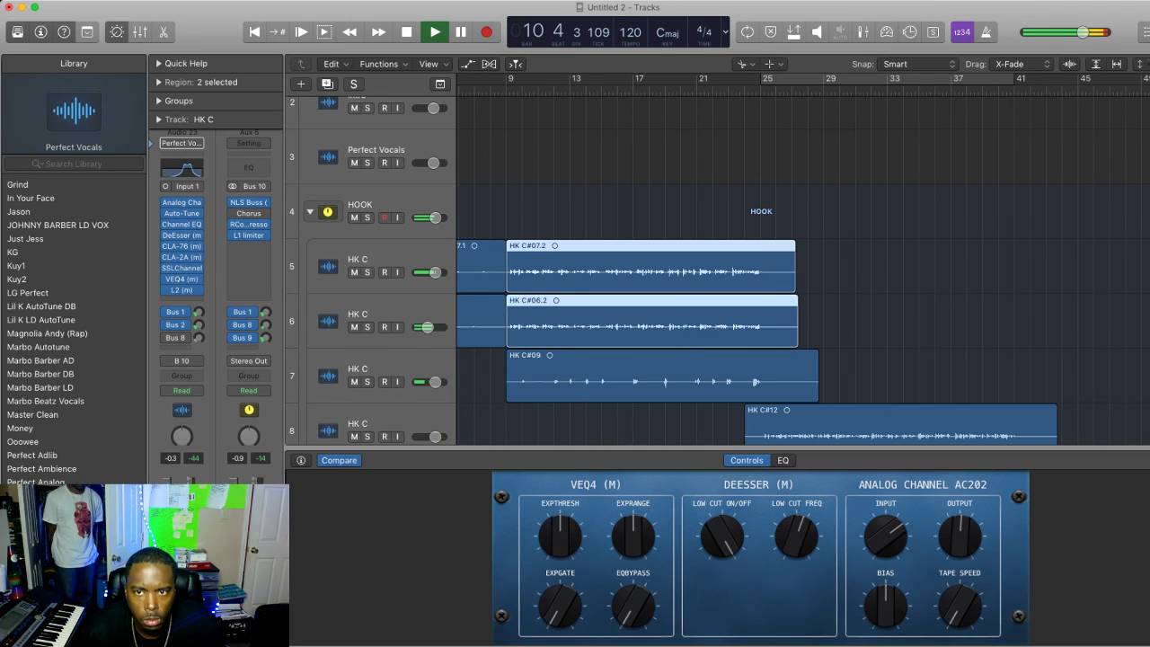
Split the HK C#07 and HK C#06 takes at about bar 26, remove the leftover tails, and trim both takes to just past bar 25
scroll(800, 269, "left", 1)
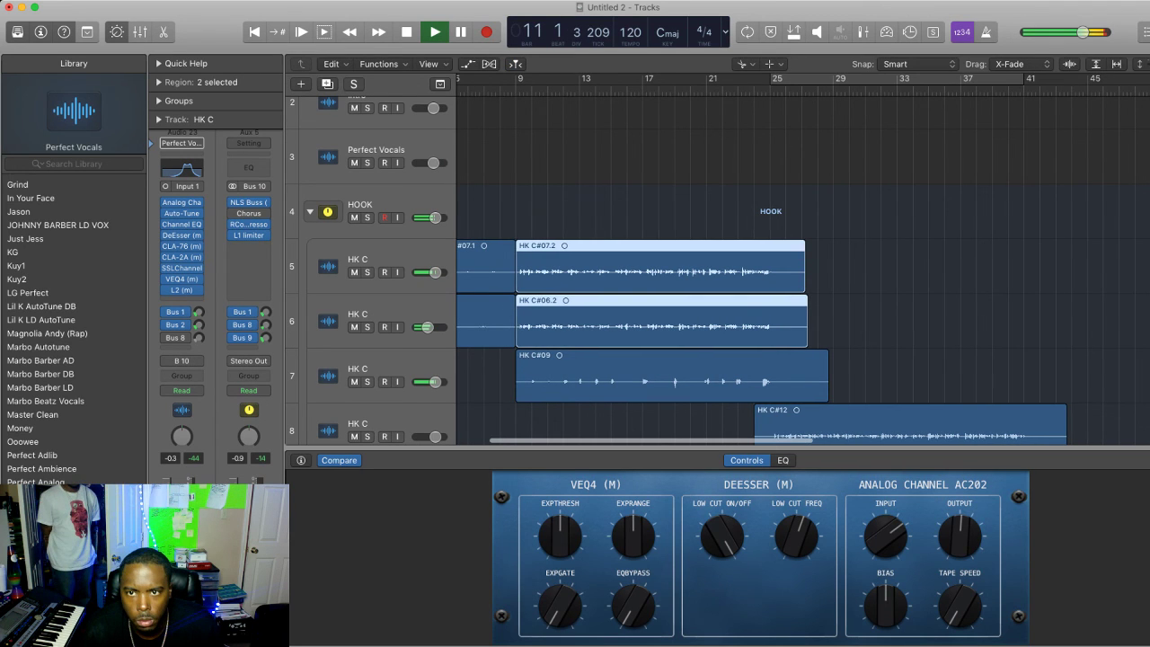
scroll(800, 269, "left", 3)
left_click(825, 271)
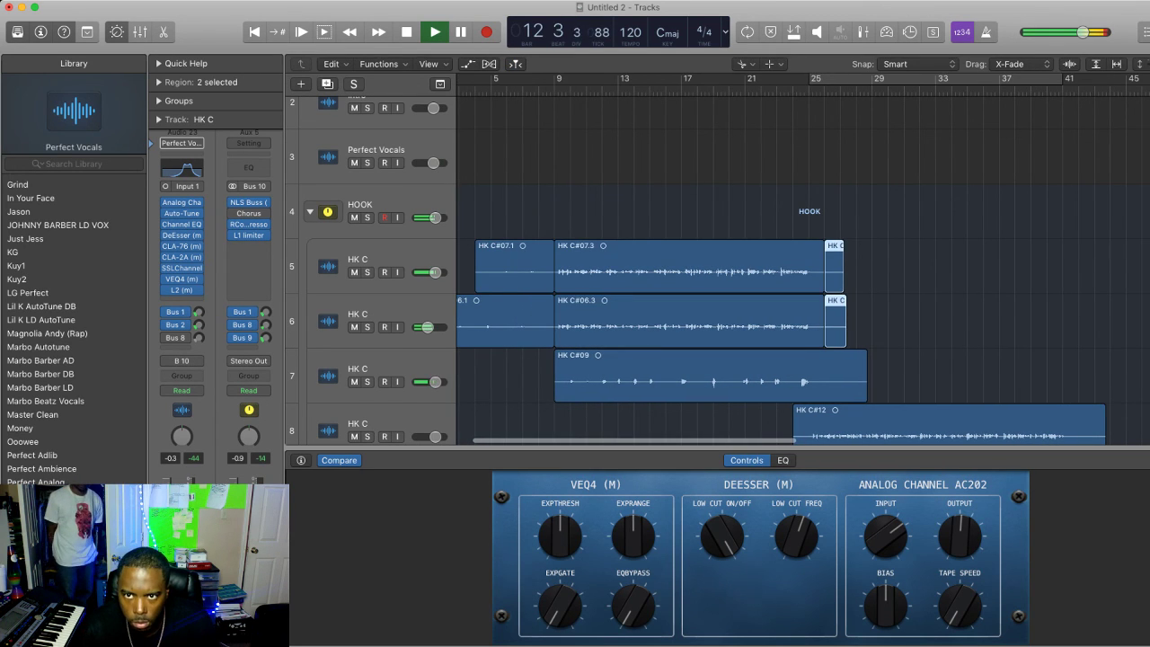
key("t")
key("t")
left_click(835, 272)
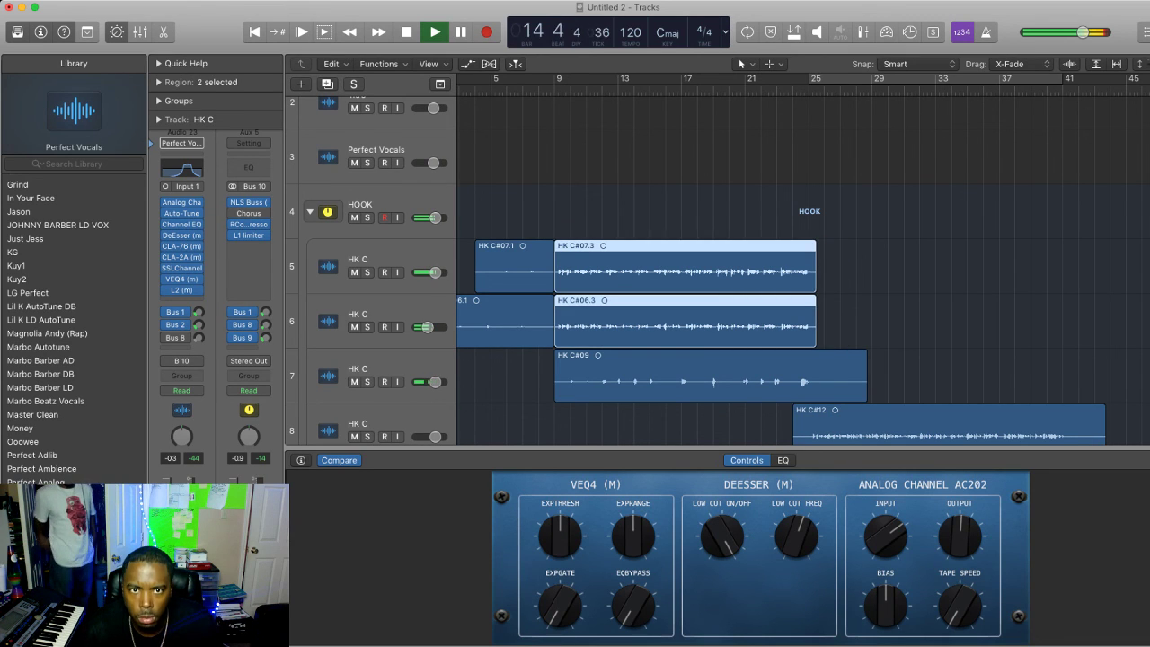
left_click(854, 285)
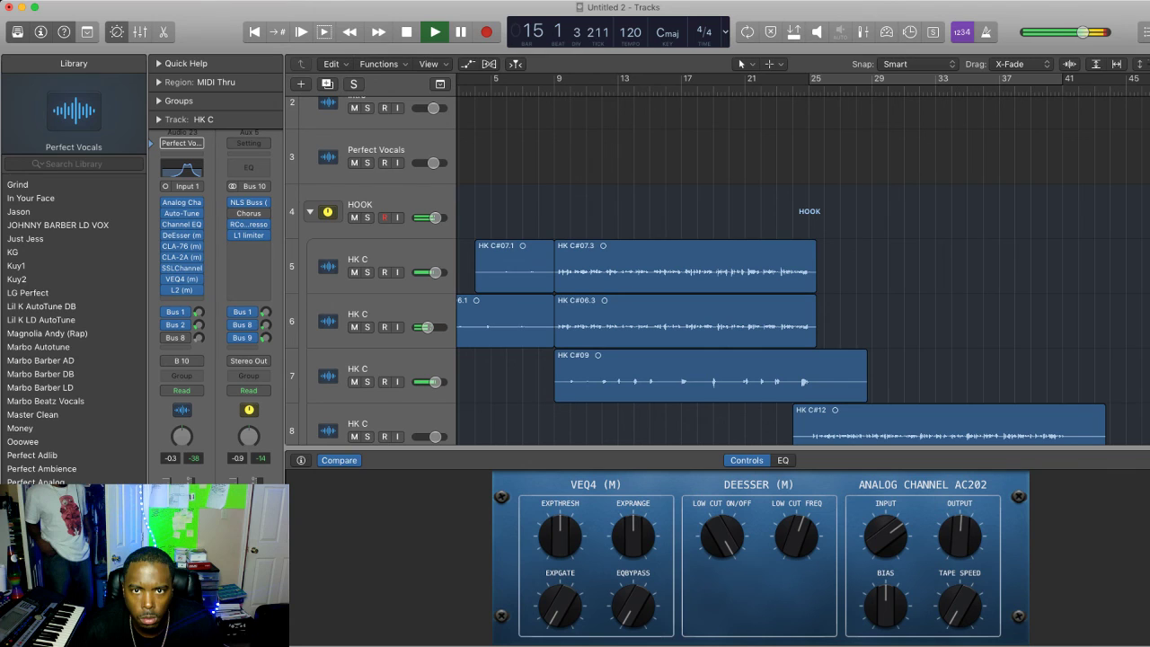
Set the HK C#06 take's track volume to -10.4 during playback, leaving no region selected
key("space")
left_click_drag(850, 264, 791, 316)
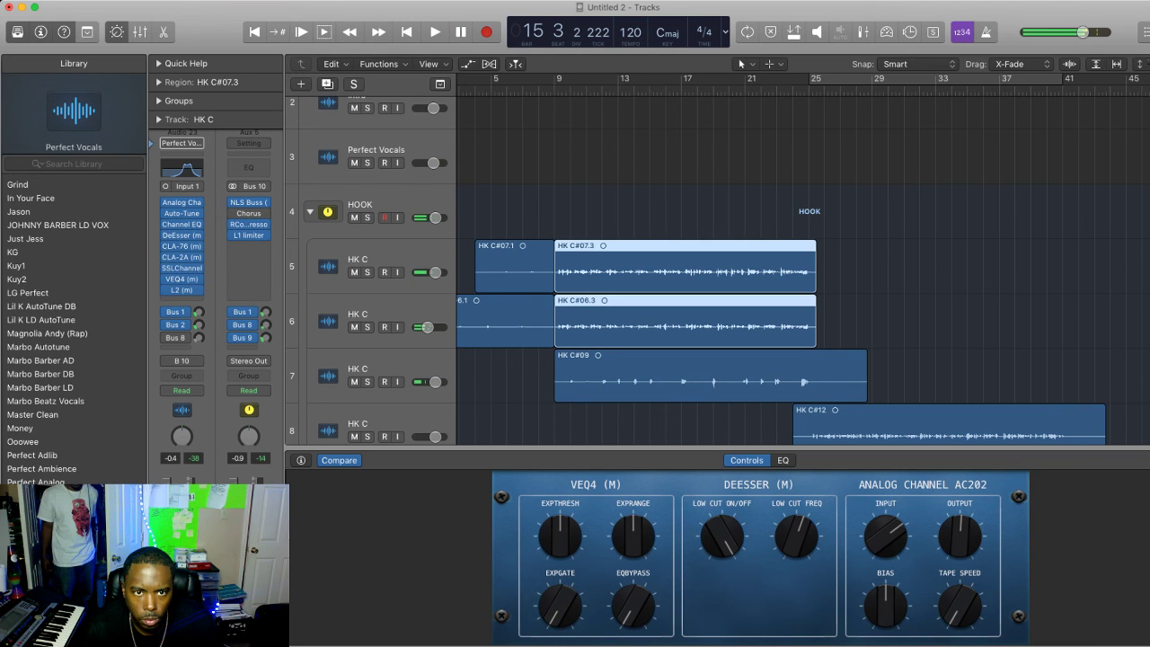
left_click(392, 315)
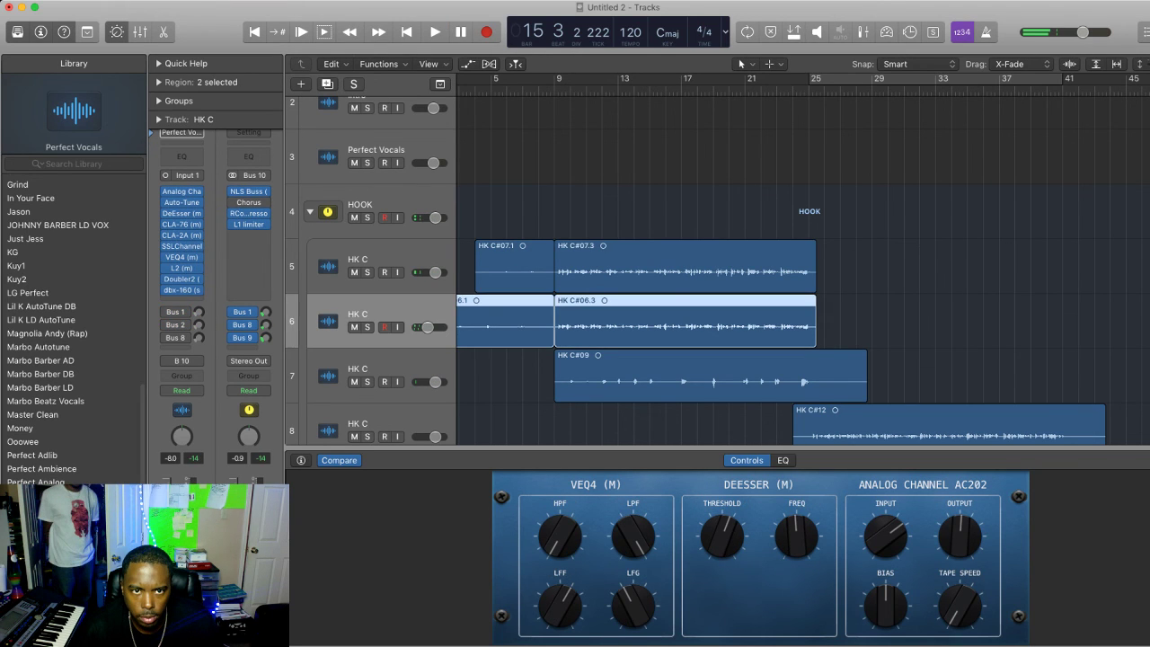
key("space")
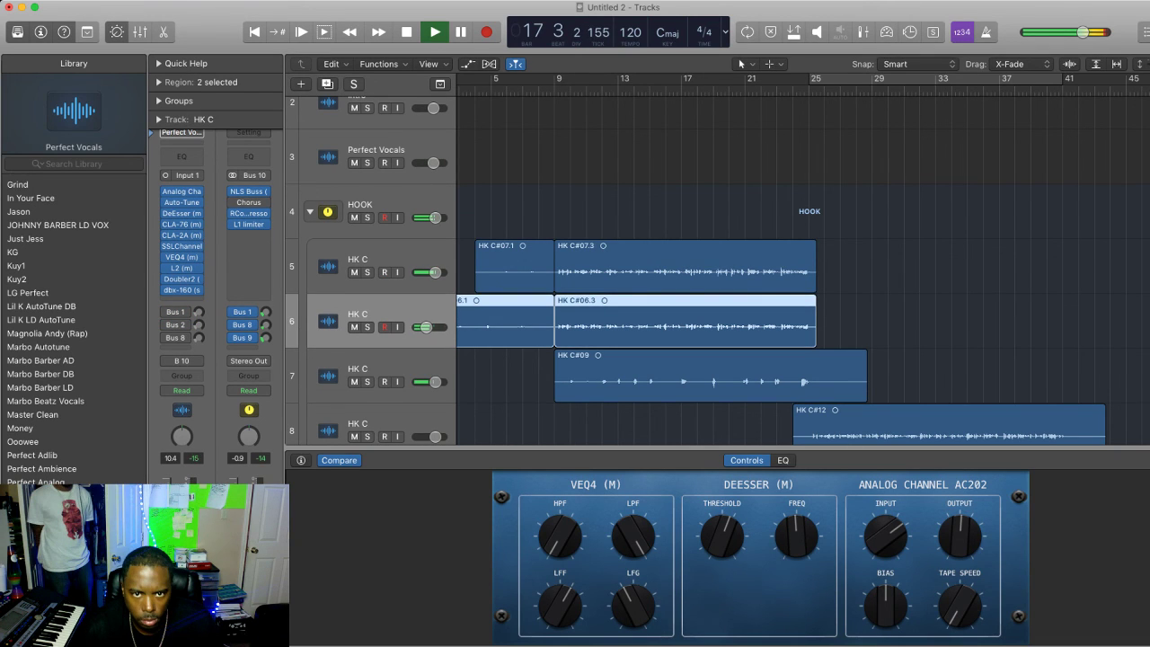
key("alt+shift+d")
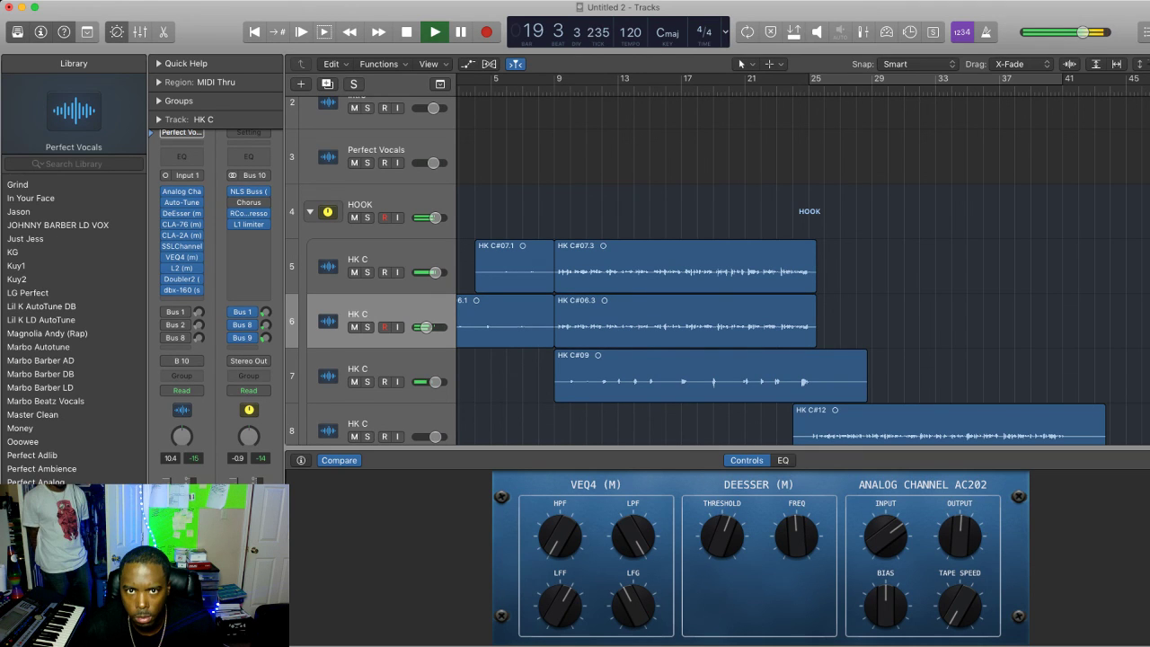
Color the HK C#07, HK C#06 and HK C#09 regions yellow, and the HK C#12, HK C#11 and HK C#13 regions purple
key("z")
left_click_drag(644, 167, 496, 210)
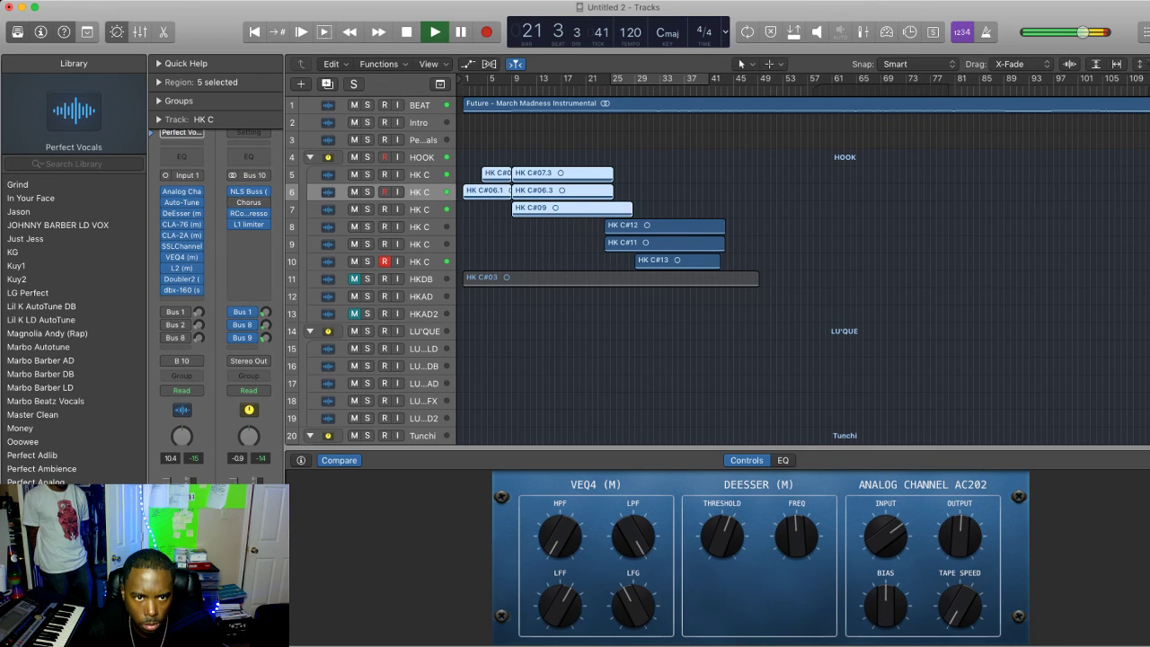
key("ctrl+s")
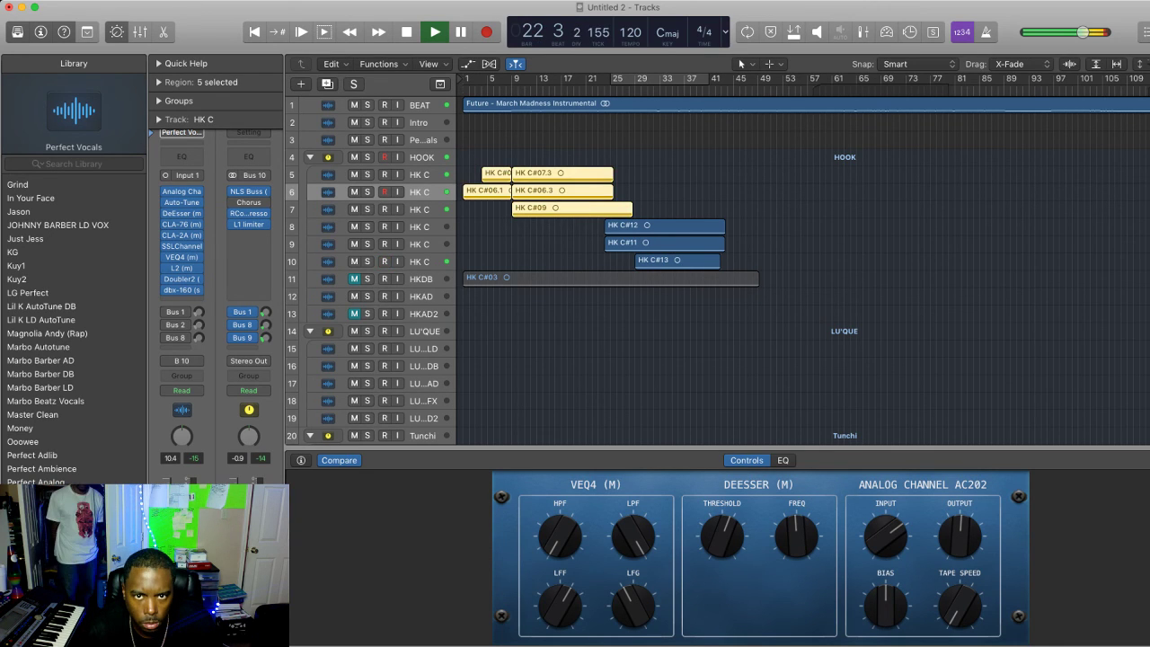
left_click_drag(743, 224, 684, 262)
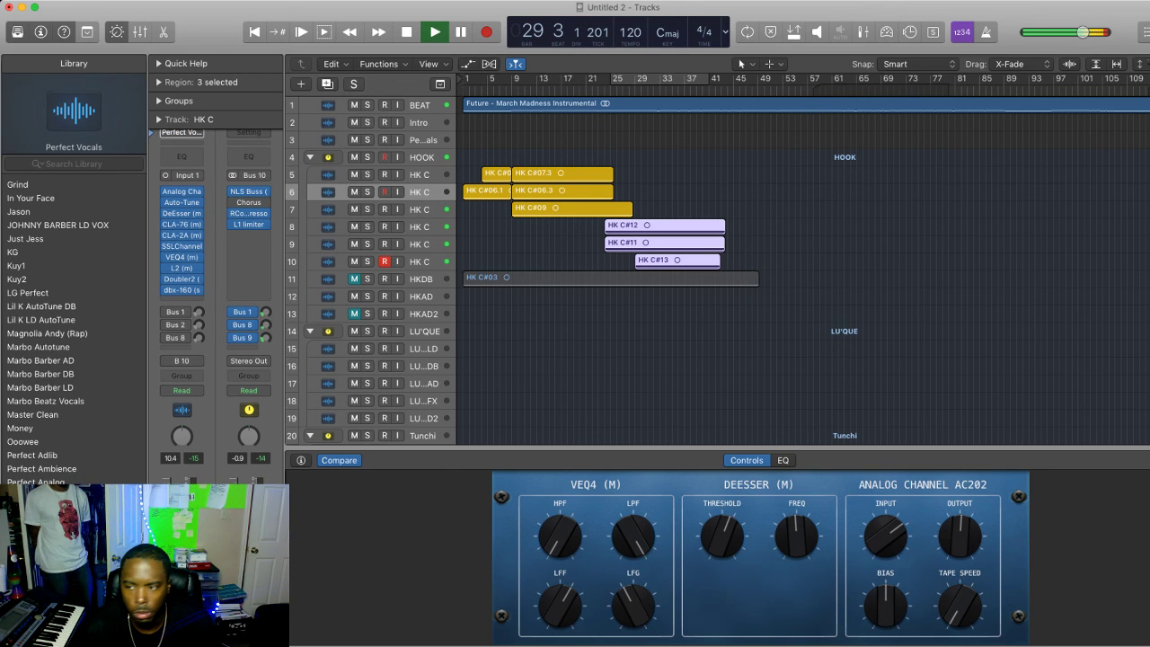
Deselect the regions and play back the hook takes with the BEAT track muted and unmuted to compare the layered vocals
left_click(539, 245)
left_click(354, 105)
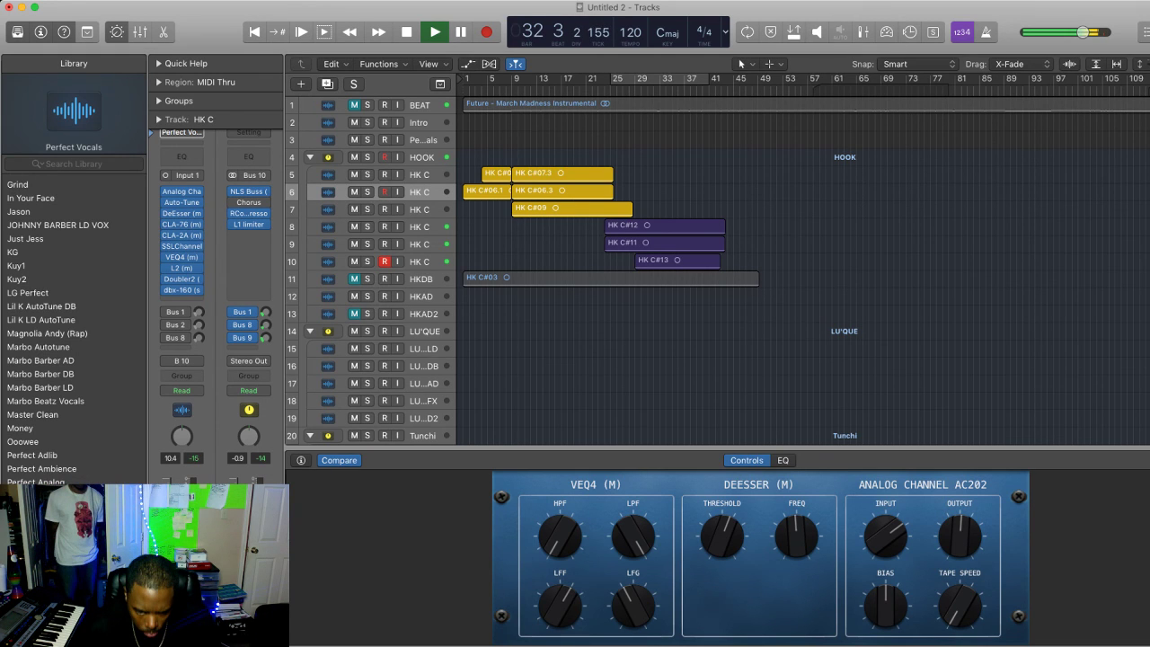
left_click(354, 105)
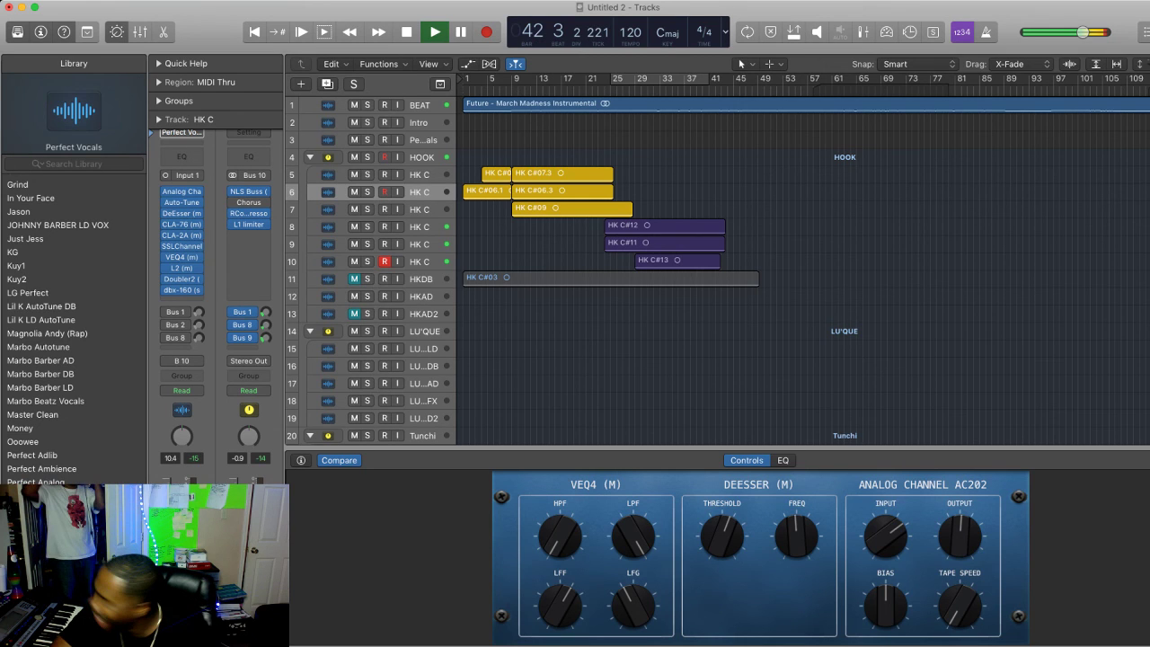
key("space")
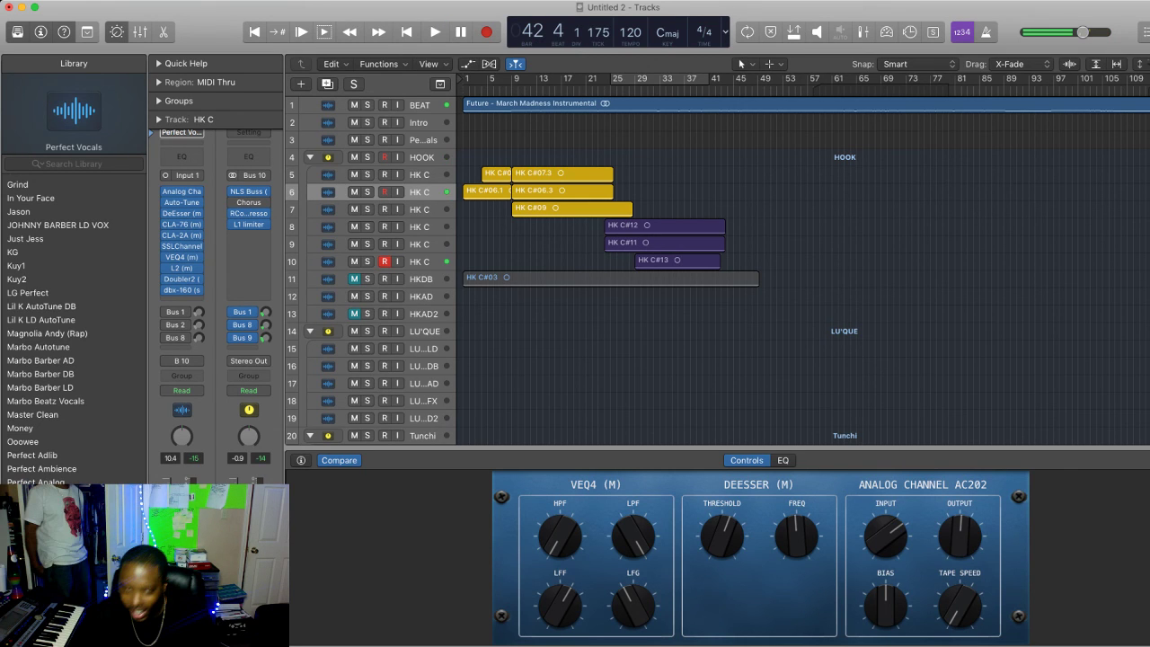
Trim the end of the HK C#09 region to about bar 26 and select it together with HK C#07.3 and HK C#06.3
key("super+Down")
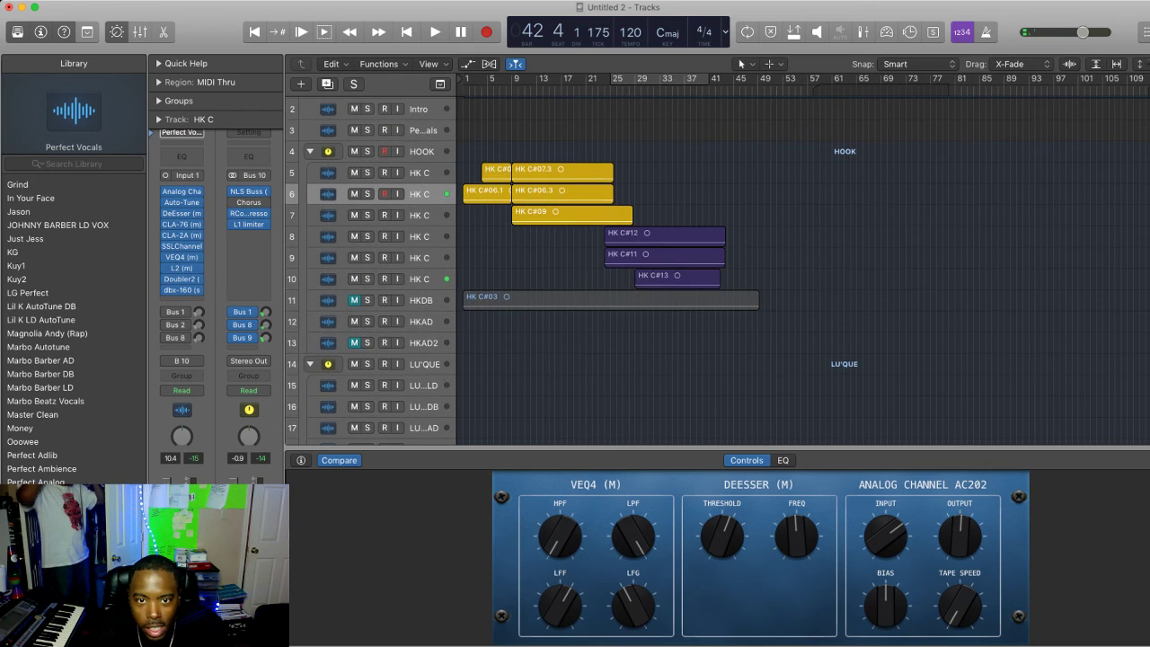
key("super+Down")
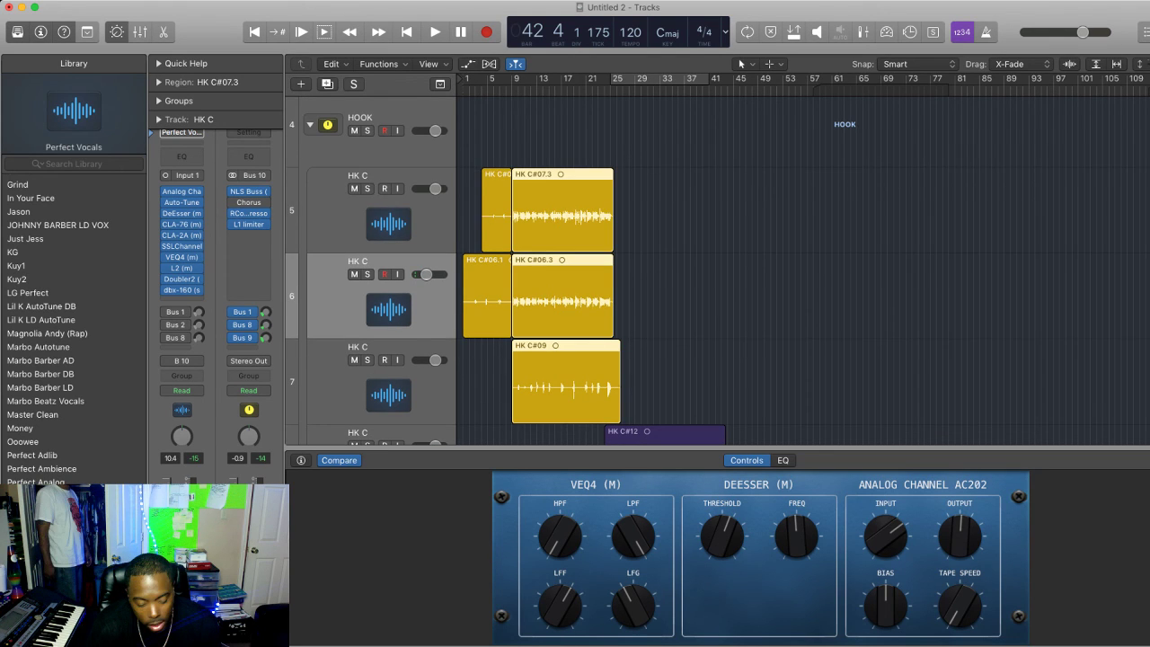
scroll(712, 269, "down", 2)
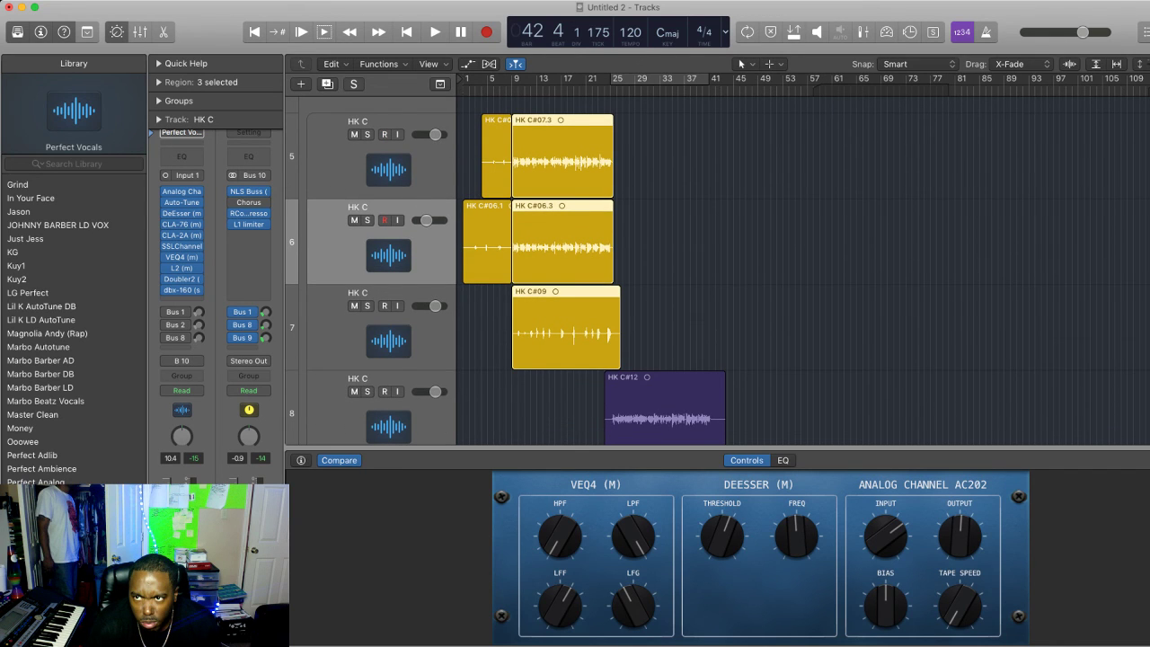
key("super+Up")
key("super+Up")
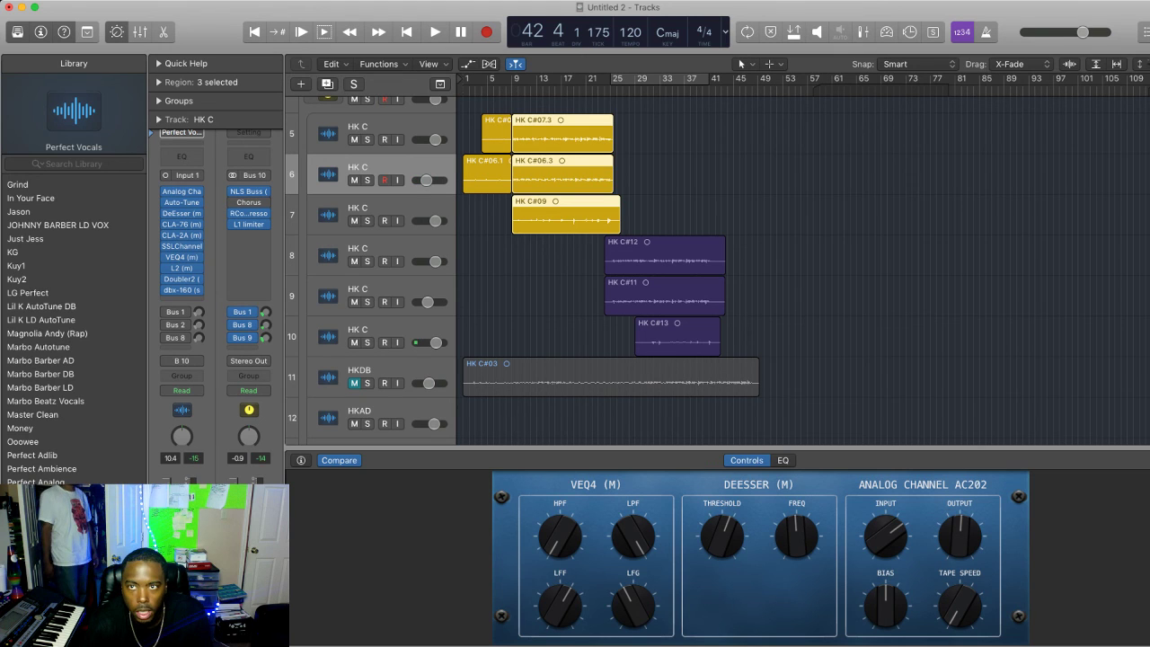
Paste copies of the HK C#07.3, HK C#06.3 and HK C#09 regions at bar 43 on their tracks and start playback
key("super+Right")
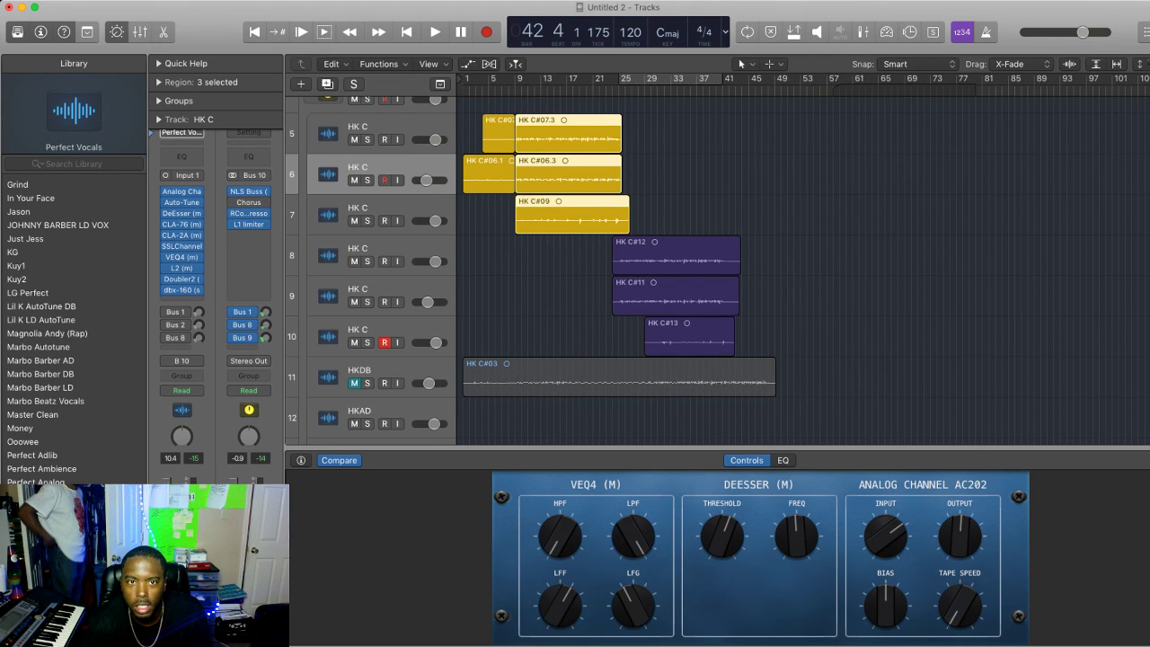
key("super+Right")
key("super+Right")
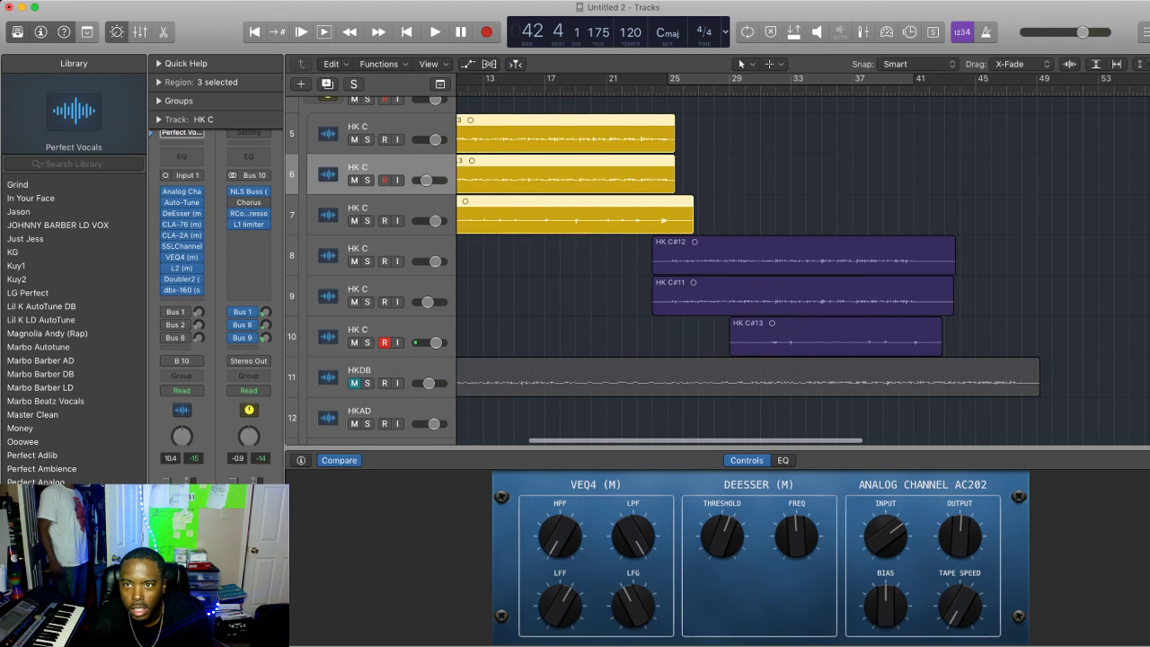
key("c")
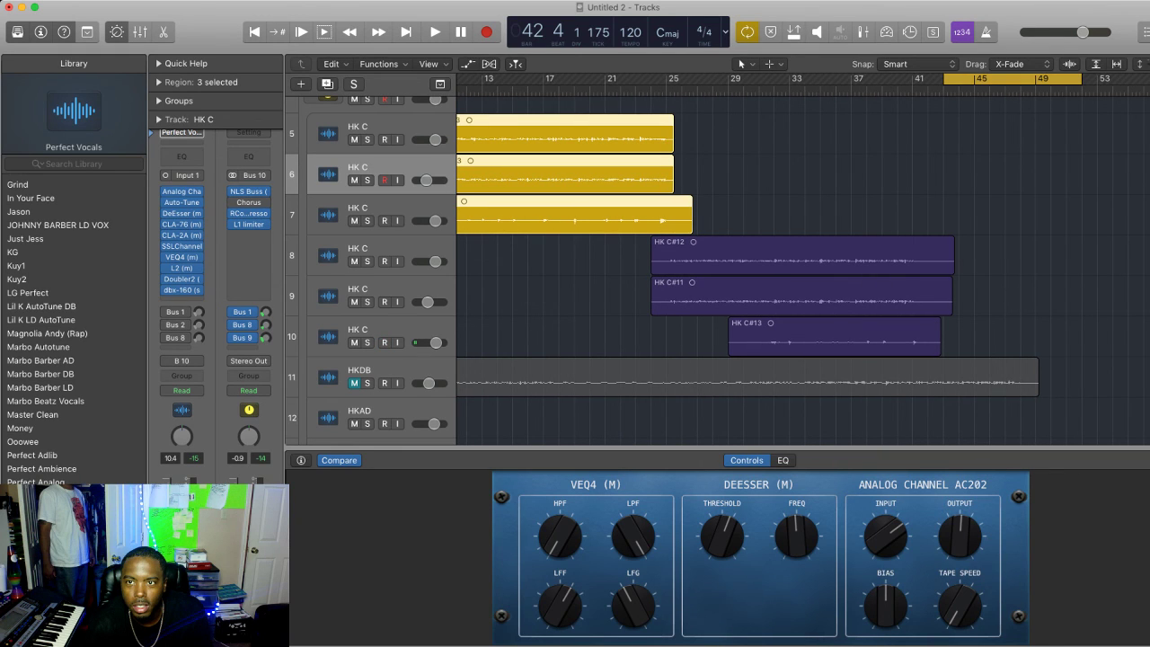
key("comma")
key("comma")
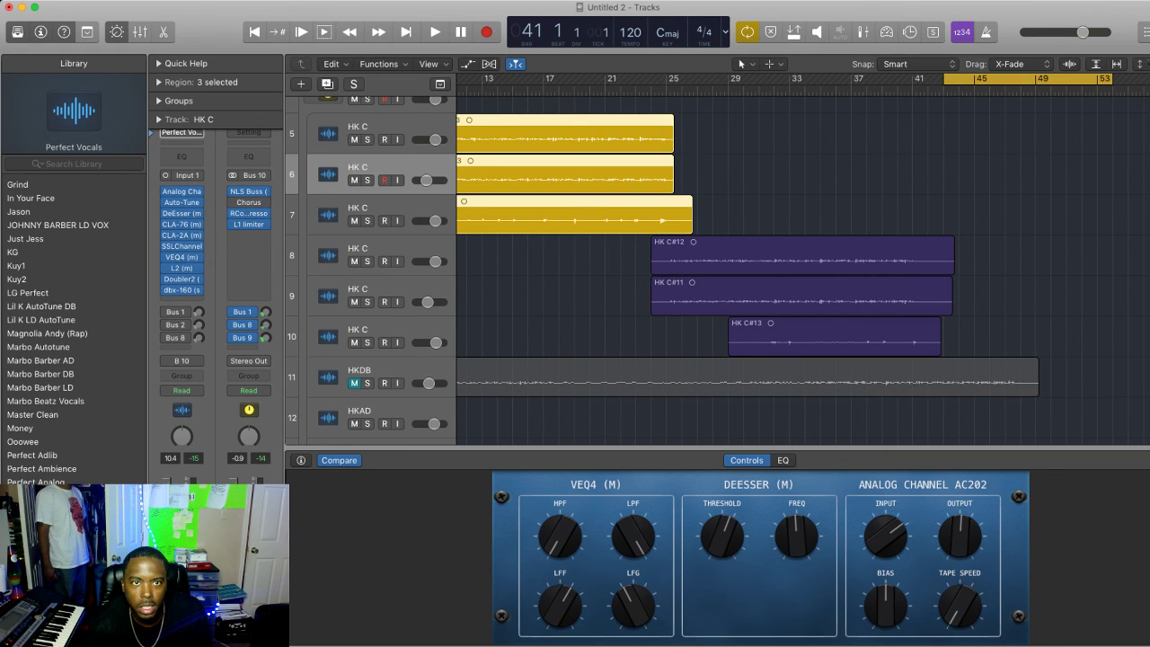
key("period")
key("period")
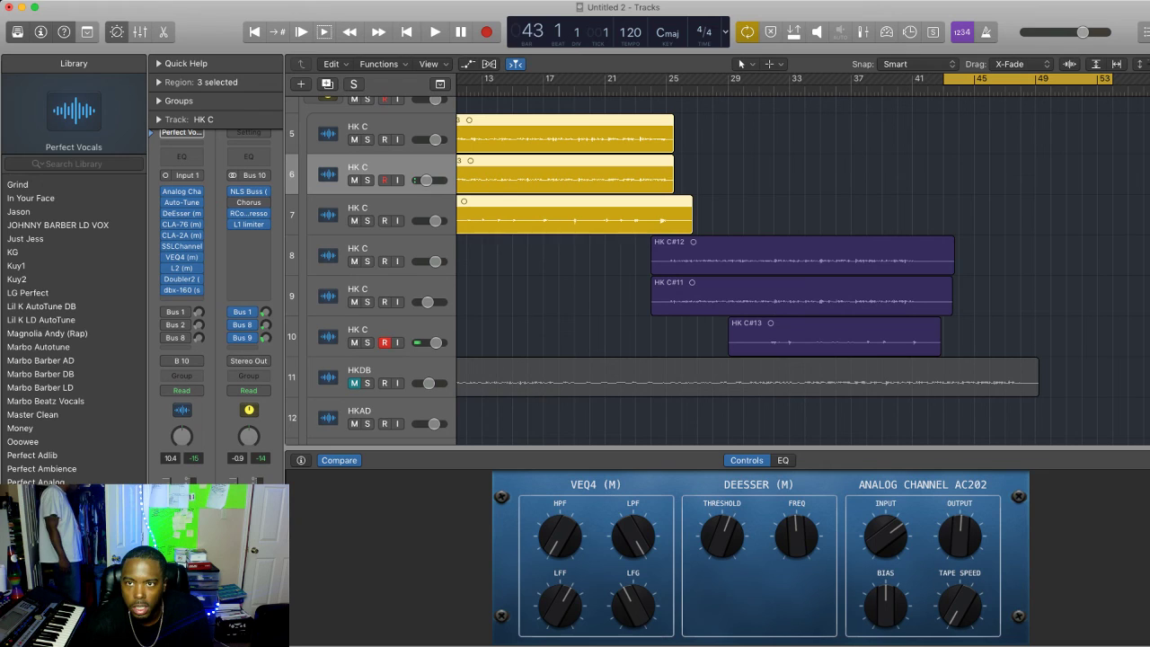
key("space")
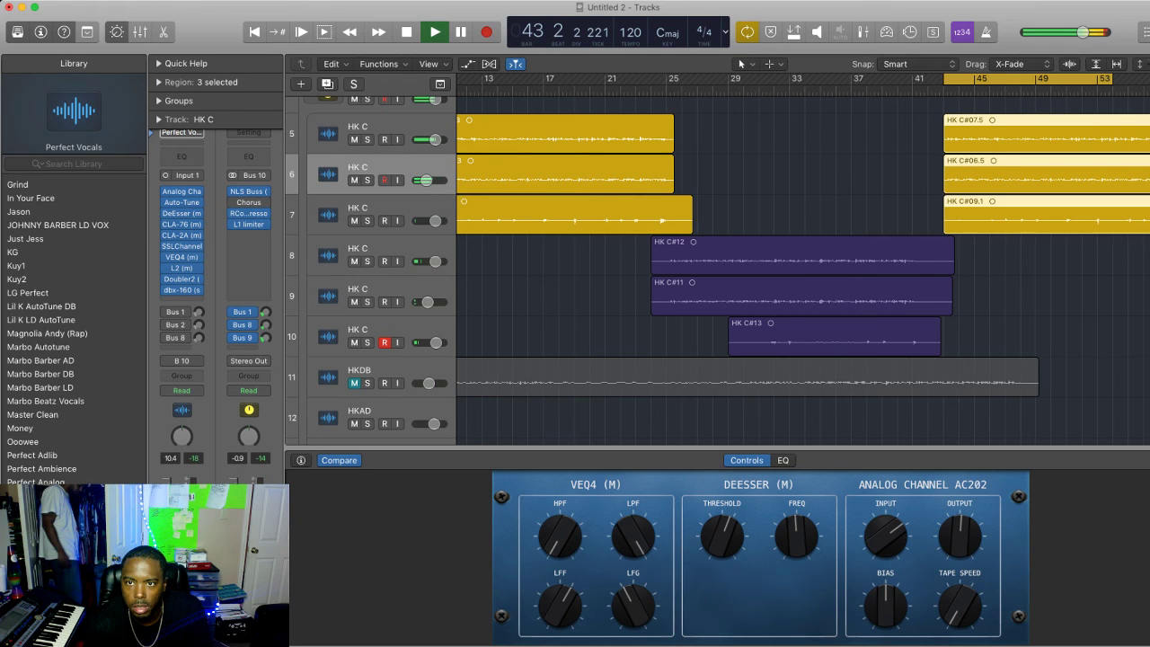
Move the three pasted yellow regions two bars earlier to start at bar 41 during playback, and turn cycle mode off
key("comma")
key("comma")
key("comma")
key("comma")
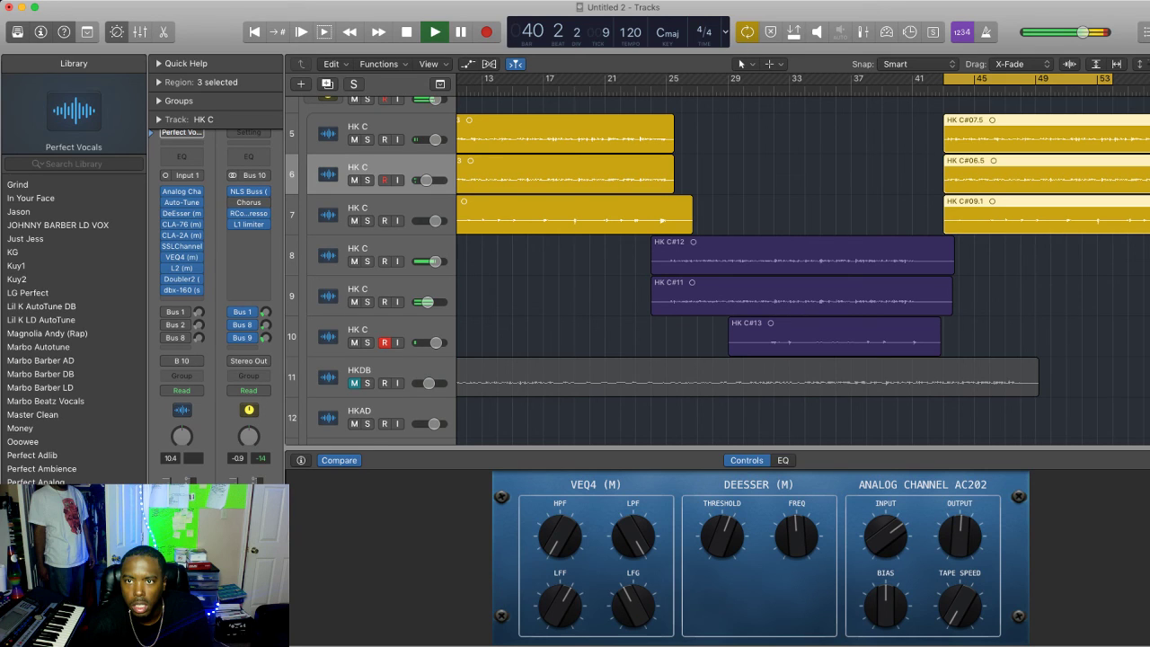
key("ctrl+m")
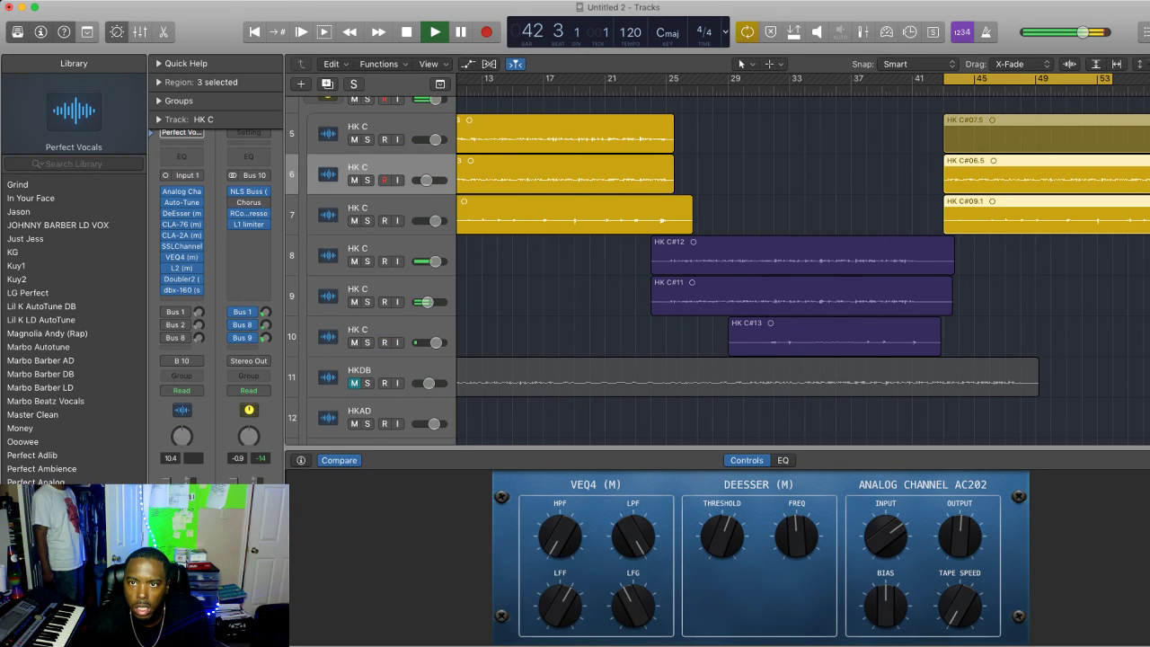
left_click_drag(1007, 135, 976, 135)
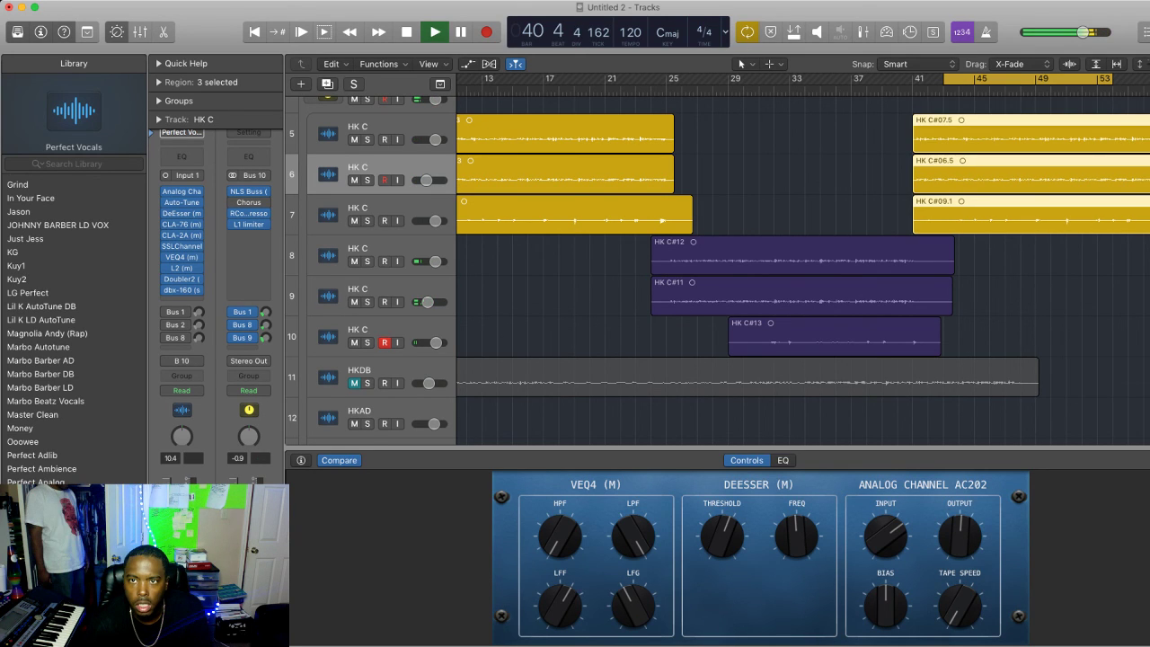
key("c")
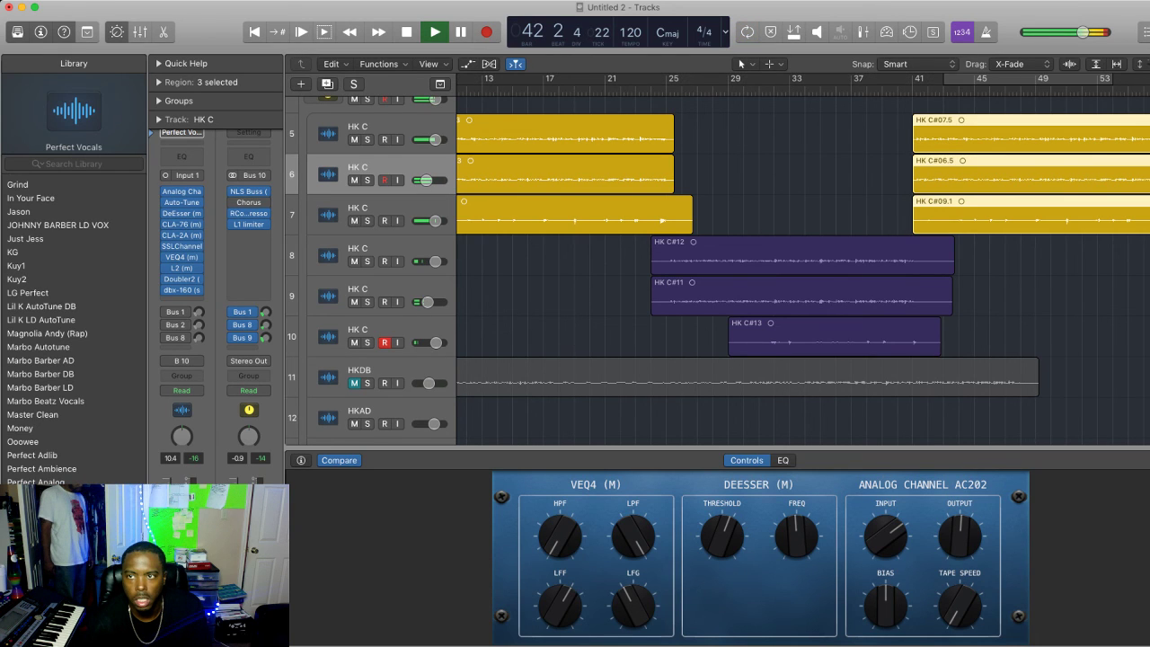
Select the HK C#09.1 and HK C#09 regions and adjust a bus send on their track during playback
left_click(989, 216)
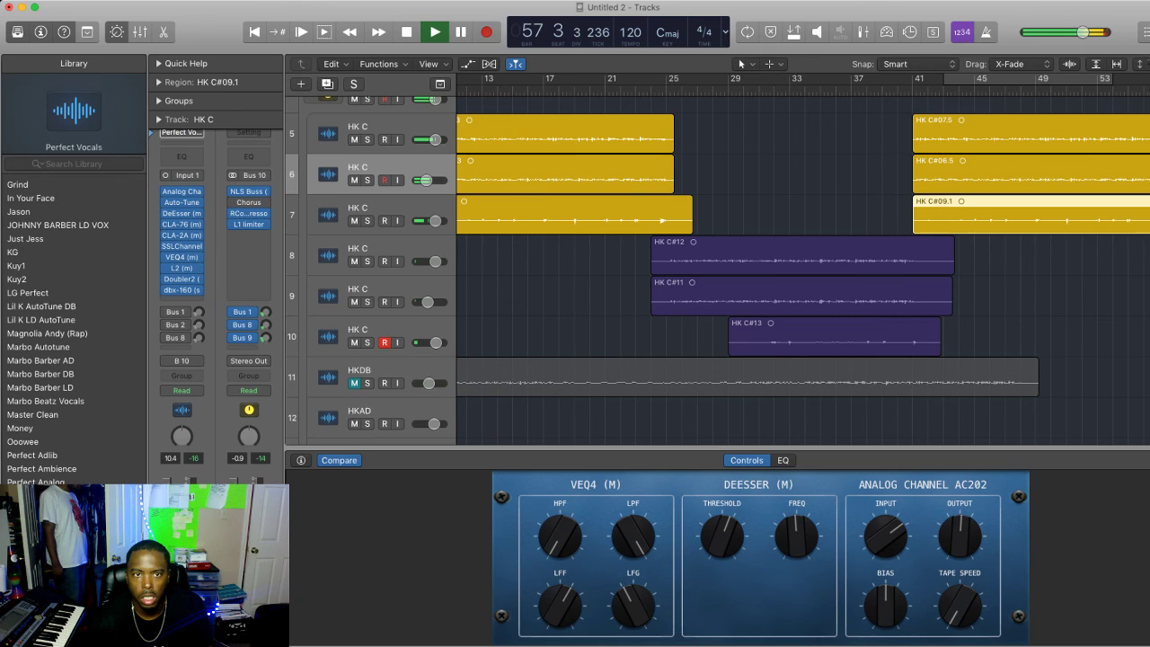
left_click(575, 216, "shift")
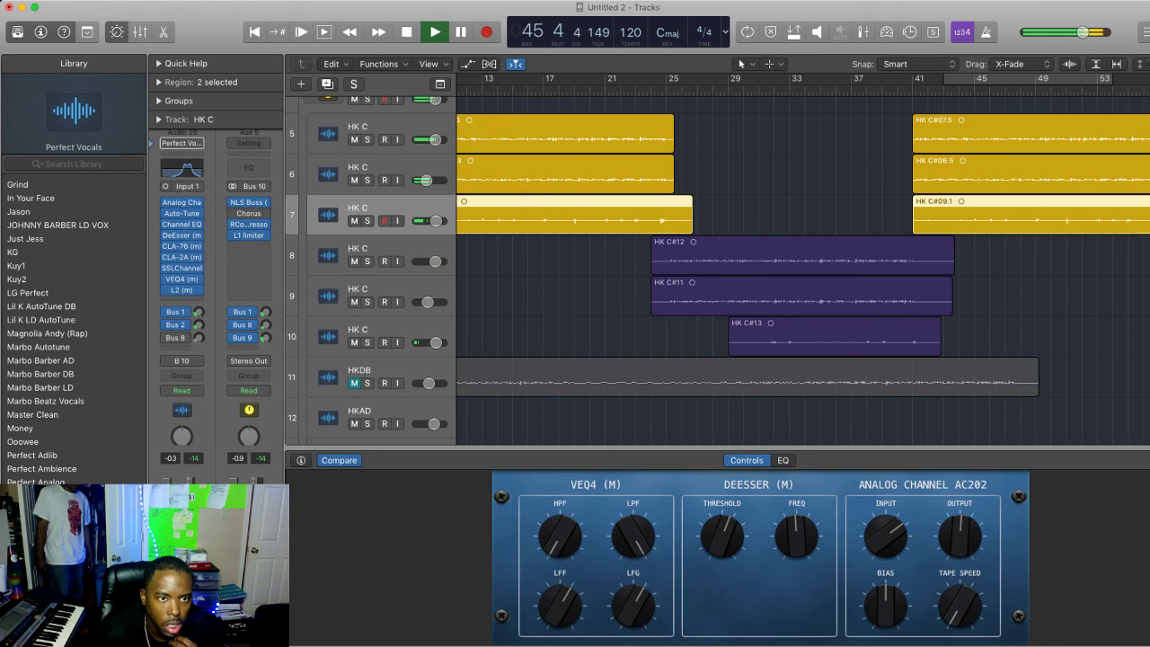
left_click_drag(199, 338, 199, 310)
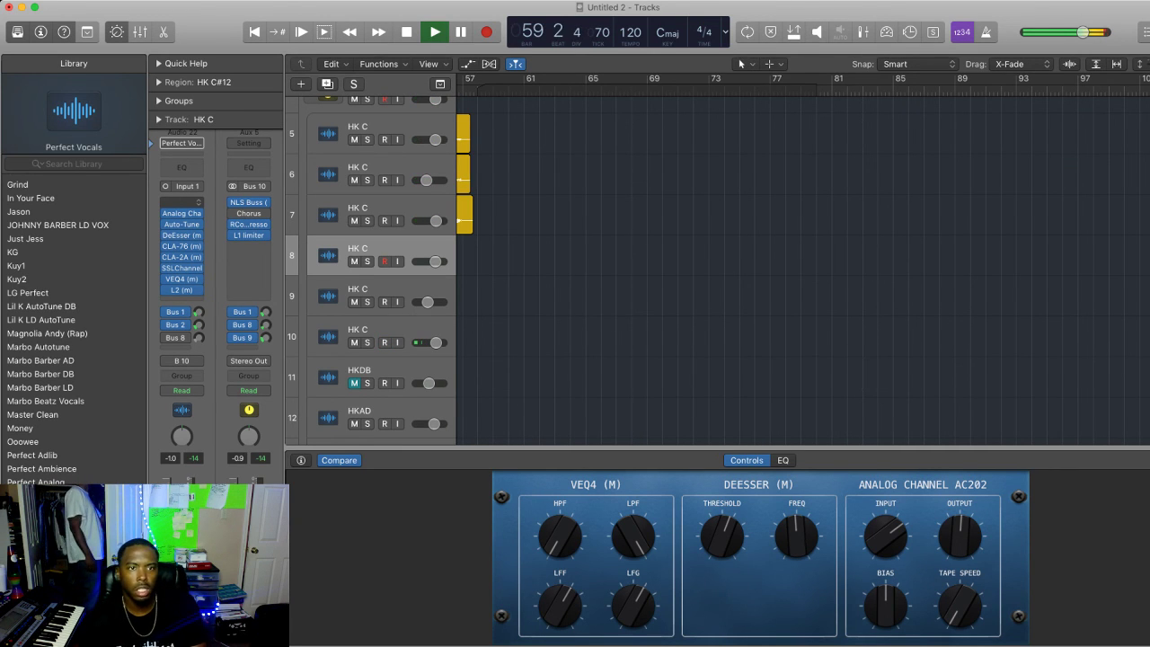
Insert the C4 (m) plug-in in the first effect slot of the HK C#12 region's track and stop playback
left_click(182, 202)
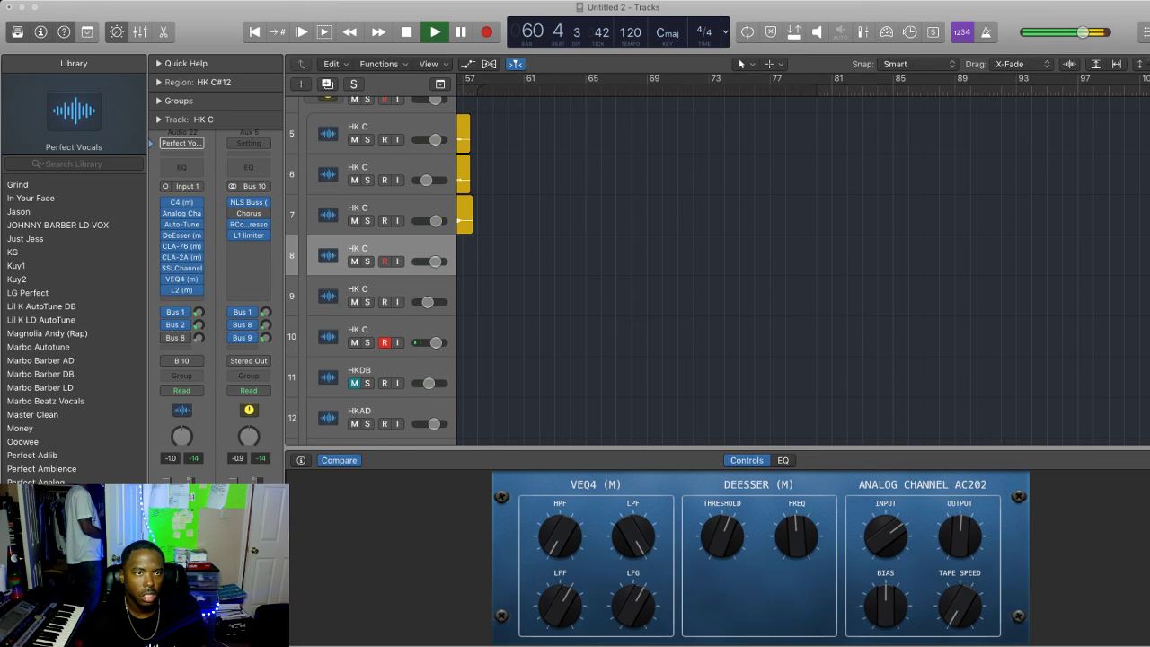
key("z")
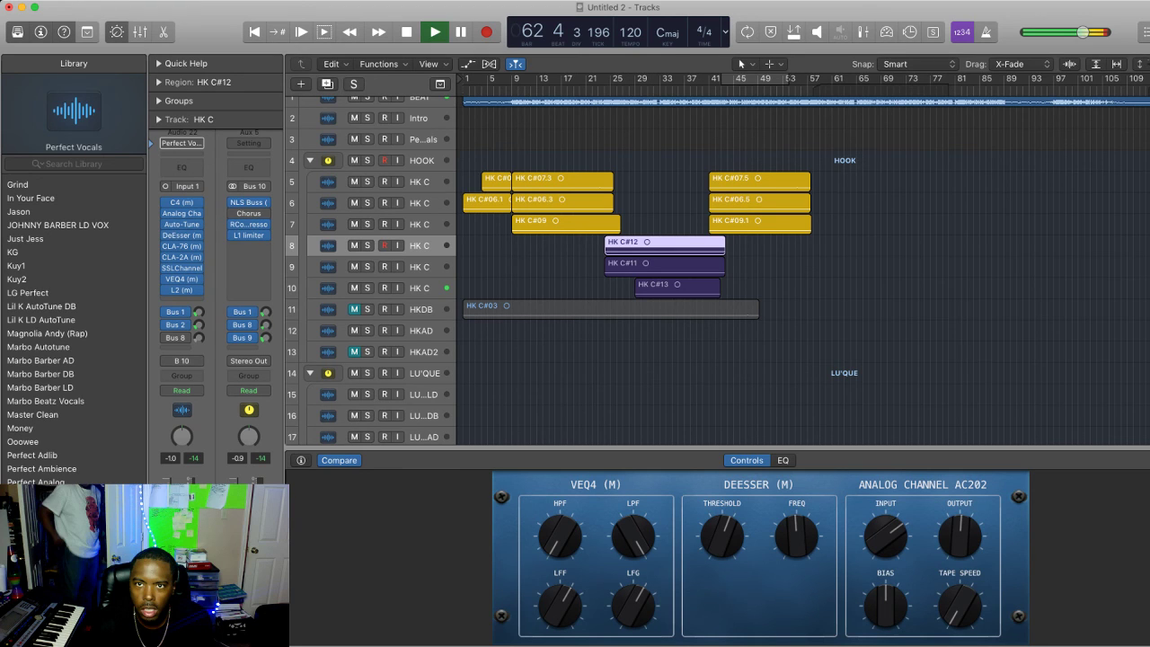
key("space")
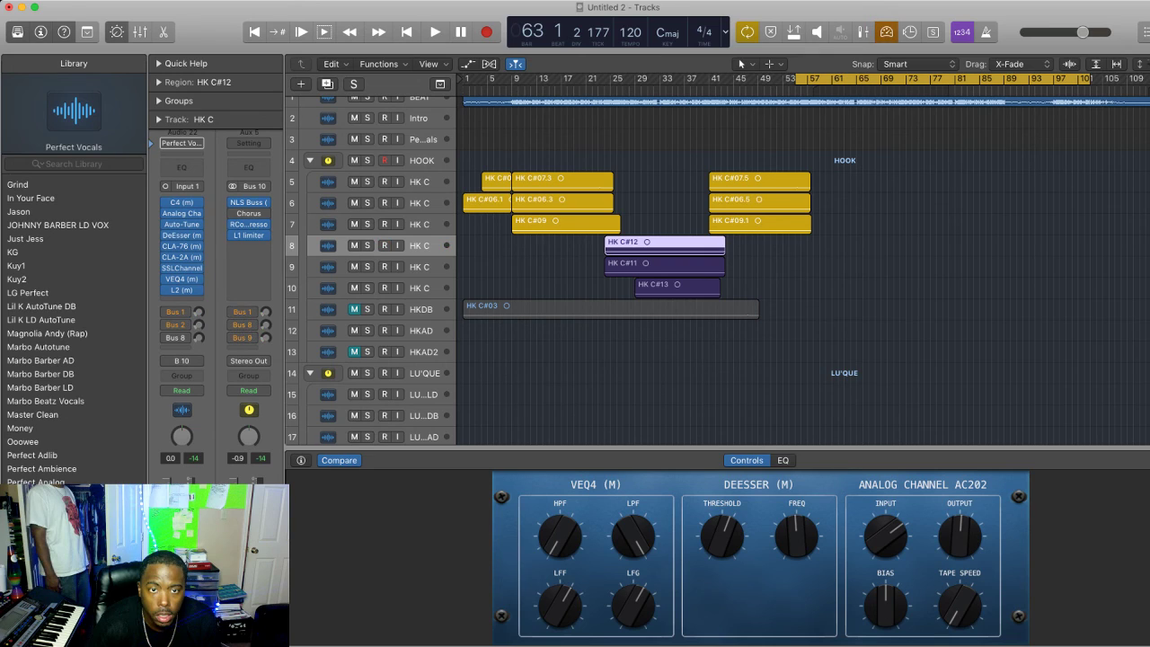
key("r")
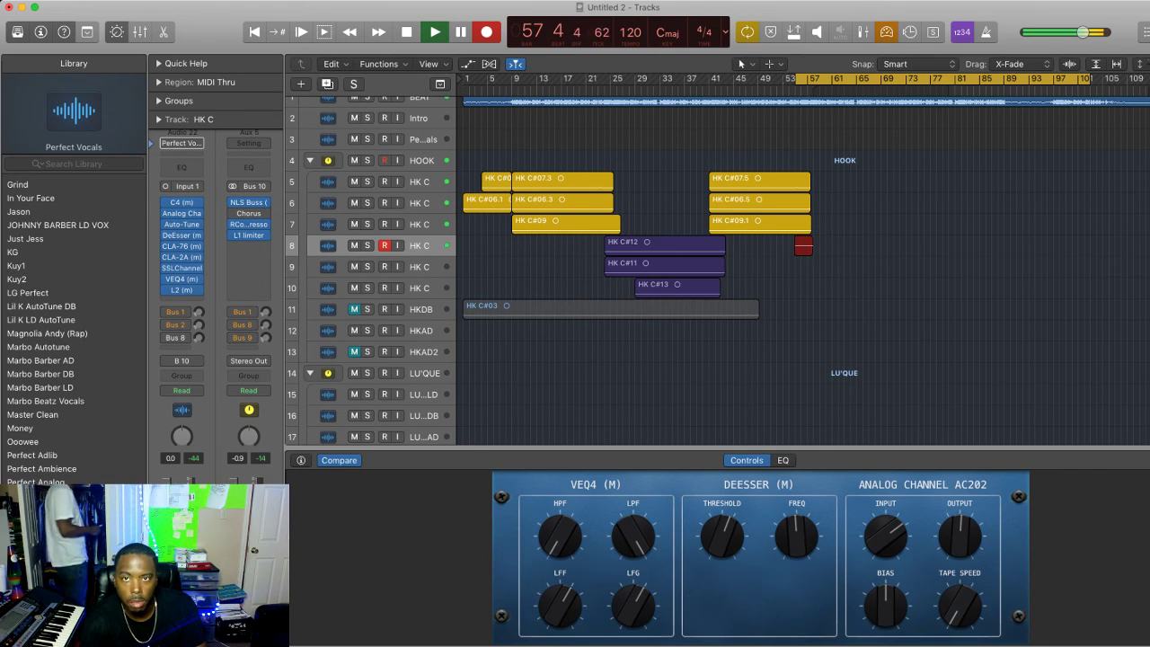
key("space")
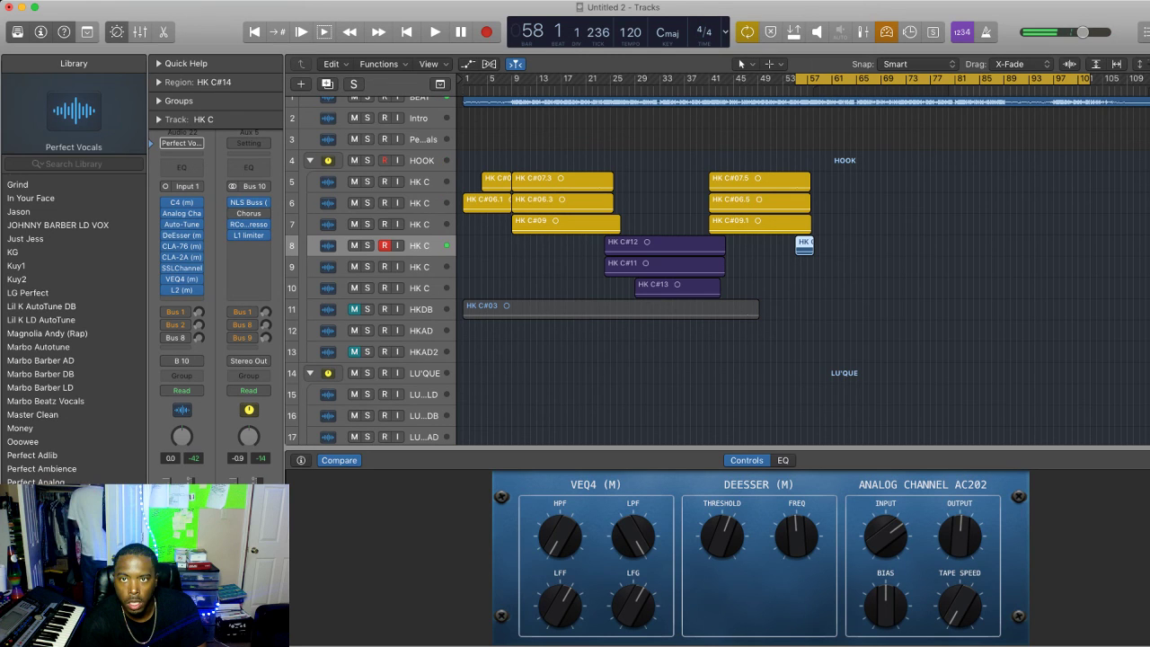
key("super+z")
Record a new vocal take on HK C track 8 from bar 53 to about bar 74
key("r")
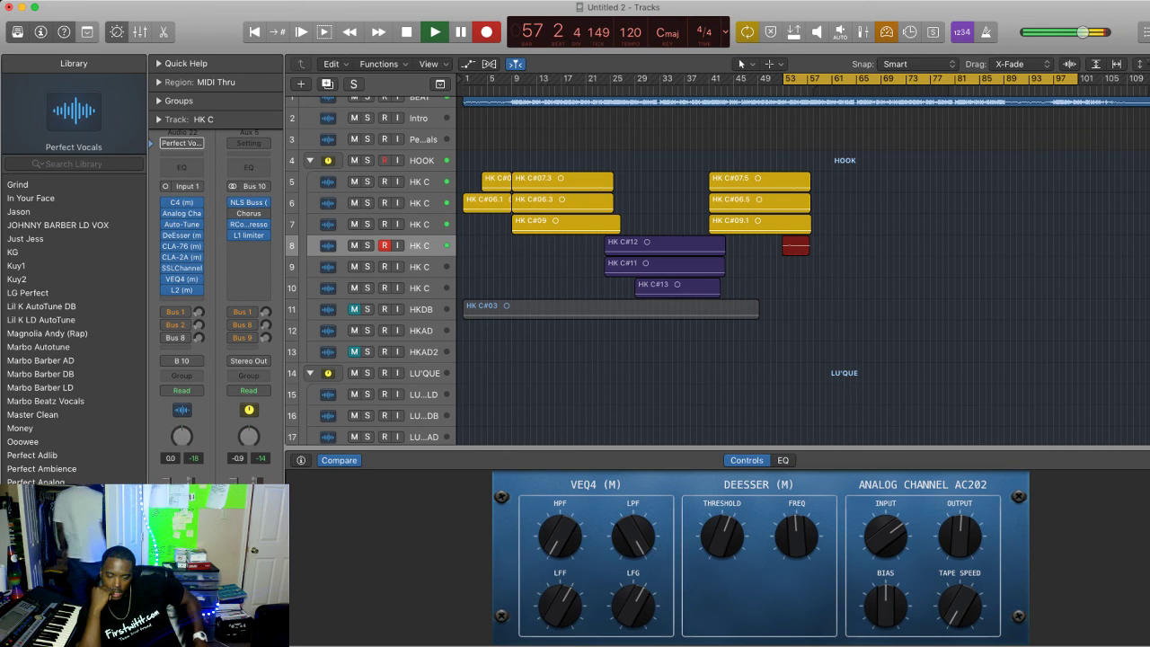
key("space")
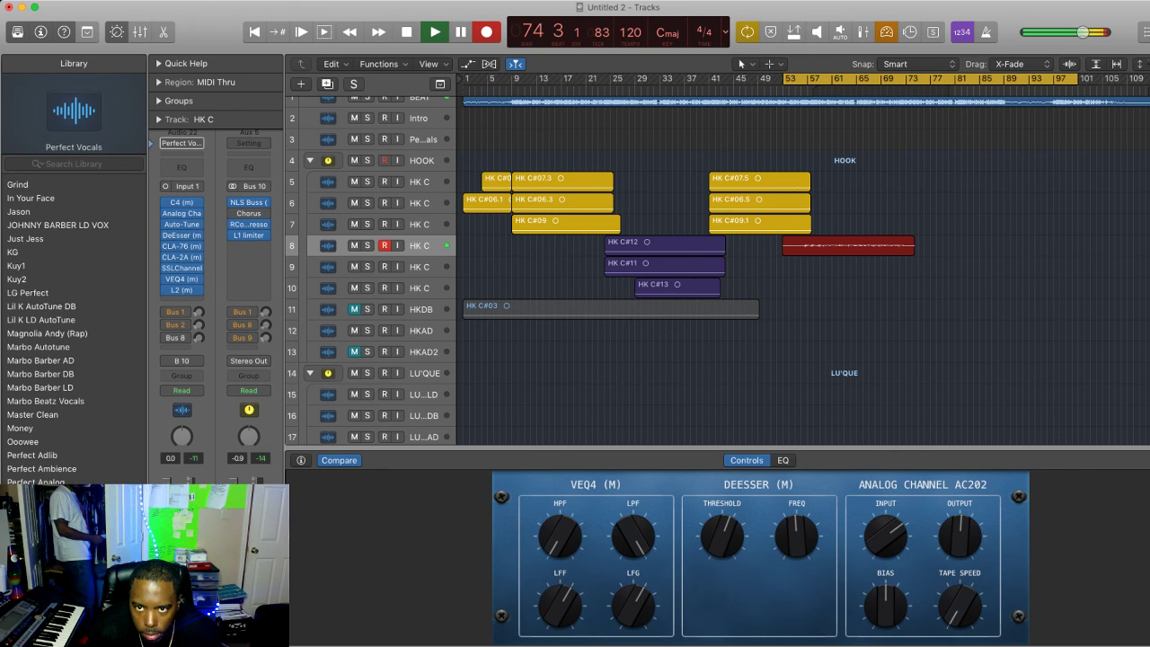
key("space")
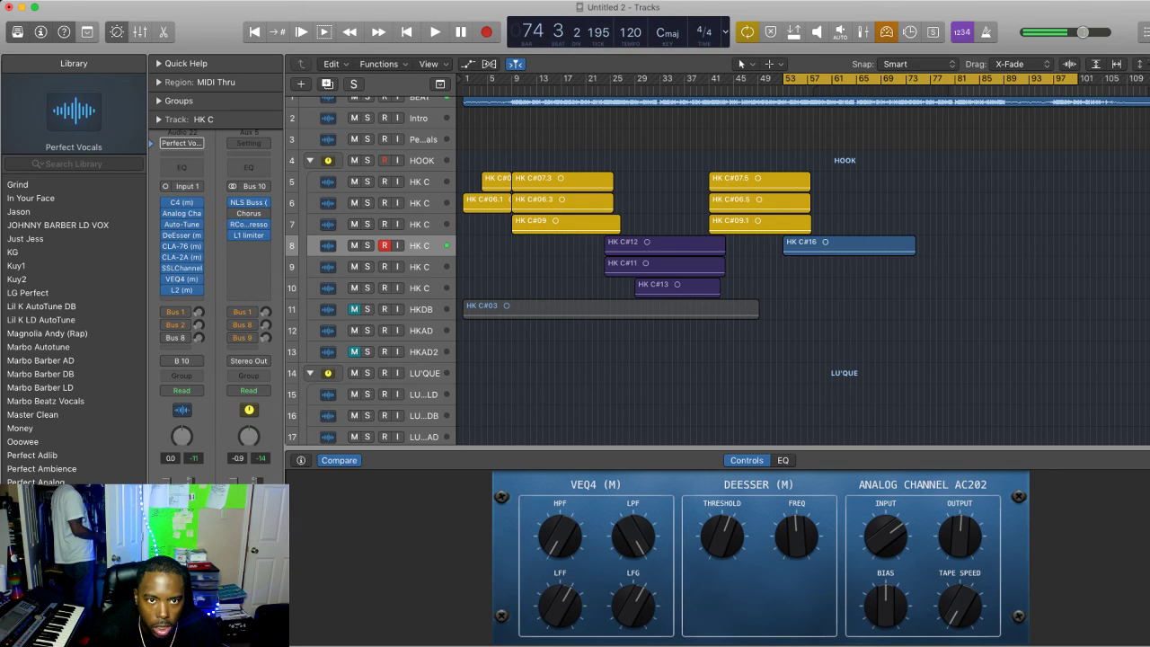
Record a second vocal layer on HK C track 9 from bar 53 to about bar 74
key("Down")
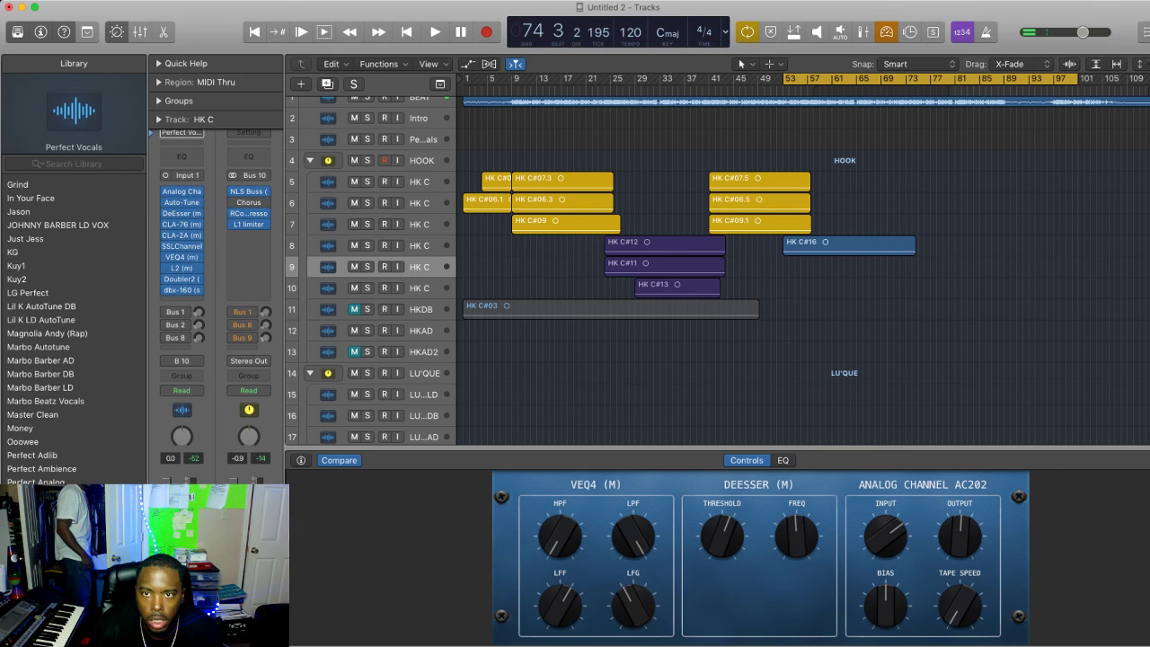
key("r")
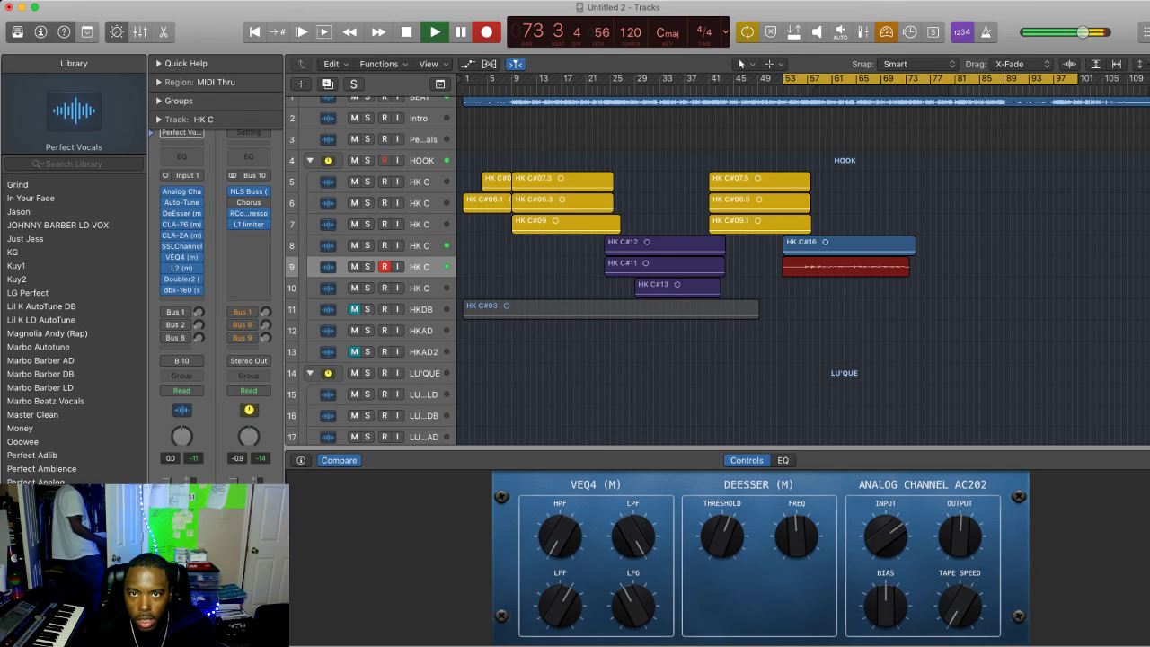
key("space")
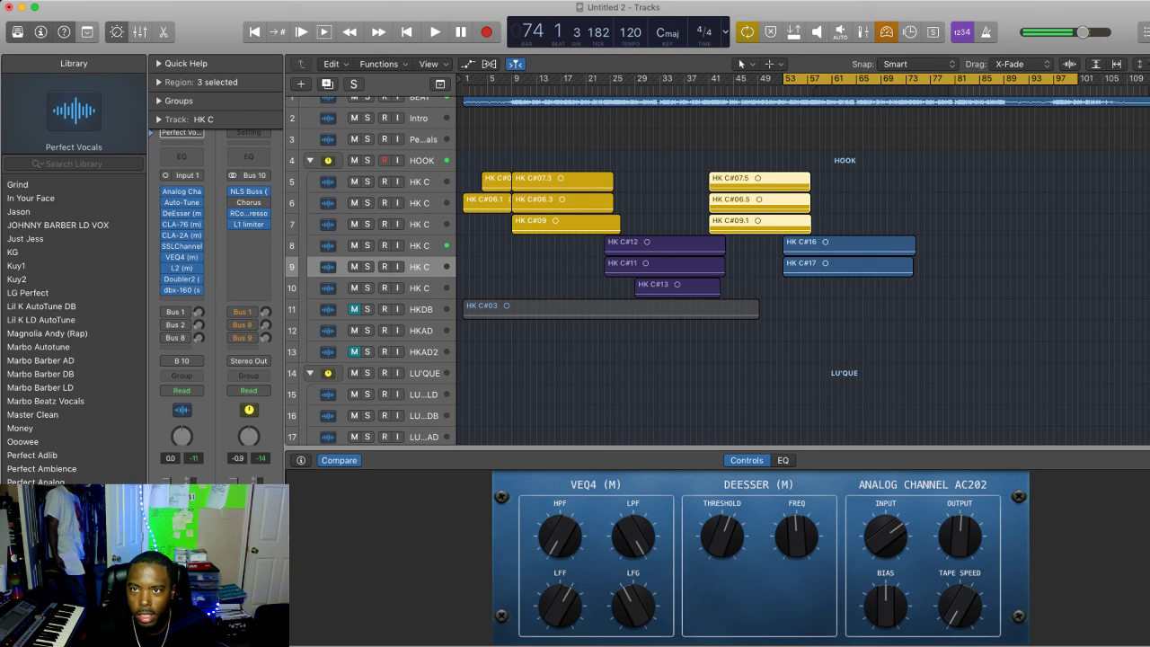
Paste copies of the HK C#07.5, HK C#06.5 and HK C#09.1 regions at bar 73 with cycle mode on, and briefly play them back
key("c")
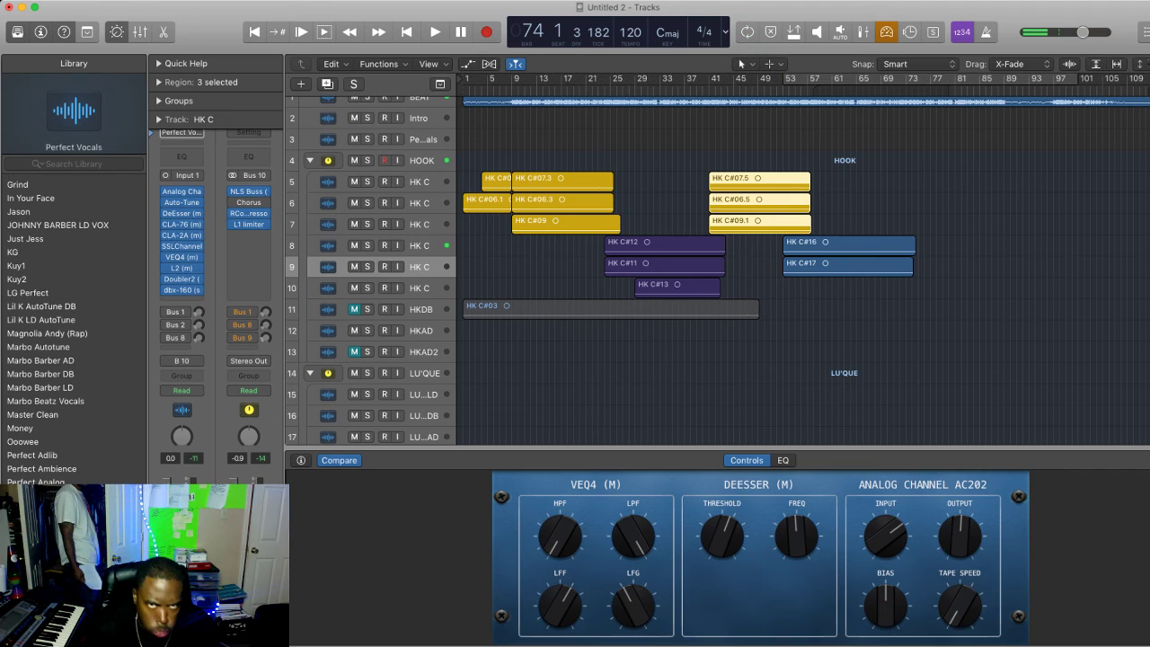
key("c")
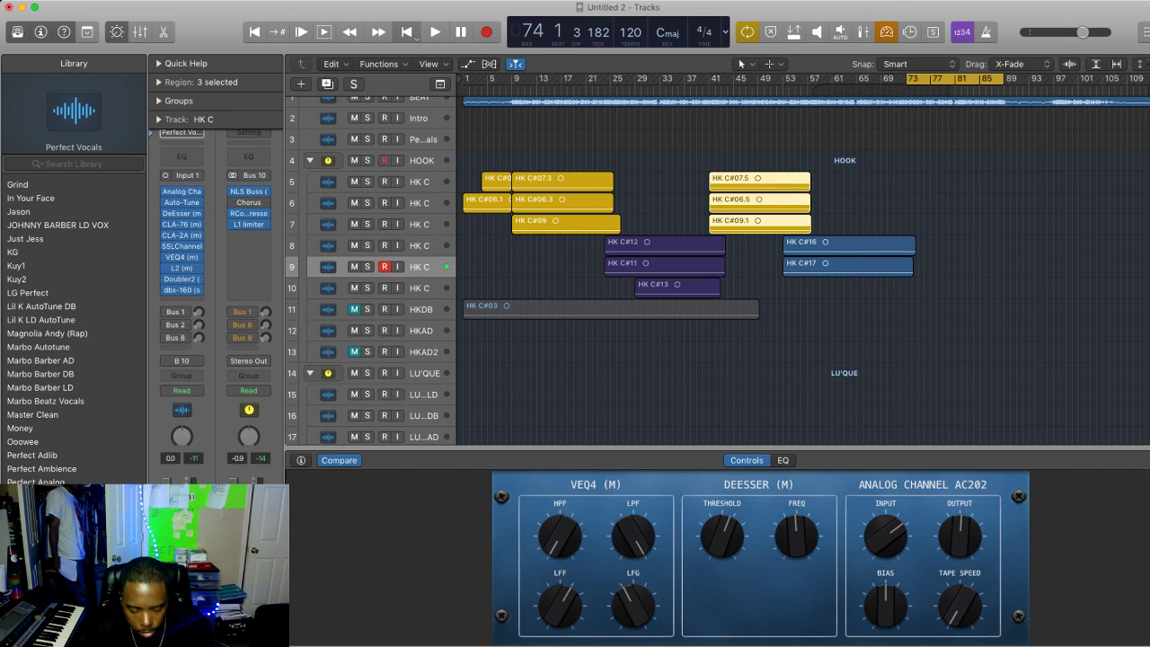
key("super+v")
key("space")
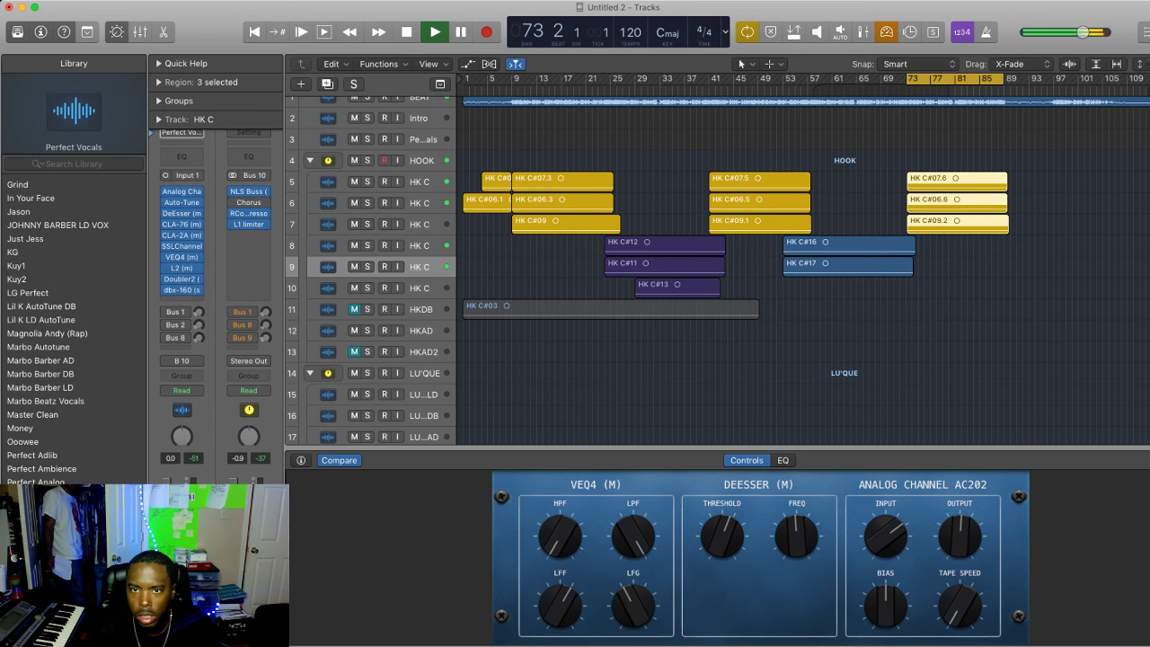
key("space")
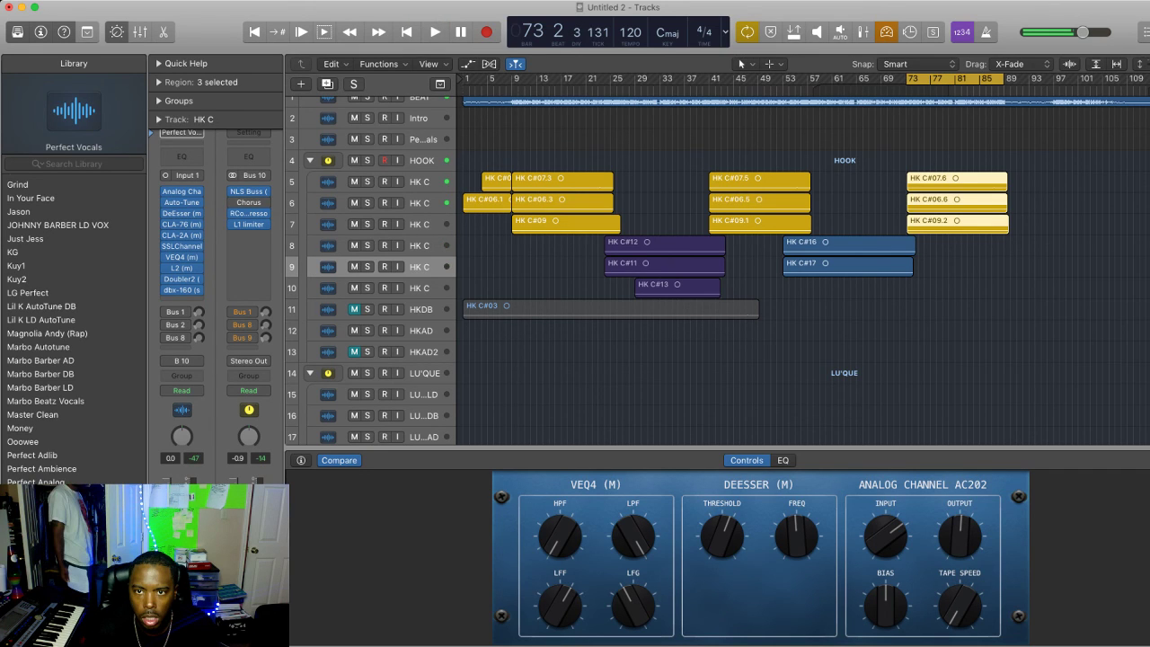
Swap the HK C#16 and HK C#17 regions so HK C#17 is on track 8 and HK C#16 on track 9
left_click_drag(849, 248, 849, 289)
left_click_drag(849, 267, 849, 247)
left_click(849, 288)
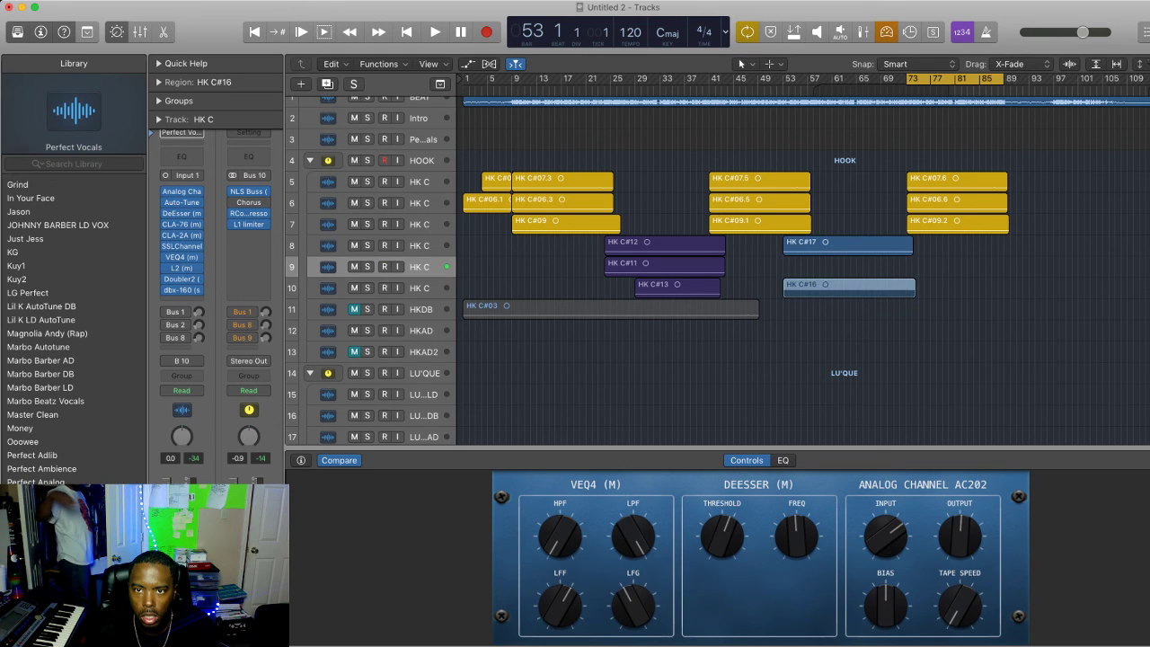
left_click_drag(849, 289, 849, 268)
Color the HK C#17 and HK C#16 regions purple like the earlier verse takes and turn cycle mode off
left_click(849, 248, "shift")
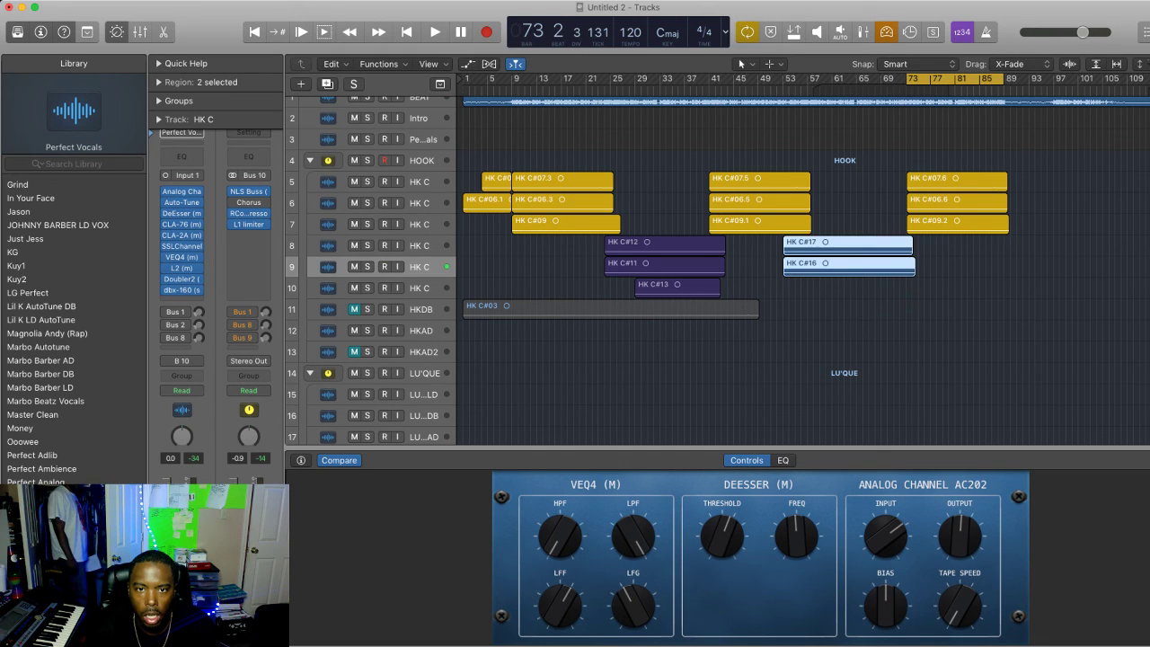
key("alt+shift+c")
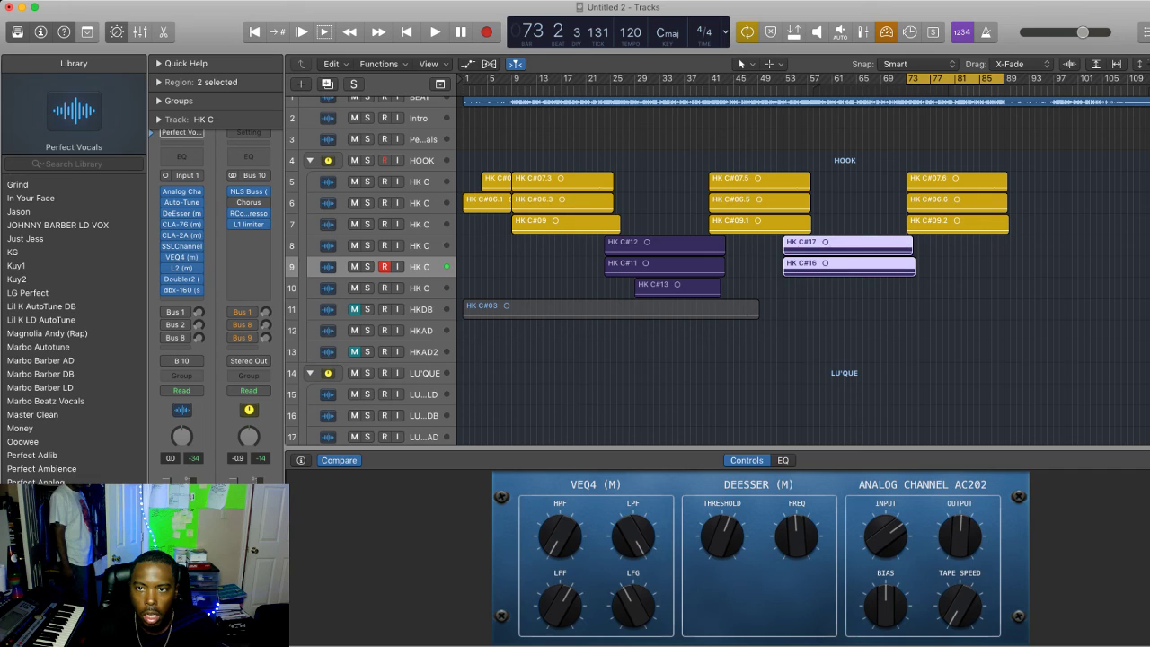
key("alt+shift+d")
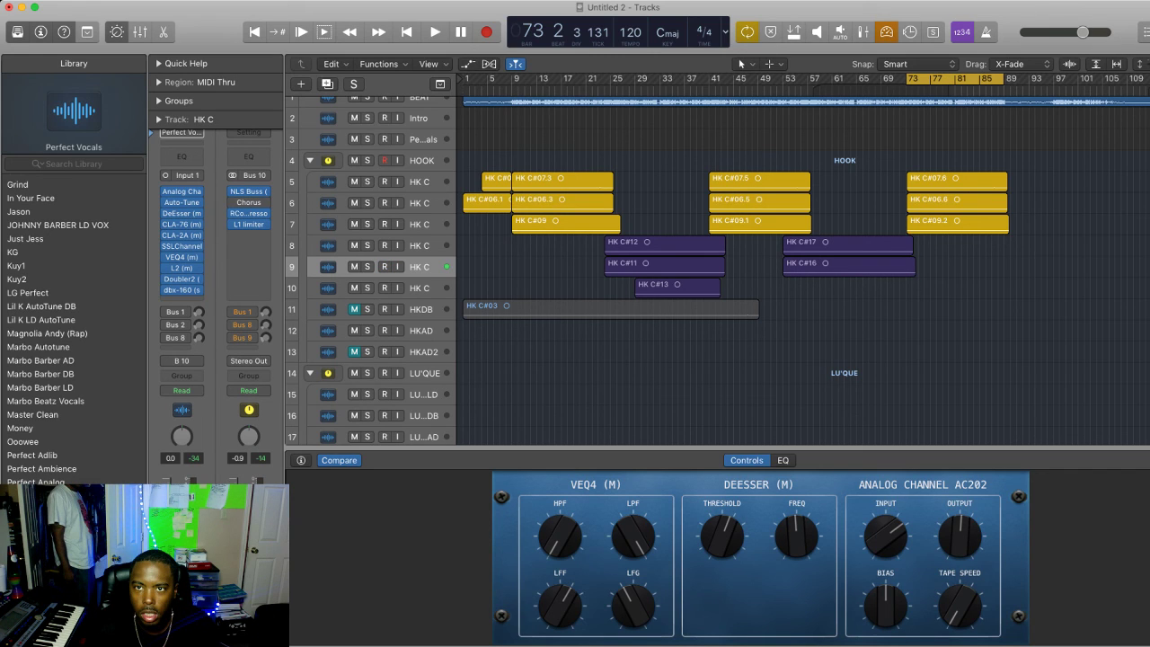
key("c")
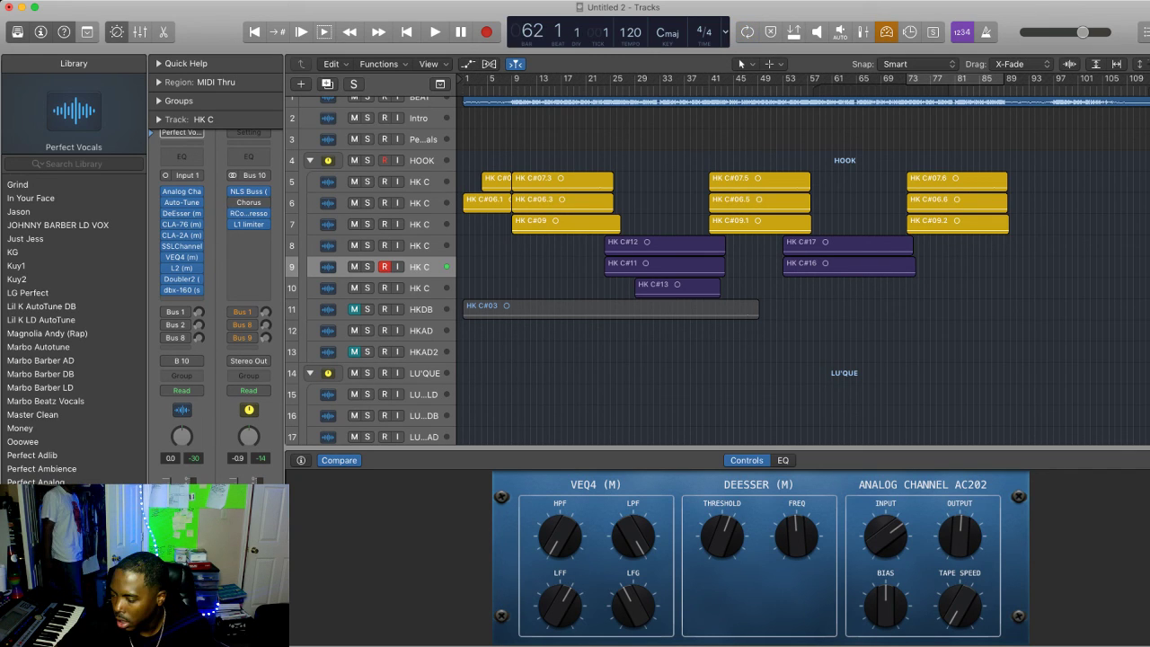
Play back from bar 62, briefly muting and unmuting the BEAT track to check the layered vocals
key("space")
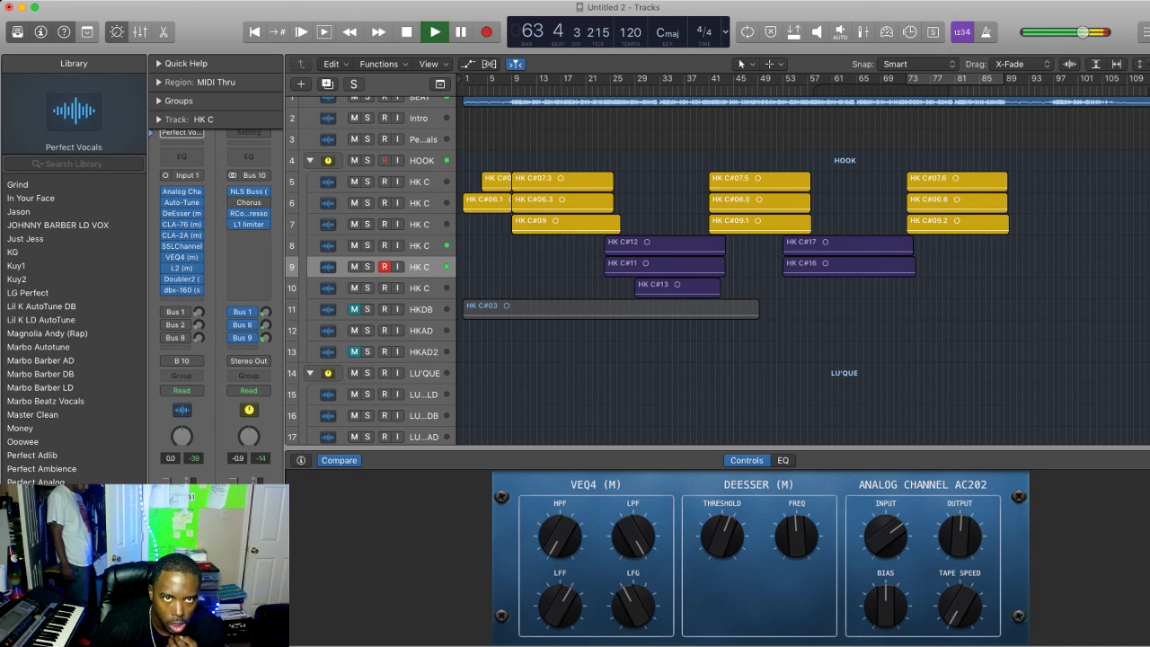
left_click(354, 101)
left_click(354, 105)
left_click(354, 105)
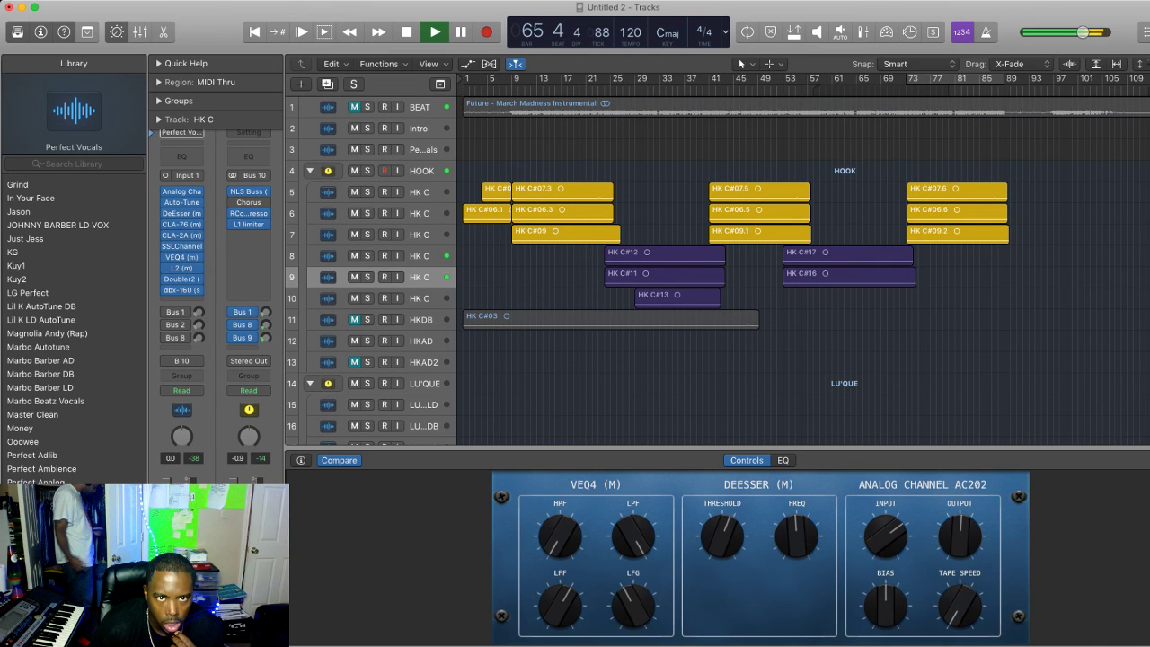
left_click(354, 107)
Adjust the Bus 1 send level on HK C track 8 during playback, and stop with track 9 selected
left_click(420, 256)
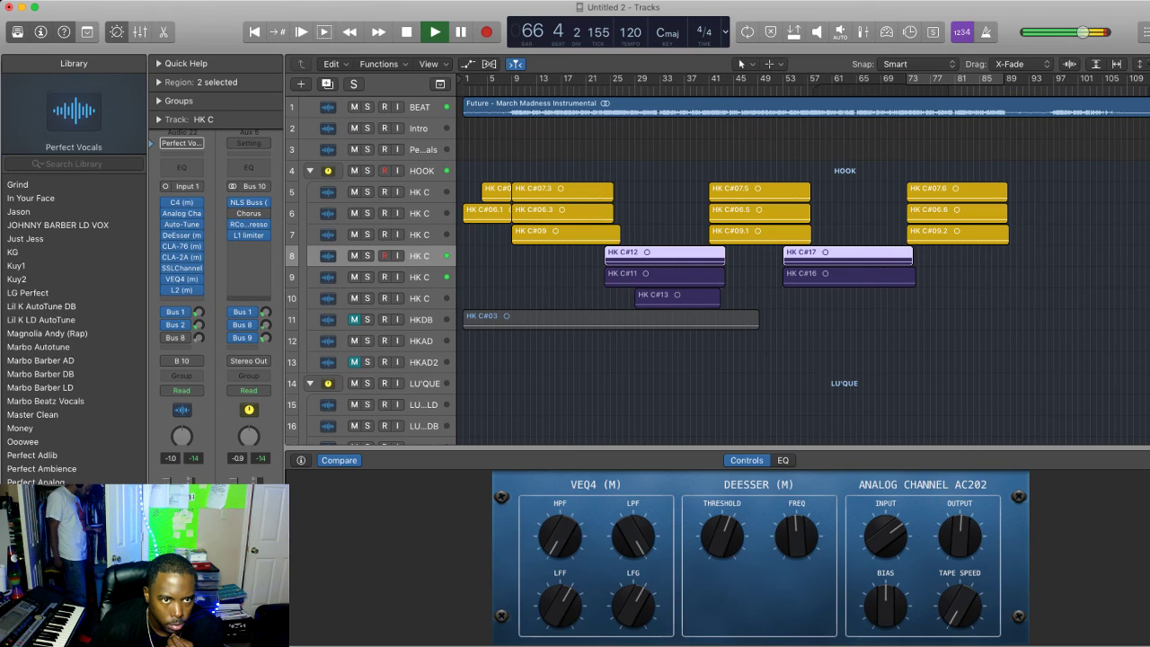
left_click(385, 277)
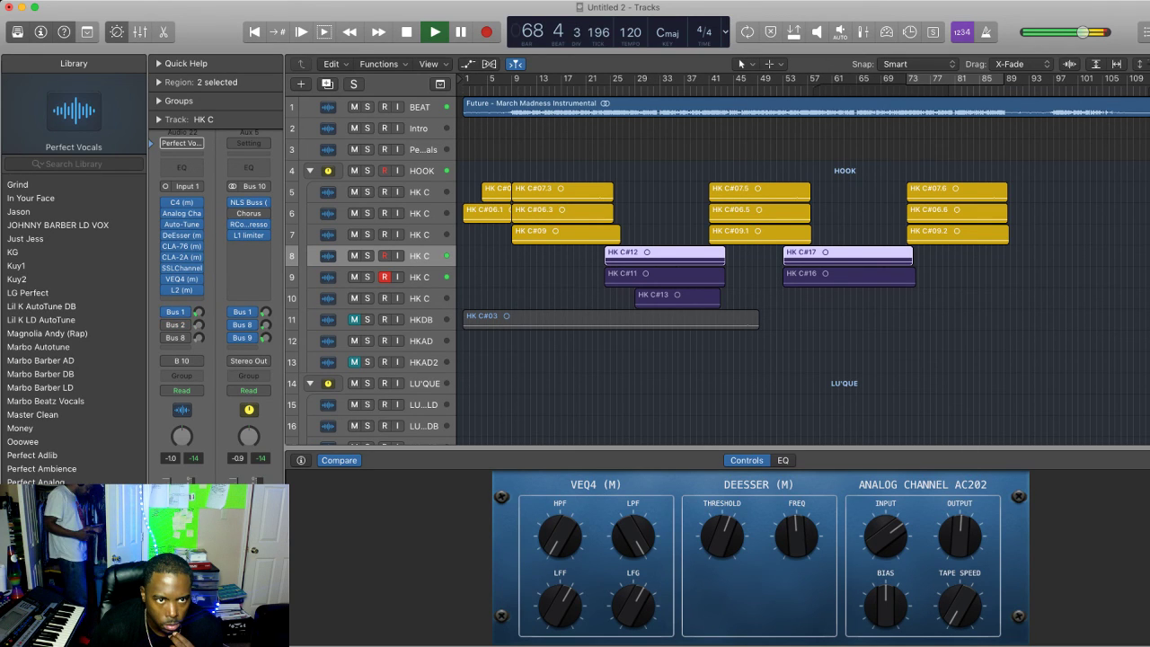
left_click(198, 313)
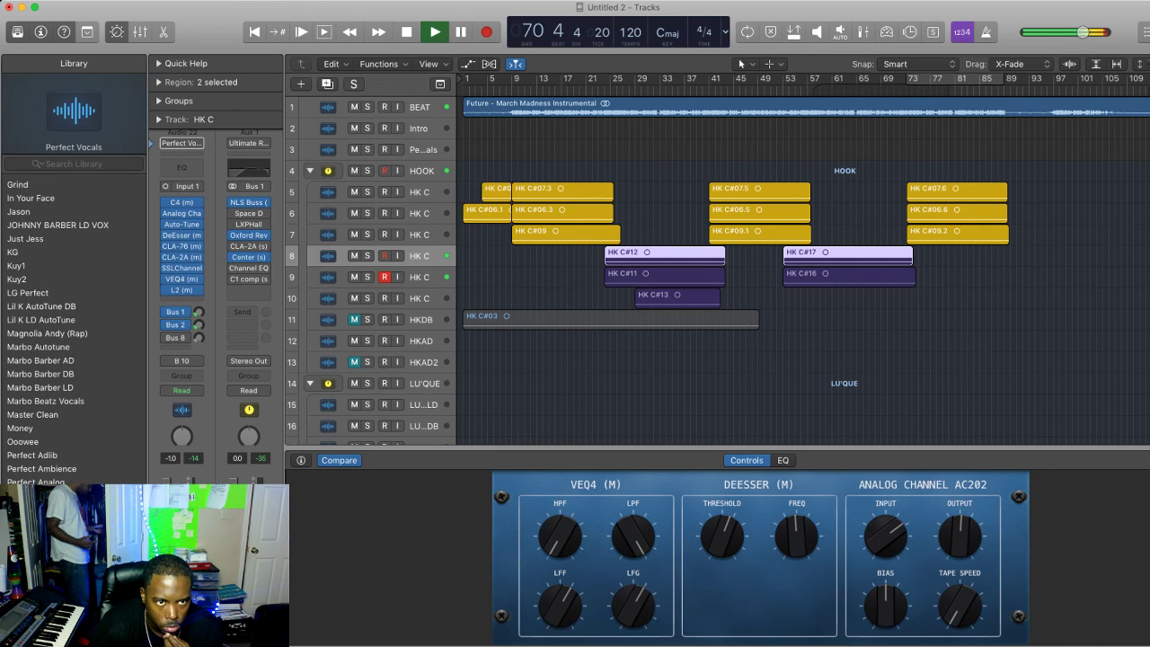
left_click_drag(198, 313, 199, 314)
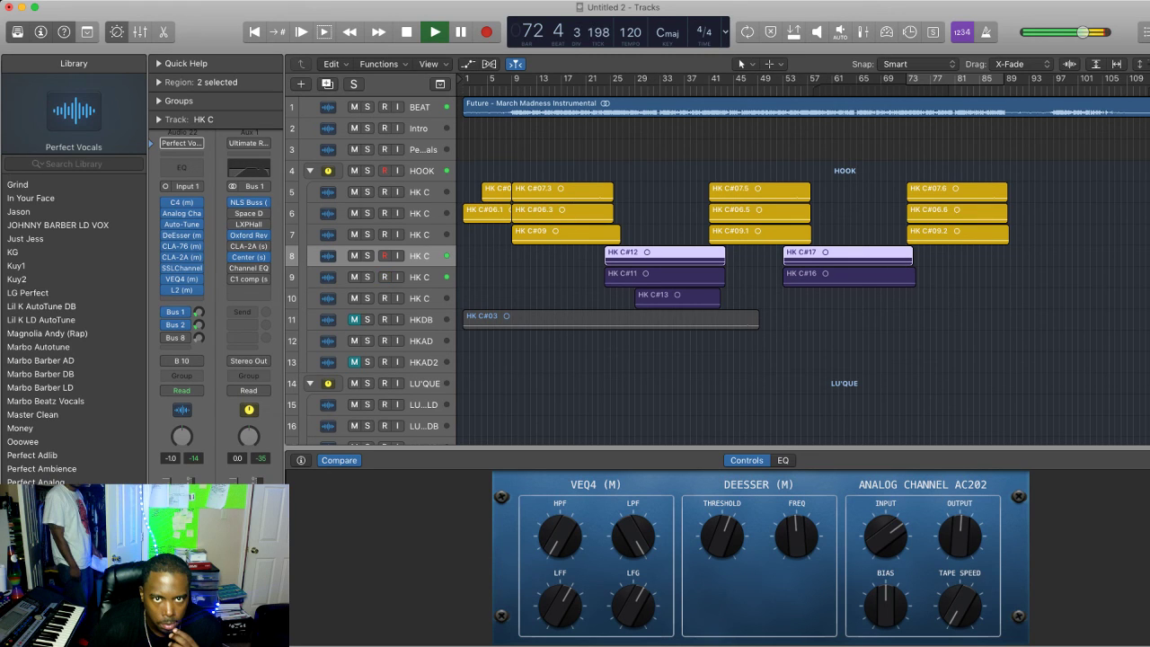
key("Down")
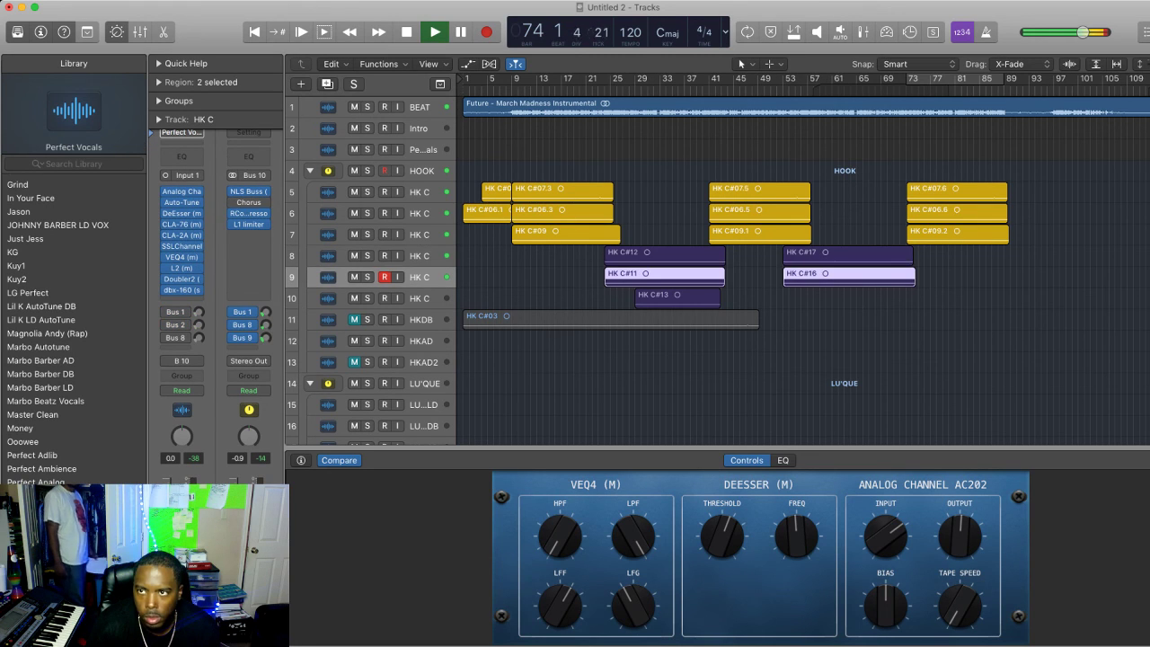
key("space")
Move the HK C#07.6, HK C#06.6 and HK C#09.2 regions together slightly earlier at bar 73
left_click_drag(886, 191, 952, 257)
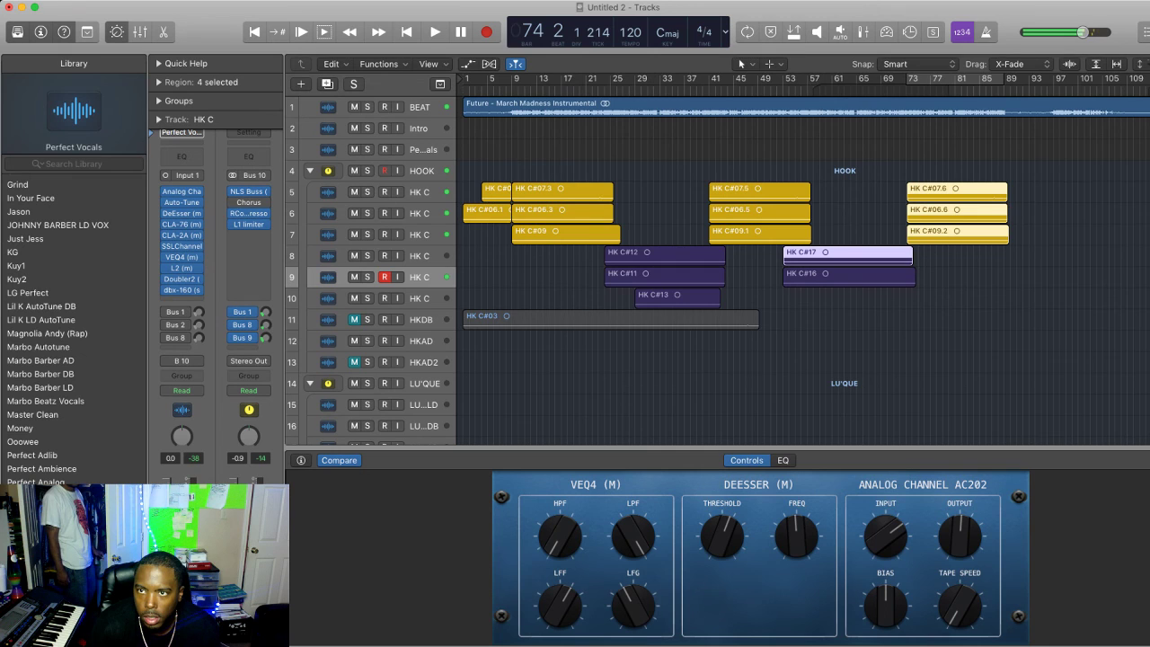
left_click(877, 257, "shift")
key("super+Right")
key("super+Right")
key("super+Right")
key("super+Right")
key("super+Right")
key("super+Right")
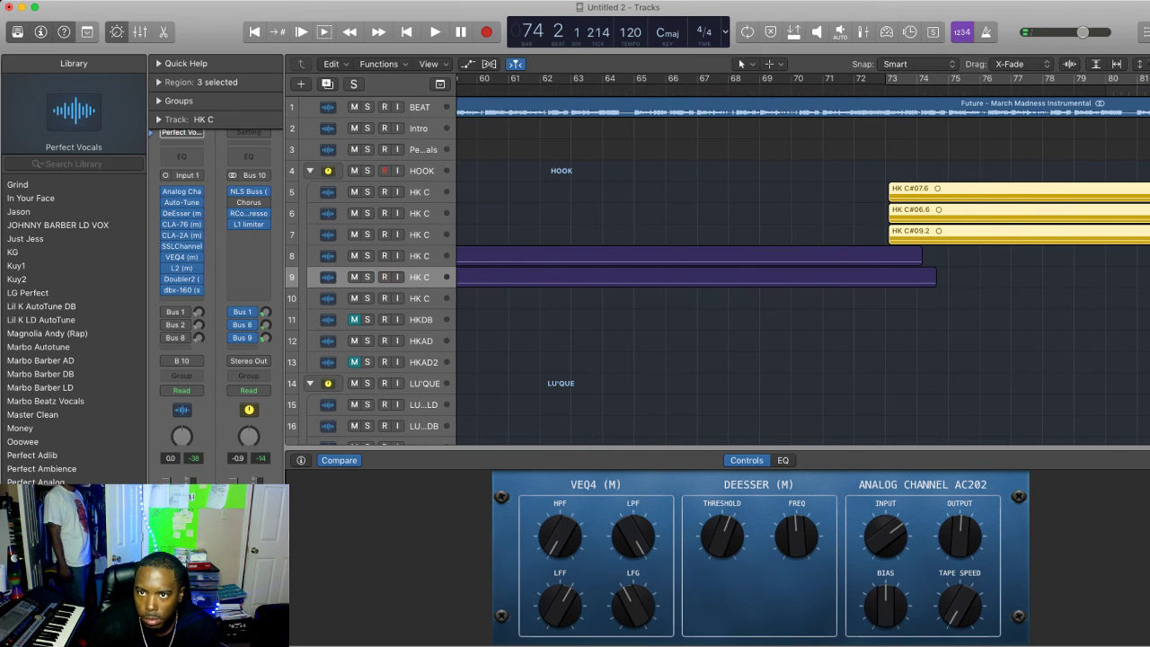
key("alt+super+r")
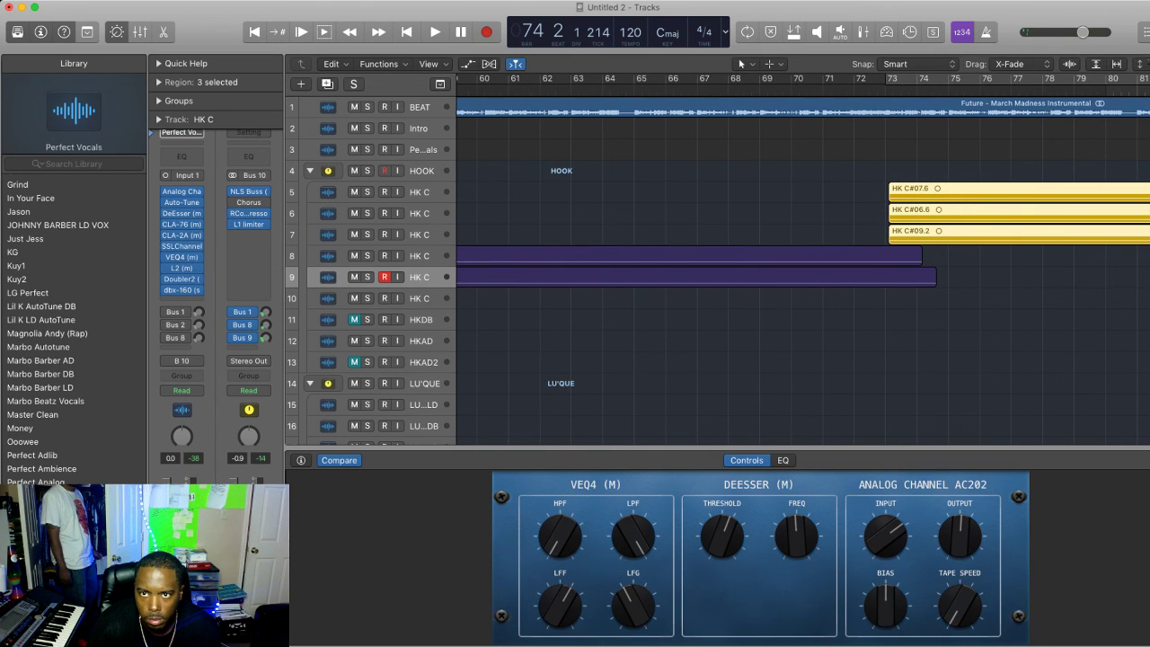
key("super+Right")
key("super+Right")
key("super+Right")
key("super+Right")
key("super+Right")
left_click_drag(809, 214, 779, 214)
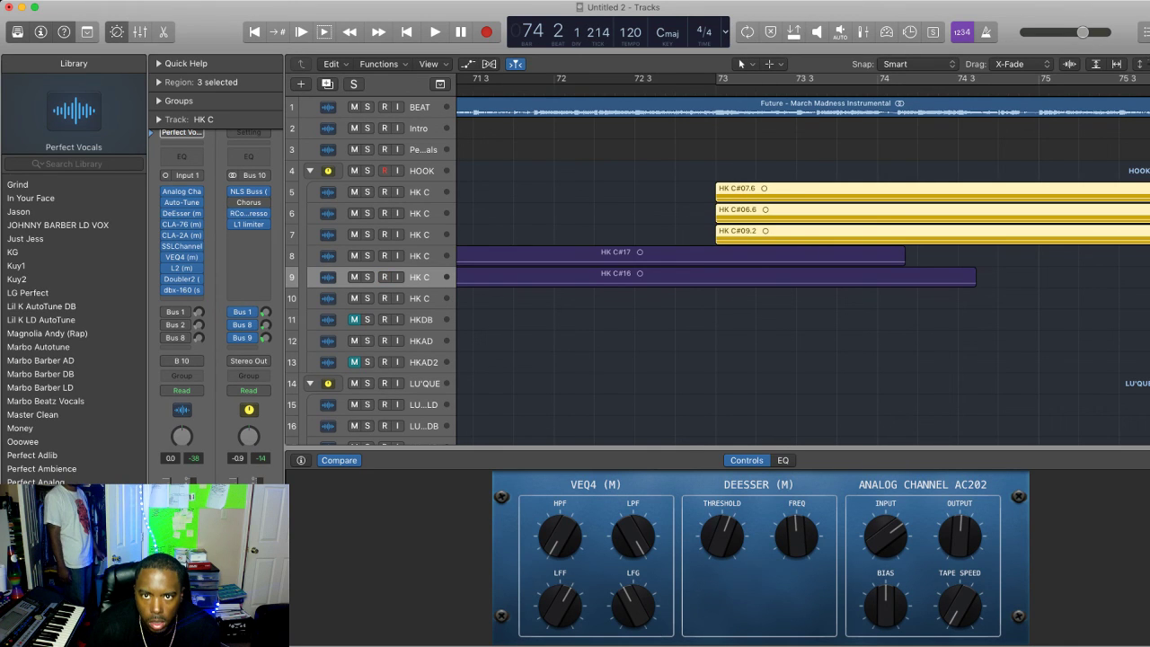
Play back the transition into the hook around bar 73 to check the timing of the moved regions
key("space")
key("super+Left")
key("super+Left")
key("super+Left")
key("super+Left")
key("super+Left")
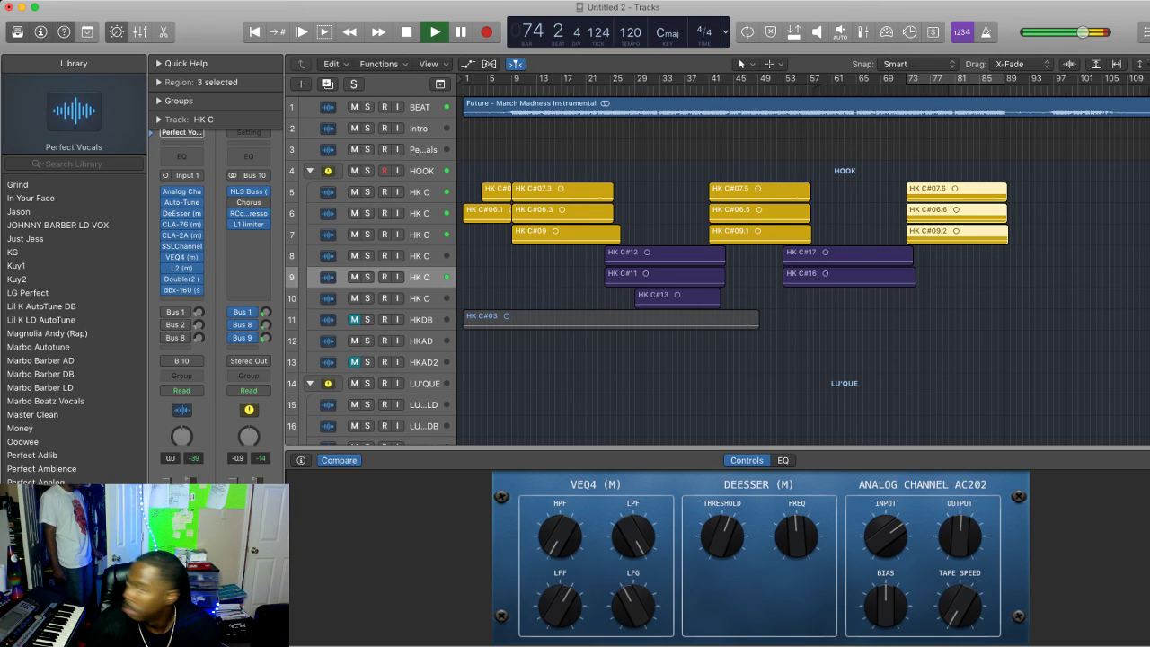
key("space")
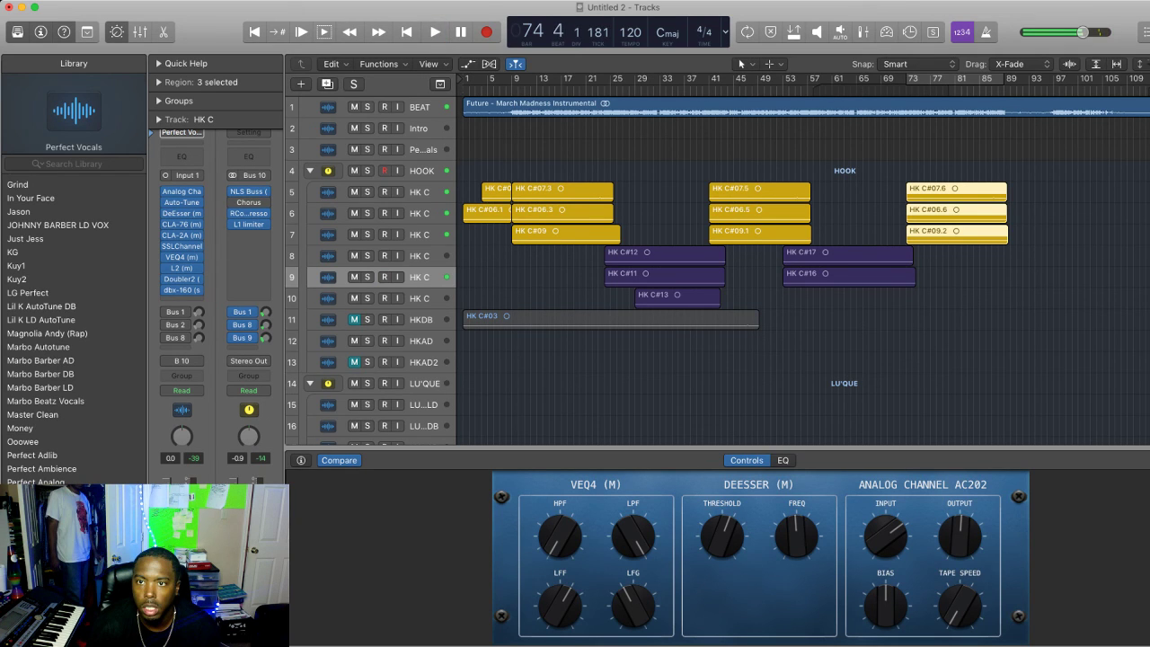
key("space")
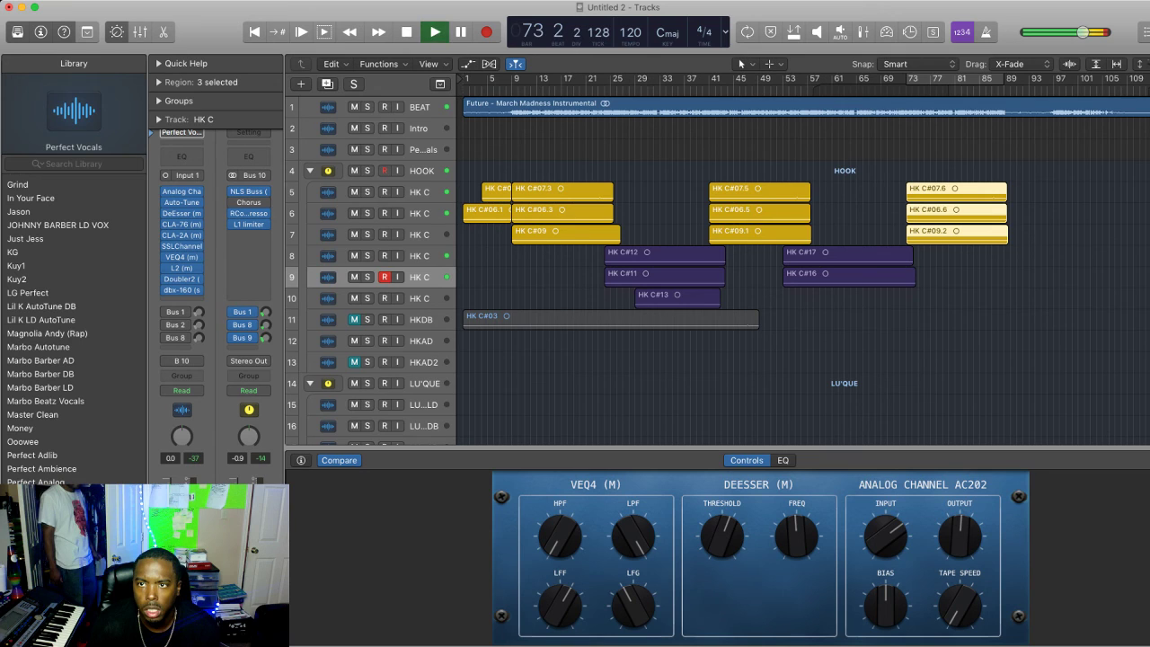
key("space")
Trim the silent ends of the HK C#17 and HK C#16 regions back to about bar 73 and start playback
key("super+Down")
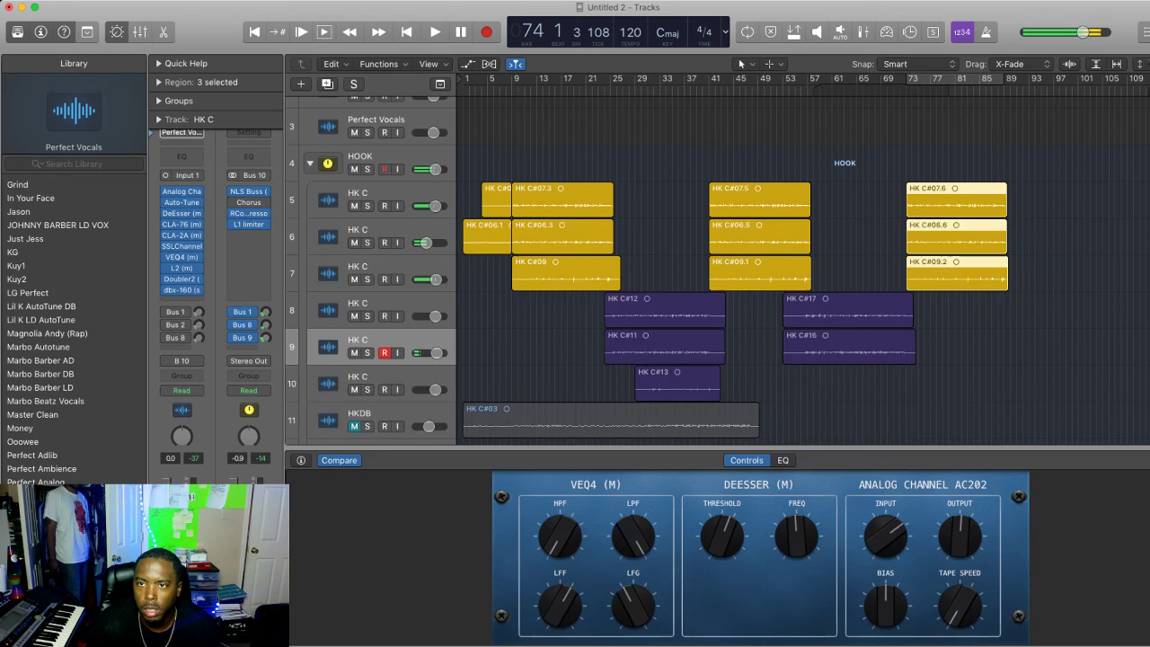
key("z")
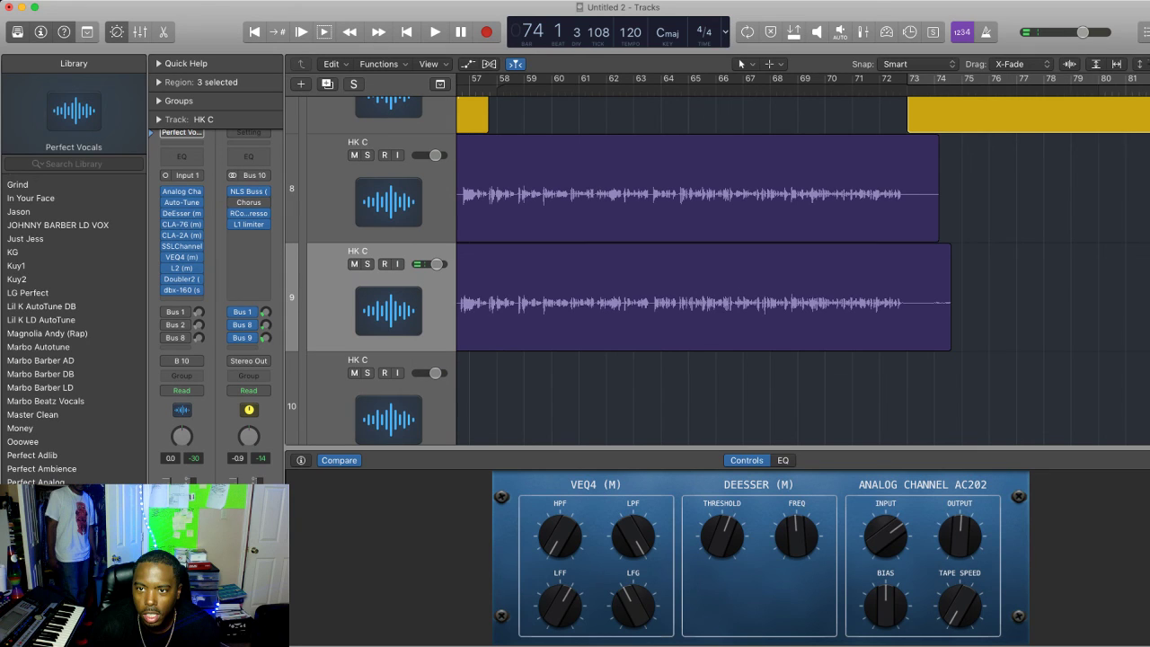
key("super+z")
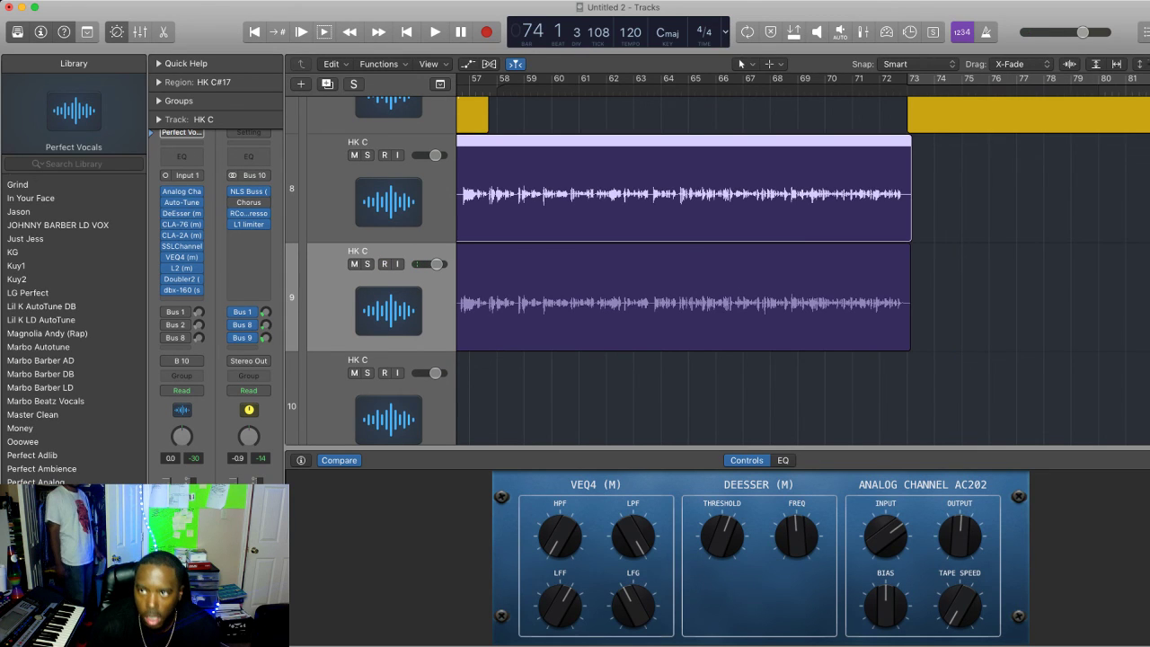
key("space")
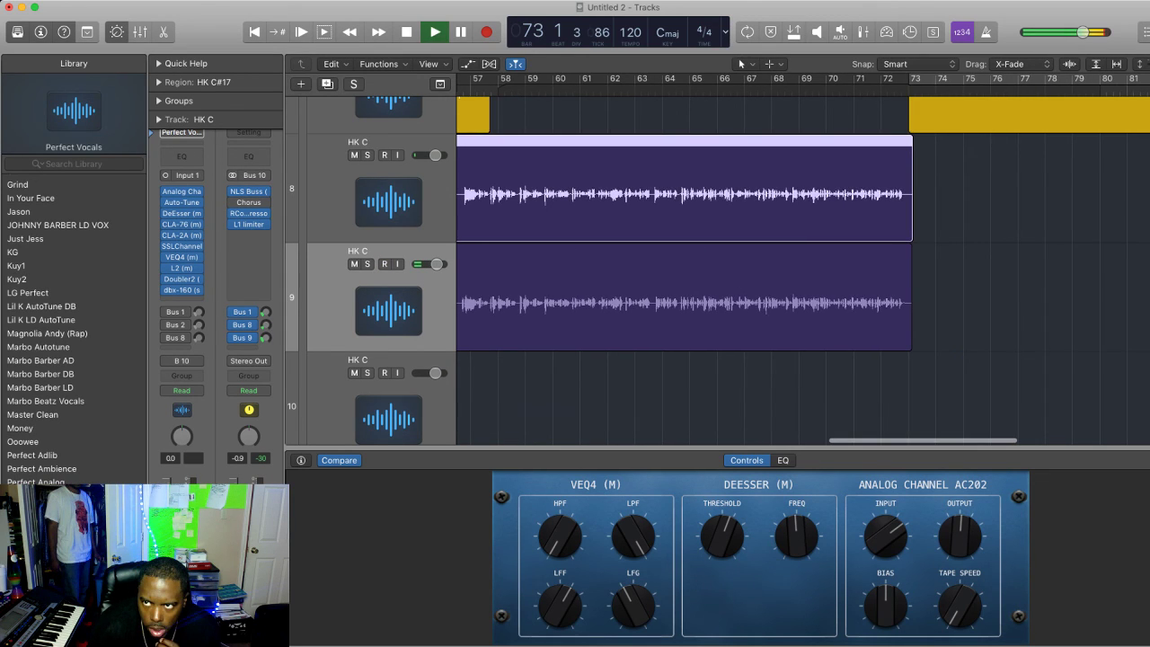
Open the OneKnob Filter on the BEAT track and show the track automation
key("z")
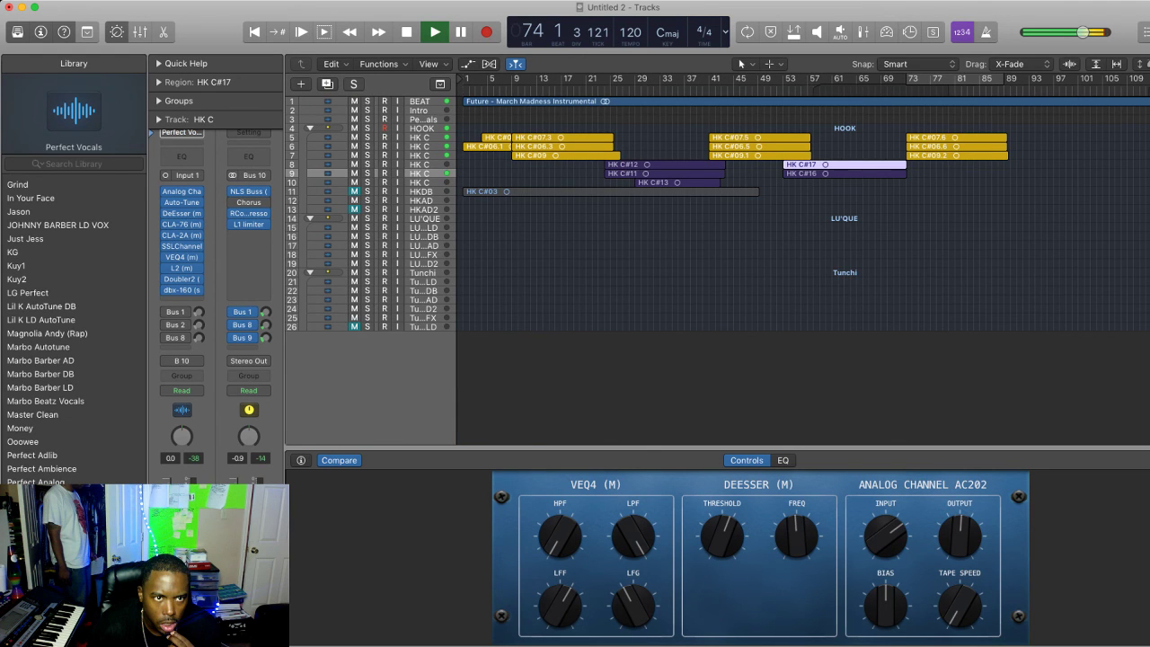
left_click(419, 101)
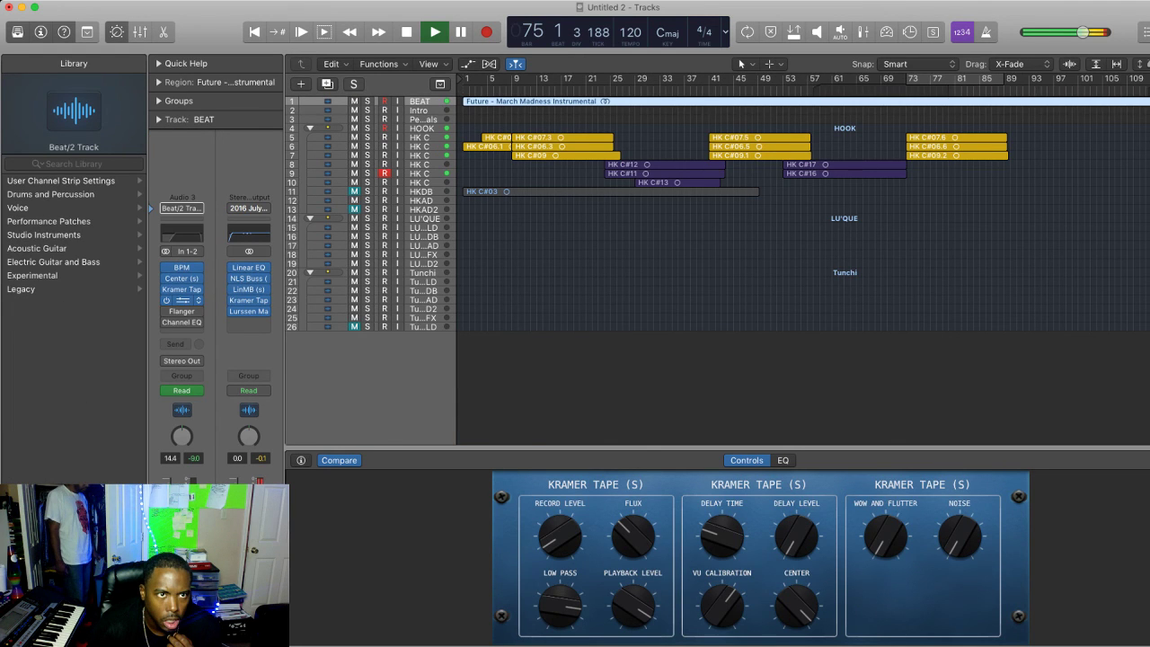
left_click(182, 300)
key("a")
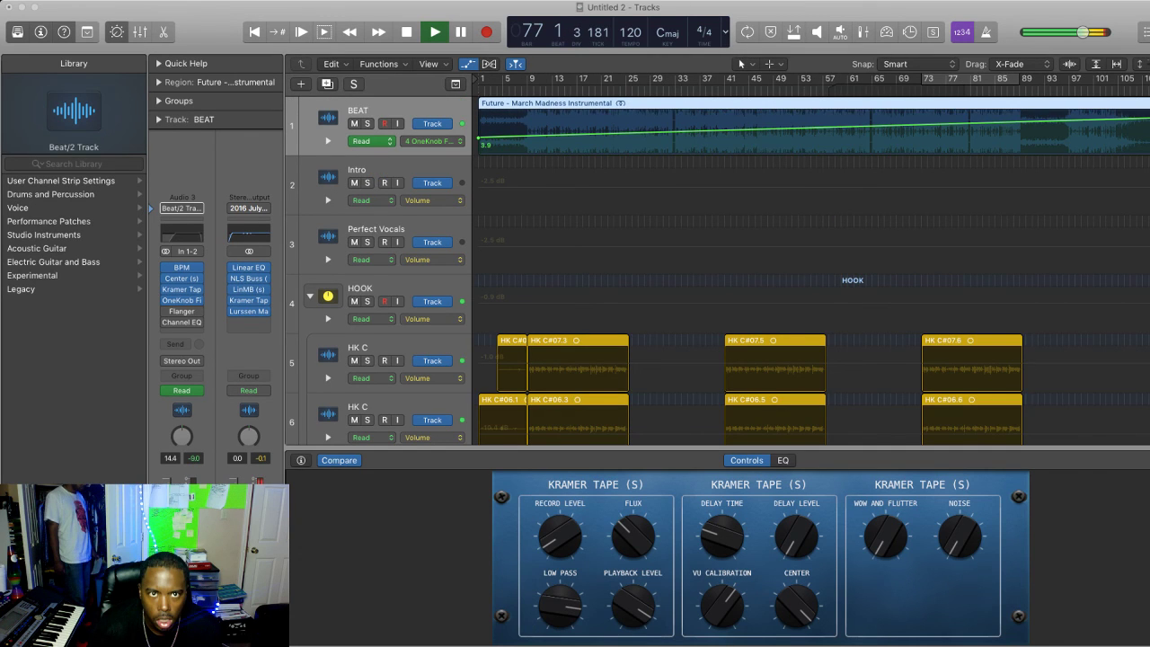
Set the BEAT track's OneKnob Filter automation to a flat 10.0 and stop playback
left_click(433, 141)
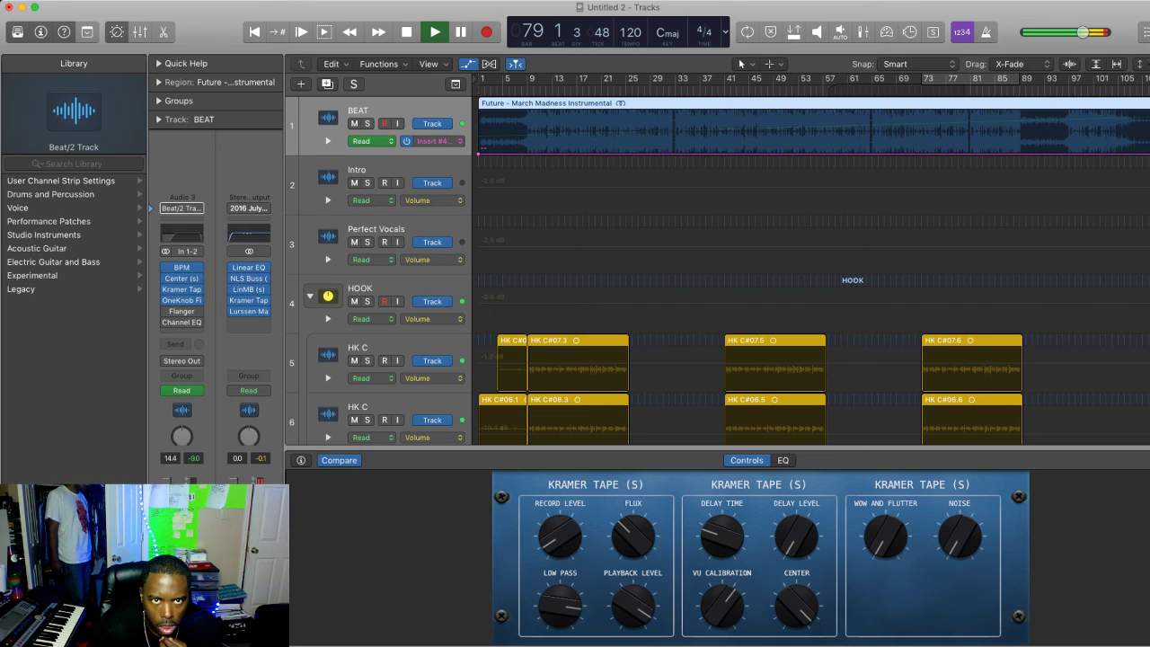
left_click(167, 312)
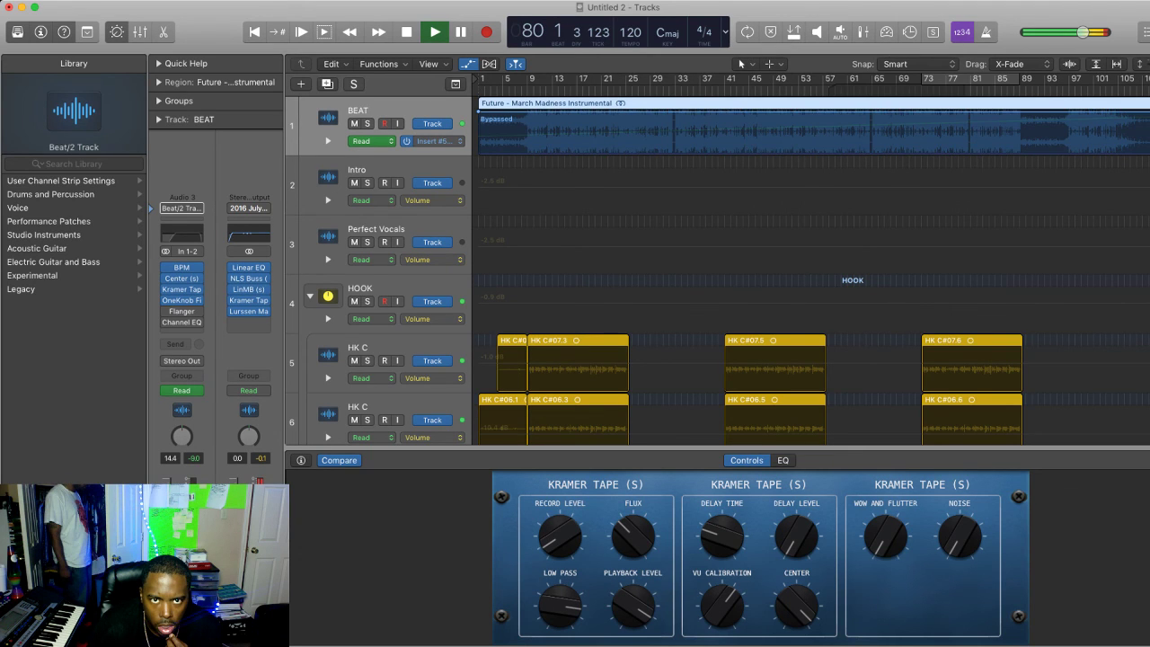
scroll(809, 127, "down", 1)
left_click(809, 128)
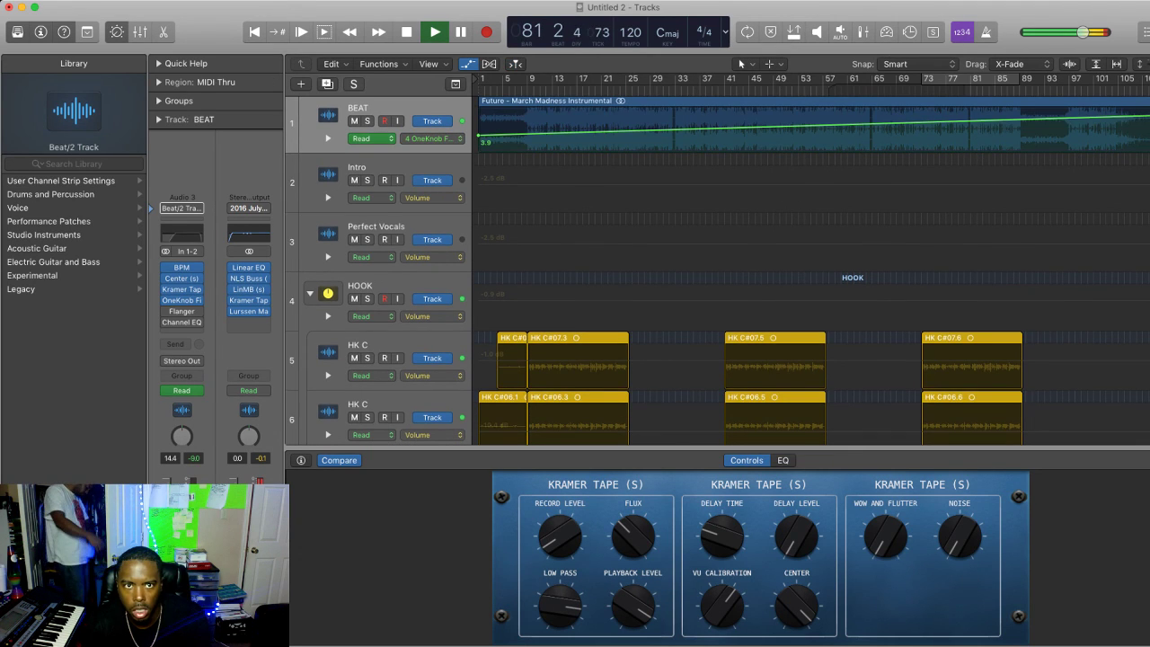
key("super+z")
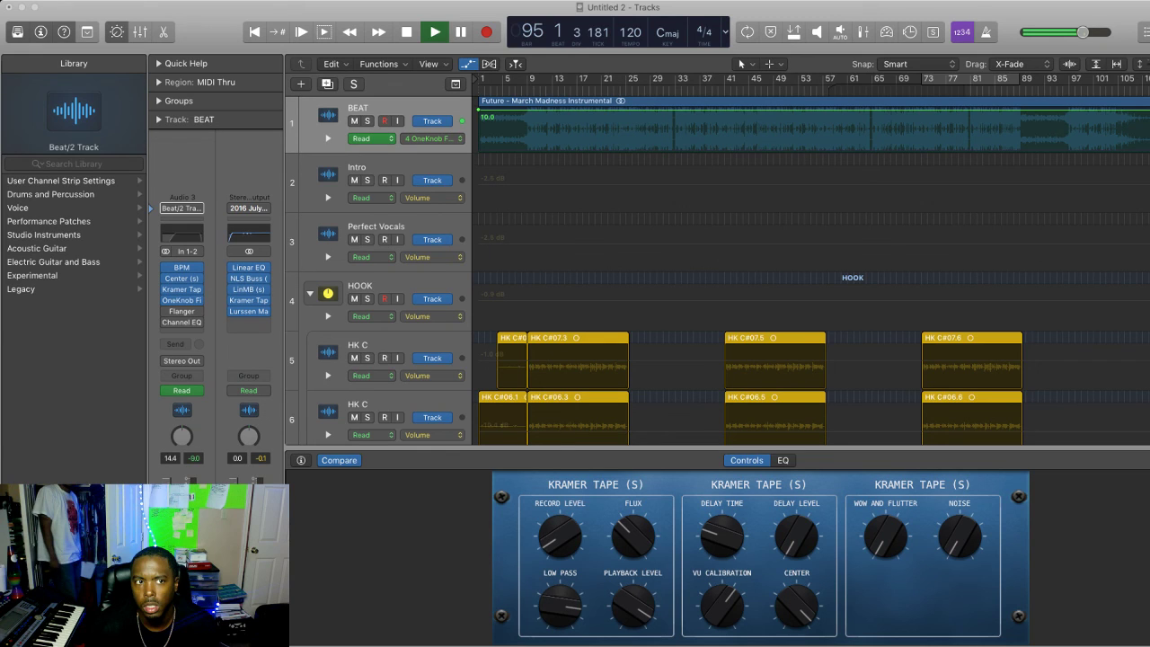
key("space")
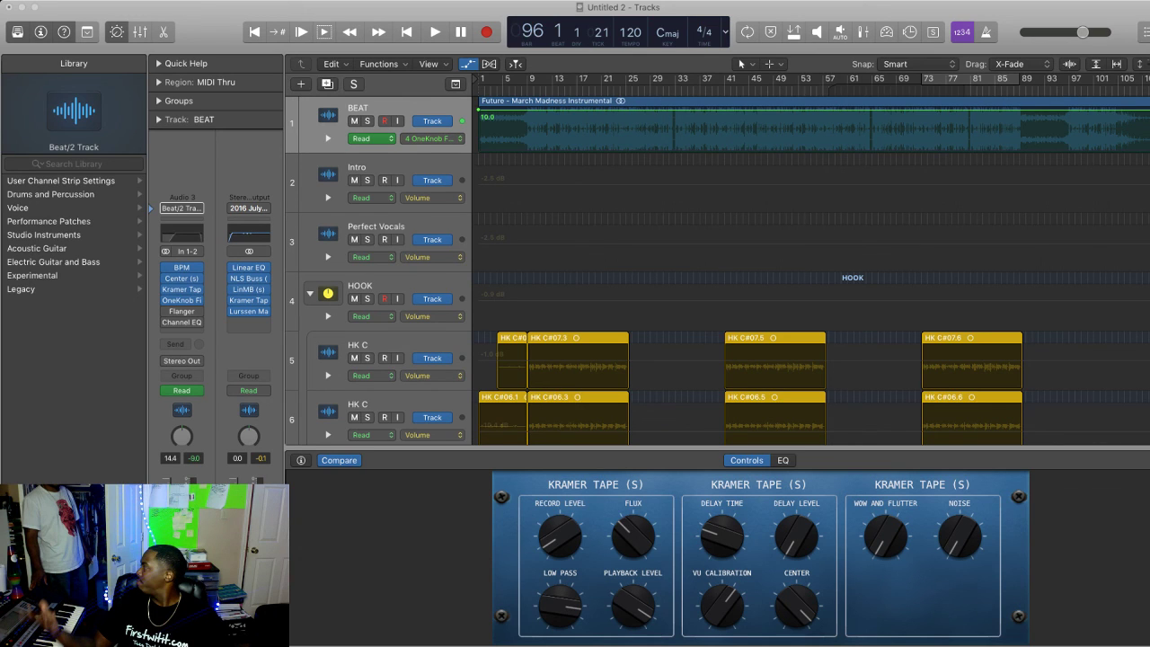
Hide the Smart Controls and the track automation, and select HK C track 10
scroll(719, 270, "down", 1)
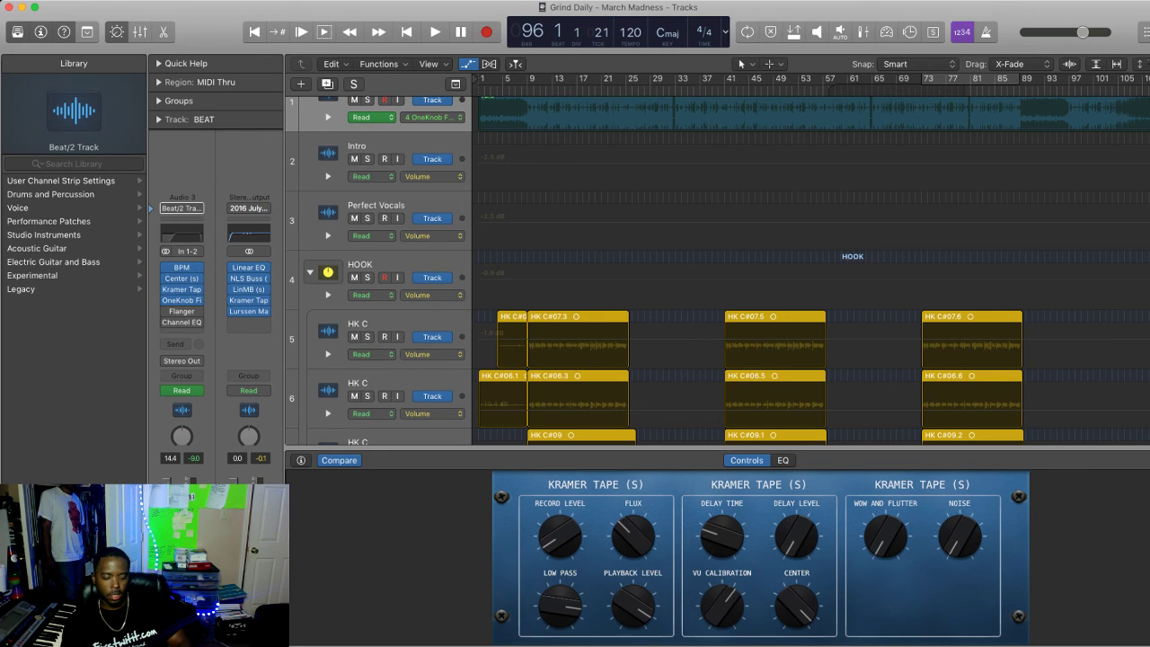
key("b")
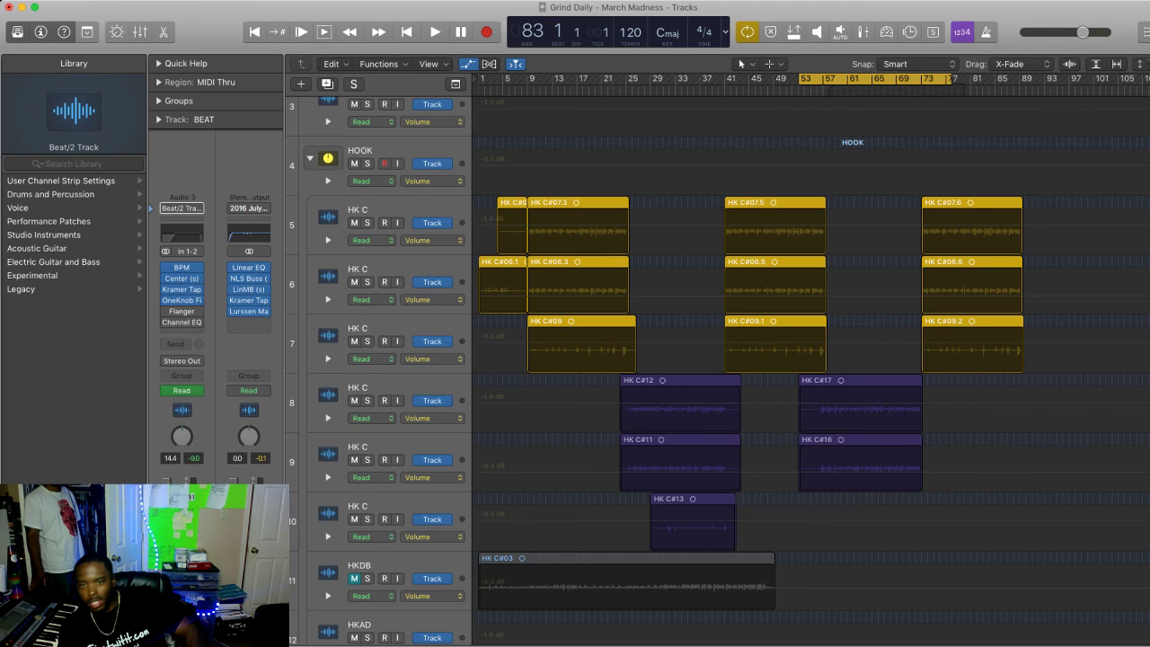
key("a")
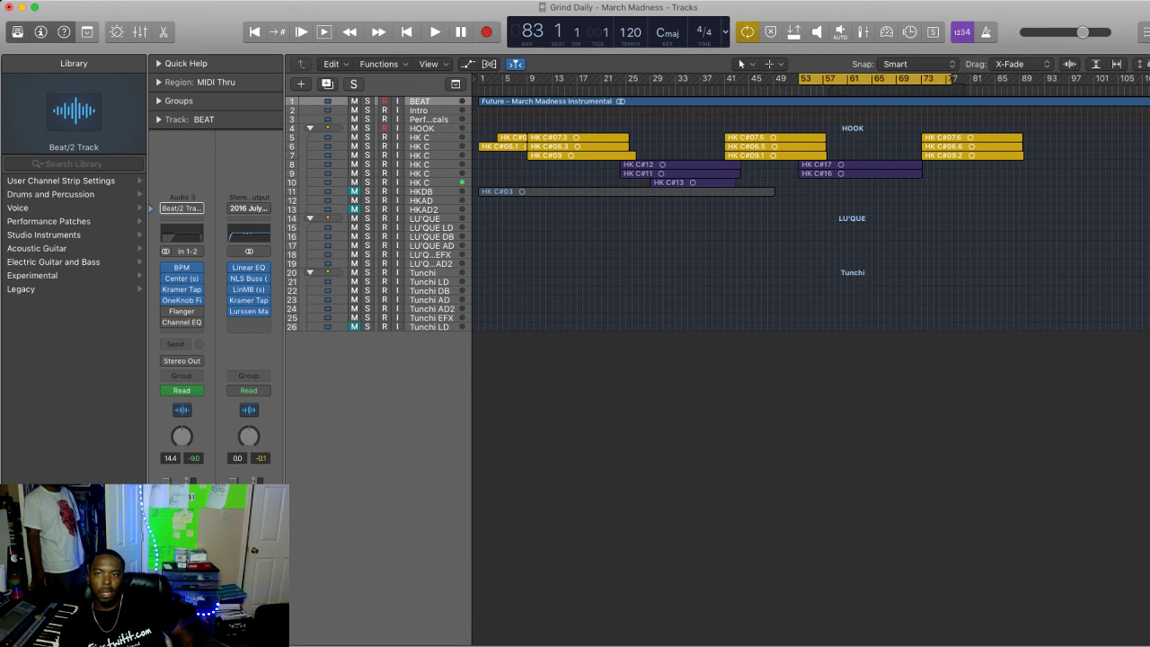
left_click(421, 182)
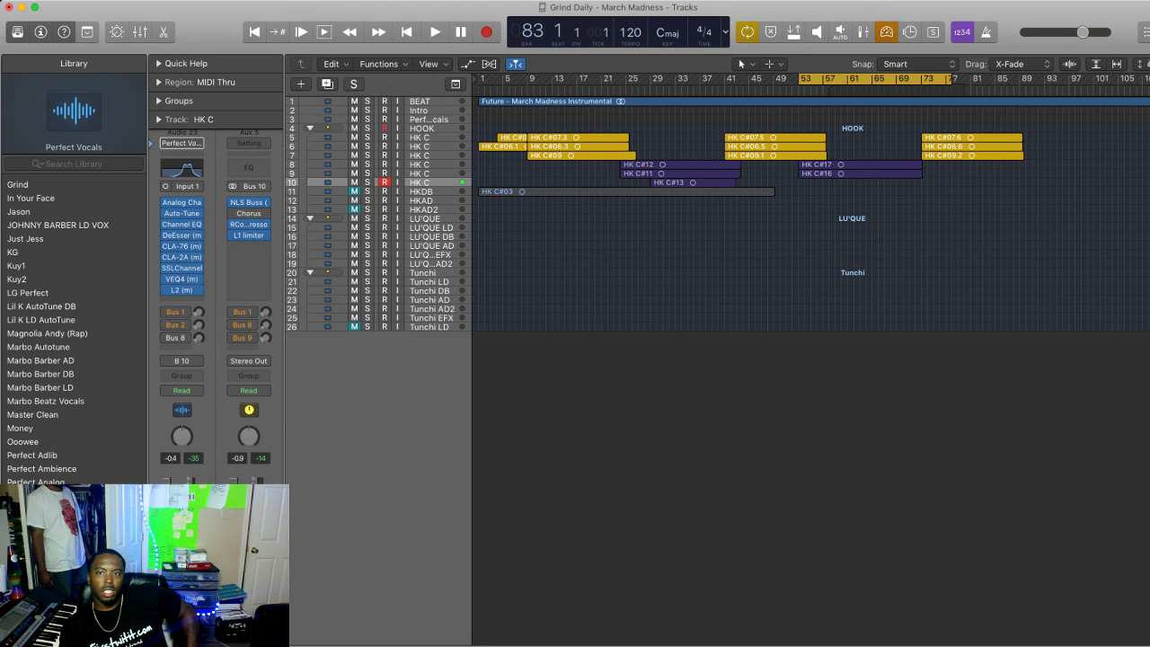
Record a trial vocal take on HK C track 10 from bar 53 to about bar 67 and undo it
key("r")
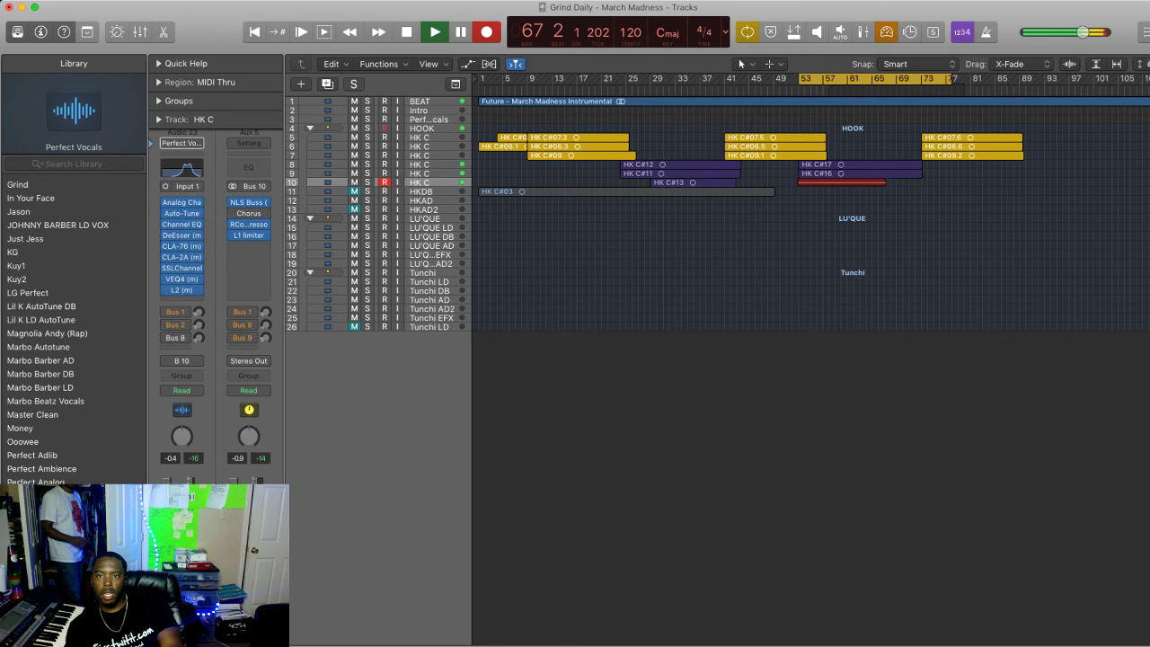
key("space")
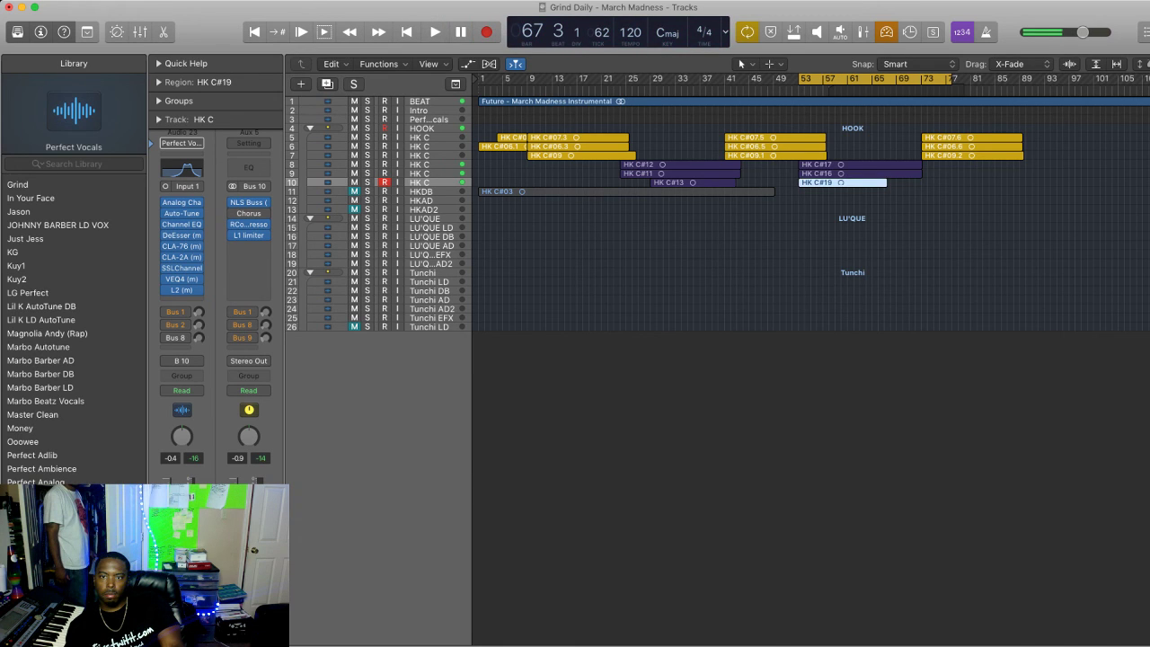
key("super+Down")
key("super+Down")
key("super+Down")
key("super+Down")
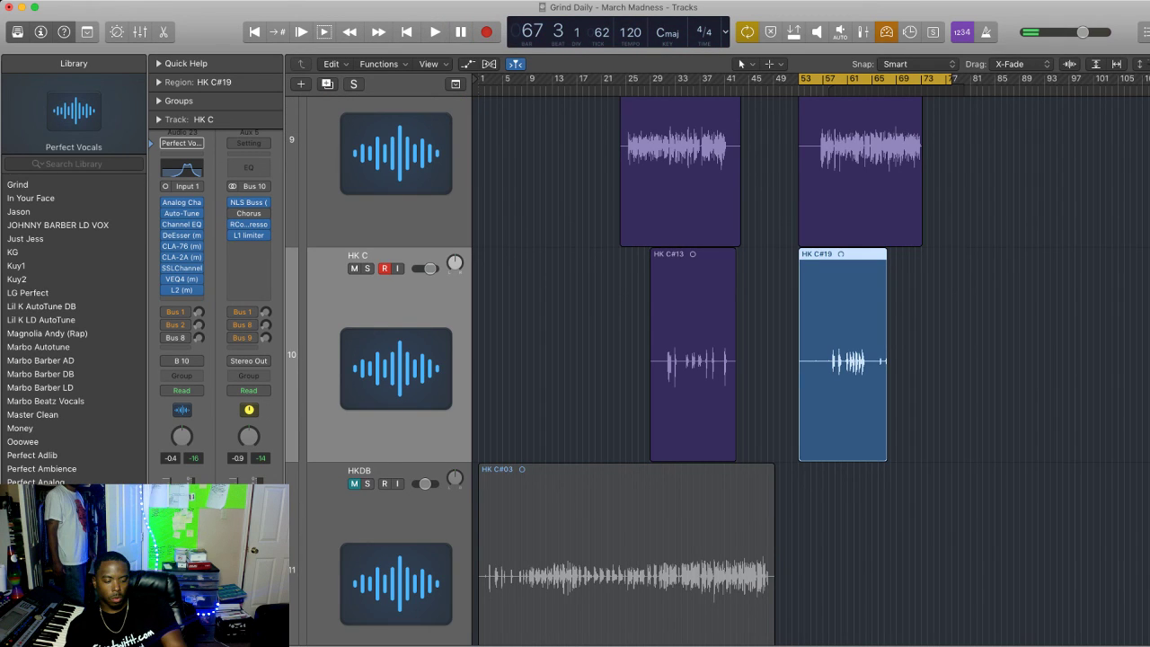
key("super+d")
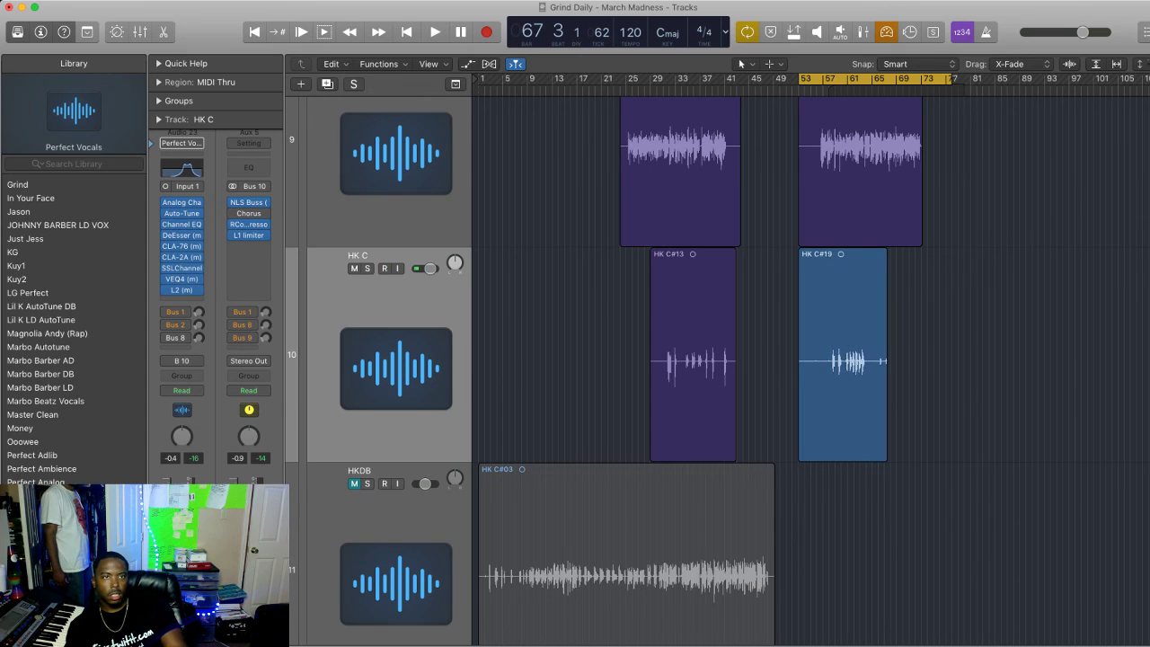
key("super+z")
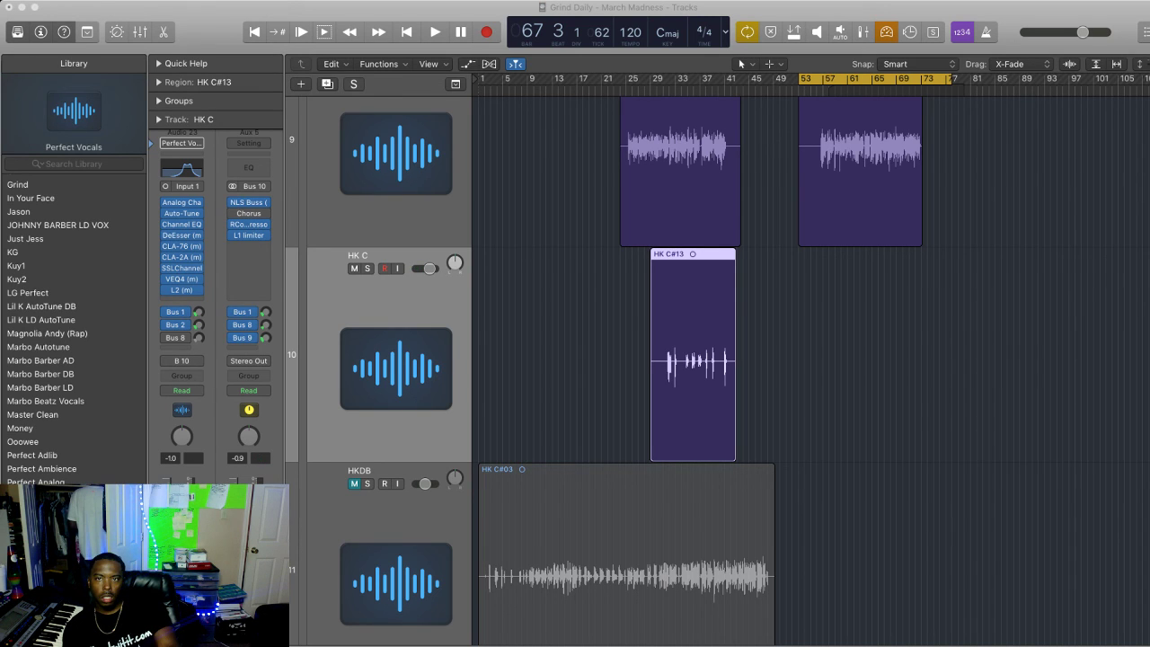
left_click(830, 360)
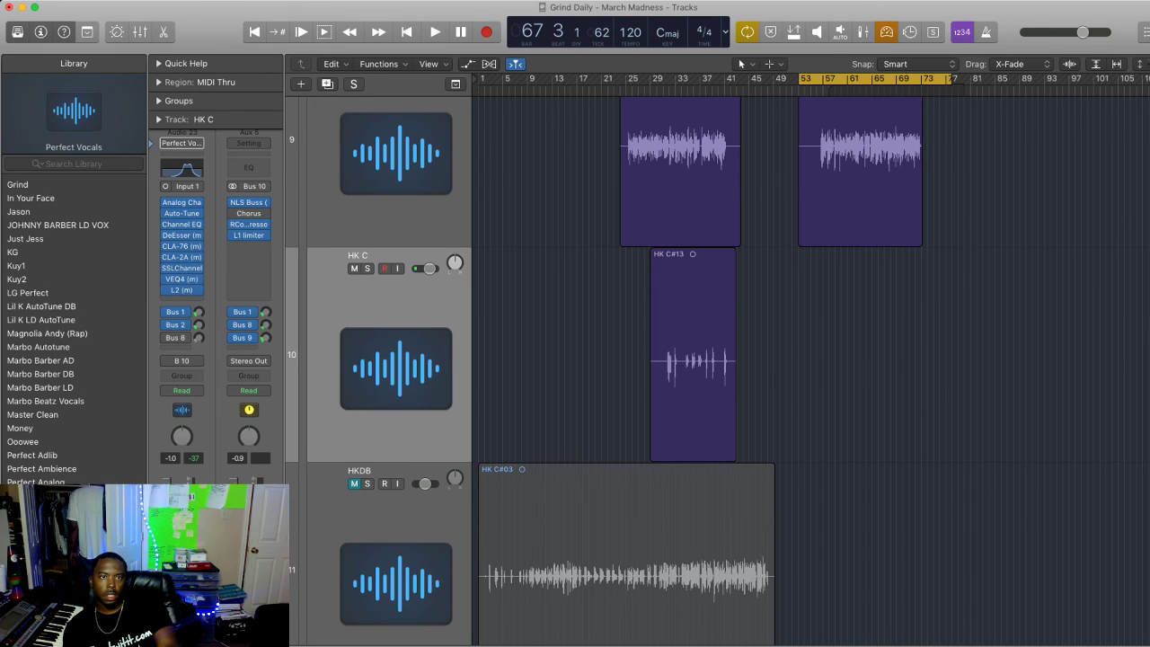
Record a vocal take on HK C track 10 from bar 53 to about bar 74 and color its region purple
key("space")
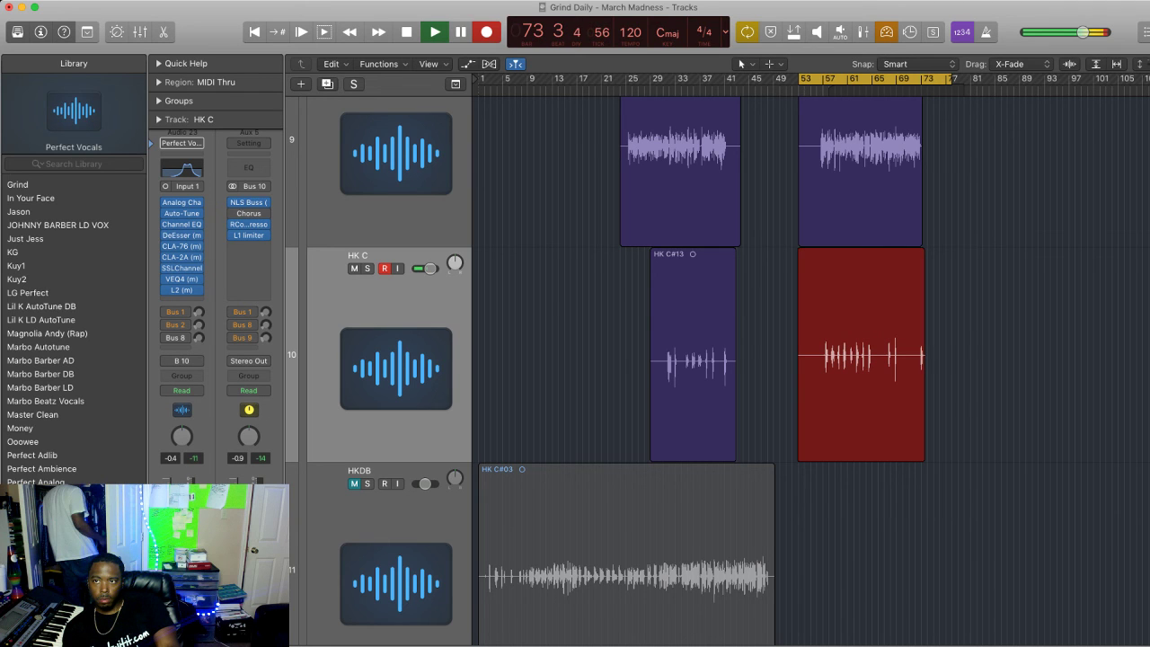
key("space")
key("super+Up")
key("super+Up")
key("super+Up")
key("super+Up")
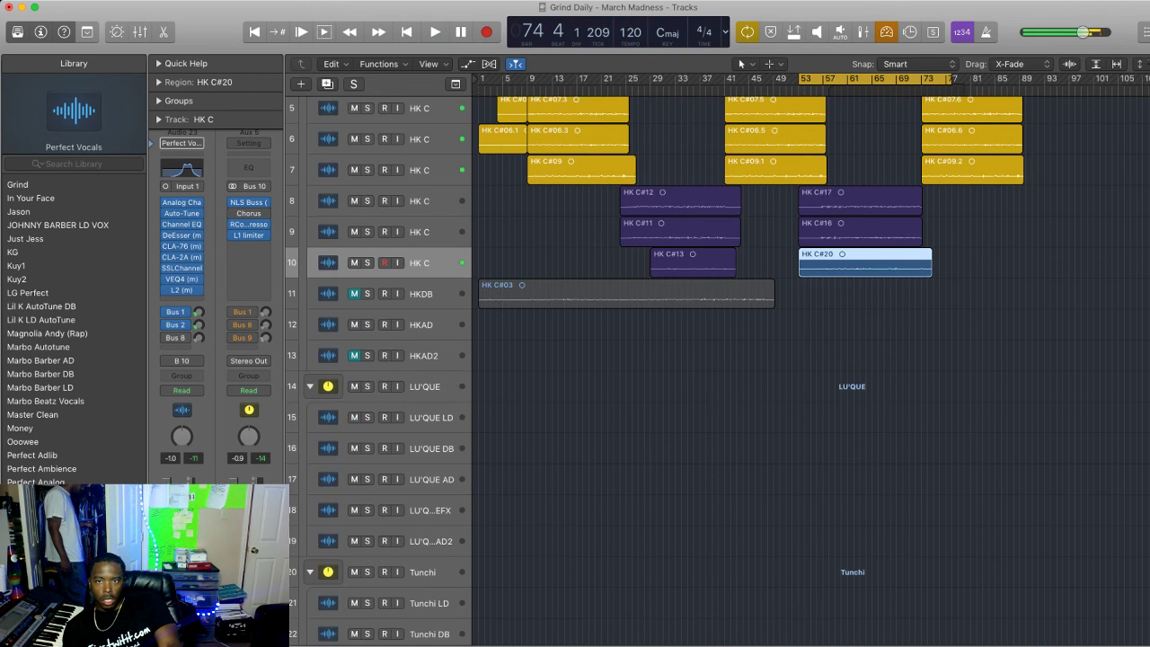
key("super+Up")
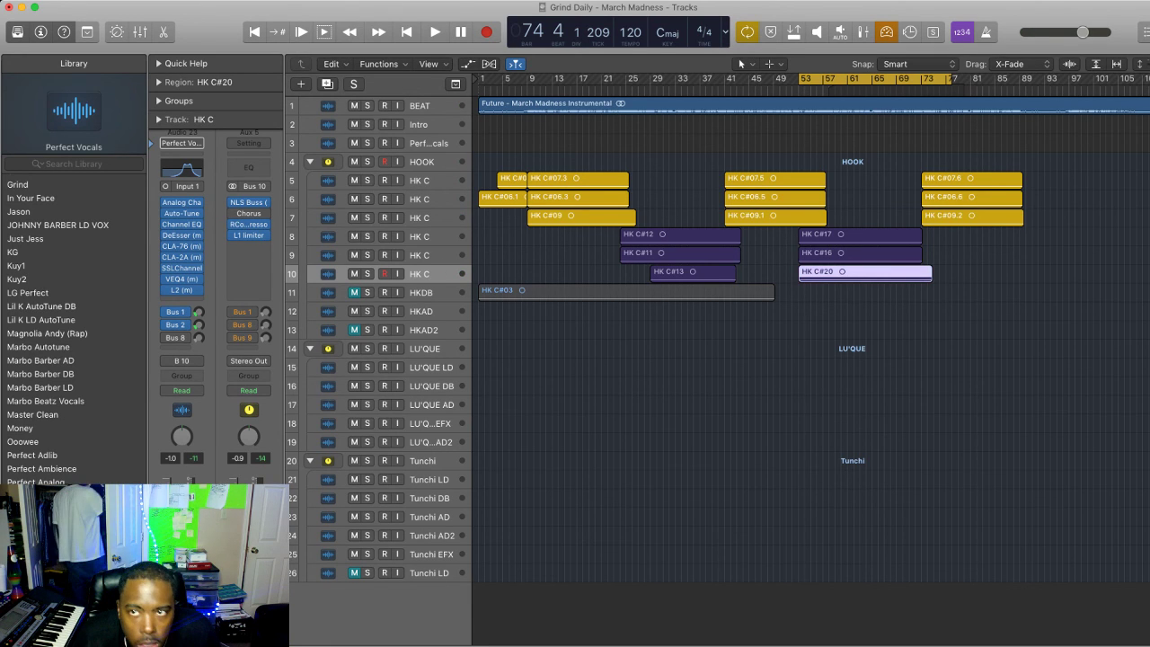
Turn off the cycle range and play from bar 74 with HK C track 5 selected
key("super+Down")
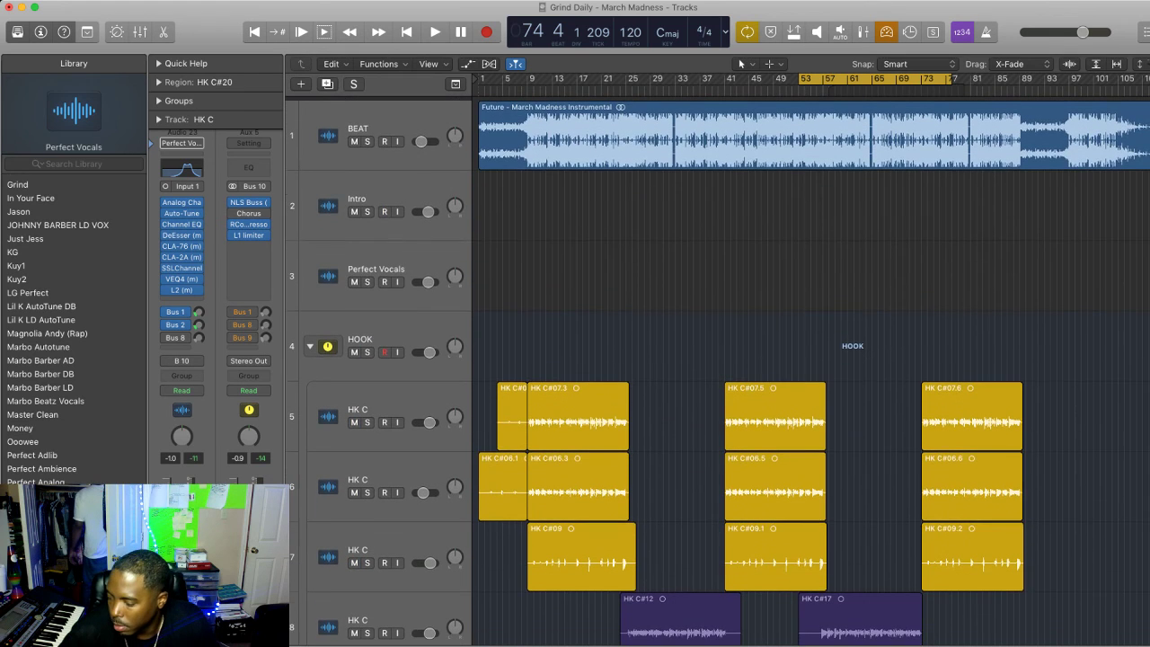
key("c")
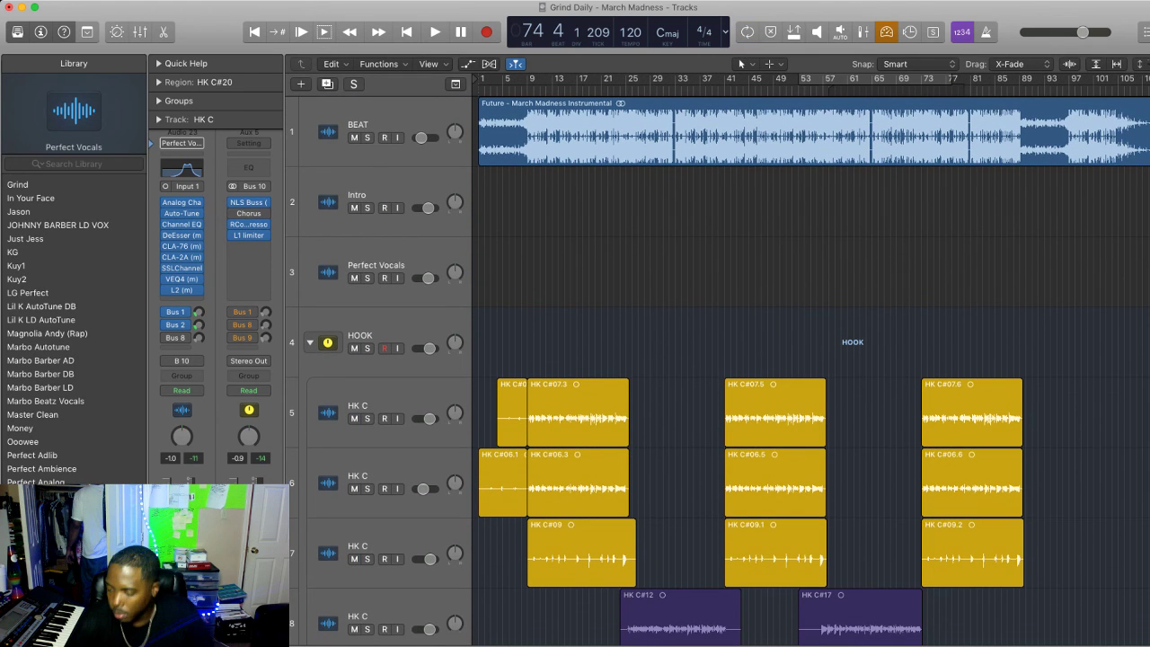
key("space")
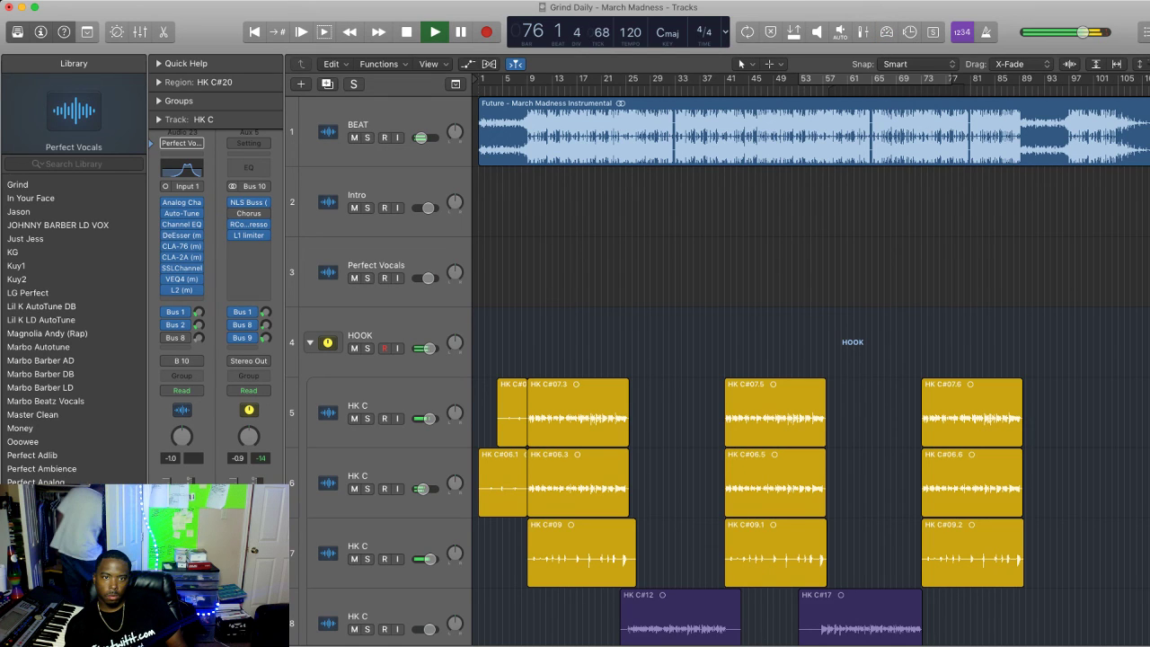
left_click(405, 476)
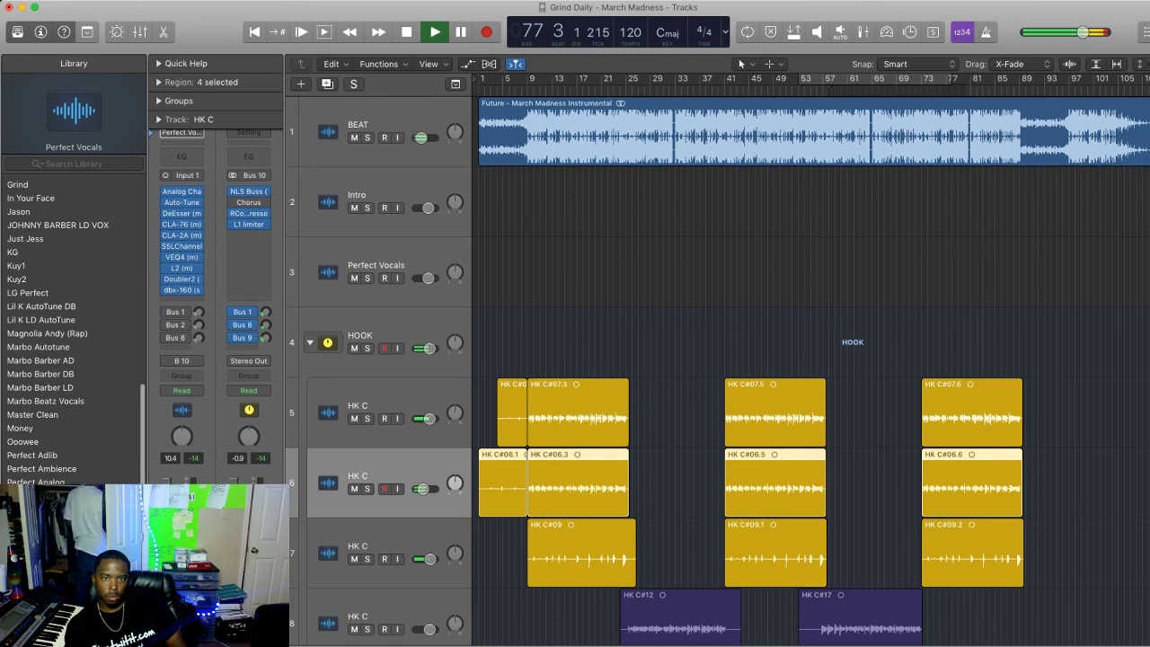
left_click(405, 406)
left_click(676, 413)
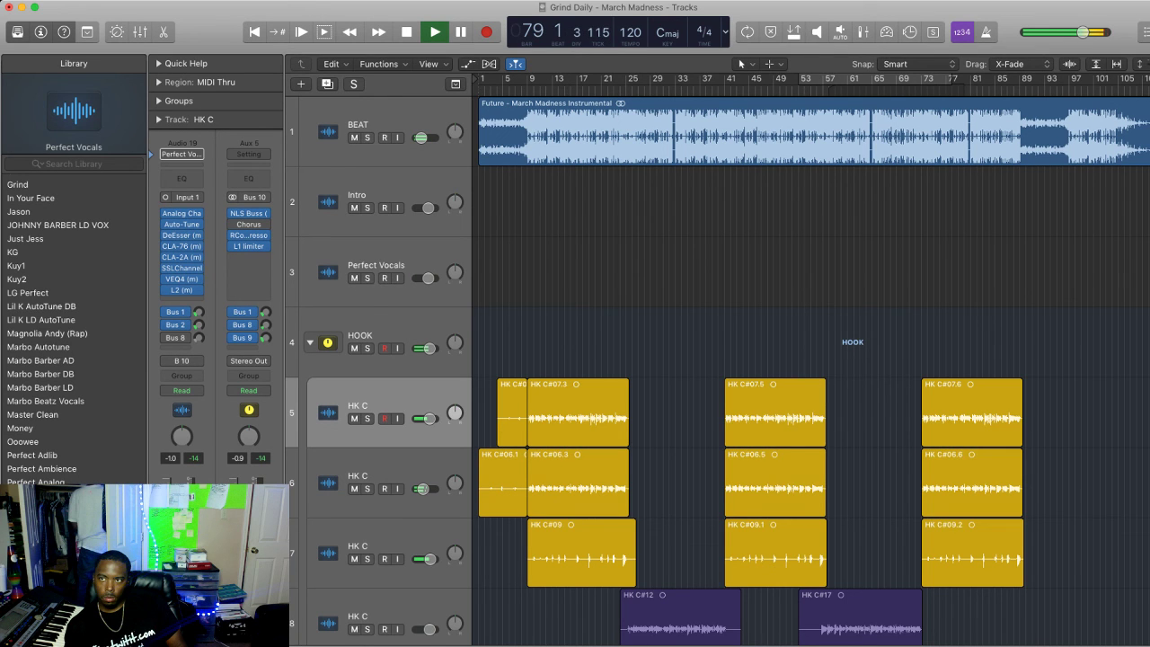
Audition the last hook with HK C track 6 muted, and unmute the track
key("super+Right")
key("super+Right")
key("super+Right")
key("super+Right")
key("super+Left")
key("super+Left")
key("super+Left")
key("super+Left")
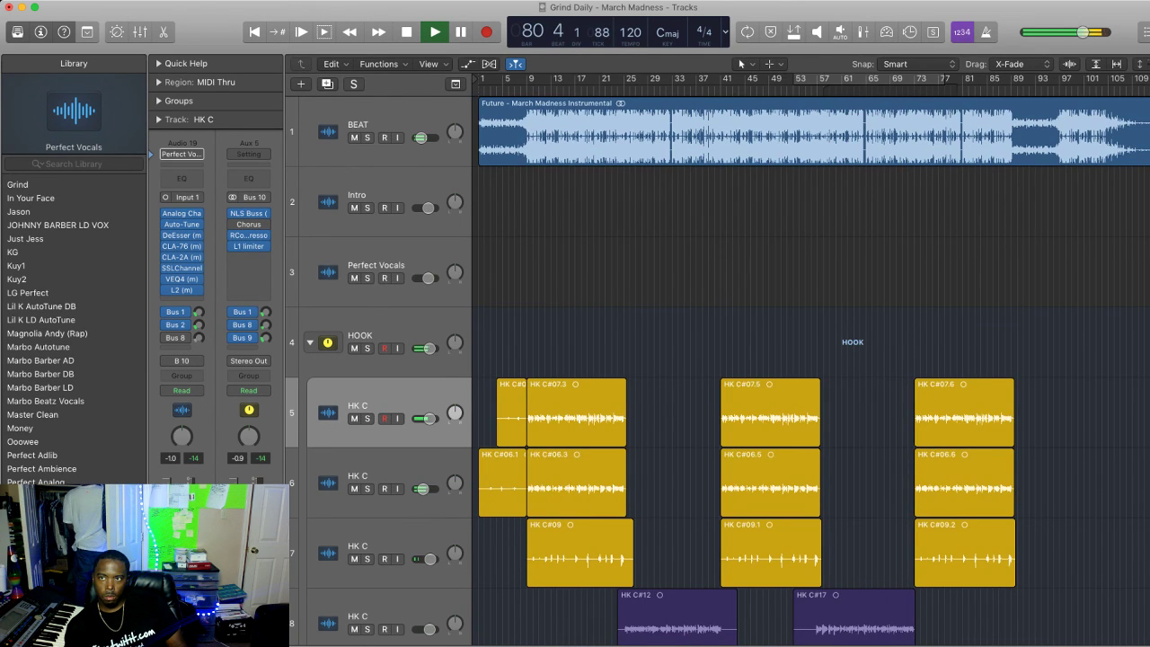
key("super+Up")
key("super+Up")
key("super+Up")
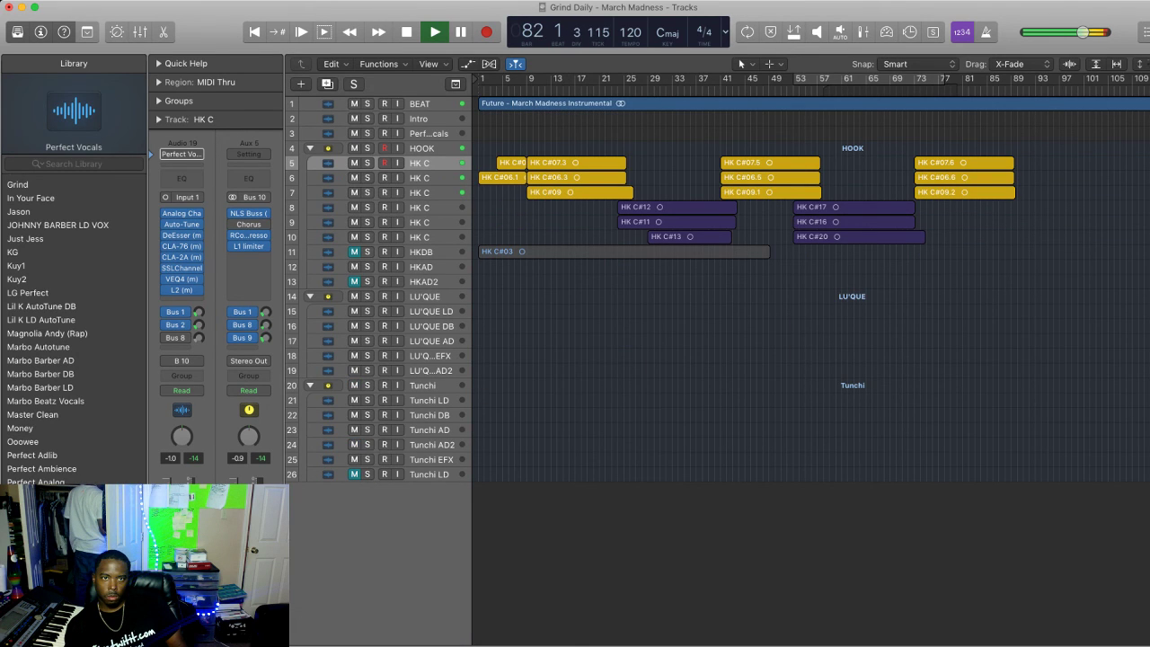
left_click(354, 178)
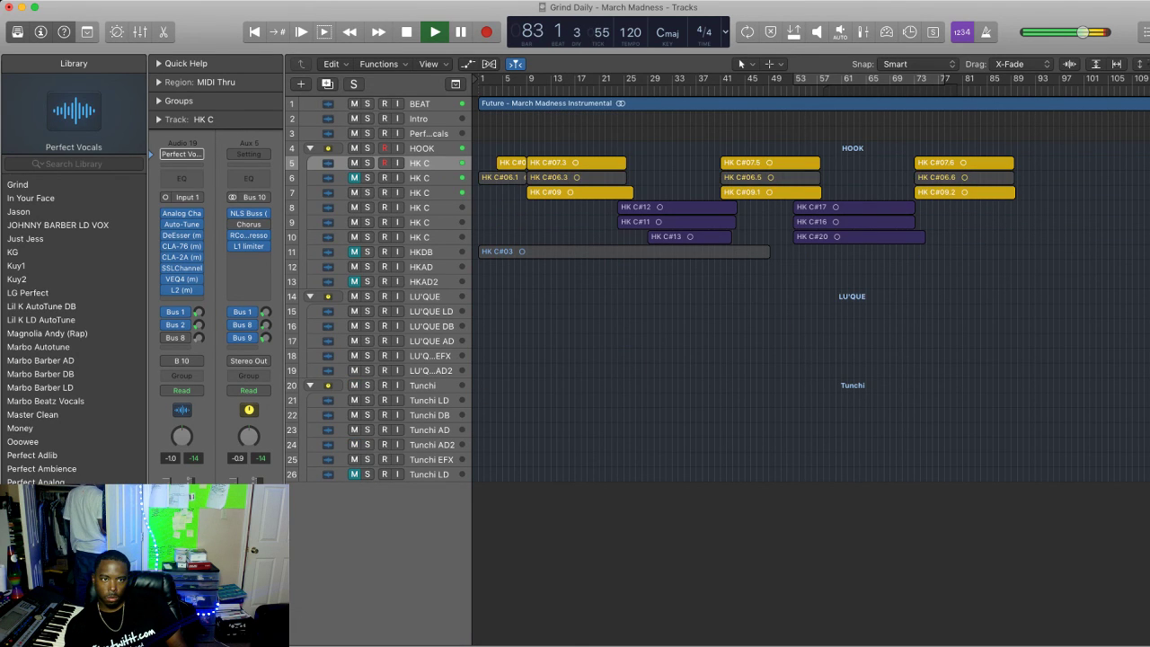
key("ctrl+m")
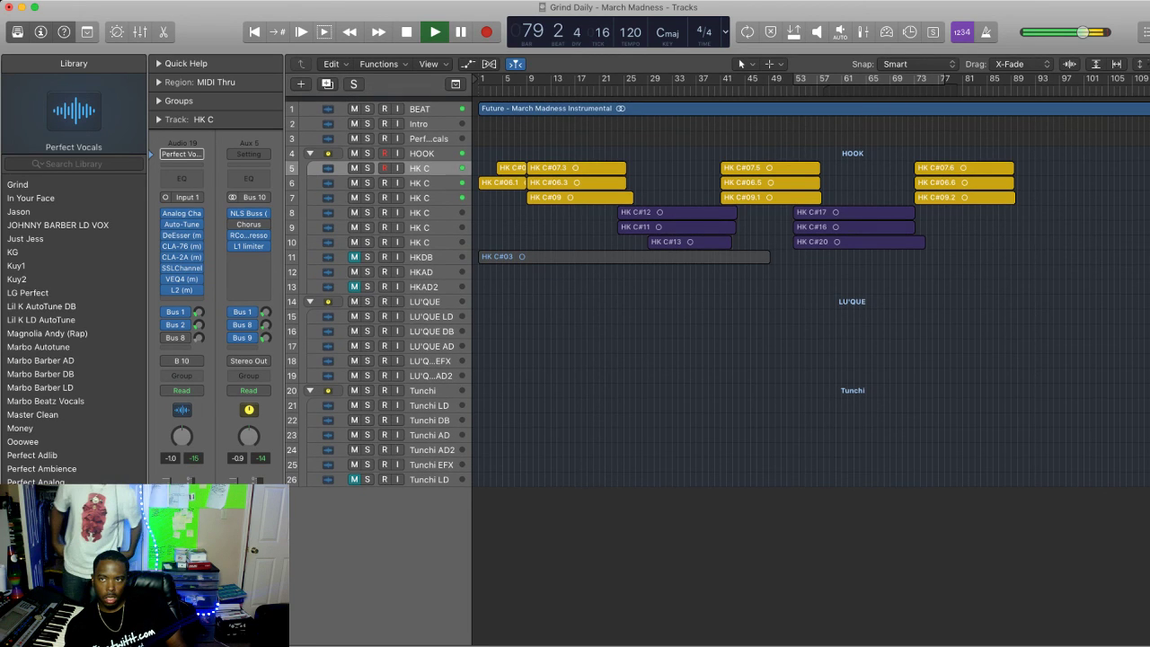
Split the instrumental region on the BEAT track at bar 97 and delete the part after the split
left_click(548, 108)
key("z")
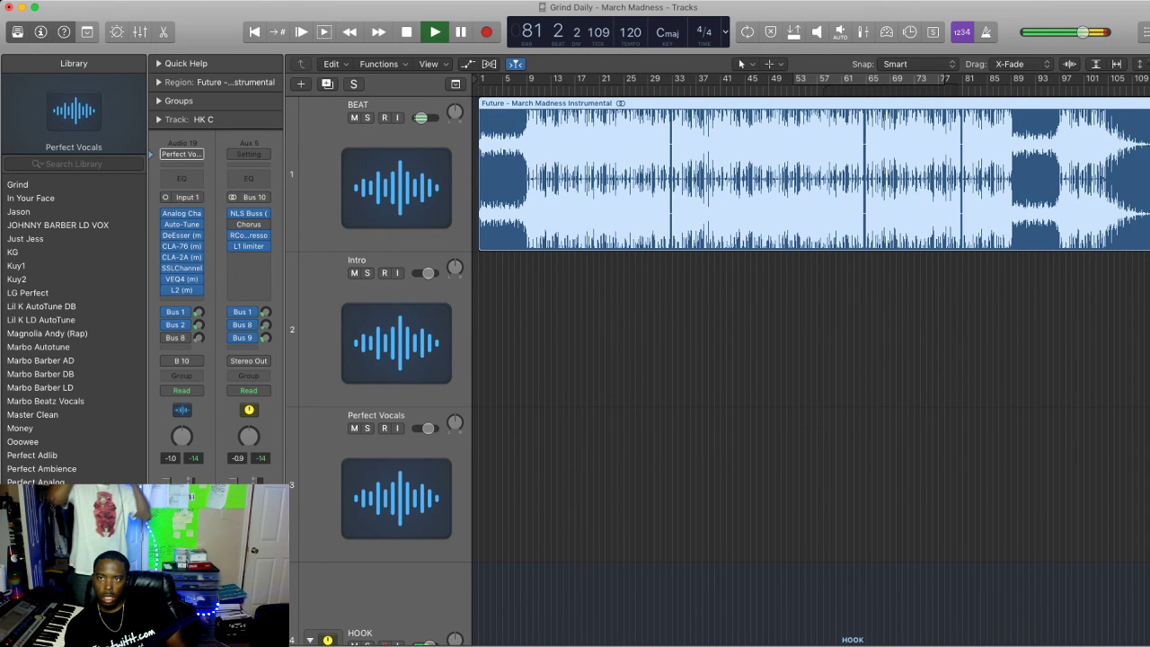
key("z")
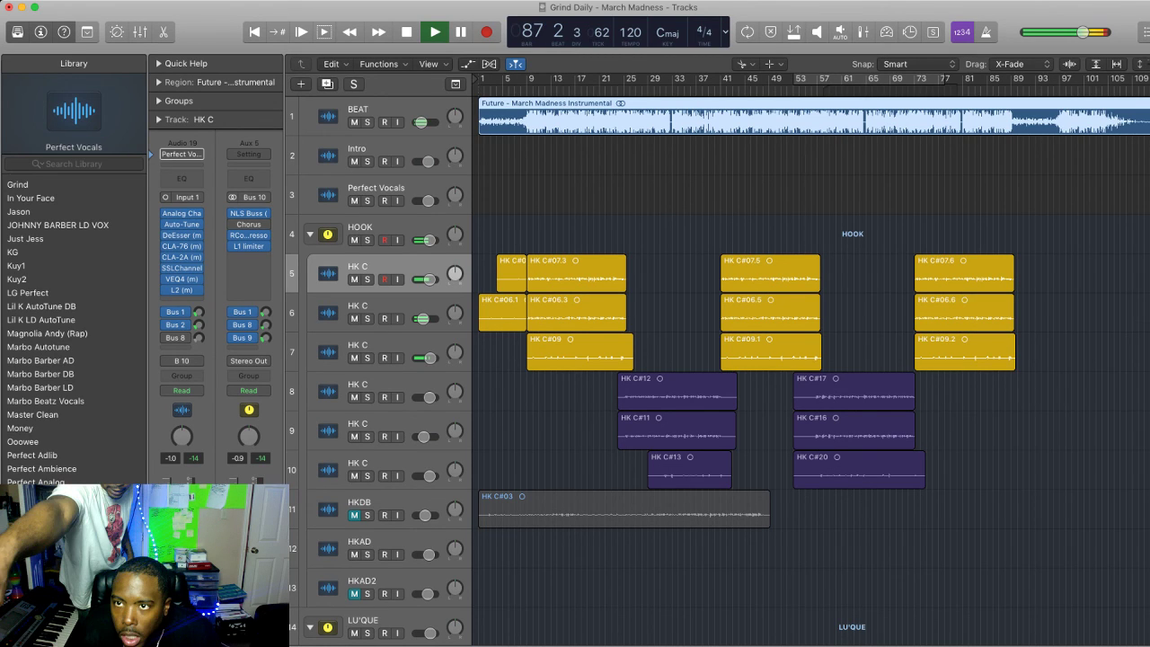
left_click(1060, 118)
key("t")
key("t")
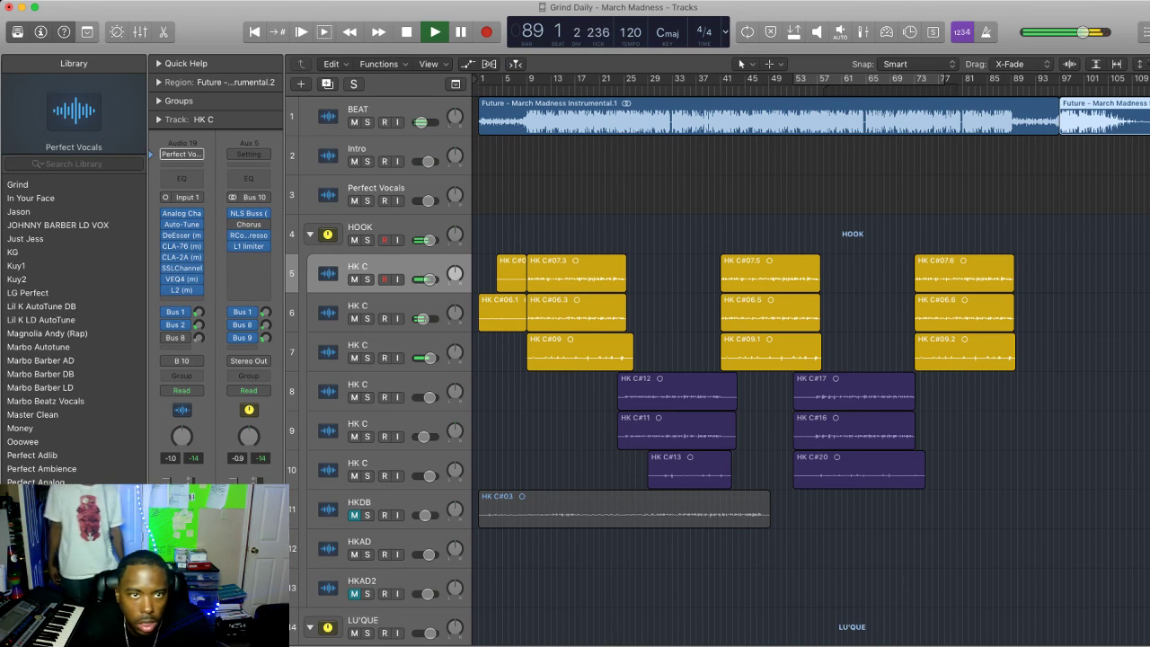
key("Delete")
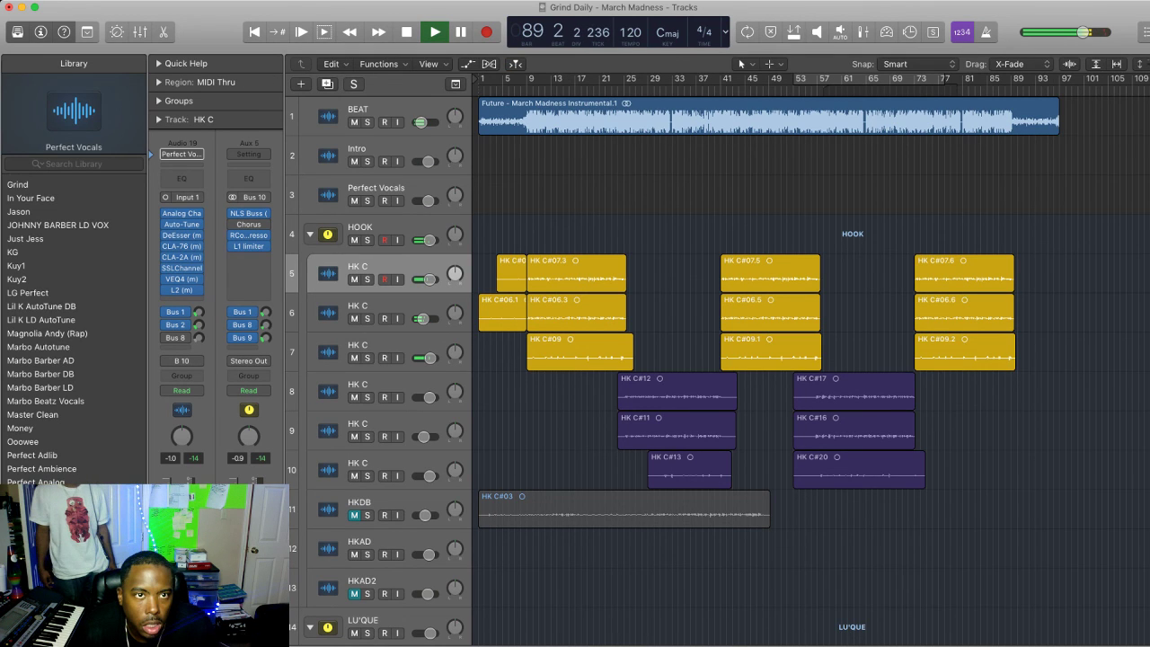
Duplicate the Intro track with its channel settings
left_click(395, 149)
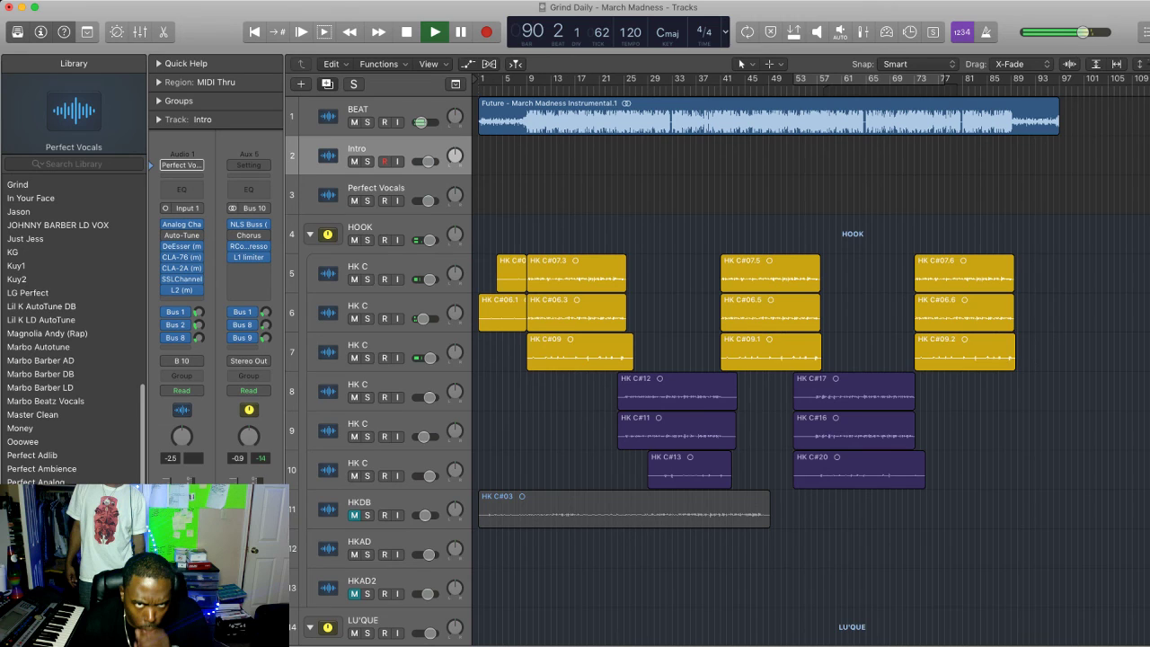
key("super+d")
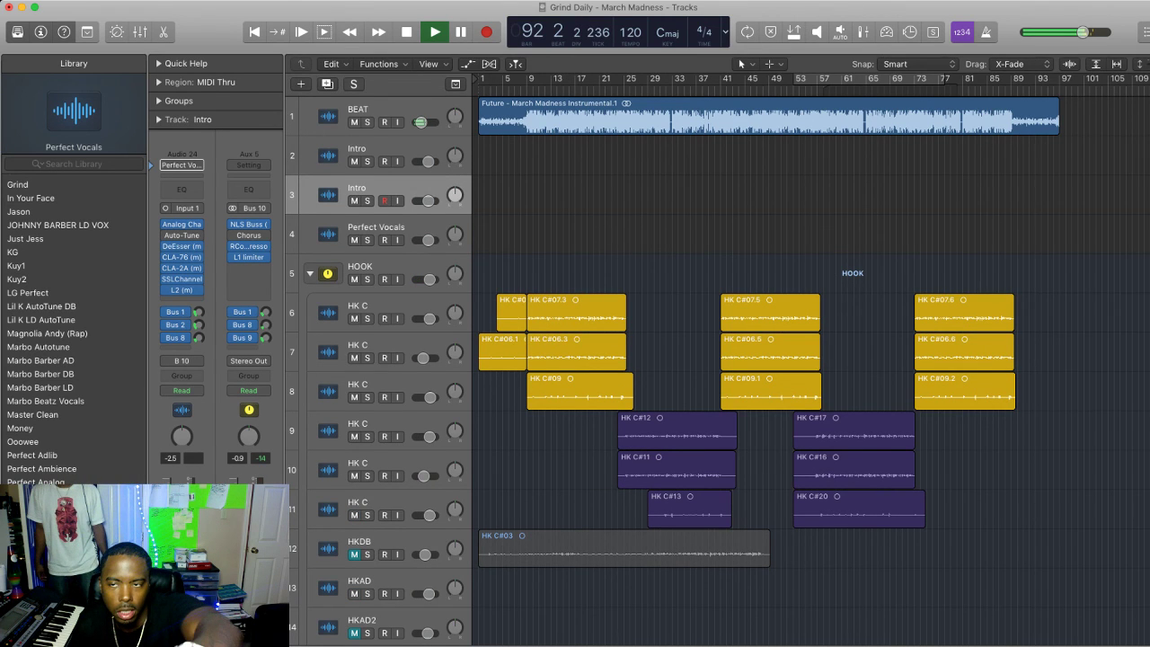
Split the instrumental region on the BEAT track at bar 9 and stop playback
left_click(769, 117)
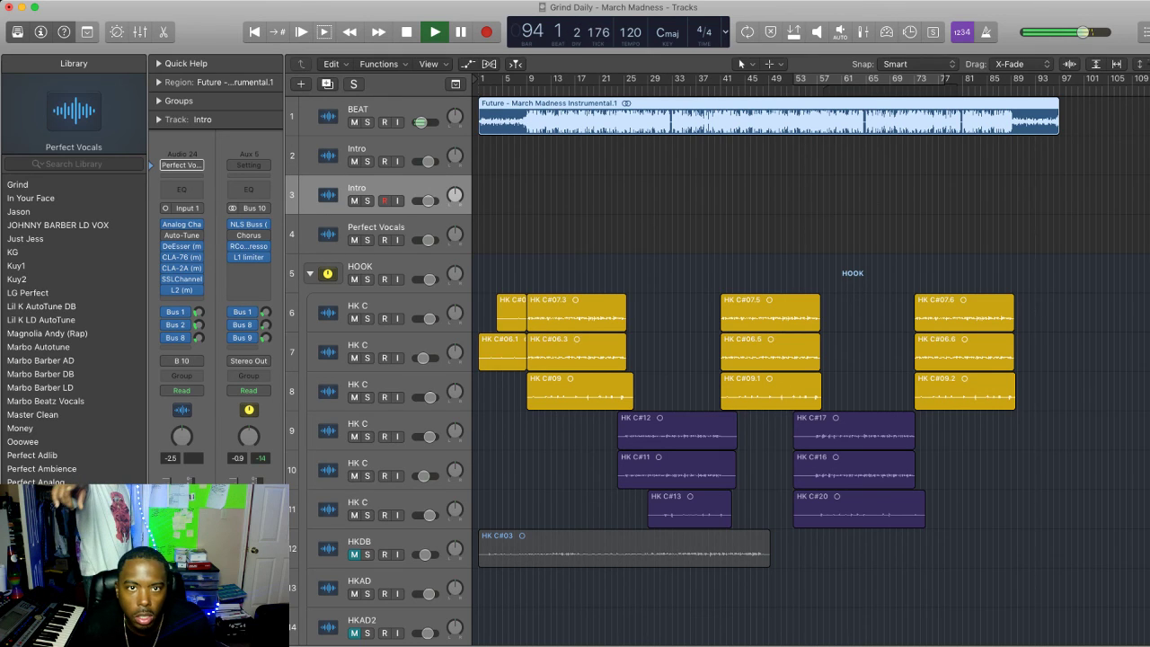
key("t")
key("i")
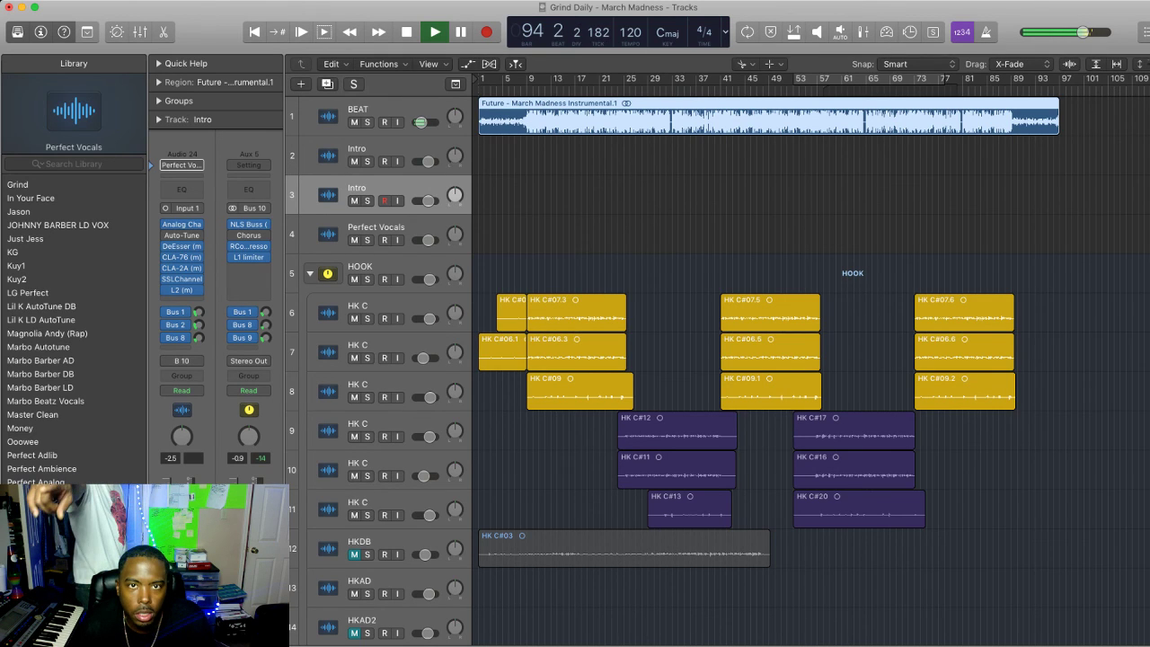
left_click(526, 117)
key("space")
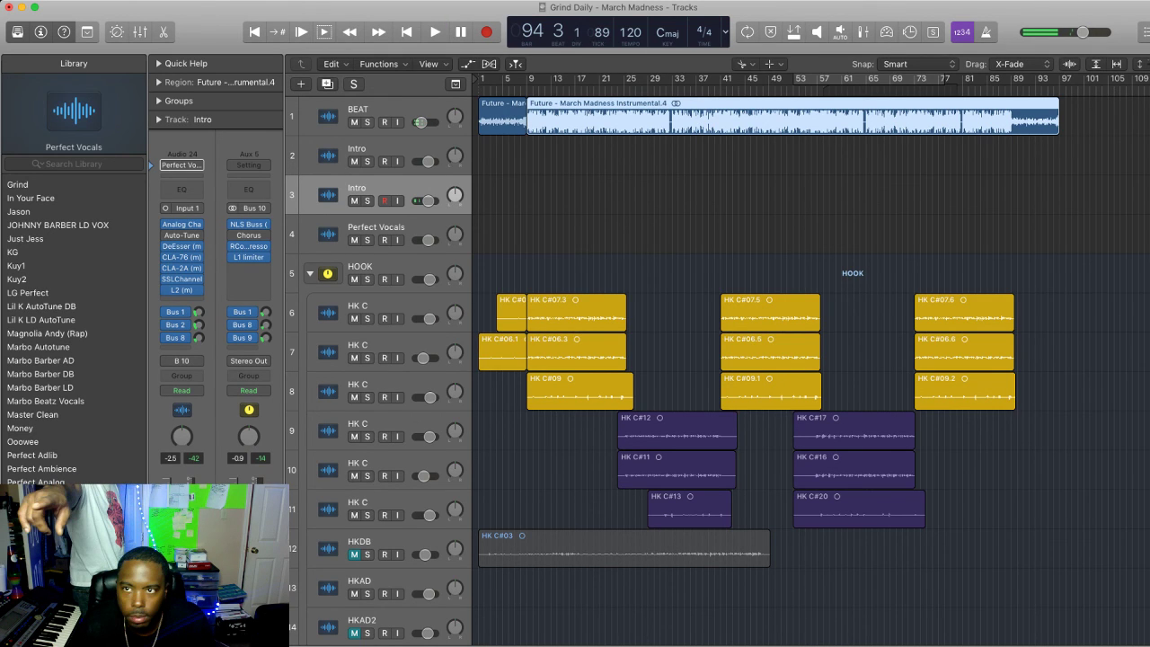
Place the opening instrumental piece at bar 89 and extend it, trim the main region to bars 1 through 89, and start playback
key("t")
key("t")
left_click(503, 118)
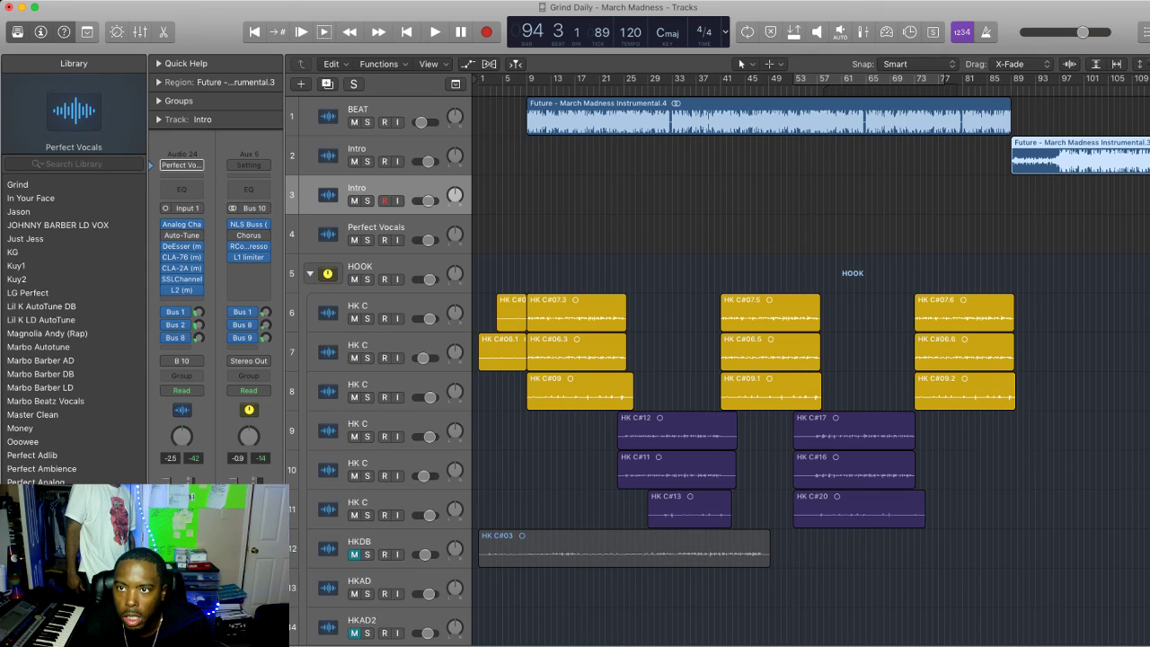
key("space")
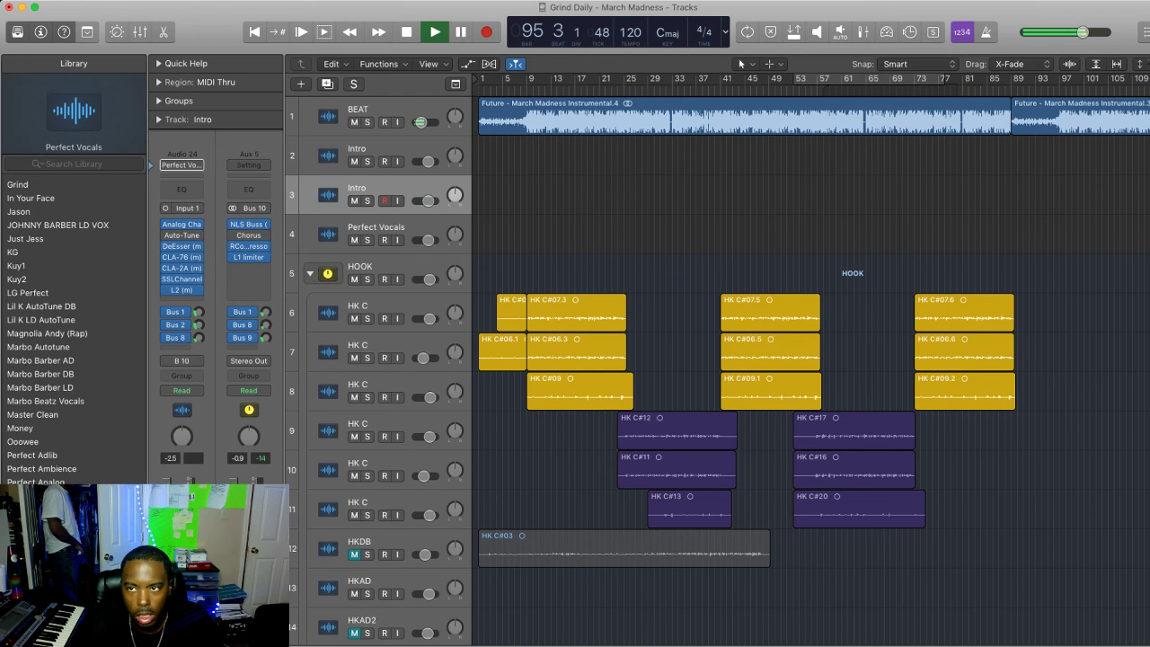
Raise the BEAT track's OneKnob Filter automation dip at bar 115 to 10.0 and hide the automation parameters
scroll(809, 359, "right", 5)
left_click(970, 116)
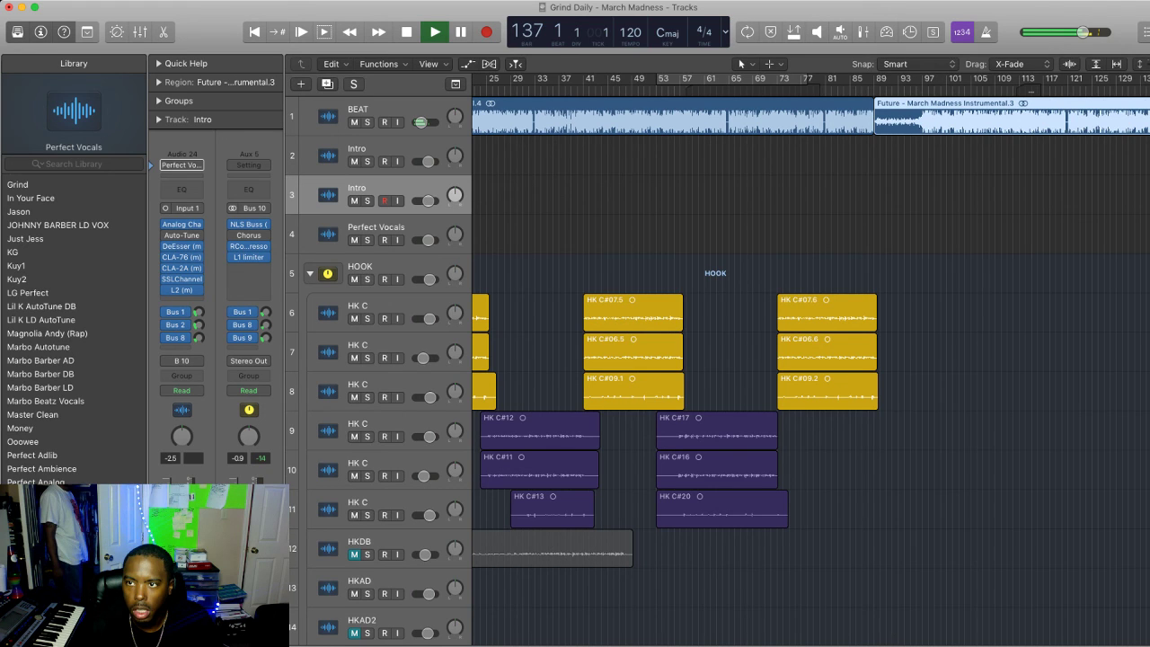
scroll(808, 359, "right", 2)
left_click(386, 110)
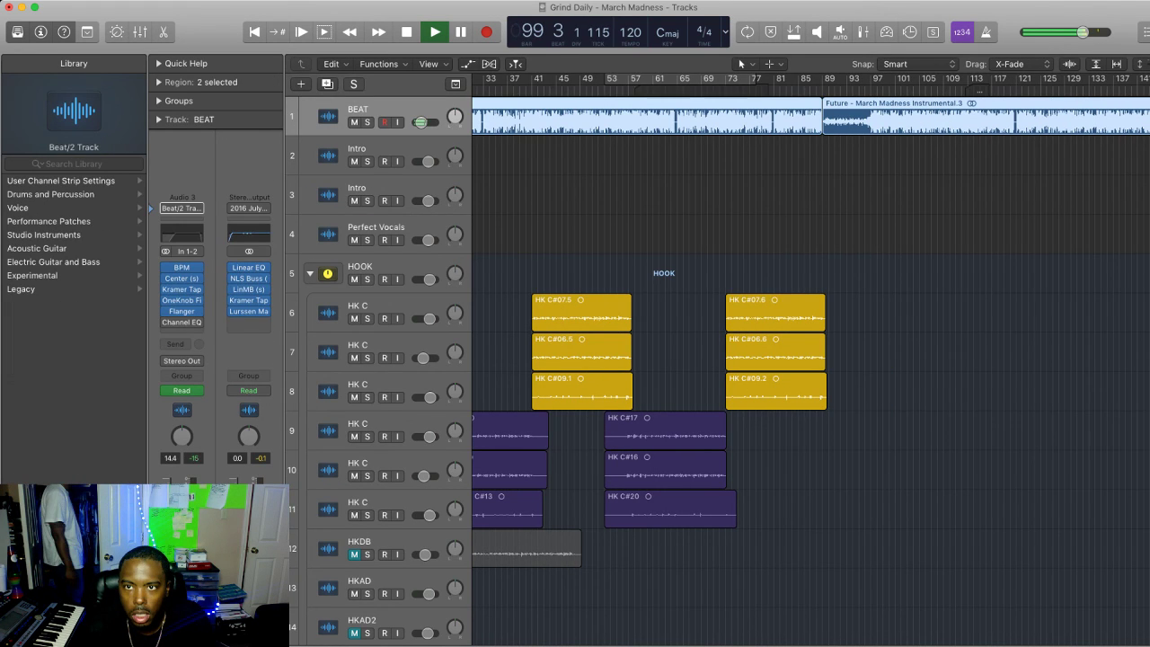
key("a")
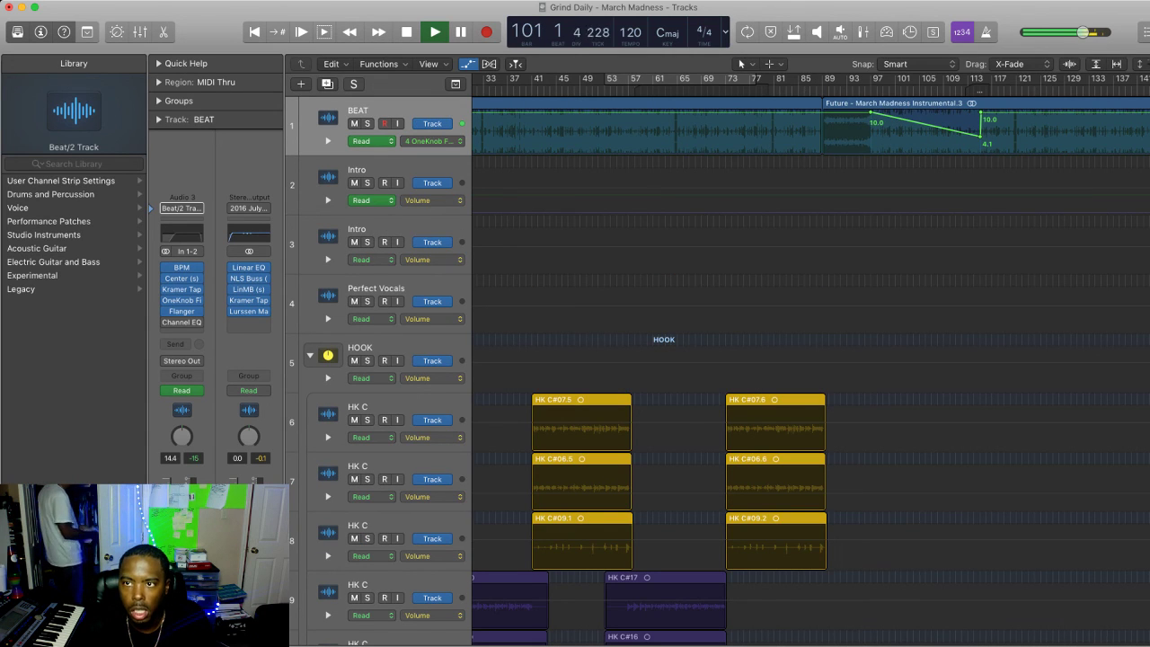
left_click_drag(981, 136, 981, 112)
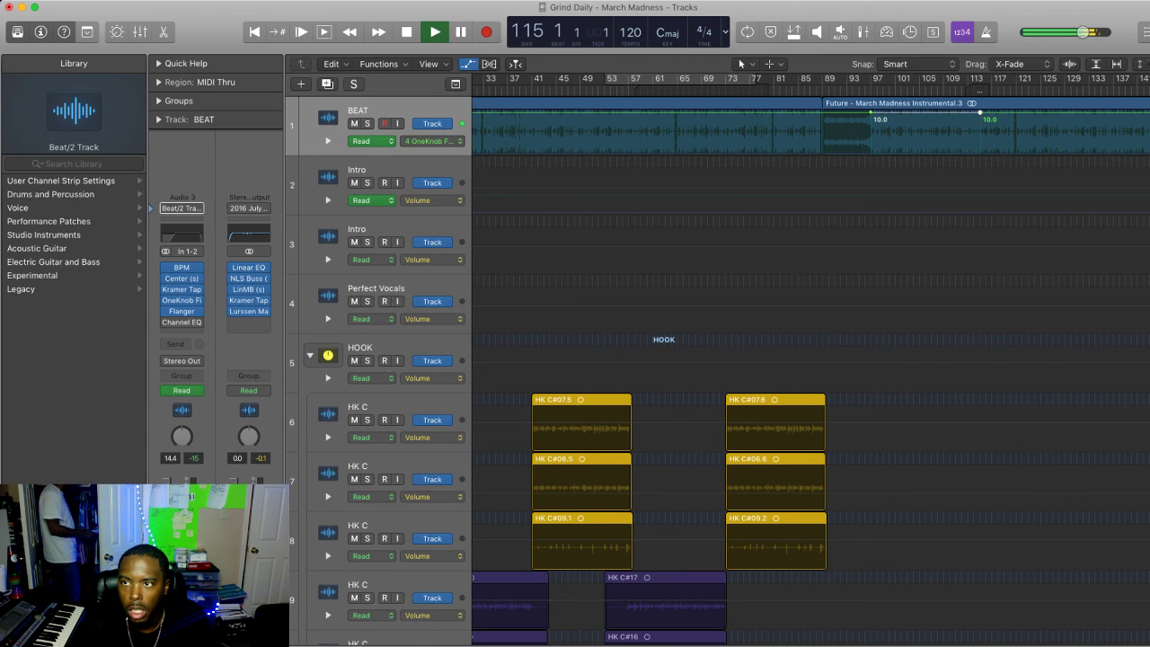
key("super+Left")
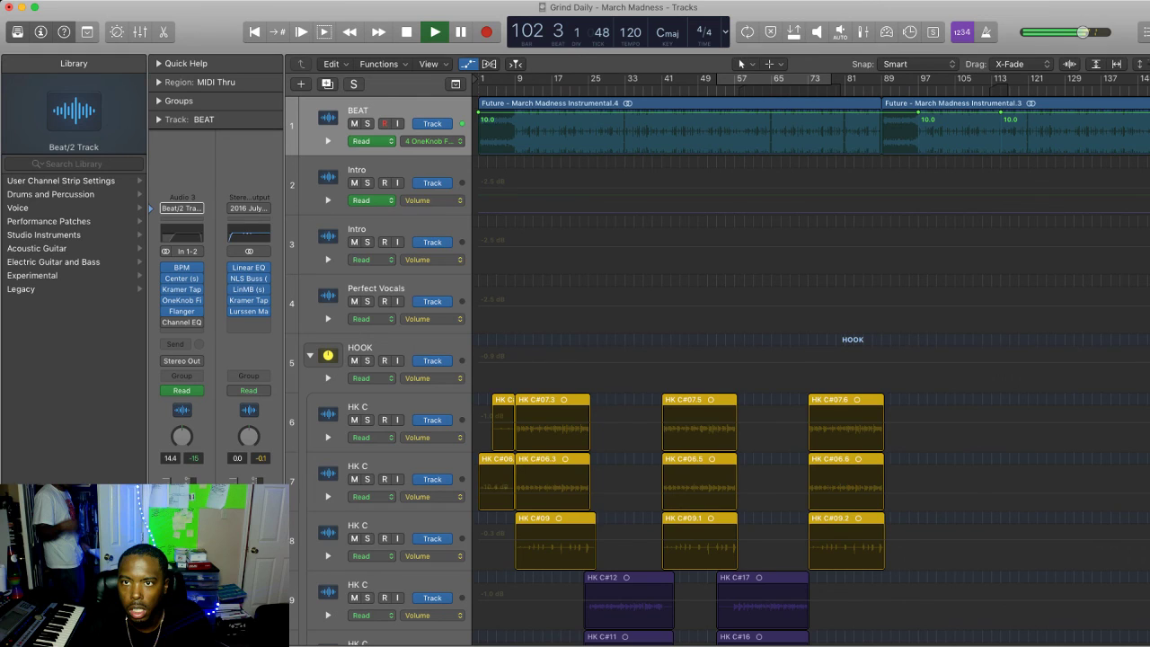
key("a")
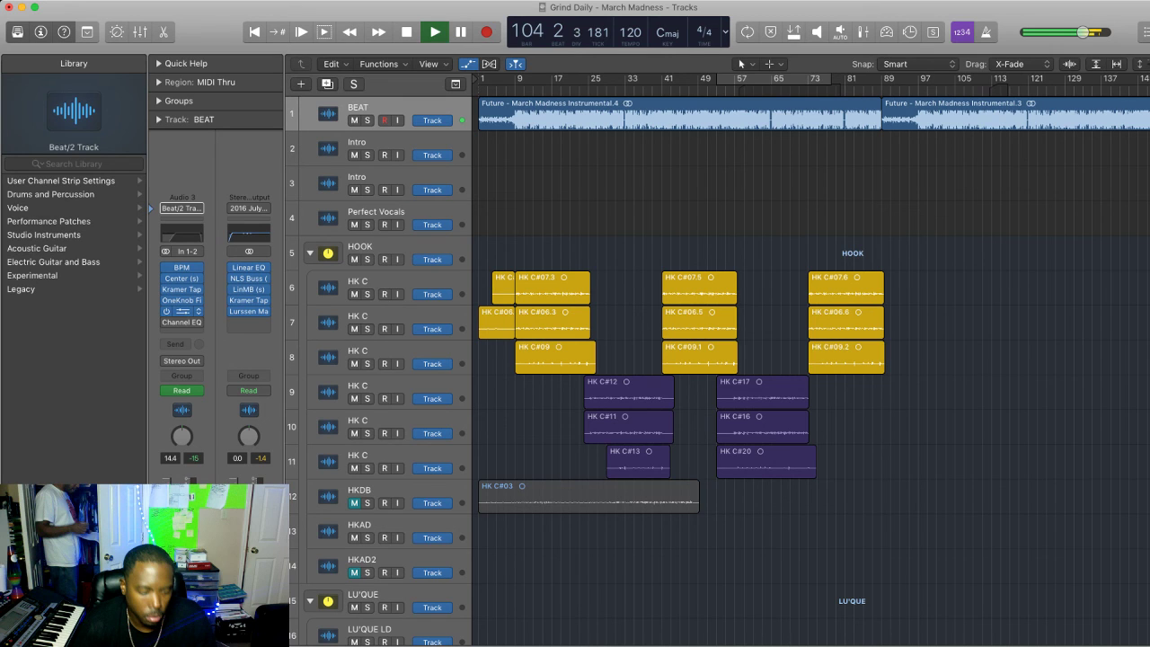
Set the BEAT track's Flanger insert automation to Bypassed between bars 97 and 115, deleting the leftover point at bar 115
key("a")
left_click(395, 107)
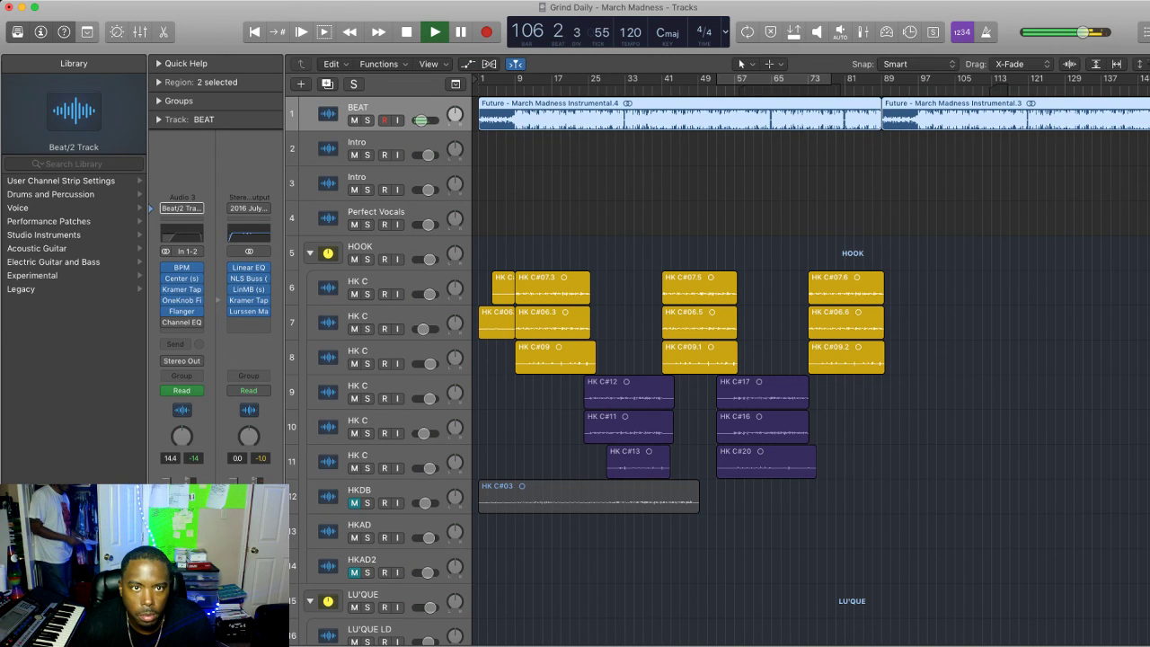
key("a")
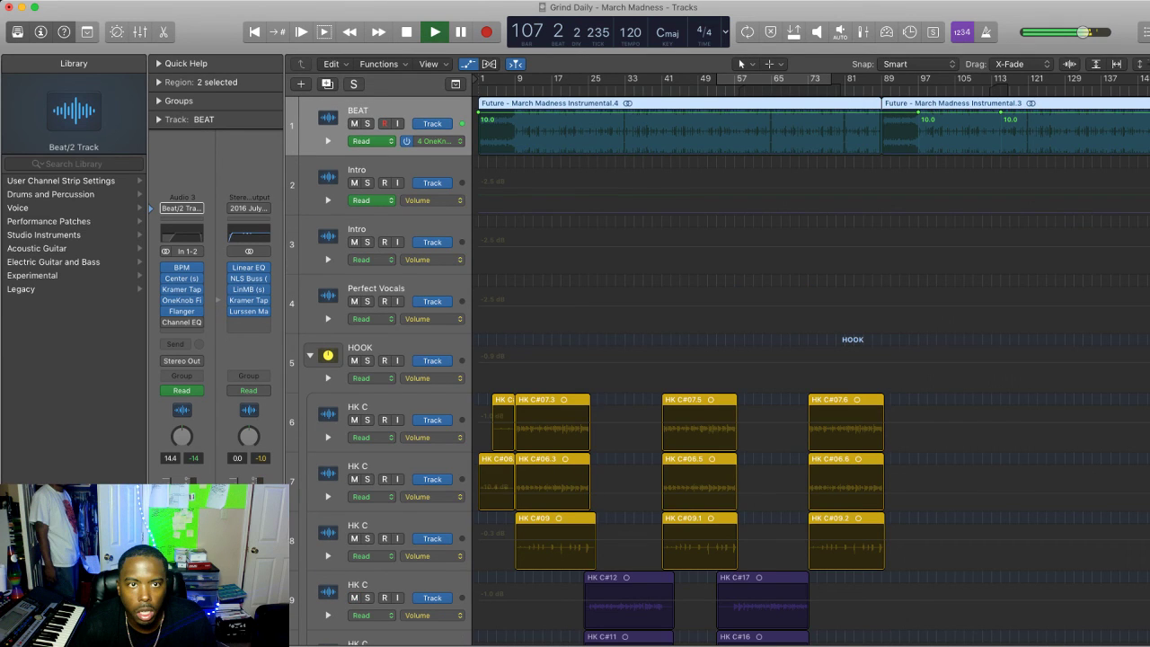
key("ctrl+super+Right")
key("ctrl+super+Right")
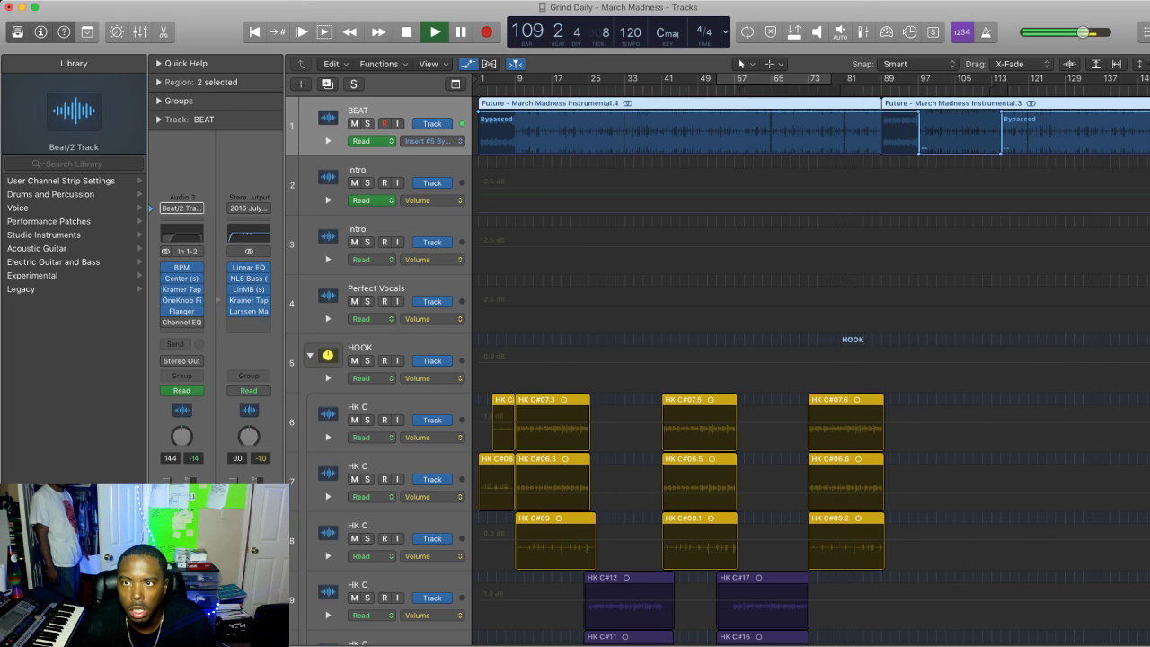
left_click_drag(960, 153, 960, 112)
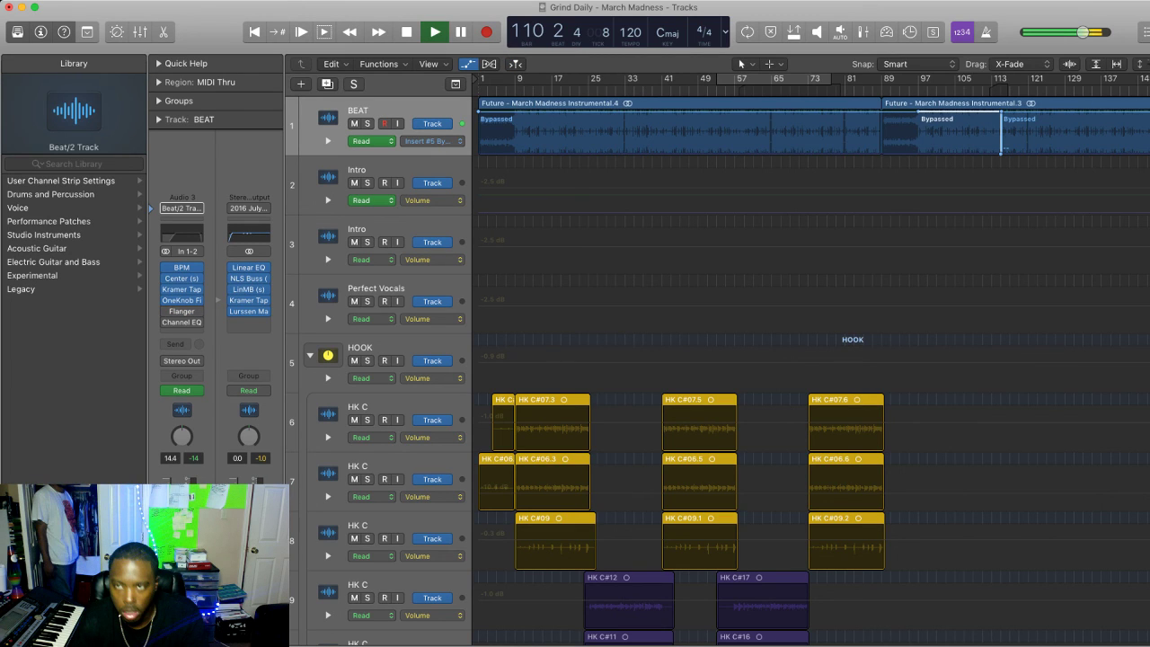
left_click(1001, 153)
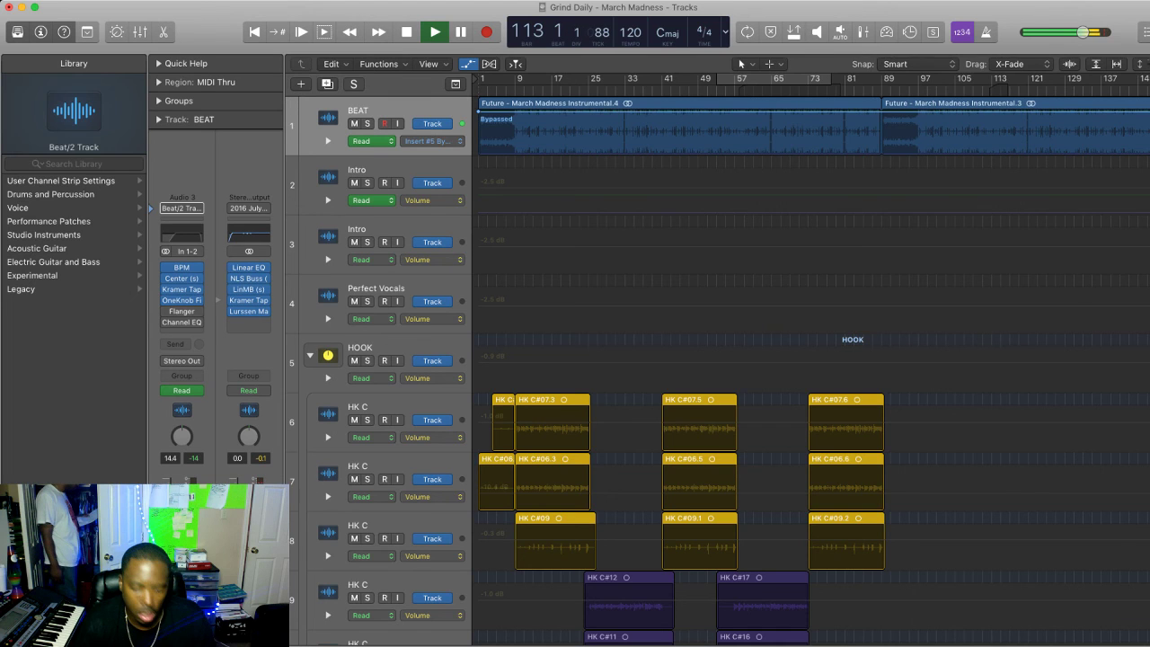
Play the beat transition from about bar 86, hide the automation, shrink the track heights, and stop playback
left_click(873, 91)
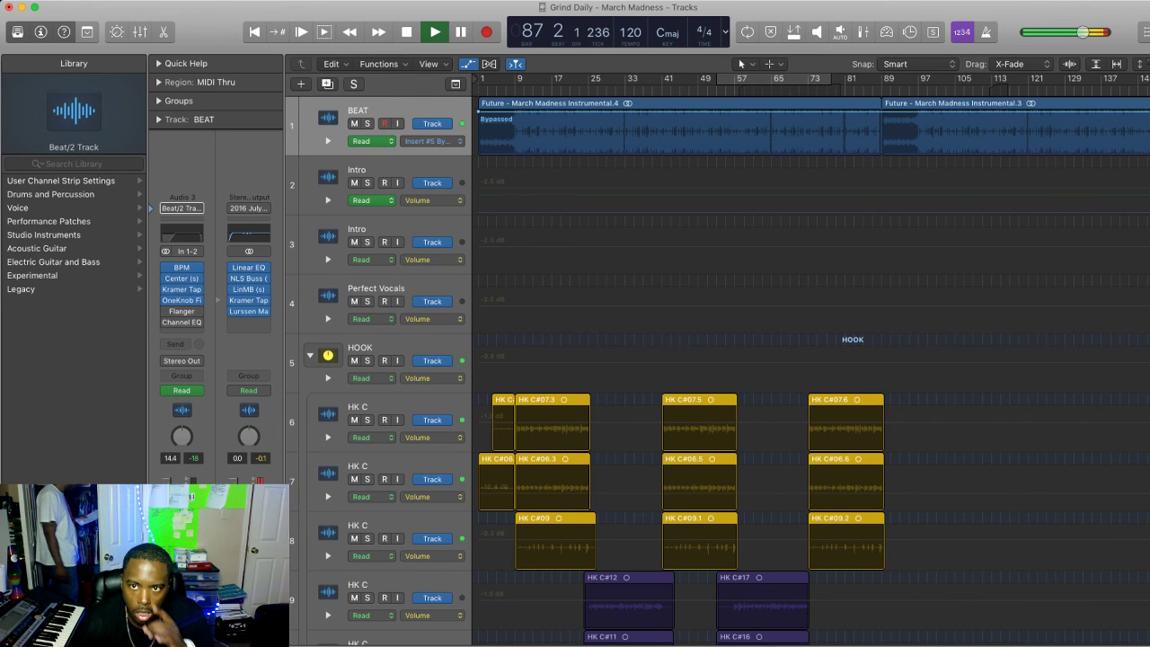
key("a")
key("super+Up")
key("super+Up")
key("super+Up")
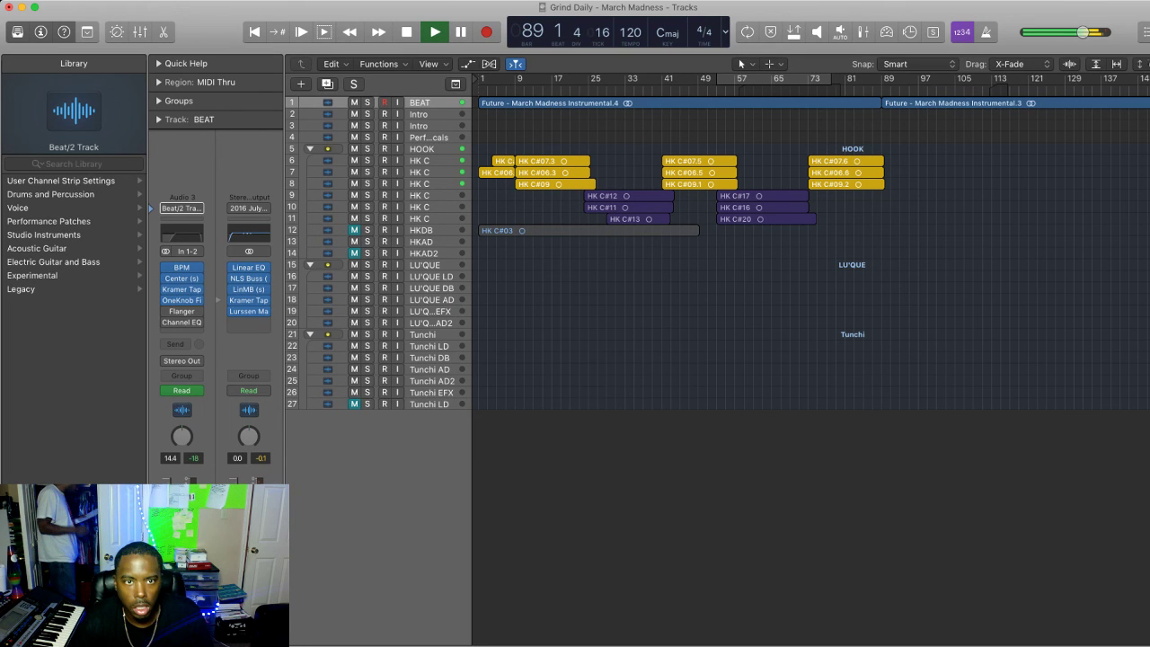
key("space")
Cycle from bar 85 onward, record-enable the first purple-region HK C track, and turn on Low Latency Mode
left_click(419, 196)
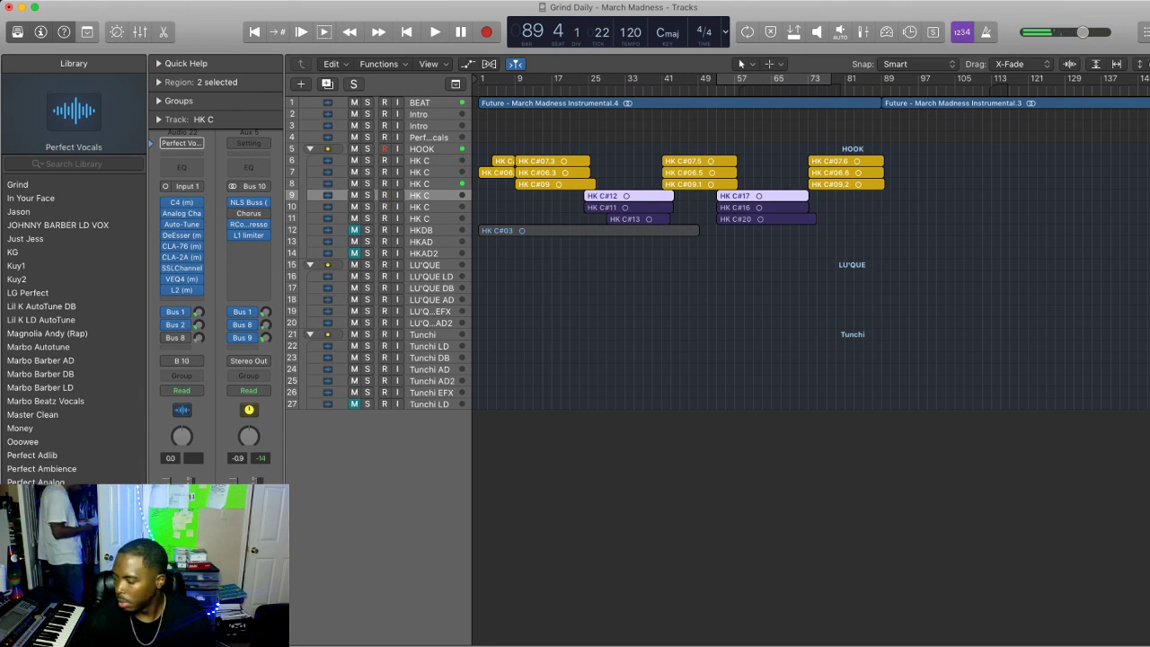
left_click_drag(864, 79, 1143, 79)
key("ctrl+r")
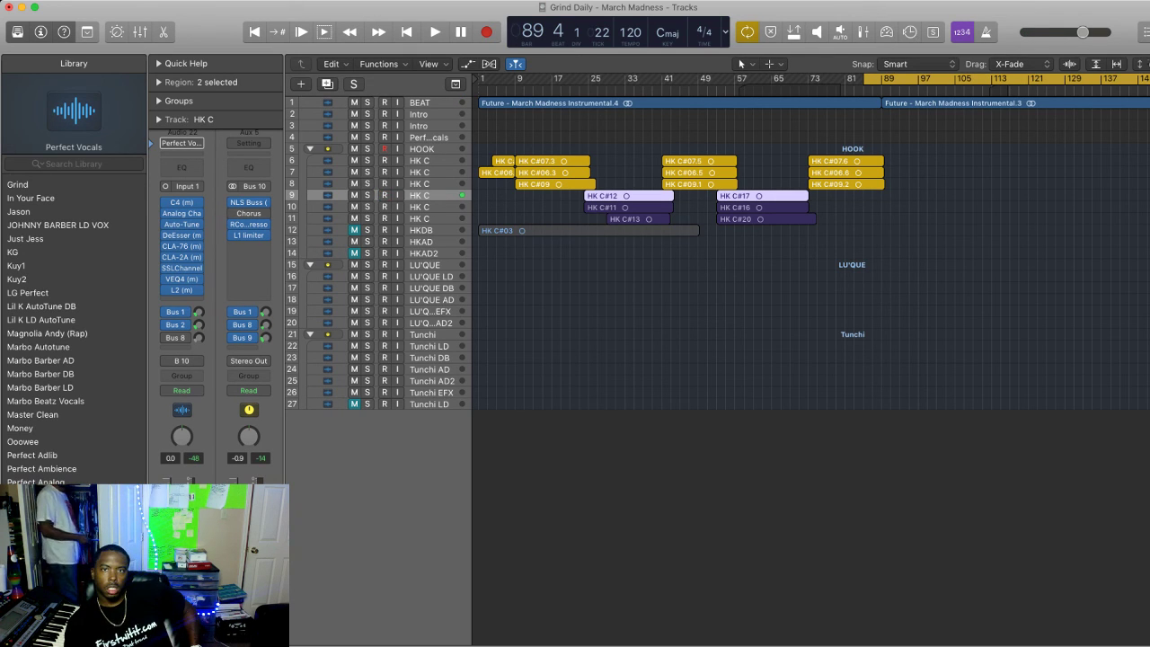
left_click(888, 33)
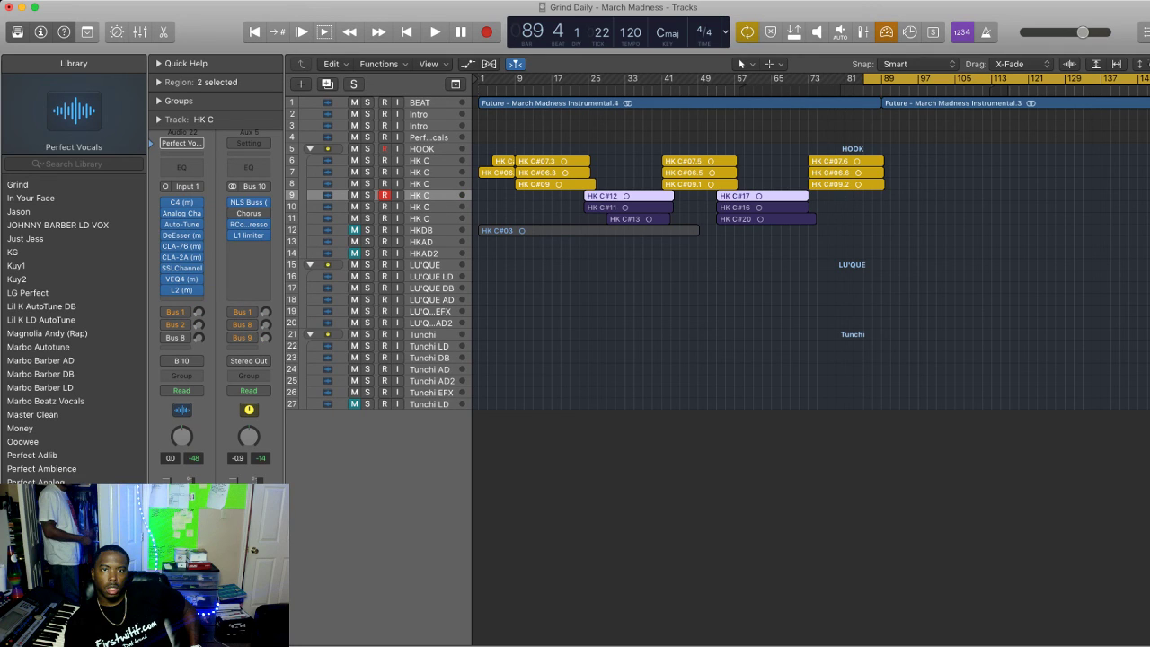
Try to record a vocal take from bar 85 on the record-enabled HK C track, stopping and restarting once
key("r")
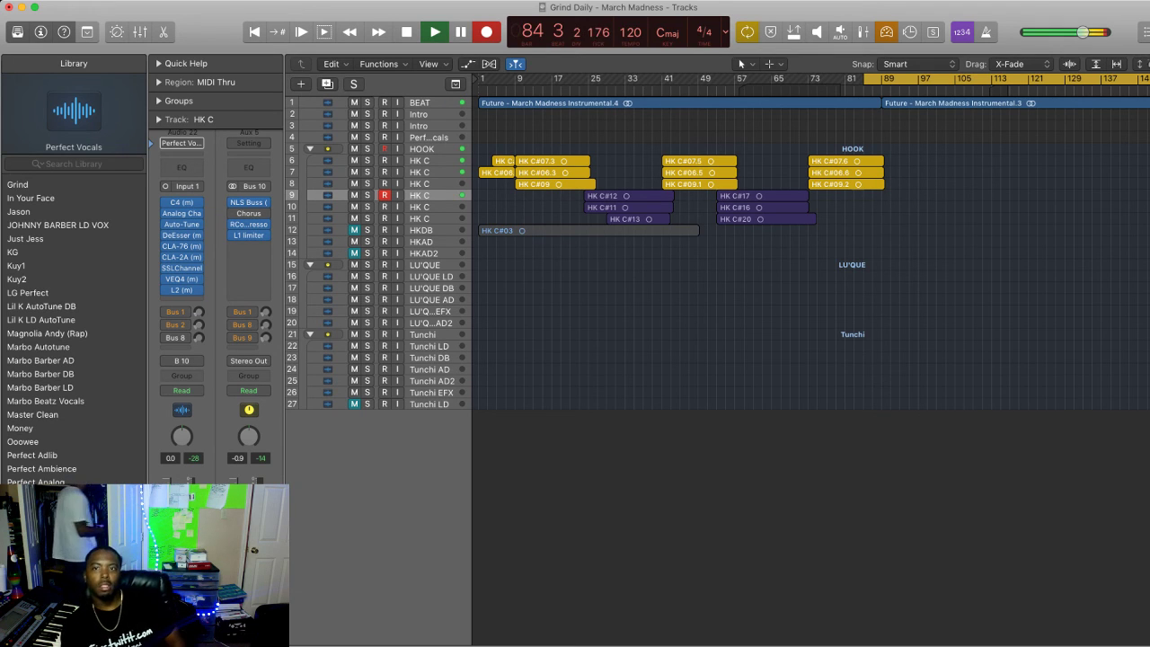
key("space")
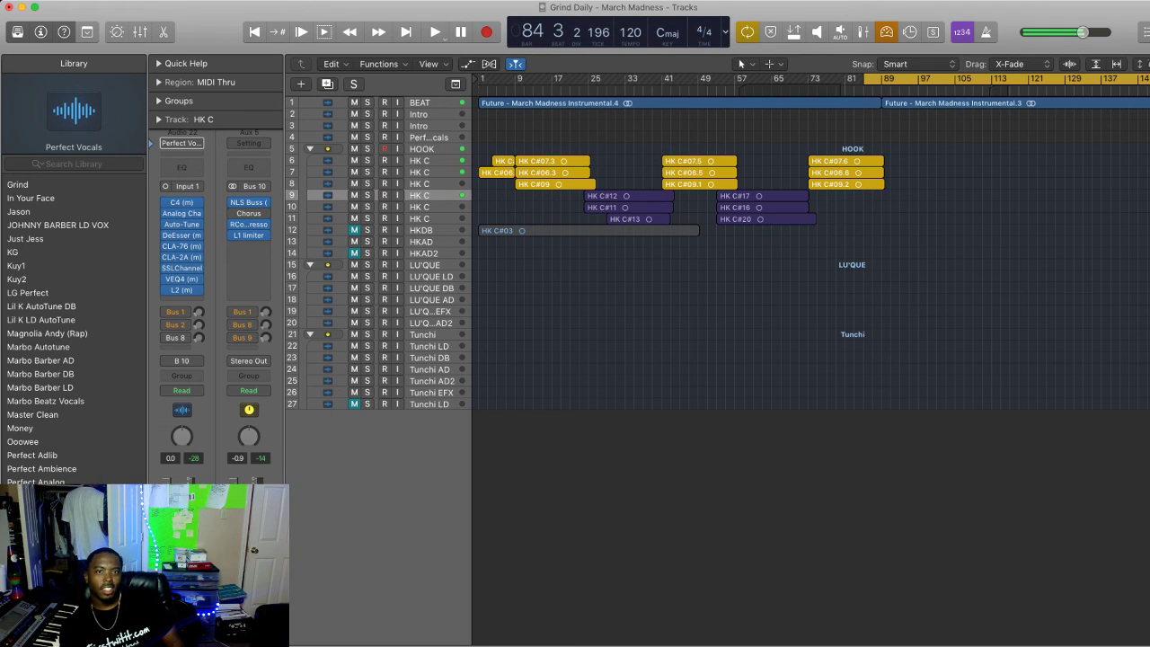
key("r")
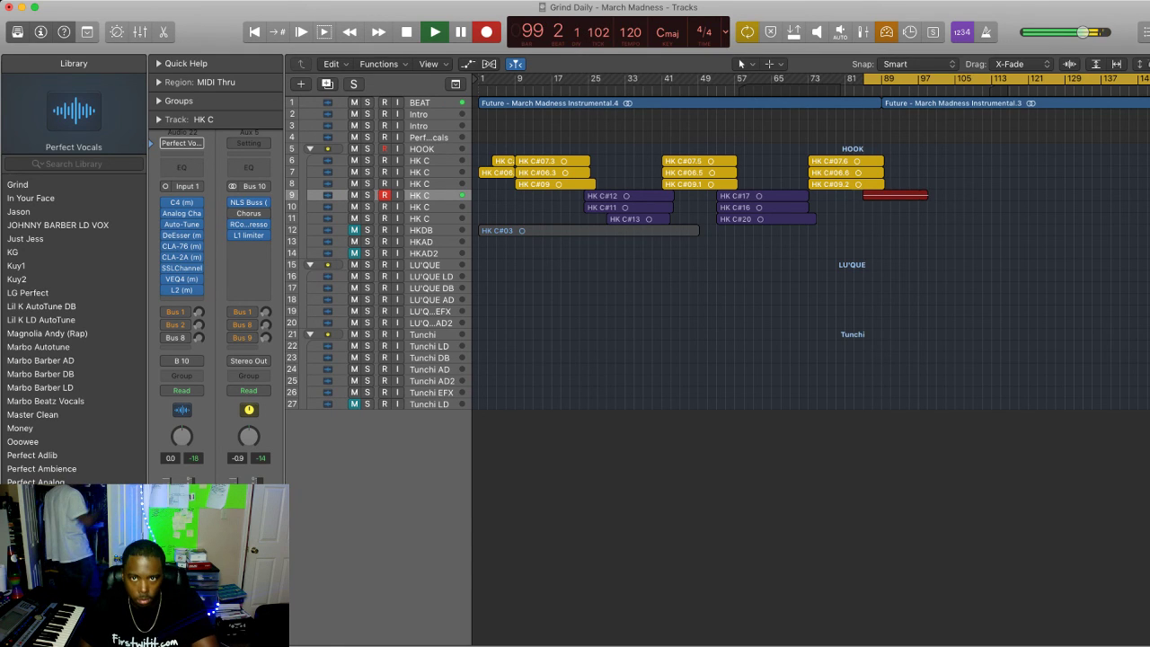
key("space")
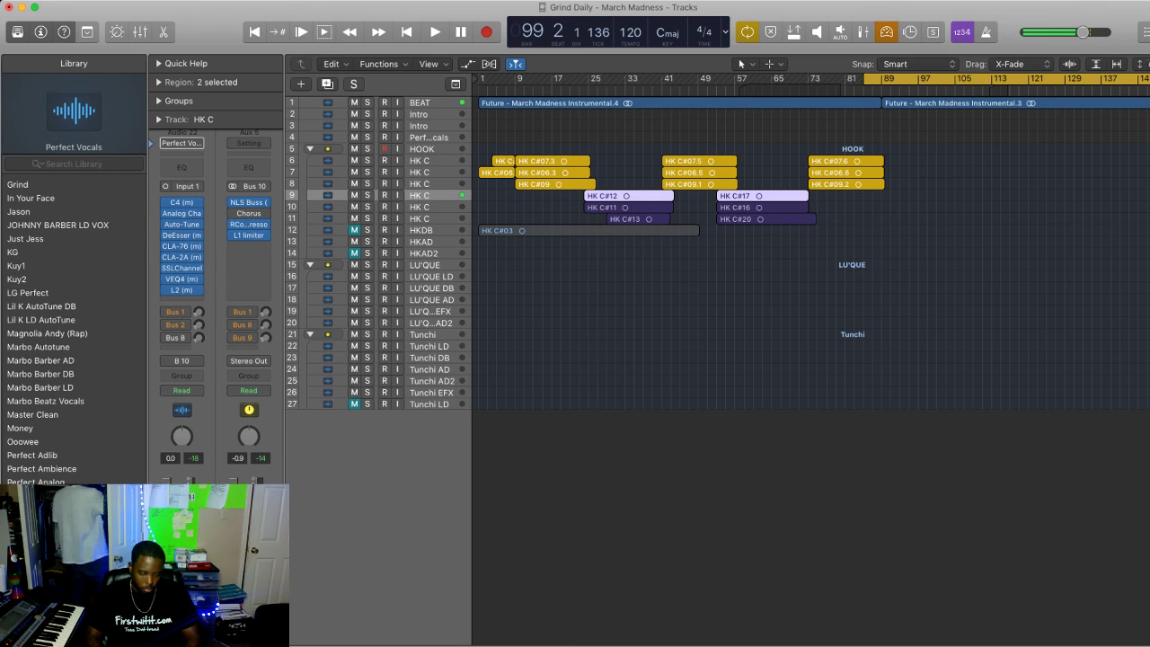
Record a vocal take from bar 85 on the armed HK C track and trim its end to about bar 95
key("r")
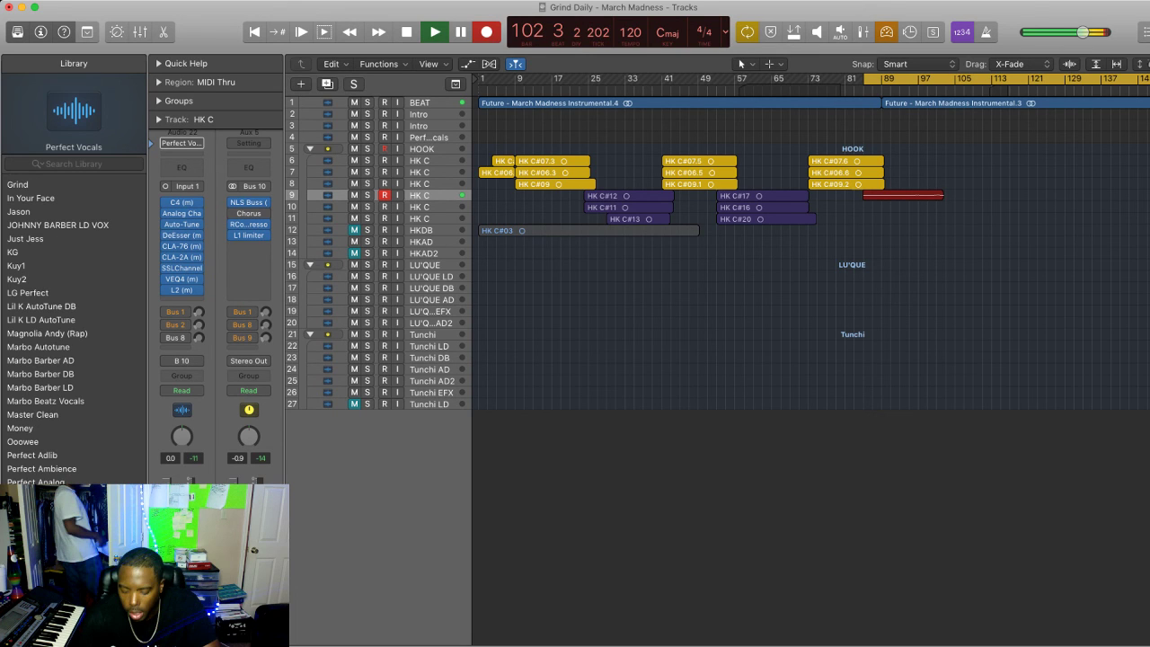
key("space")
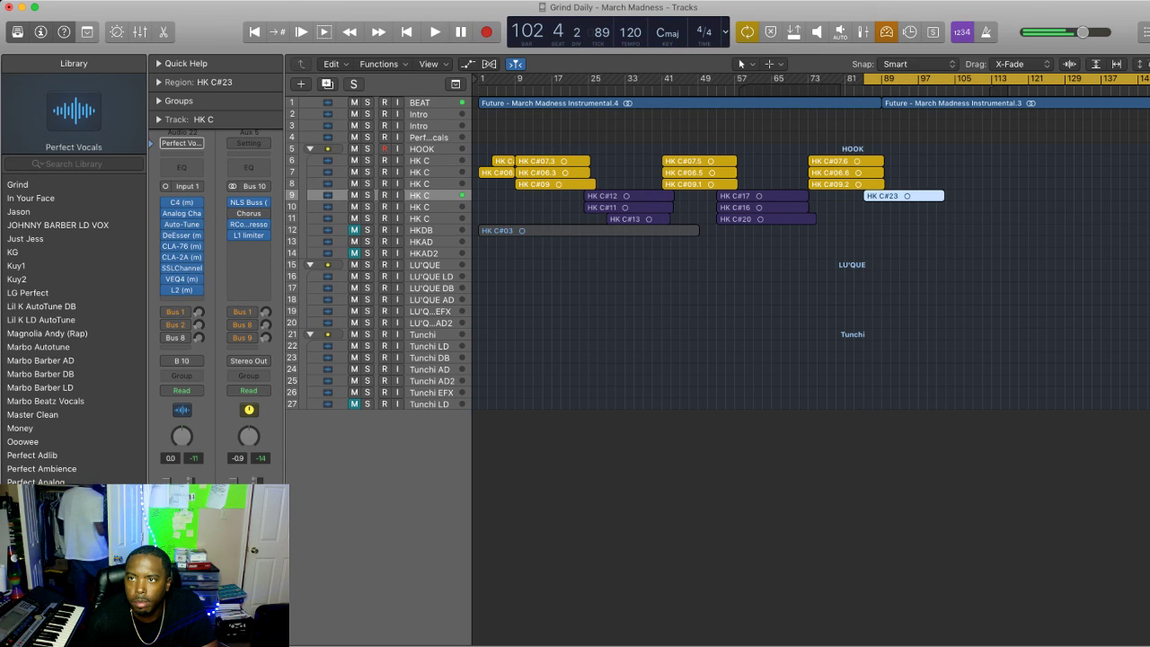
key("super+Down")
key("super+Down")
key("super+Down")
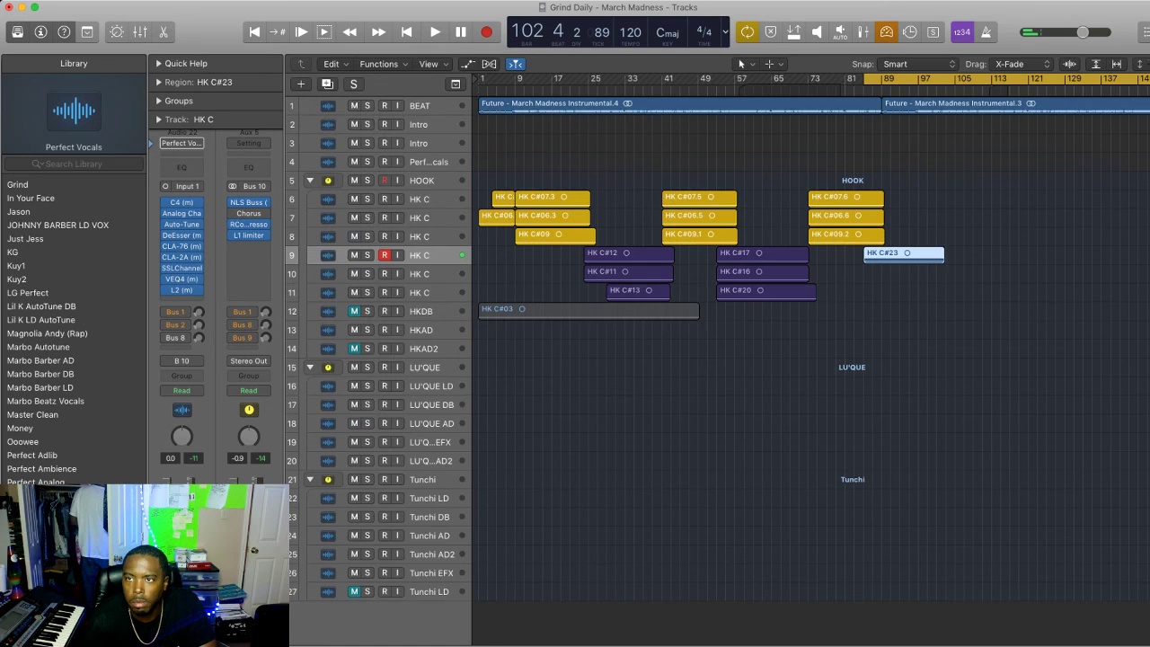
key("super+Down")
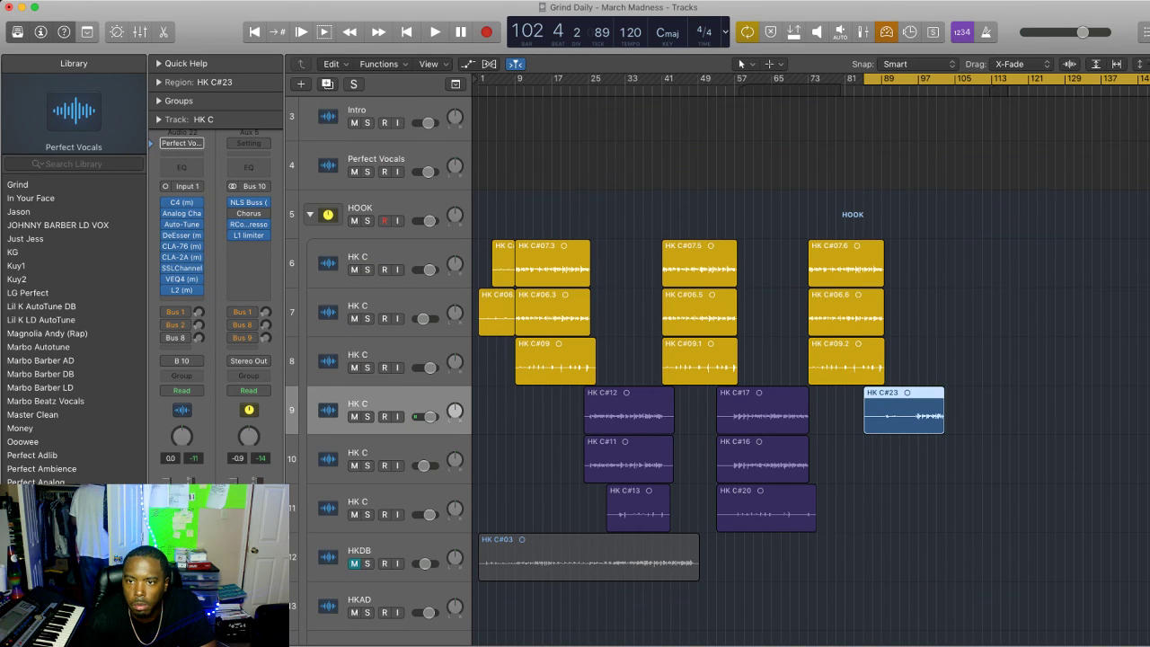
left_click_drag(944, 418, 913, 418)
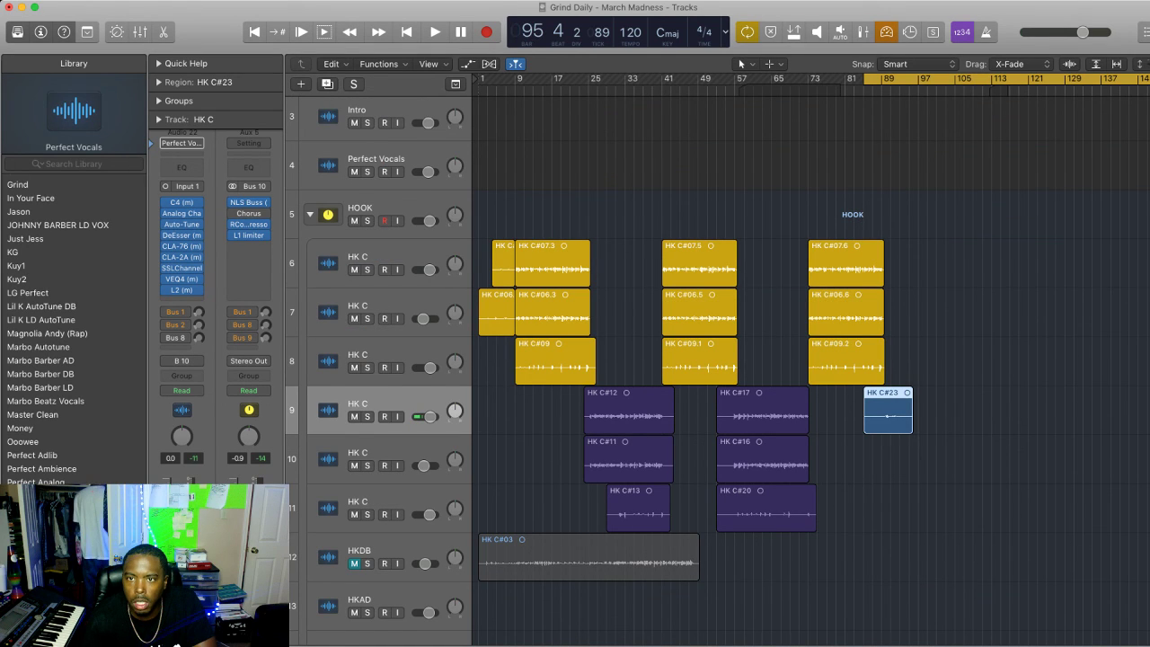
Shift the cycle start to about bar 91, duplicate the HK C track, and move the new take onto the duplicate
left_click_drag(865, 79, 892, 79)
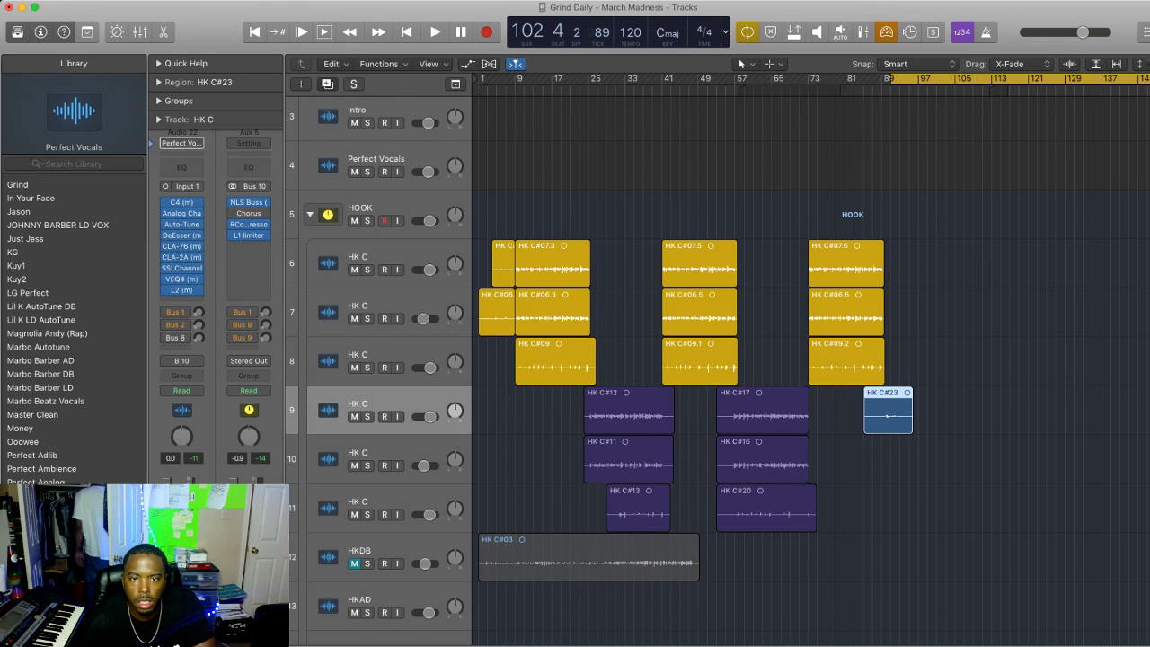
key("super+d")
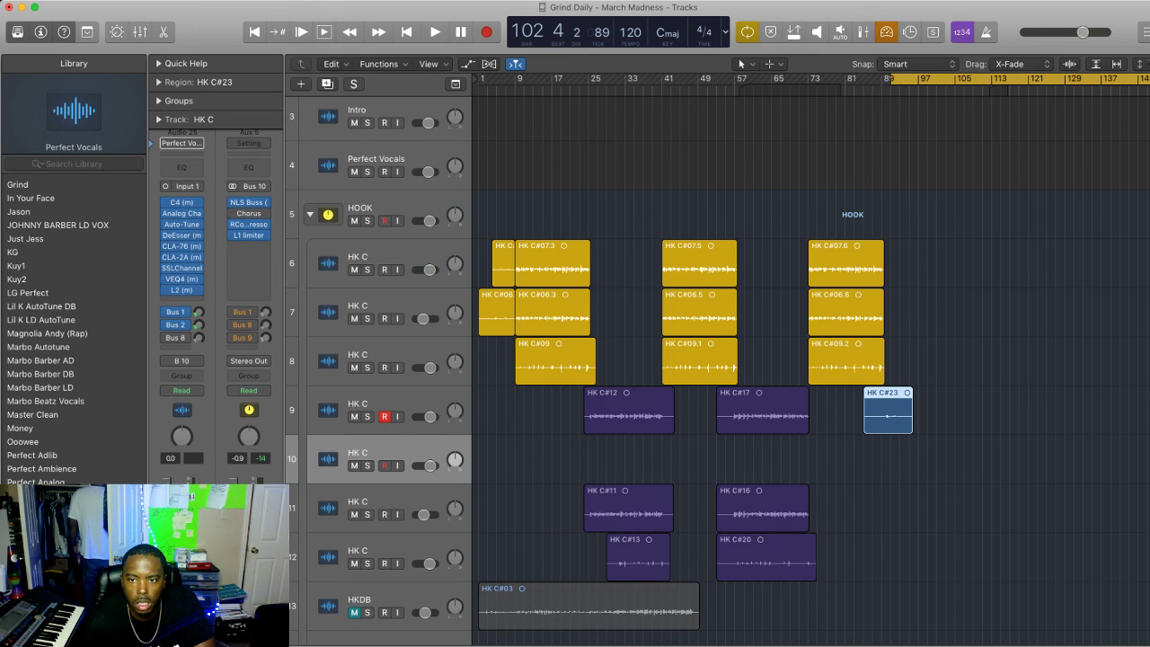
left_click_drag(888, 415, 888, 460)
Try three vocal takes from about bar 91 on the original HK C track, undoing each one
key("r")
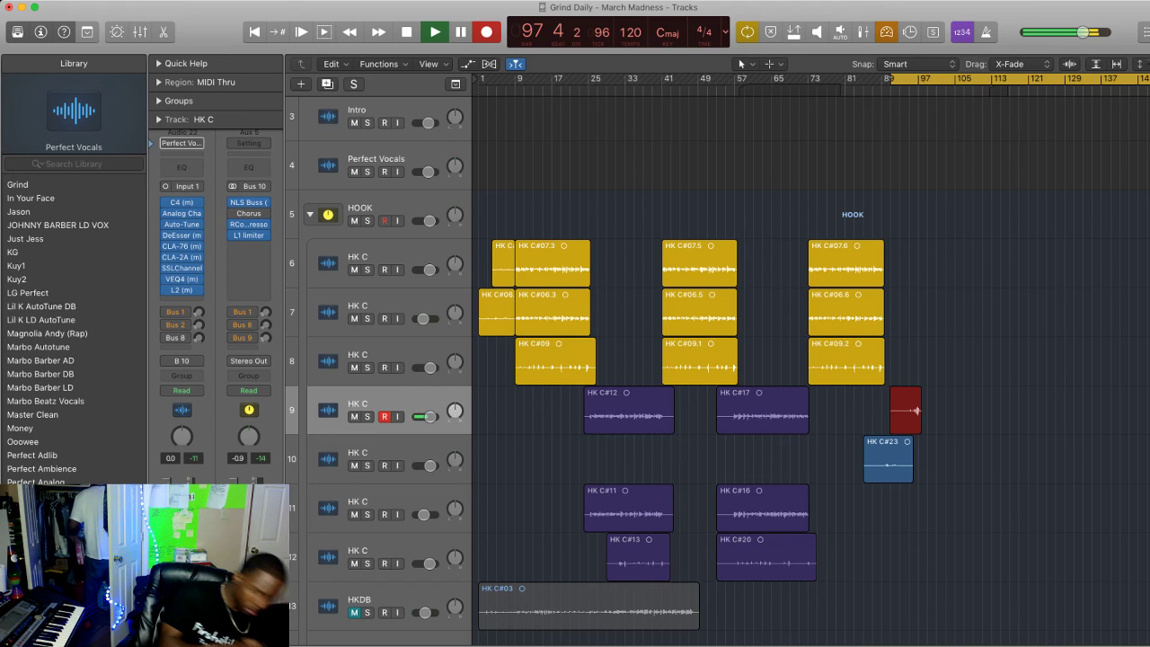
key("space")
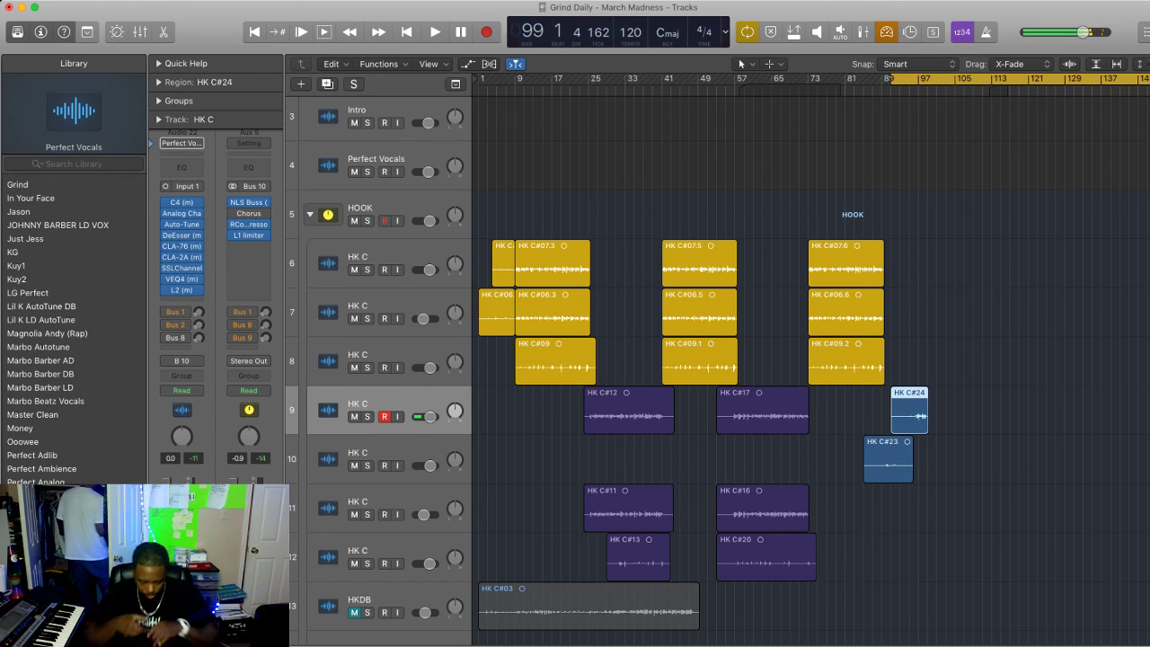
key("super+z")
key("r")
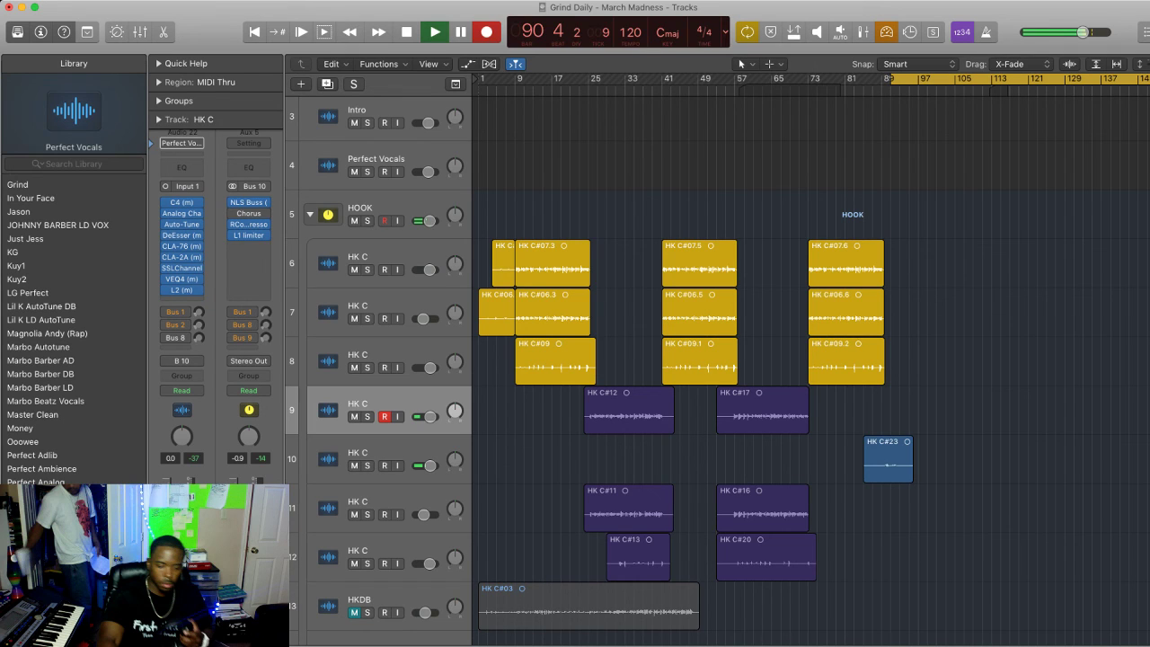
key("space")
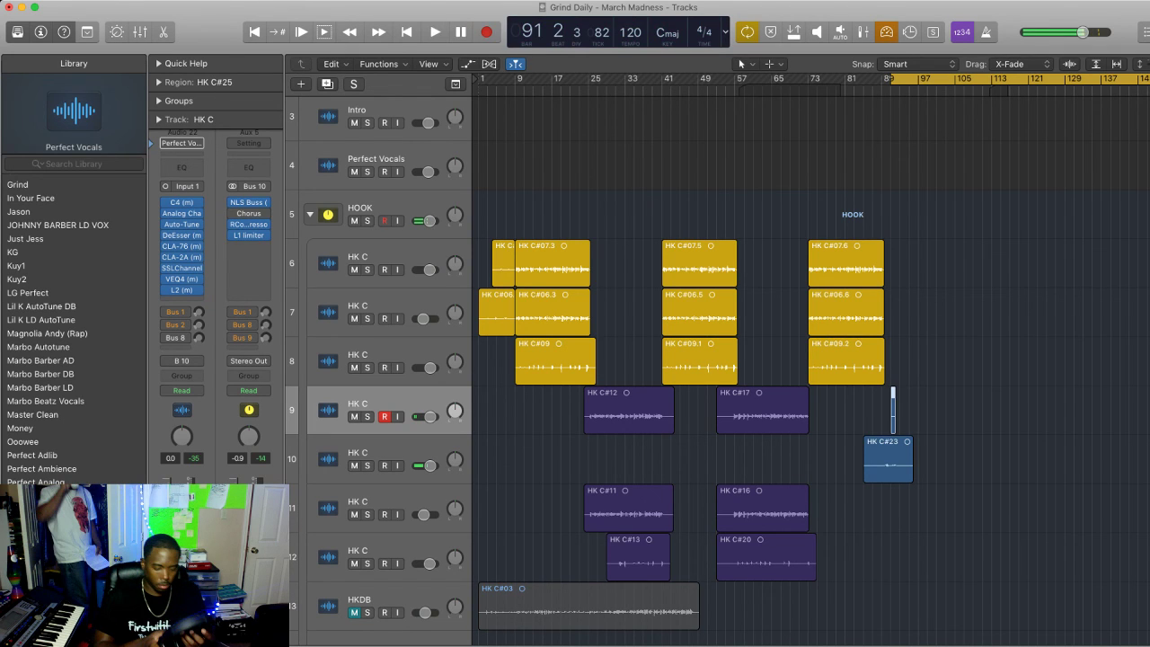
key("super+z")
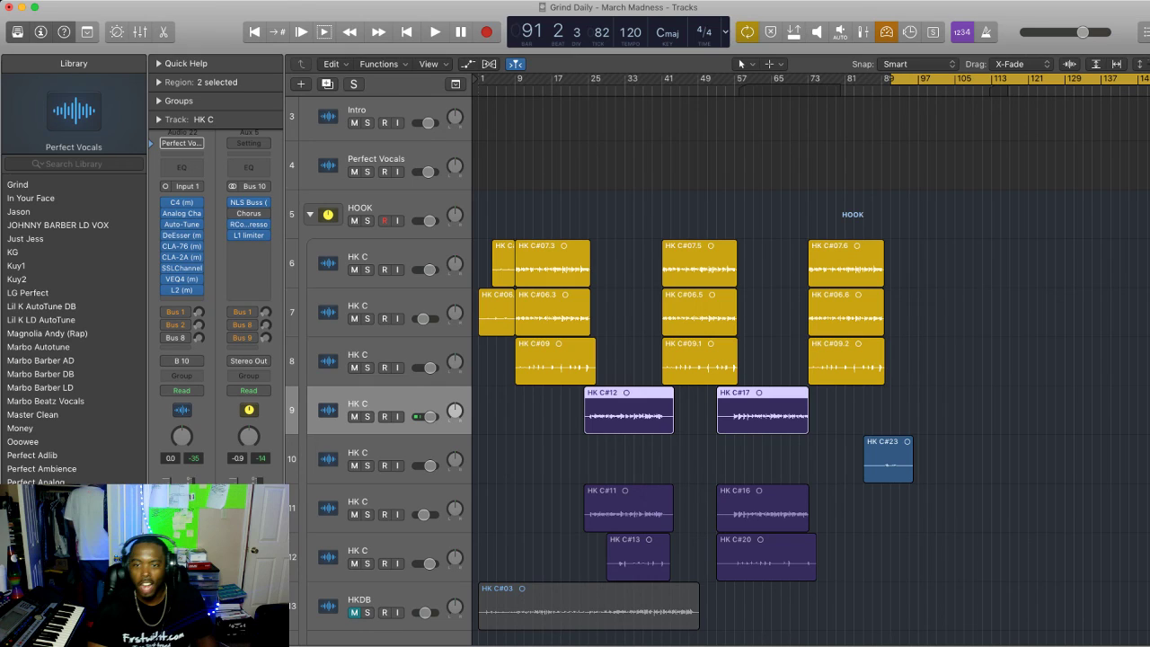
key("r")
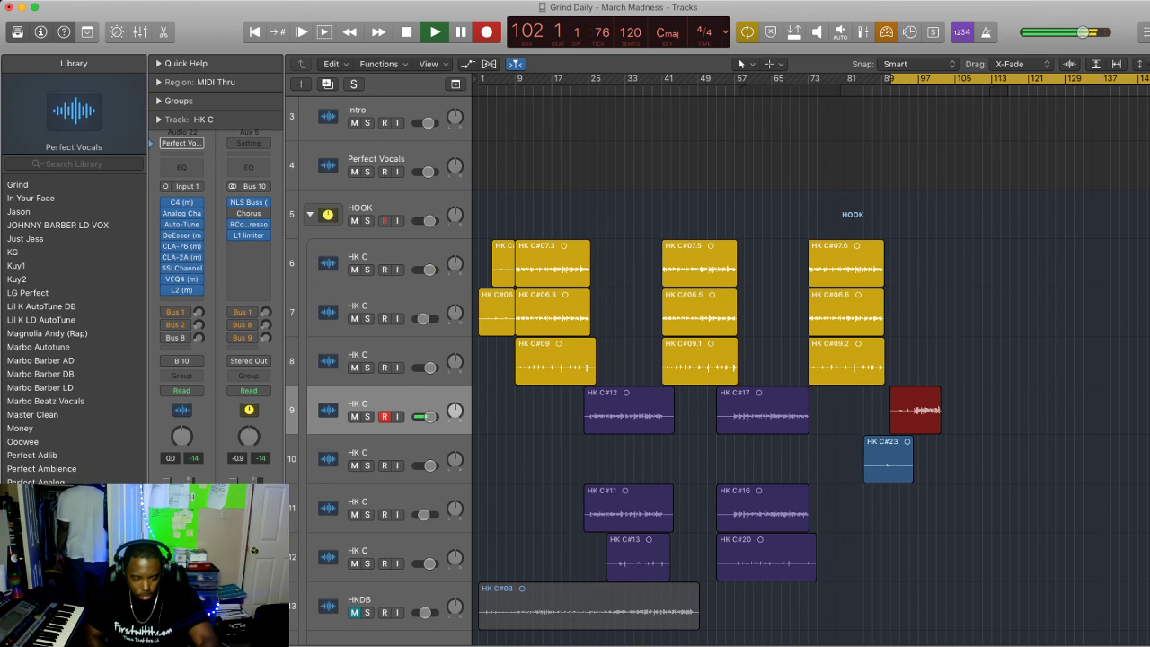
key("space")
key("super+z")
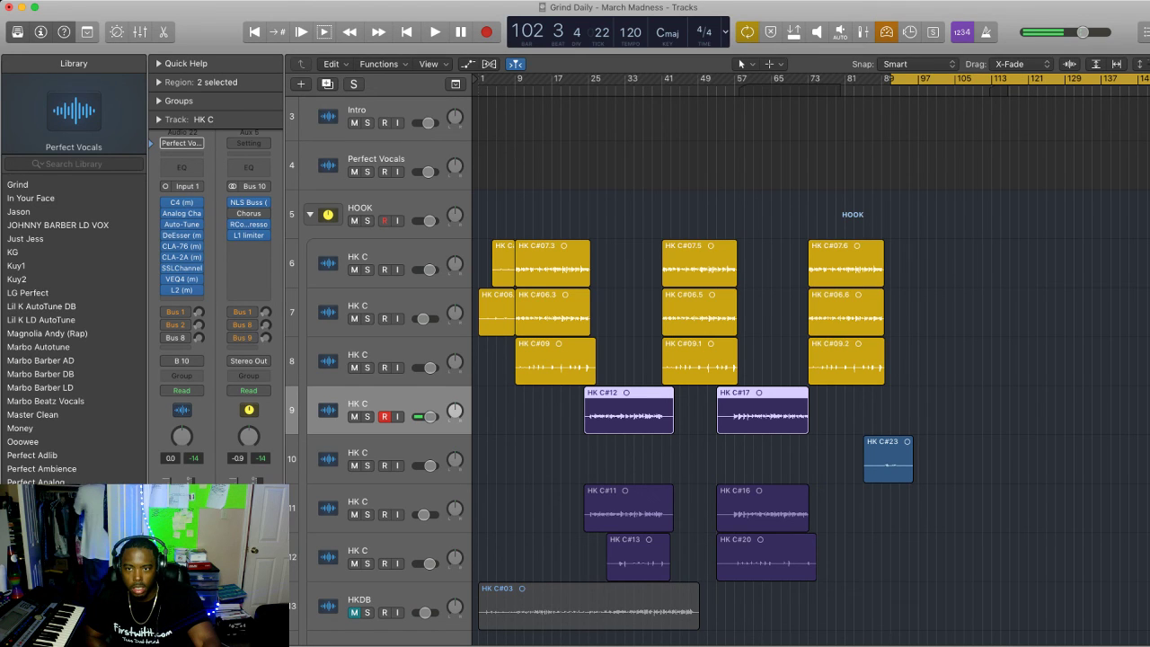
Record a vocal take from about bar 91 on the original HK C track and trim it to start at bar 94
key("r")
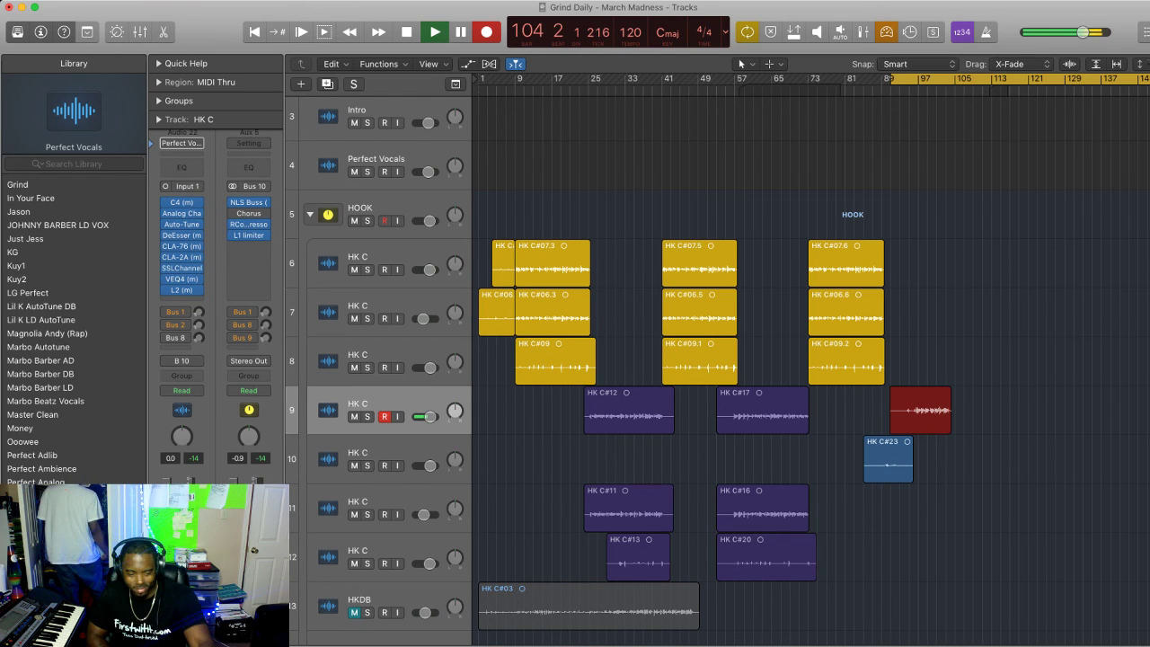
key("space")
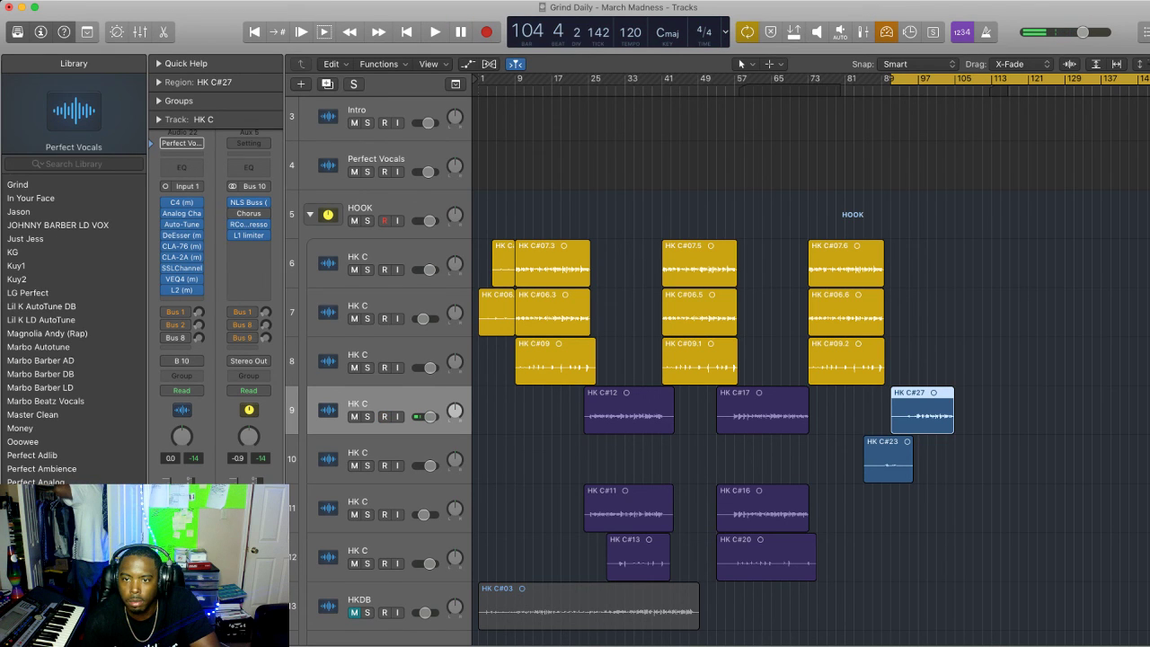
key("super+Right")
key("super+Down")
key("space")
key("space")
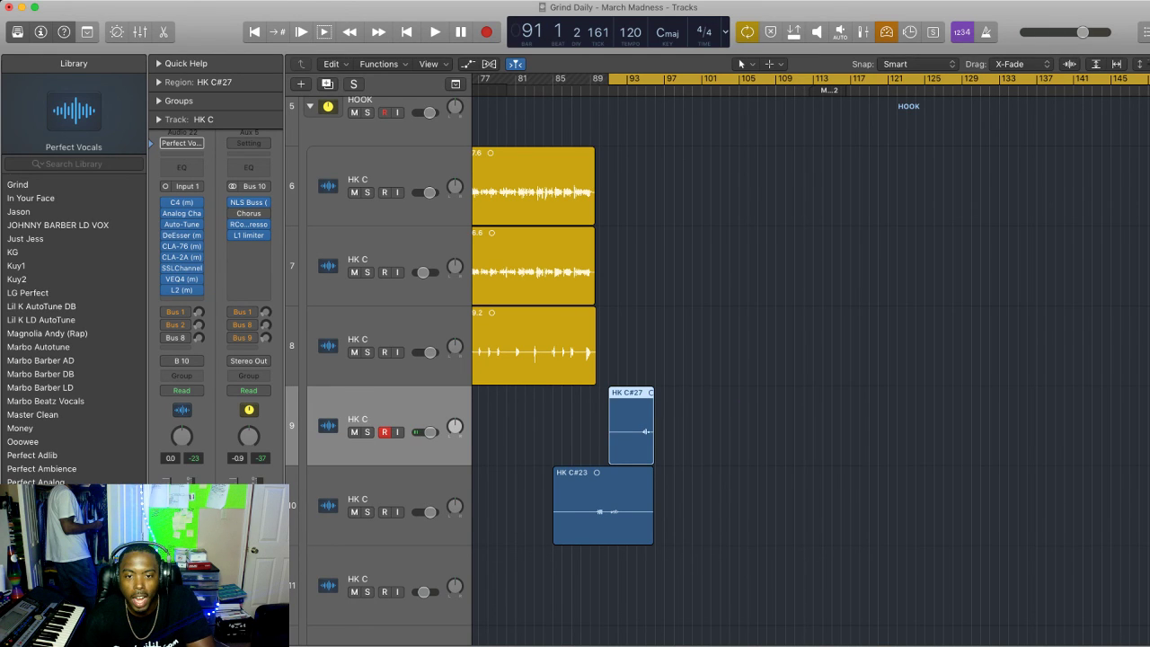
left_click_drag(611, 453, 638, 454)
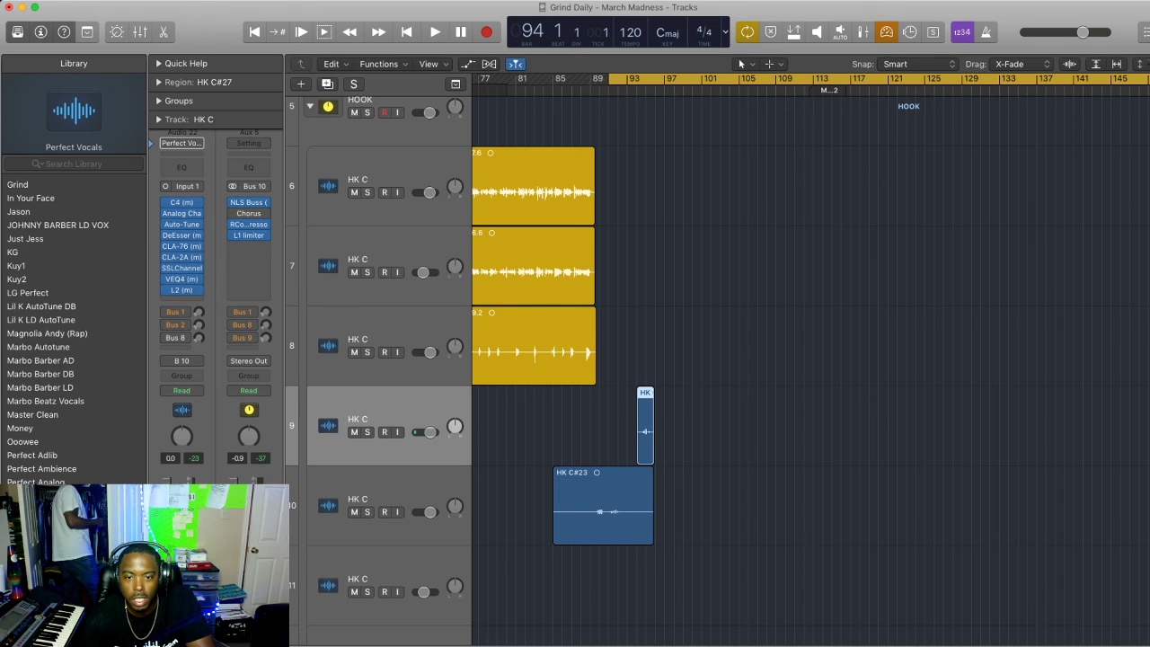
Trim the take on the duplicated HK C track to run from bar 89 to about bar 93
mouse_move(653, 535)
left_mouse_down()
mouse_move(621, 535)
mouse_move(630, 535)
left_mouse_up()
left_click(661, 530)
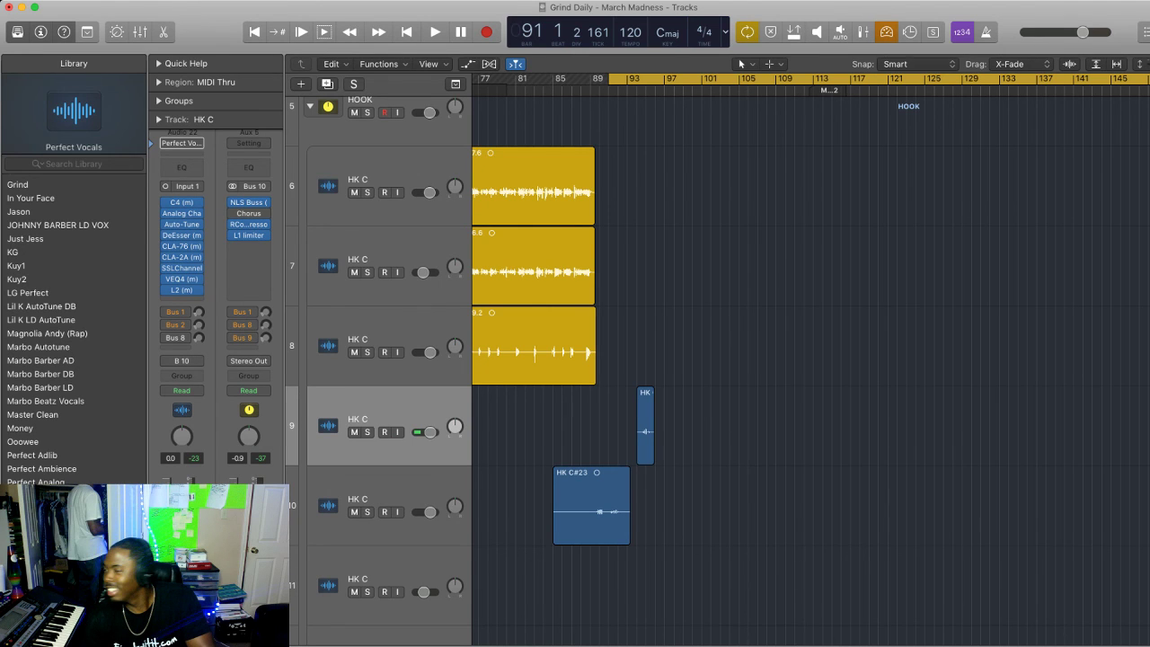
left_click_drag(554, 534, 591, 535)
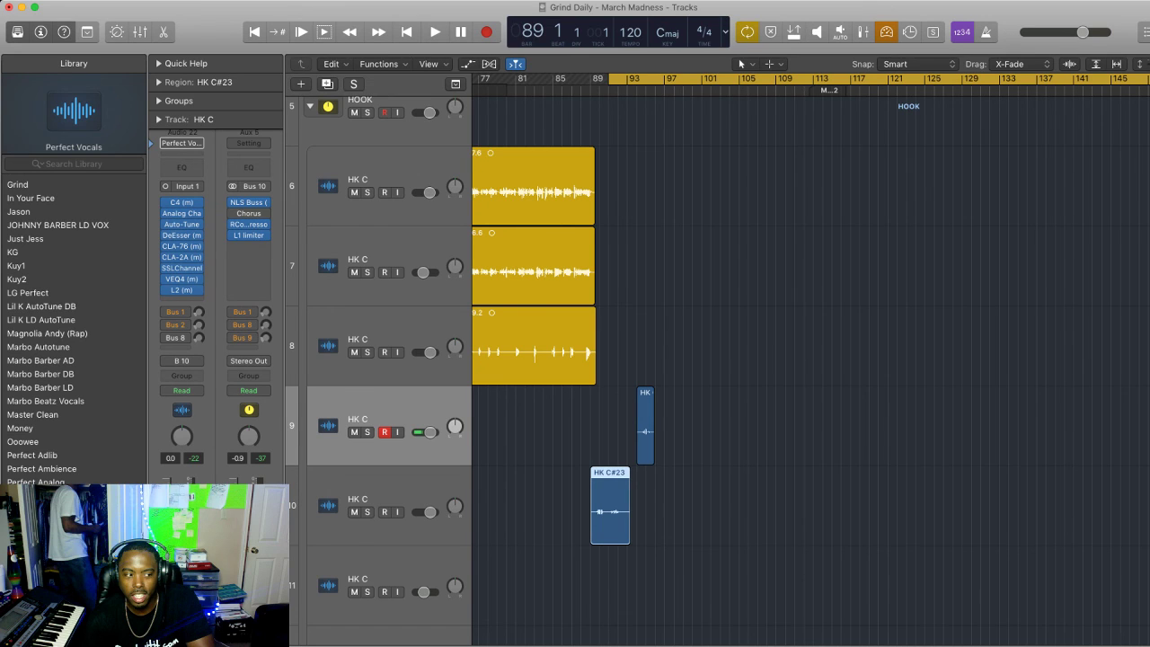
left_click(569, 546)
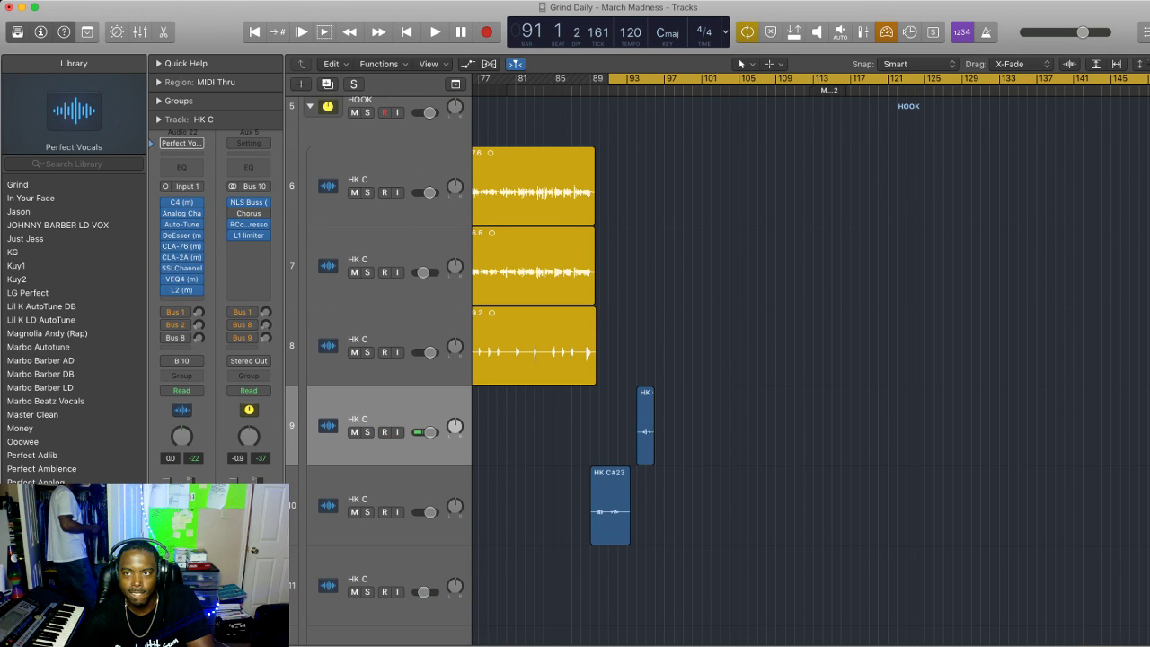
Move the short take at bar 94 from the original HK C track down onto the duplicated HK C track
left_click(645, 433)
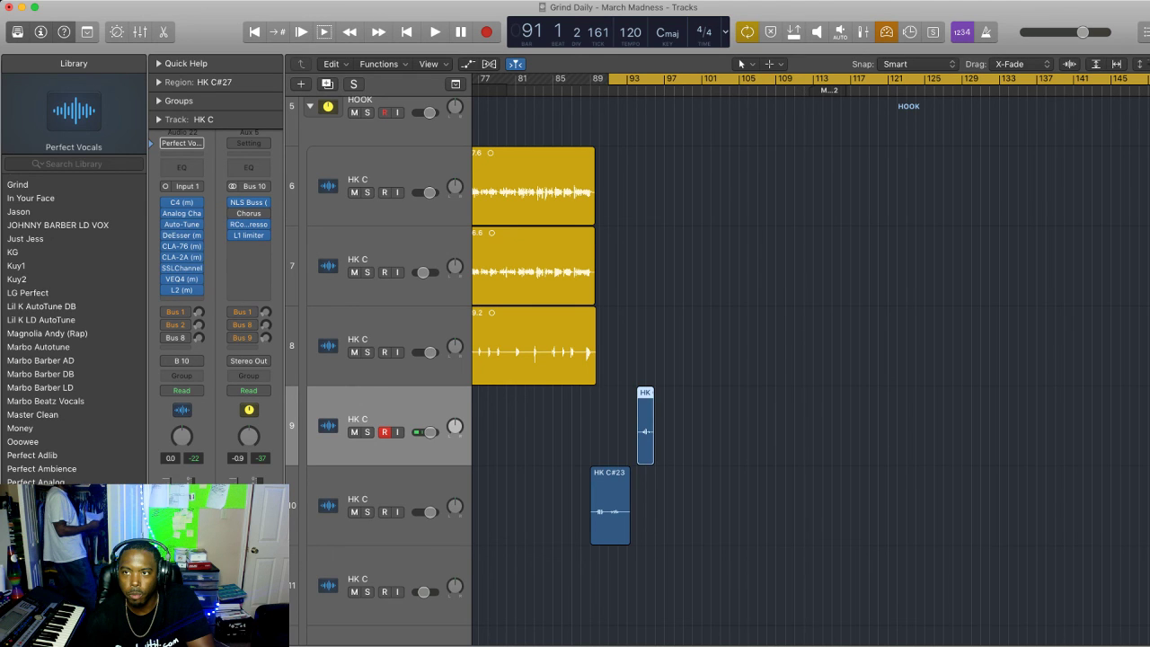
key("super+Down")
key("super+Down")
key("super+Down")
key("super+Right")
key("super+Right")
key("super+Right")
key("super+Right")
key("super+Right")
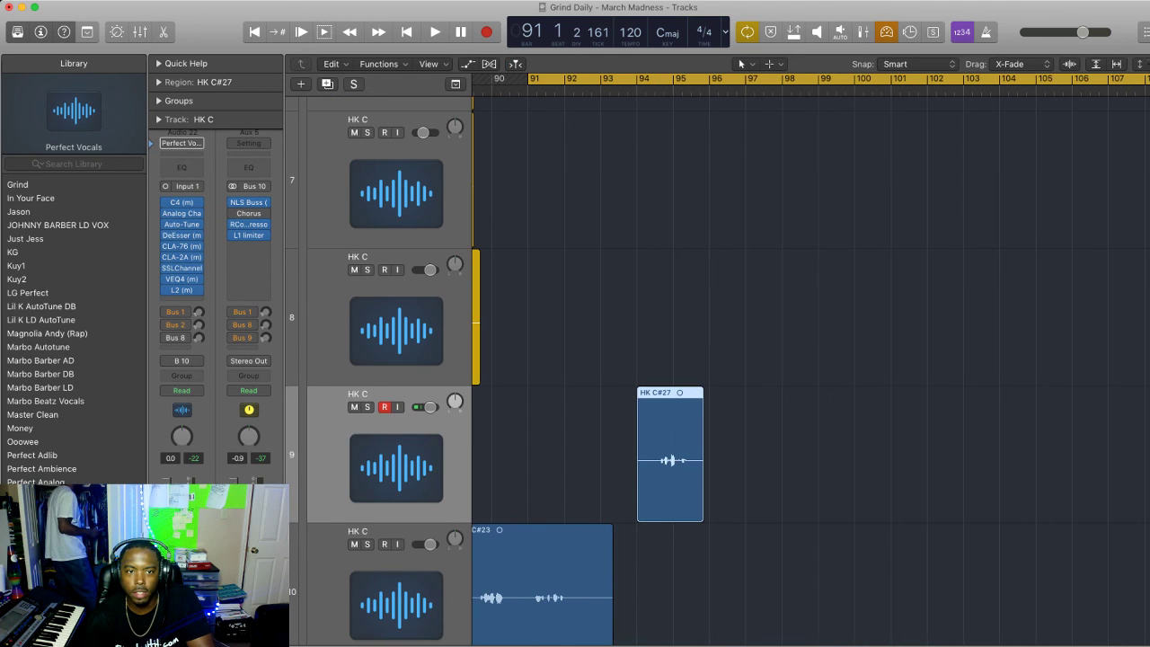
scroll(719, 377, "down", 4)
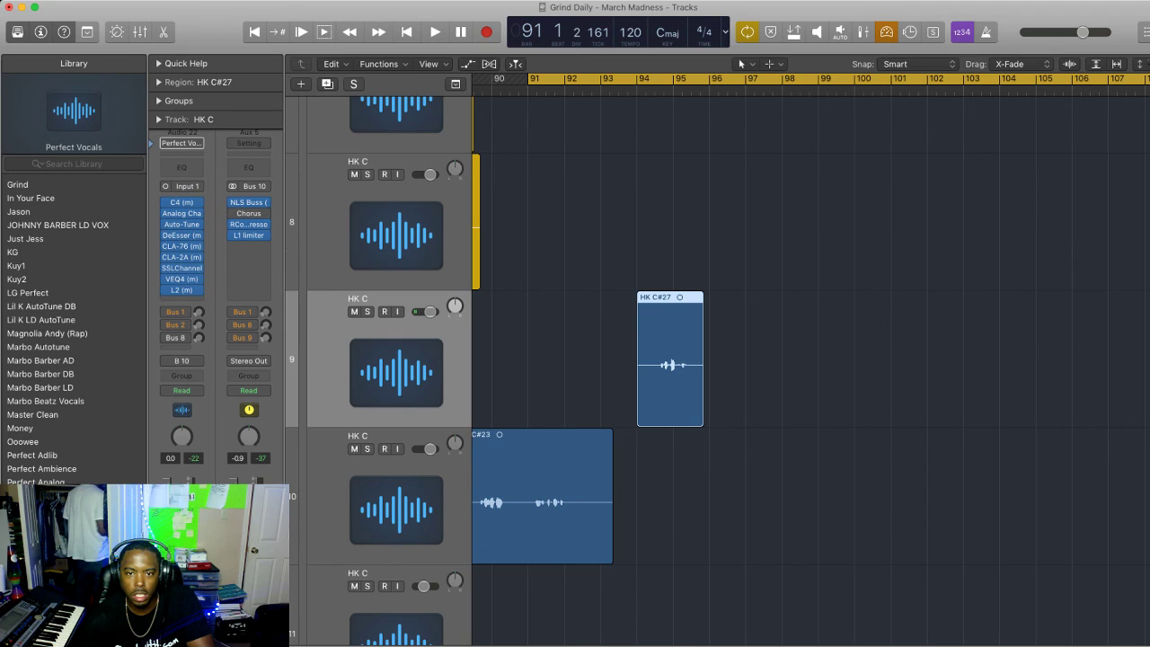
left_click_drag(670, 396, 669, 513)
left_click(755, 512)
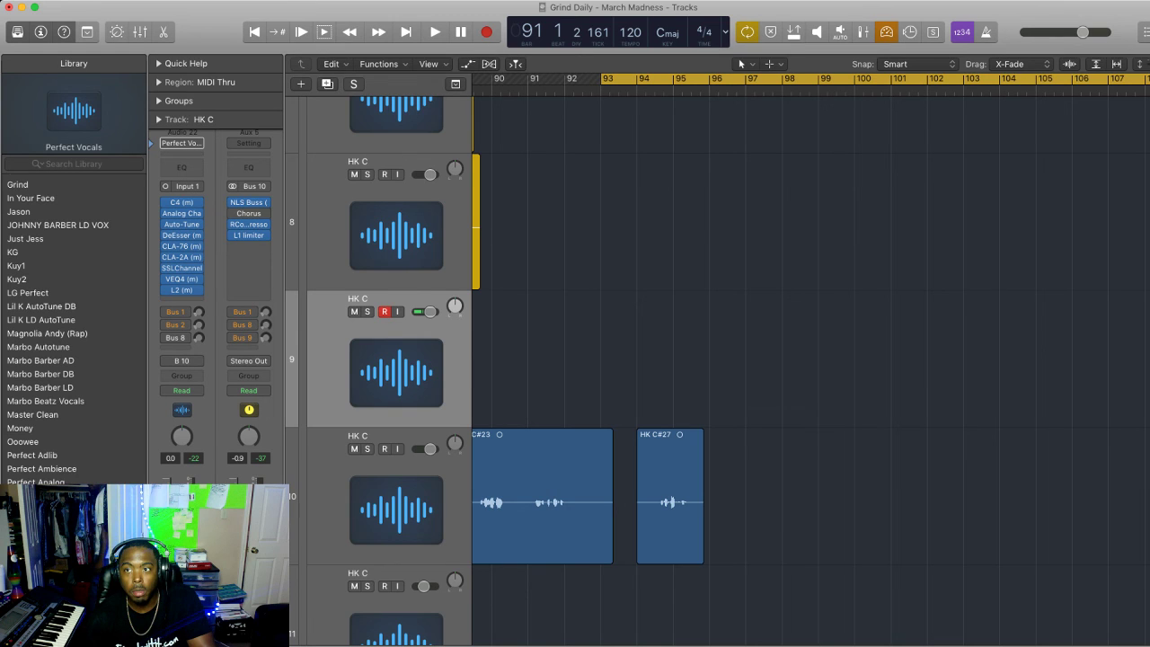
Shift the cycle range back to start at about bar 91
scroll(755, 359, "down", 5)
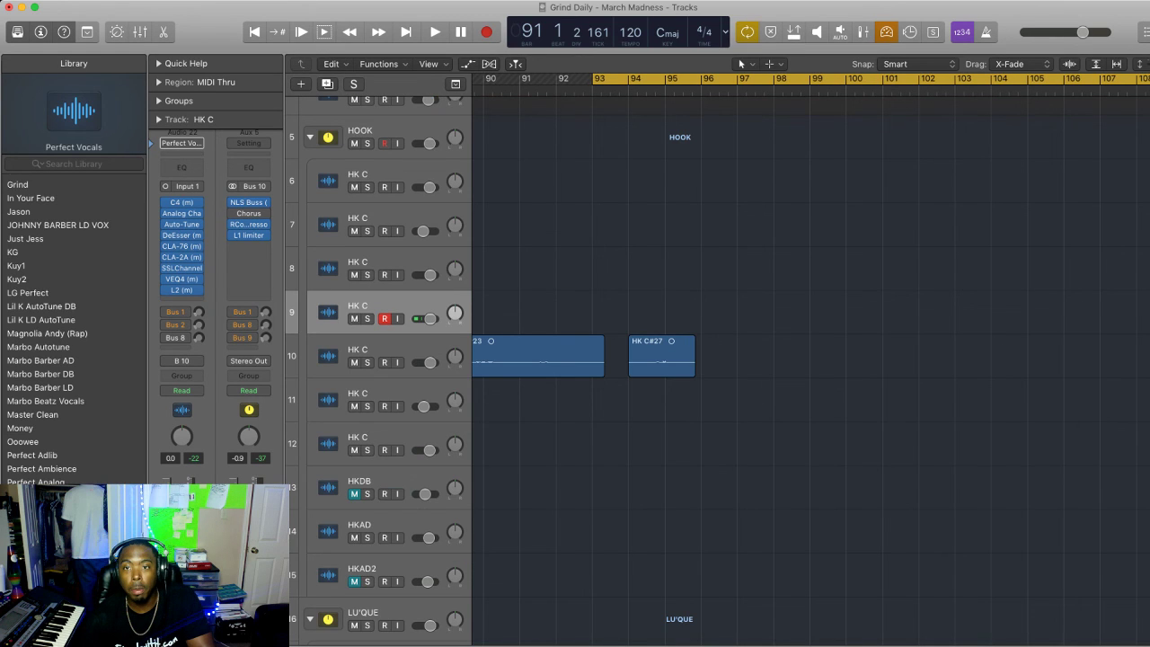
key("super+Left")
key("super+Left")
key("super+Left")
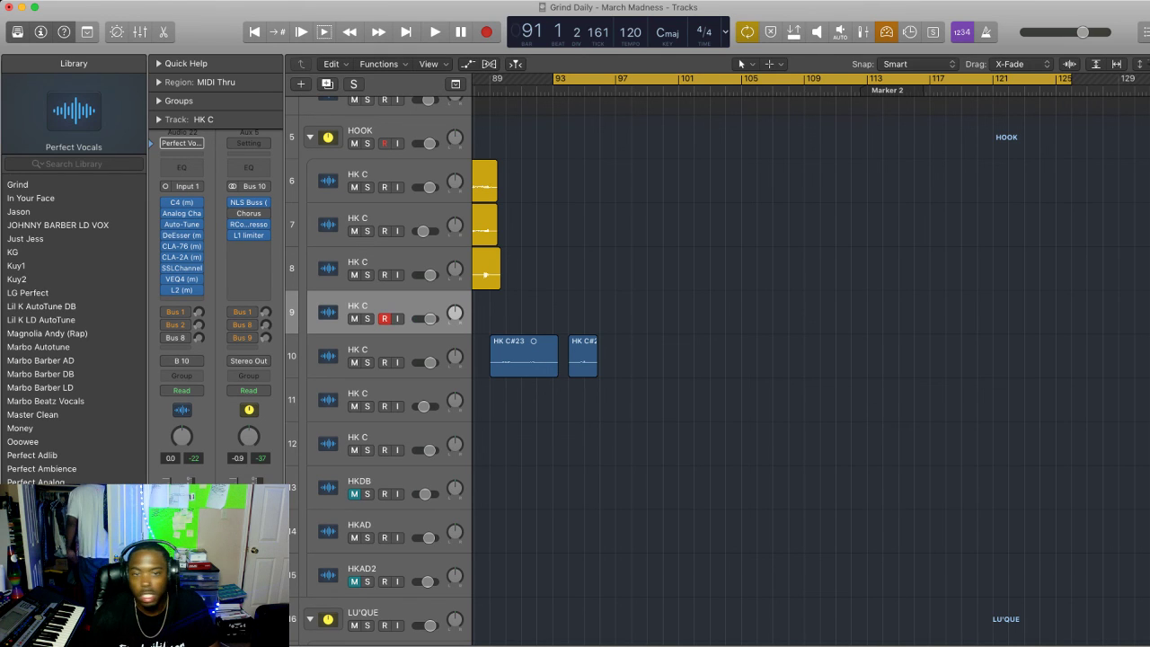
left_click_drag(813, 79, 788, 79)
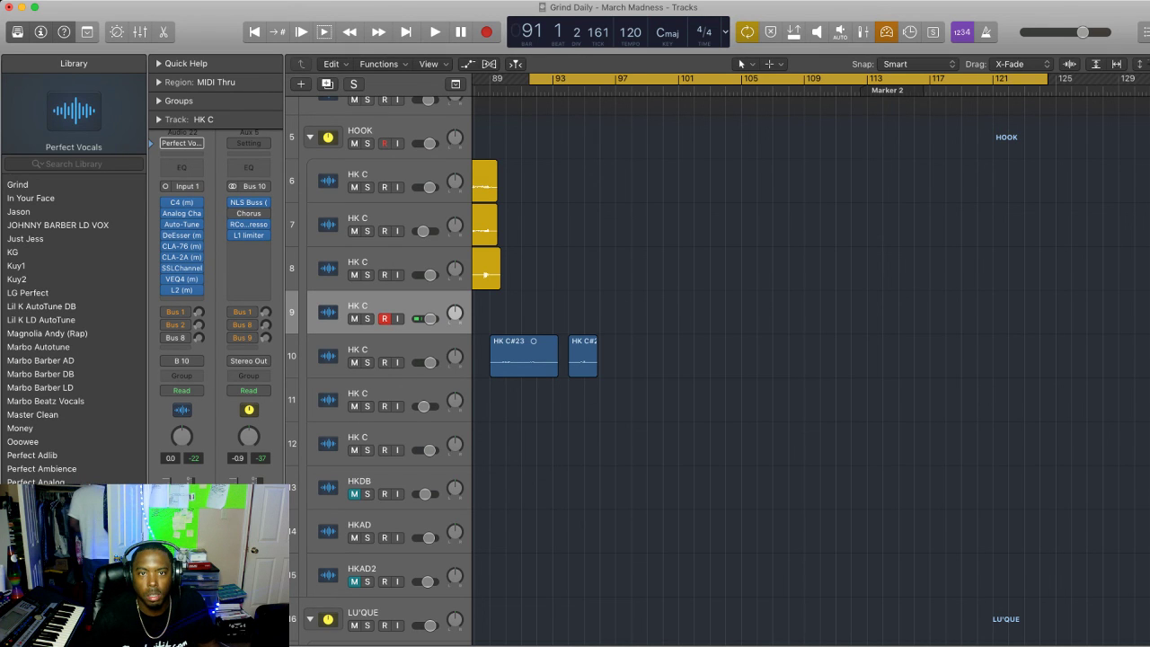
left_click_drag(575, 79, 568, 79)
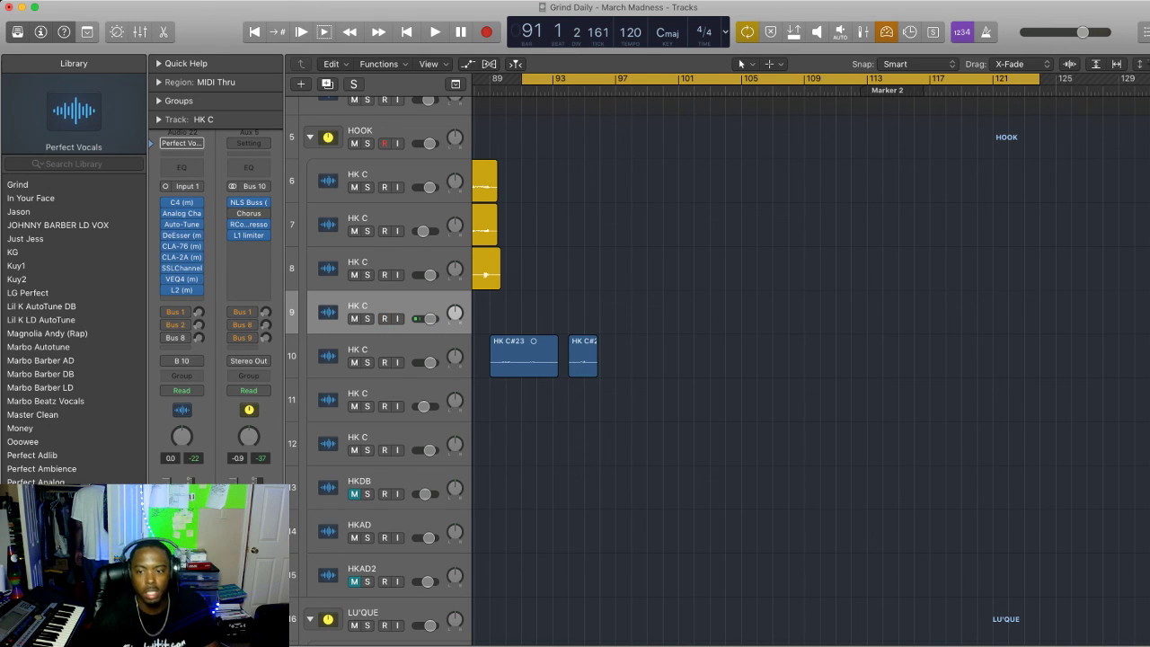
Record a vocal take from about bar 91 to bar 117 on the original HK C track and trim its start to bar 94
key("r")
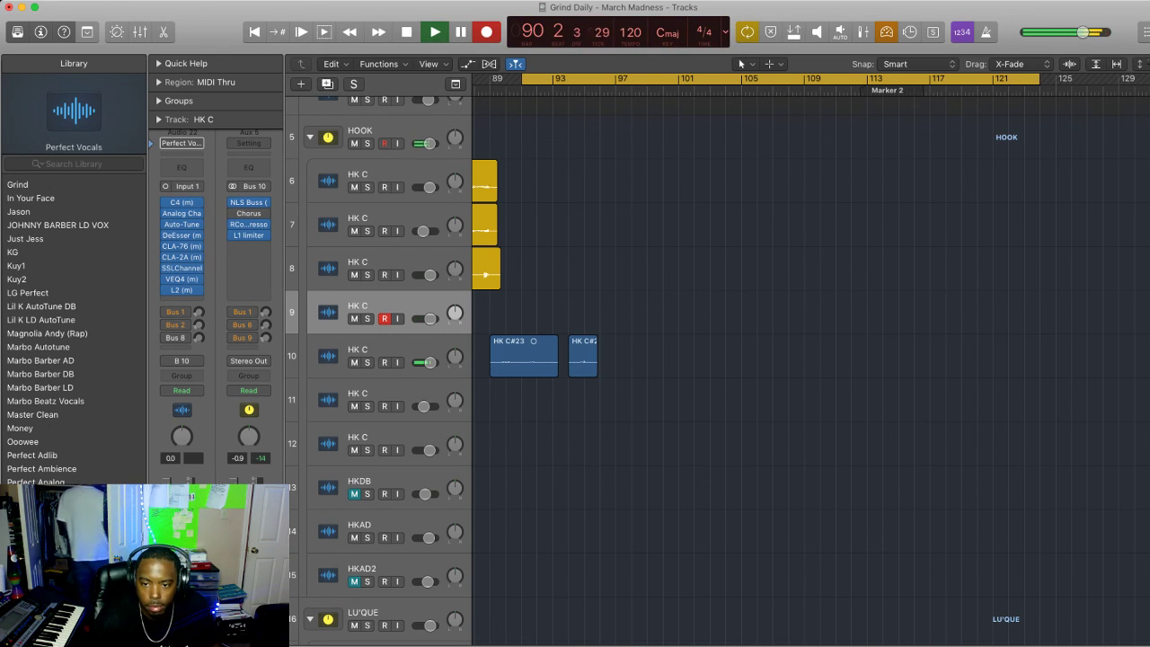
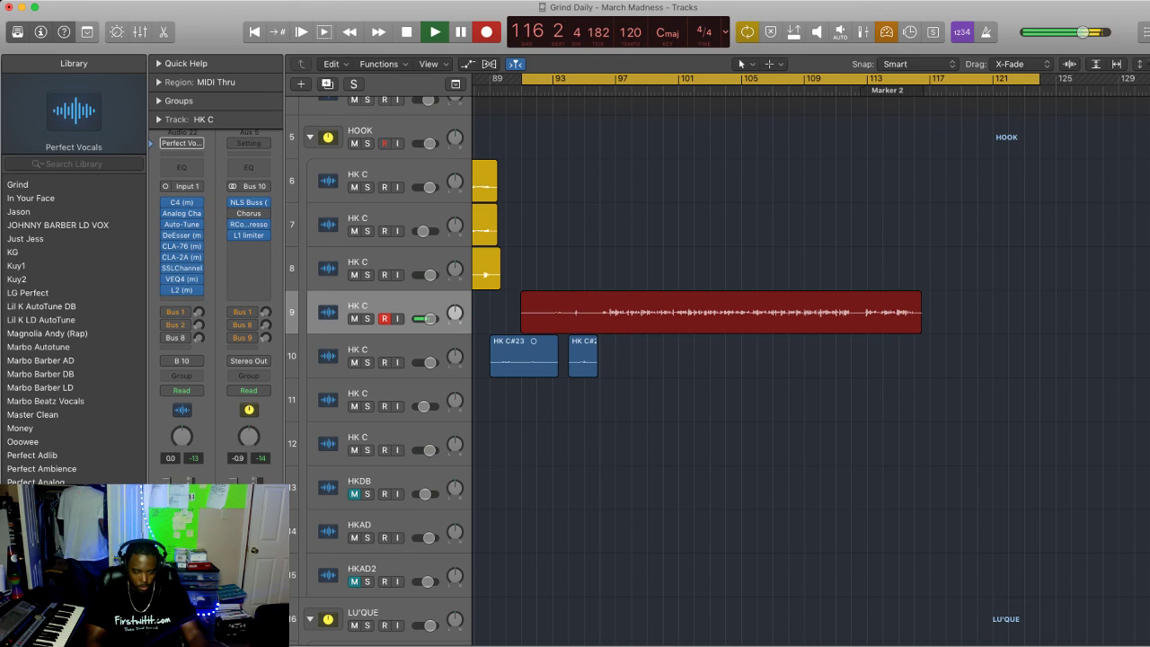
key("space")
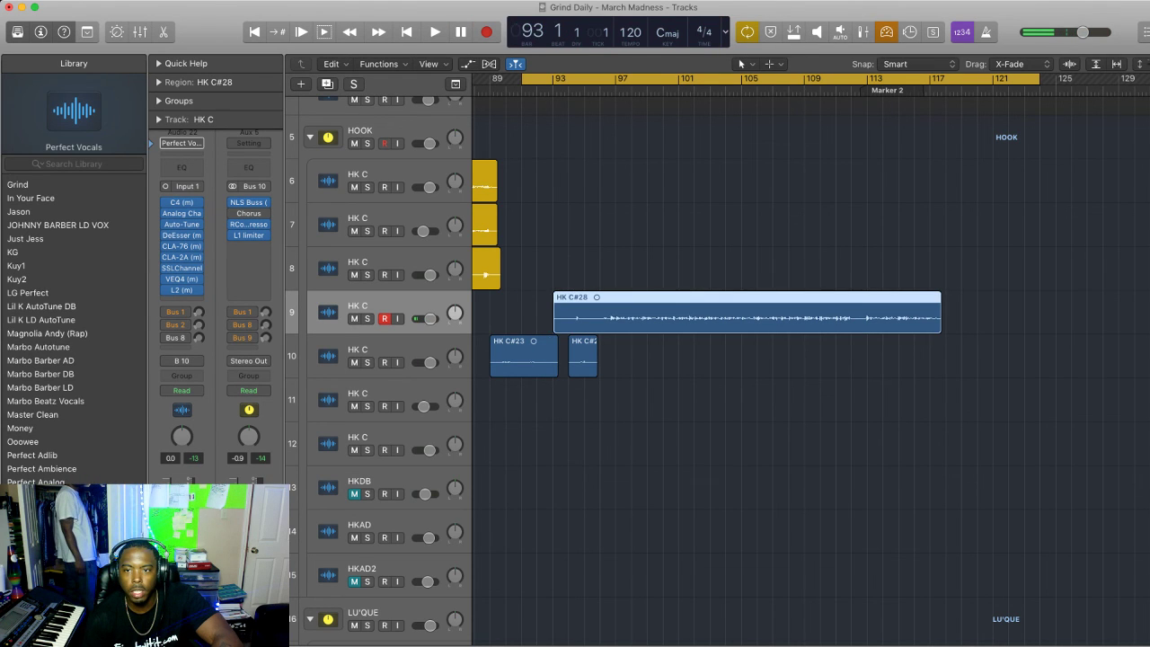
left_click_drag(555, 326, 570, 325)
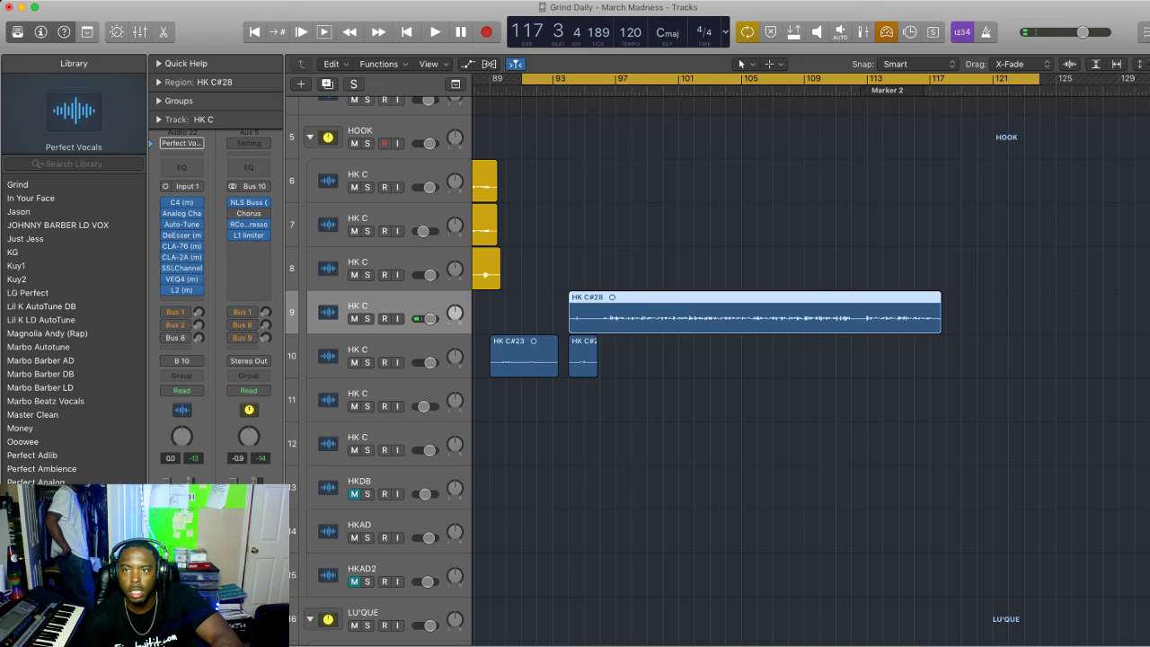
Turn off cycling and trim the end of the new take on the original HK C track to about bar 112
key("c")
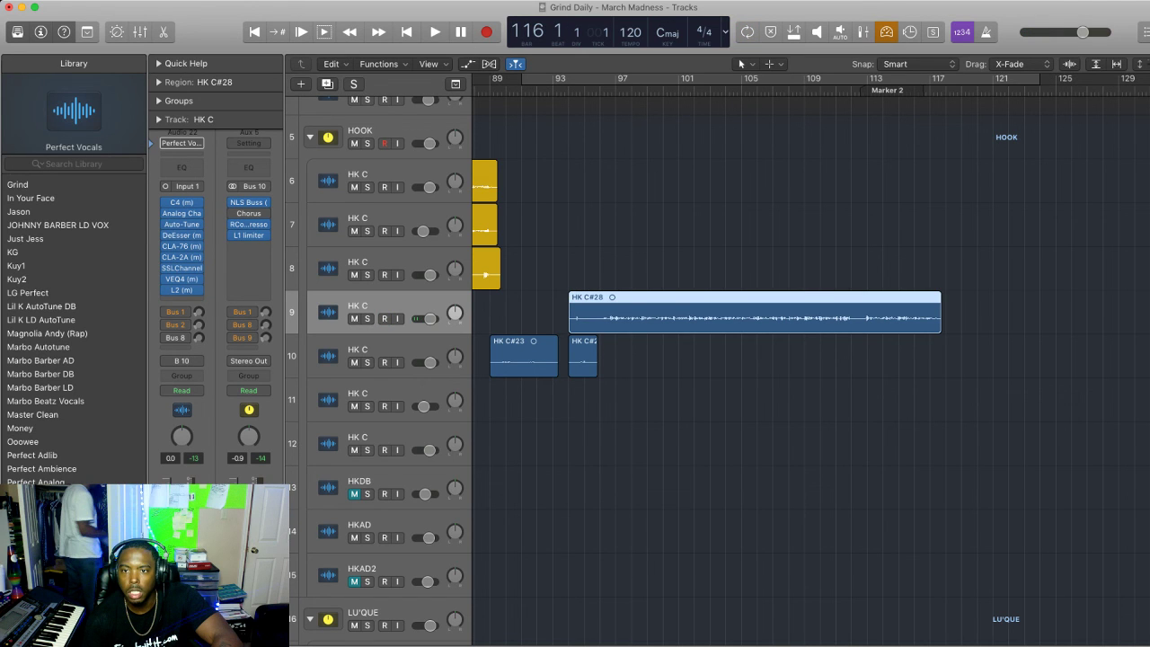
key("z")
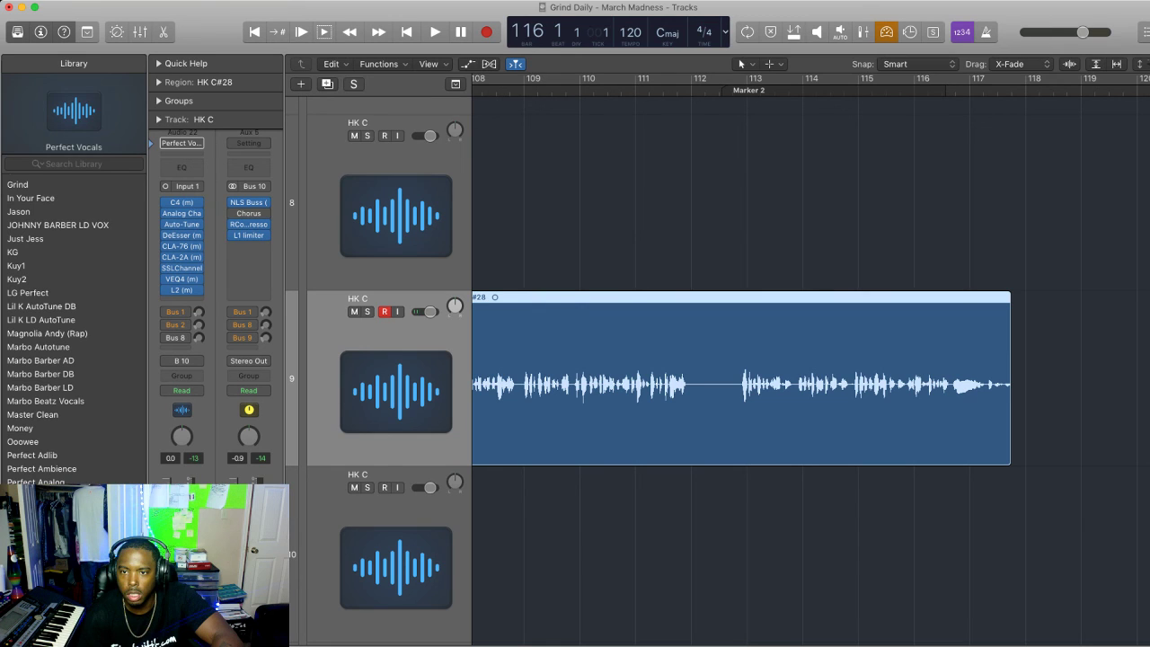
key("r")
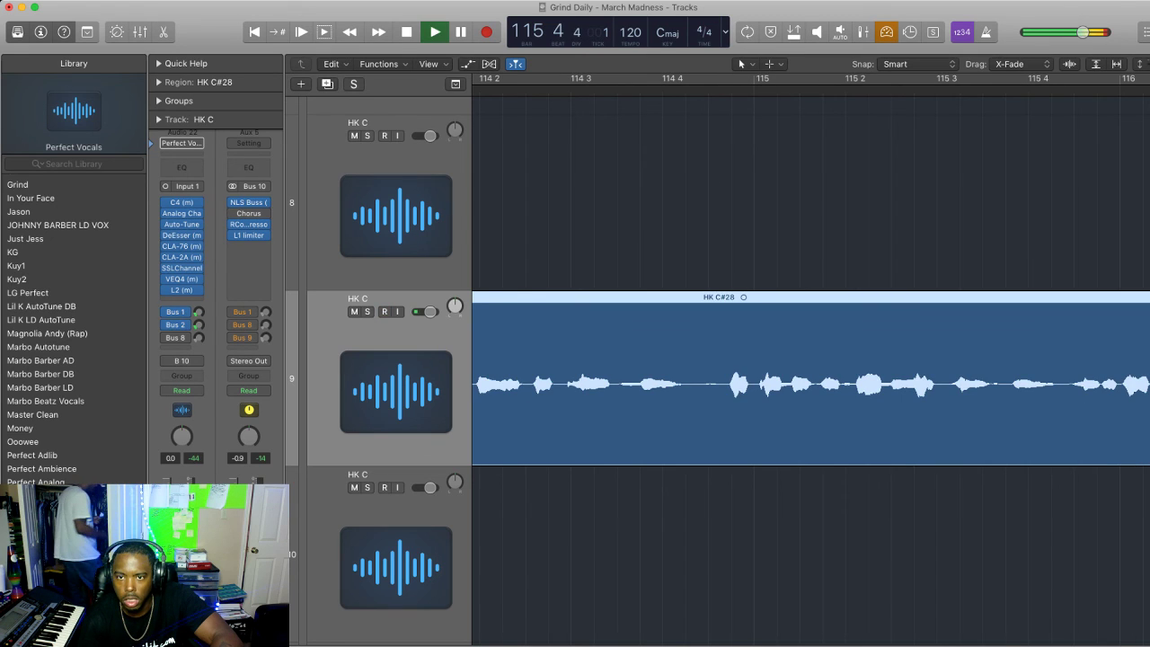
key("space")
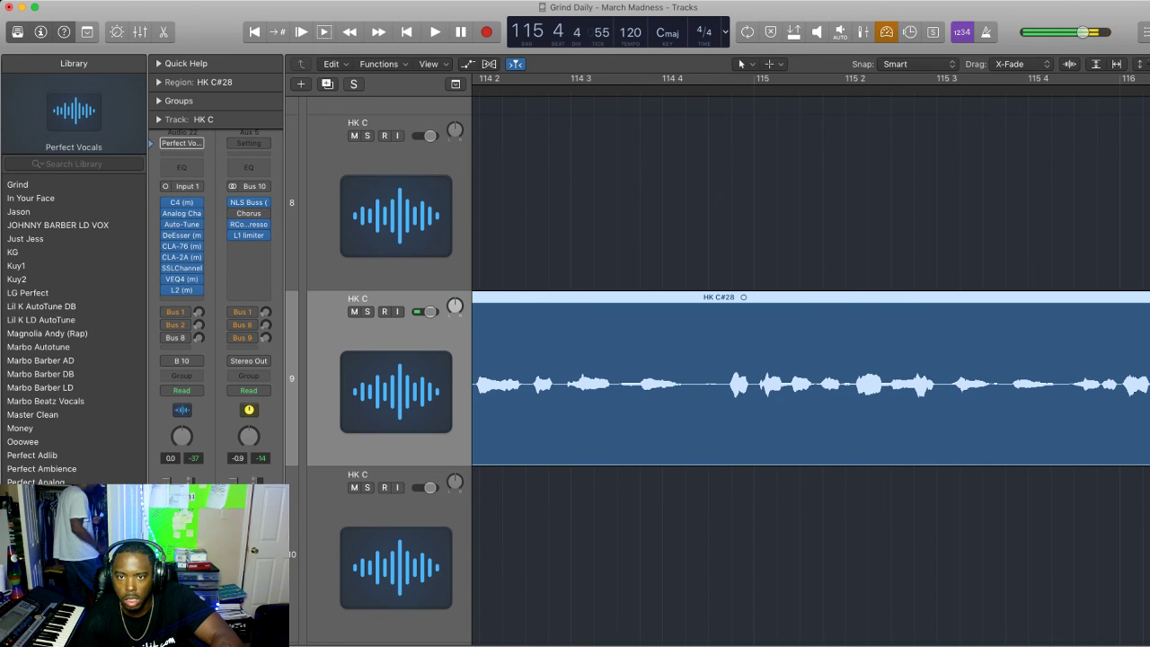
left_click_drag(1148, 449, 721, 449)
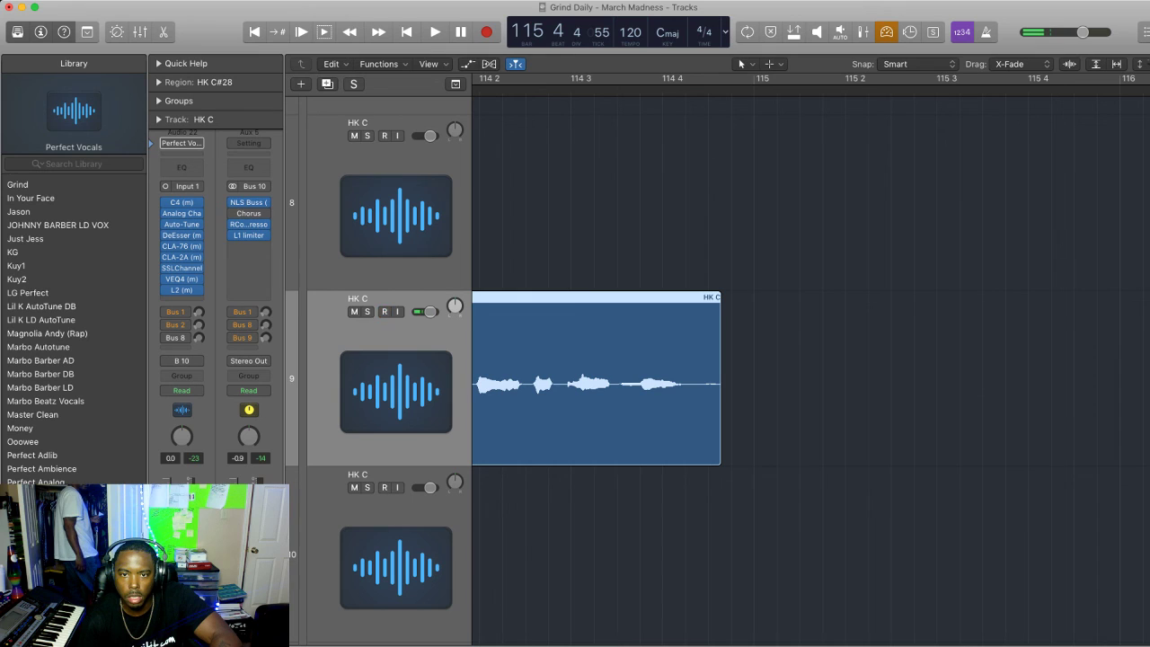
scroll(782, 449, "down", 5)
left_click_drag(776, 449, 656, 450)
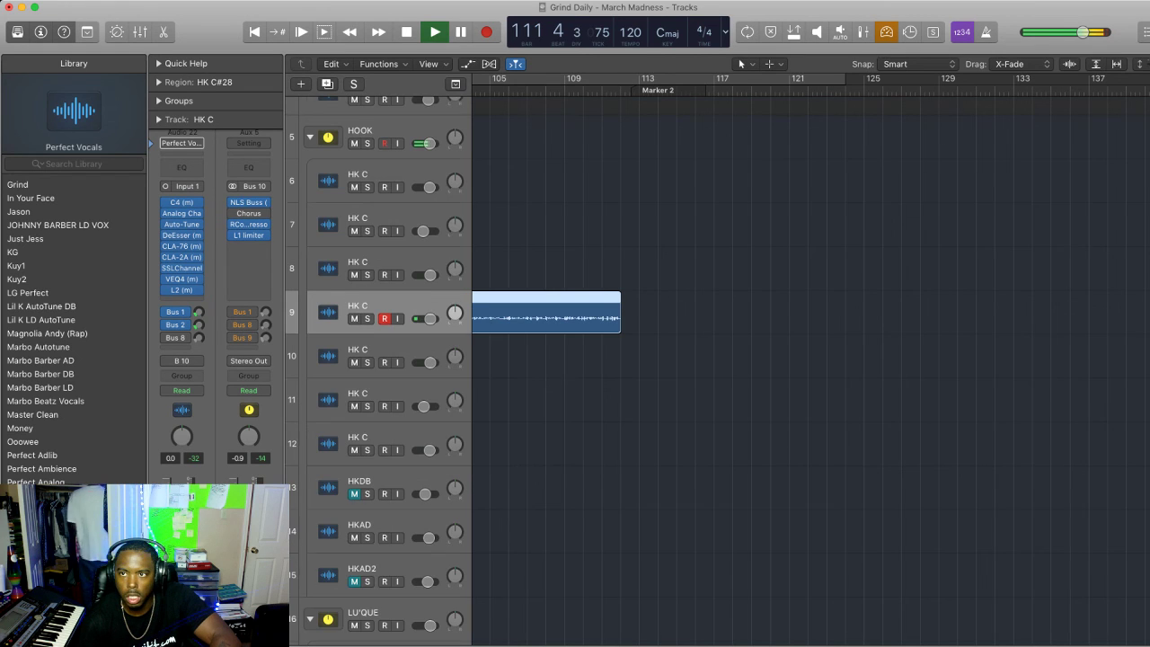
Set a cycle range from bar 109 to about bar 145 and arm the duplicated HK C track for recording
left_click_drag(791, 79, 1114, 78)
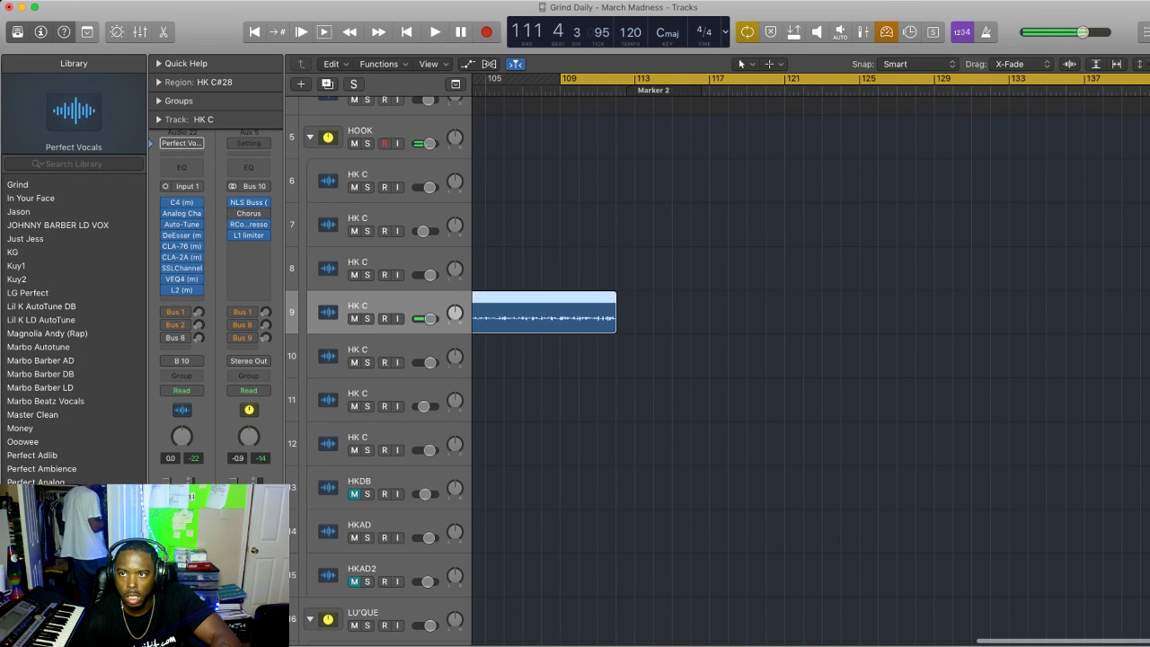
key("super+Up")
key("super+Up")
key("super+Left")
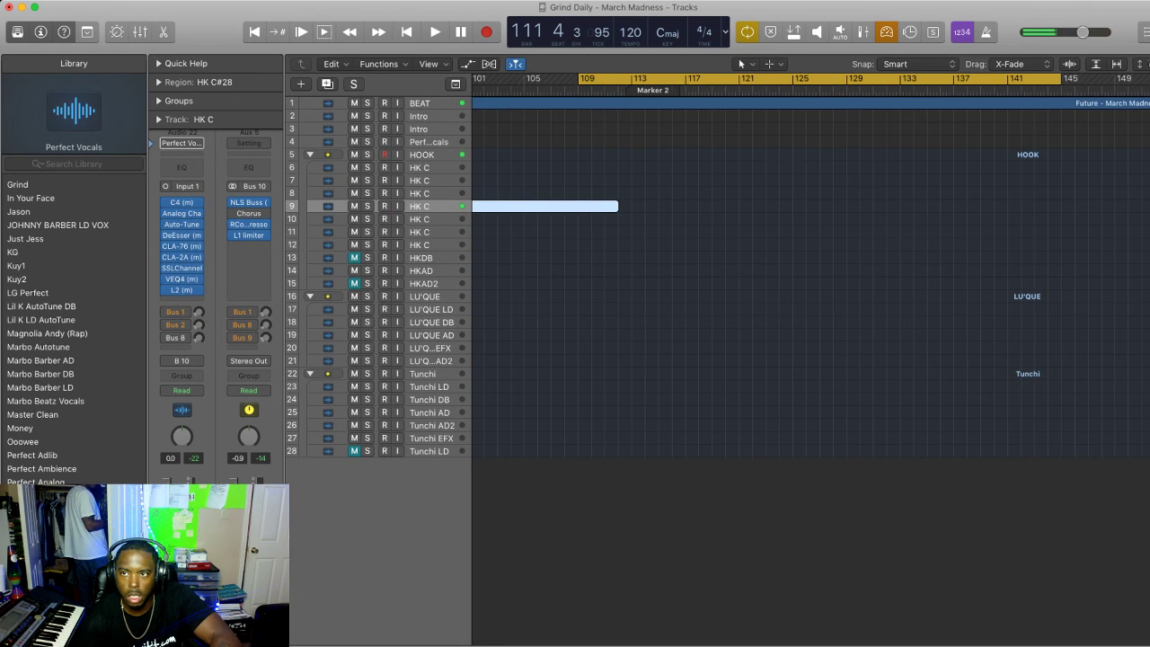
key("super+Left")
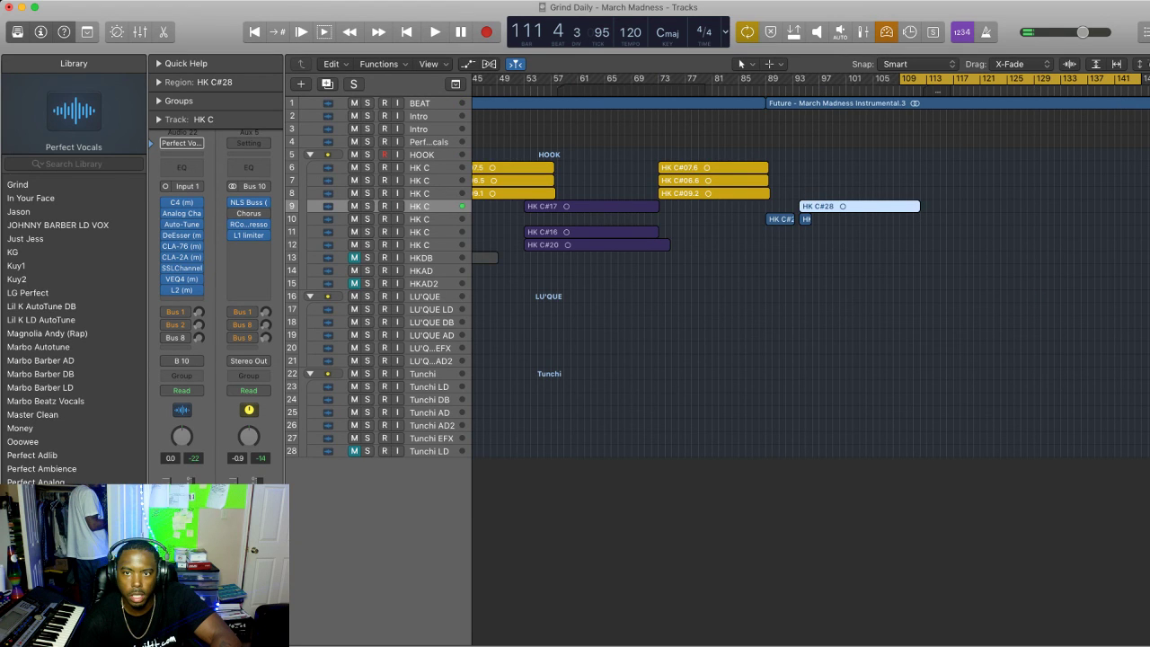
key("Down")
key("ctrl+r")
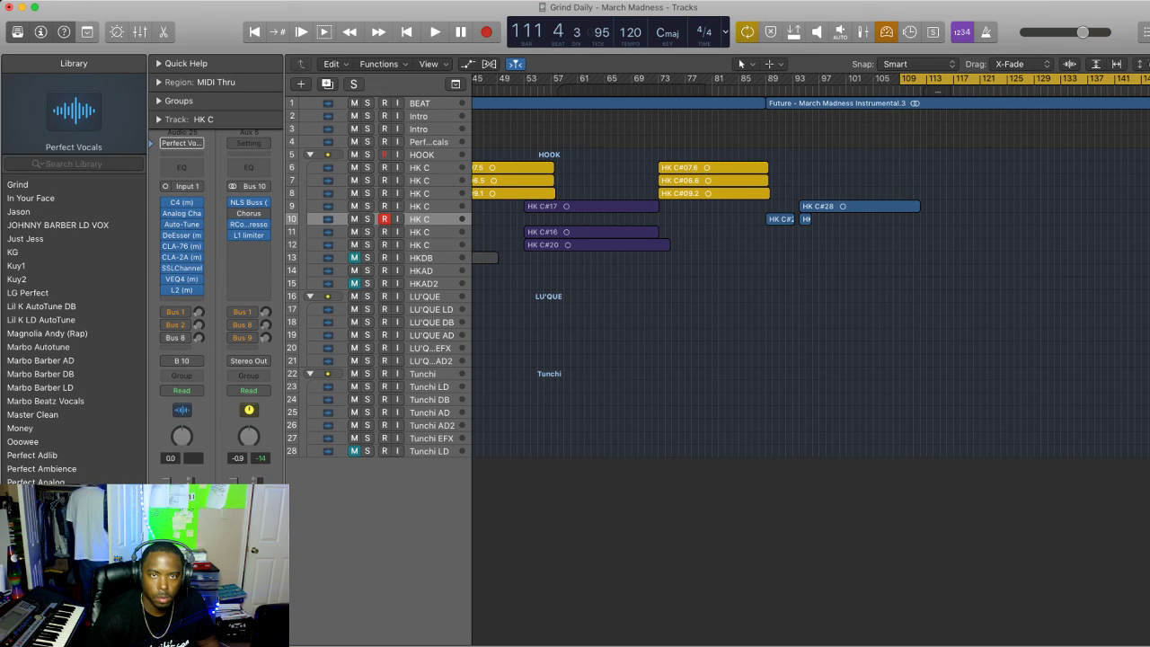
Try a vocal take from bar 109 to about bar 125 on the duplicated HK C track and delete it
key("r")
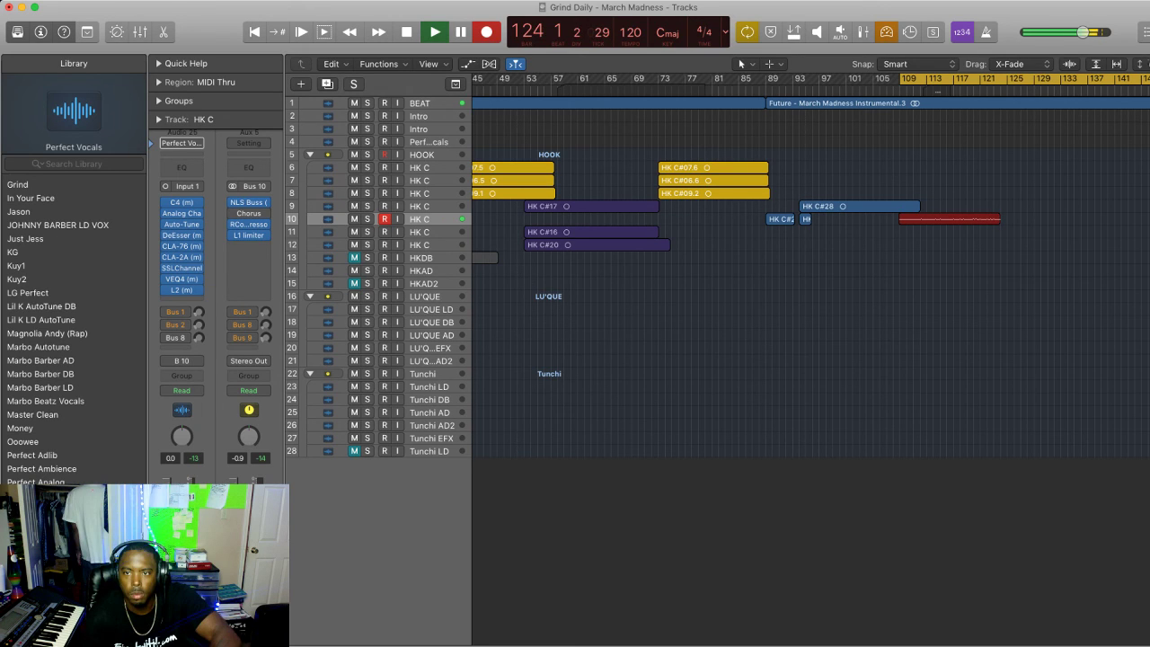
key("space")
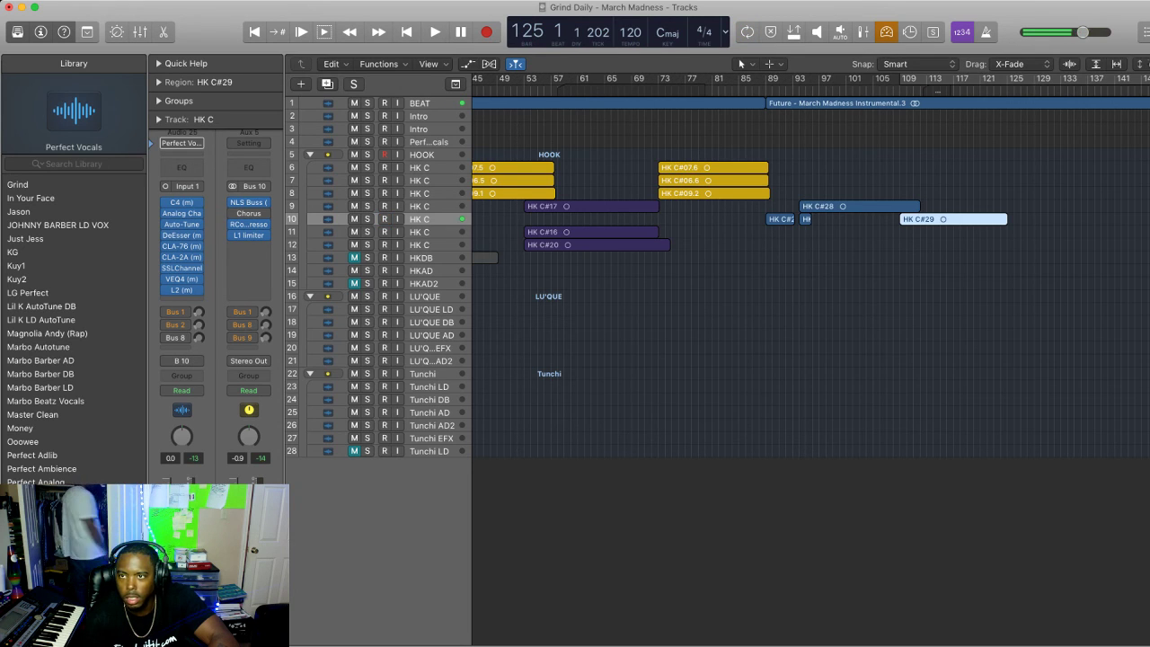
key("super+Down")
key("super+Down")
key("super+Down")
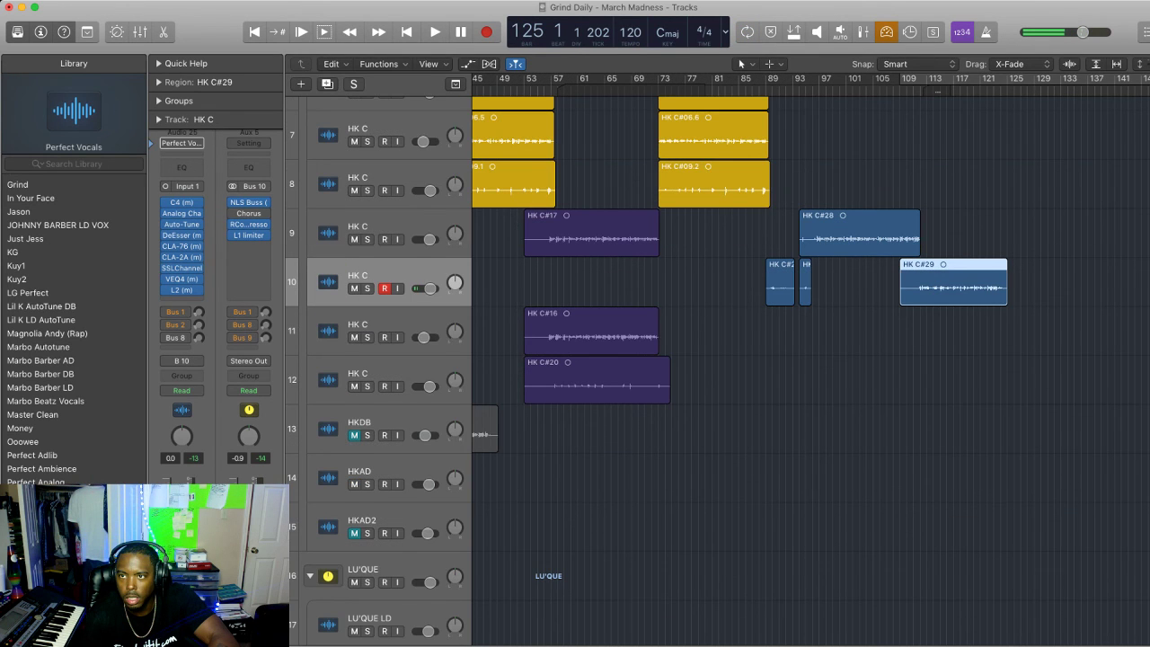
key("z")
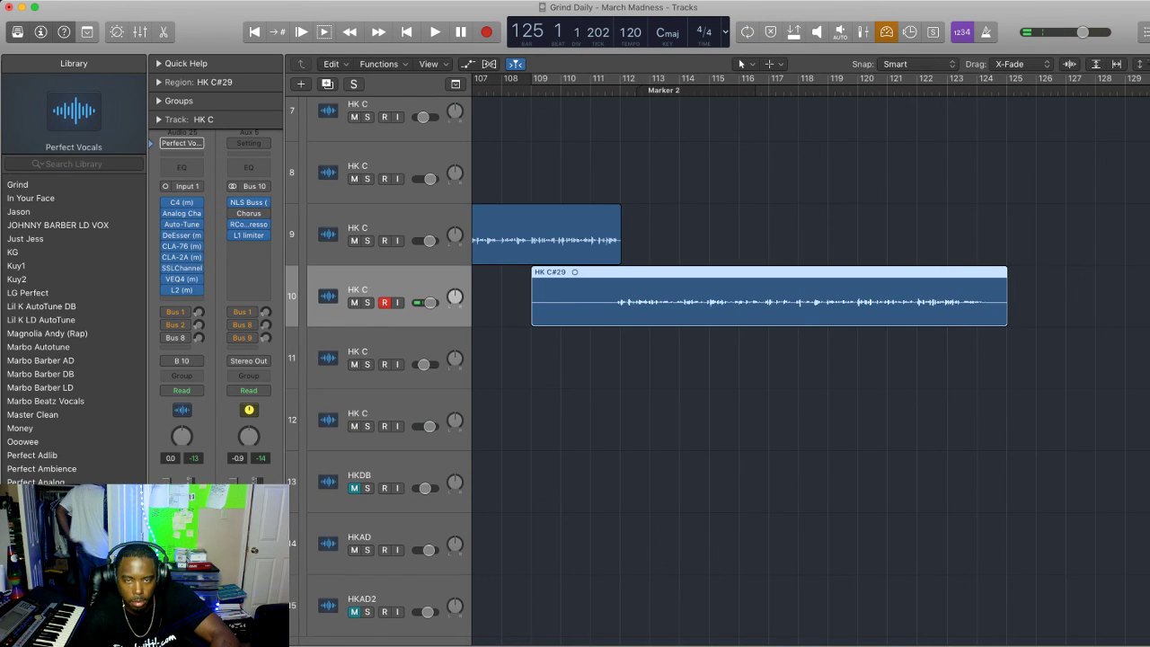
key("super+Right")
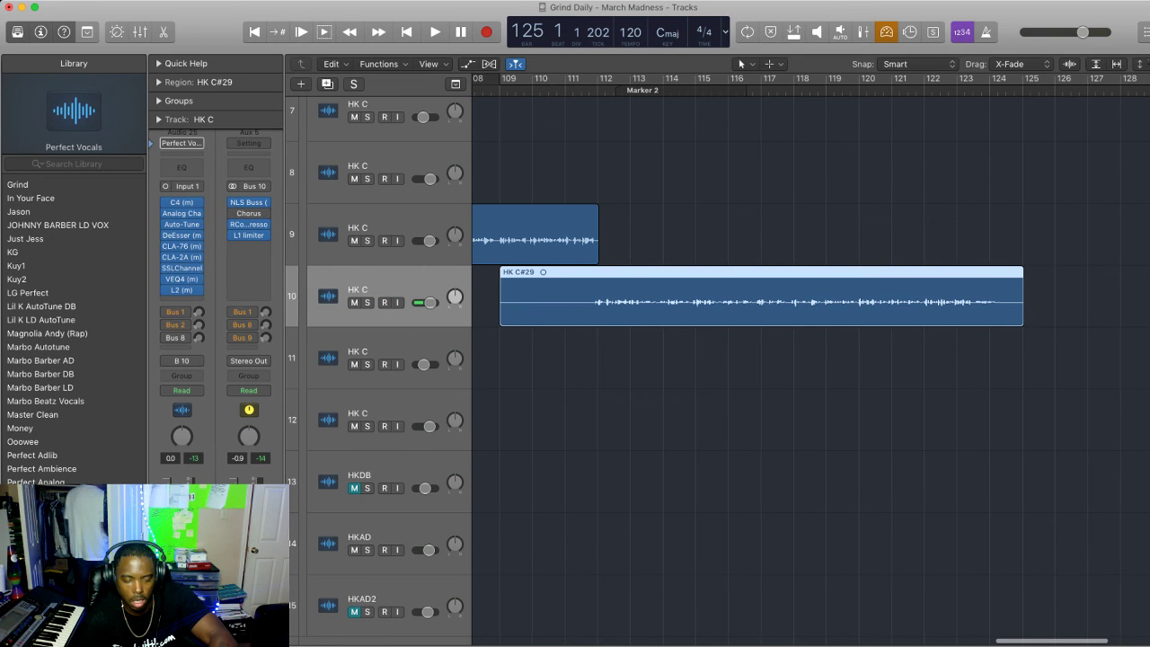
key("Delete")
Turn cycling back on, record a new vocal take from bar 109 on the duplicated HK C track, and trim its start to about bar 110
key("c")
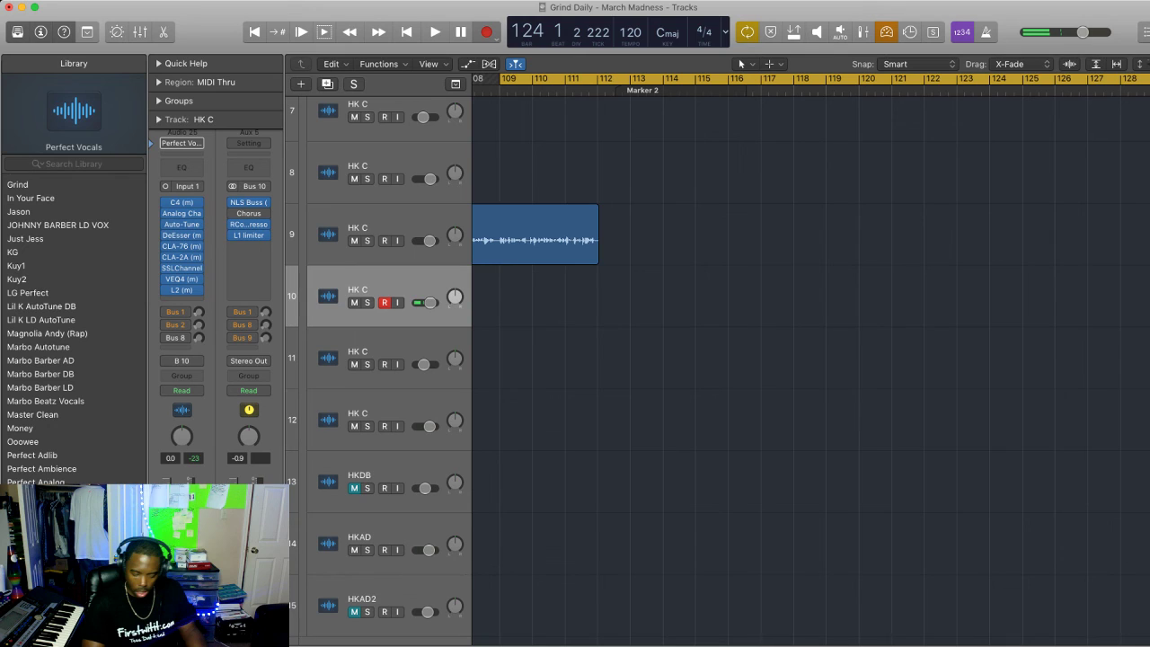
key("r")
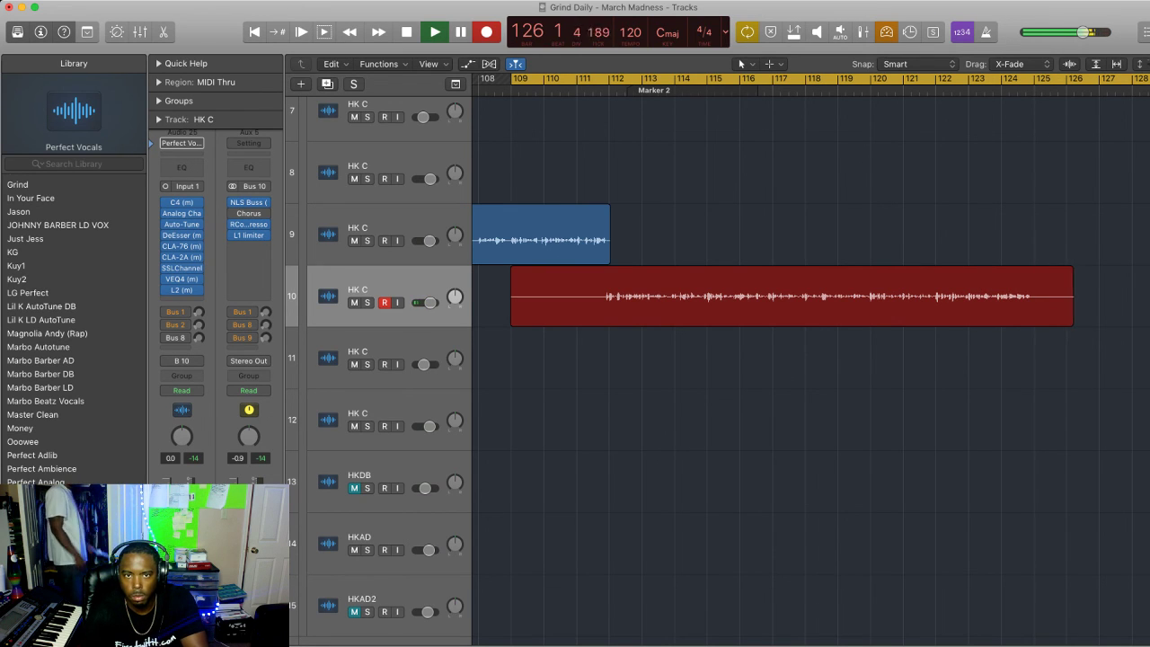
key("space")
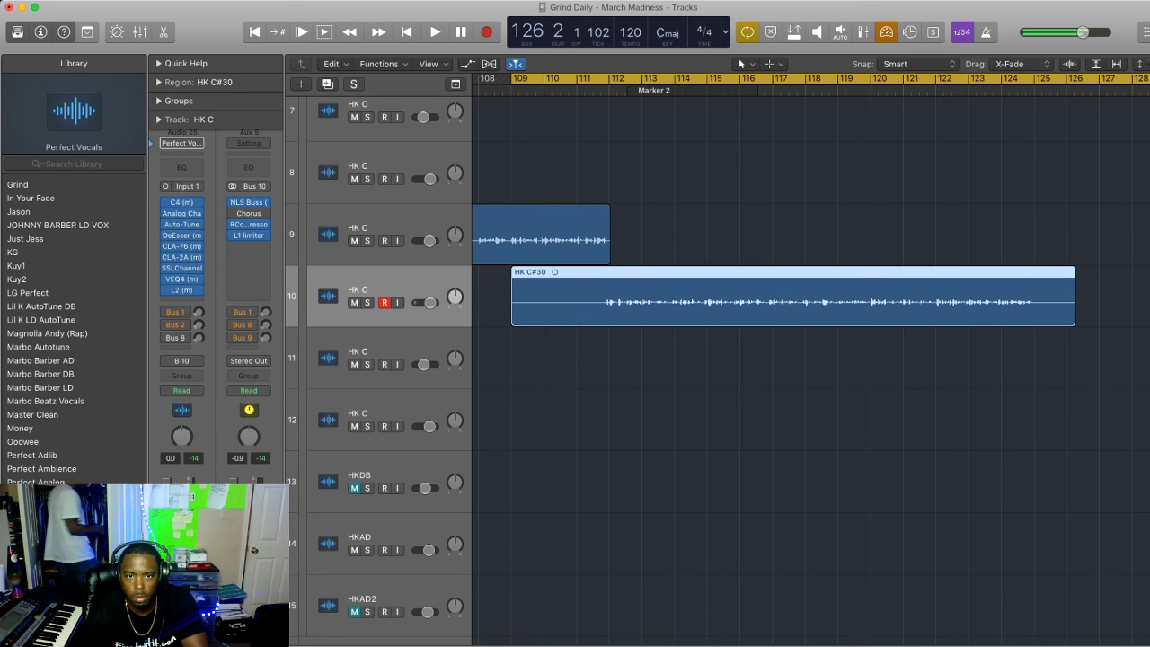
left_click_drag(514, 316, 553, 316)
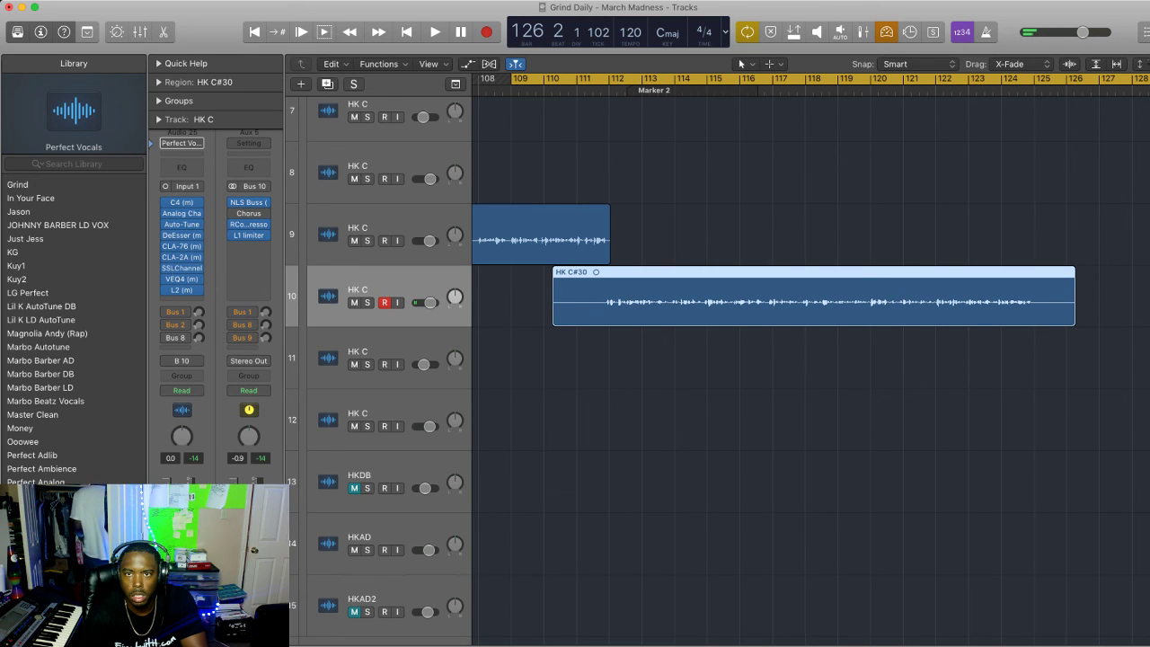
Shift the cycle range to start at about bar 121 and select the original HK C track for recording
scroll(809, 360, "right", 5)
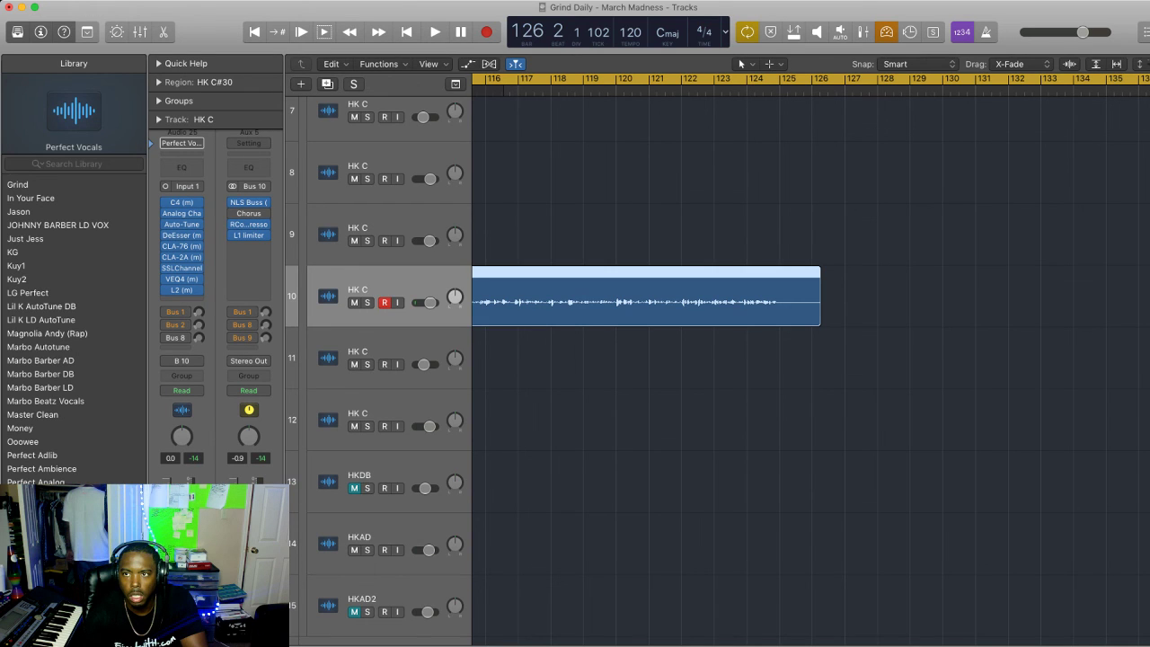
key("super+Left")
key("super+Left")
key("super+Left")
key("super+Left")
key("super+Left")
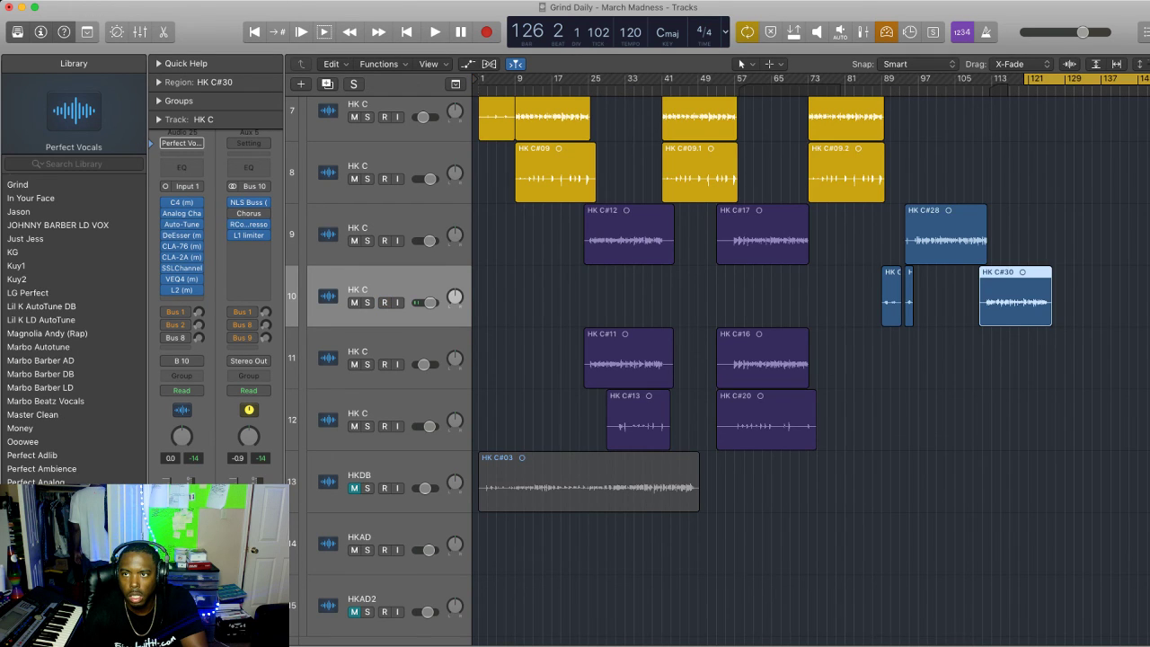
scroll(809, 359, "right", 3)
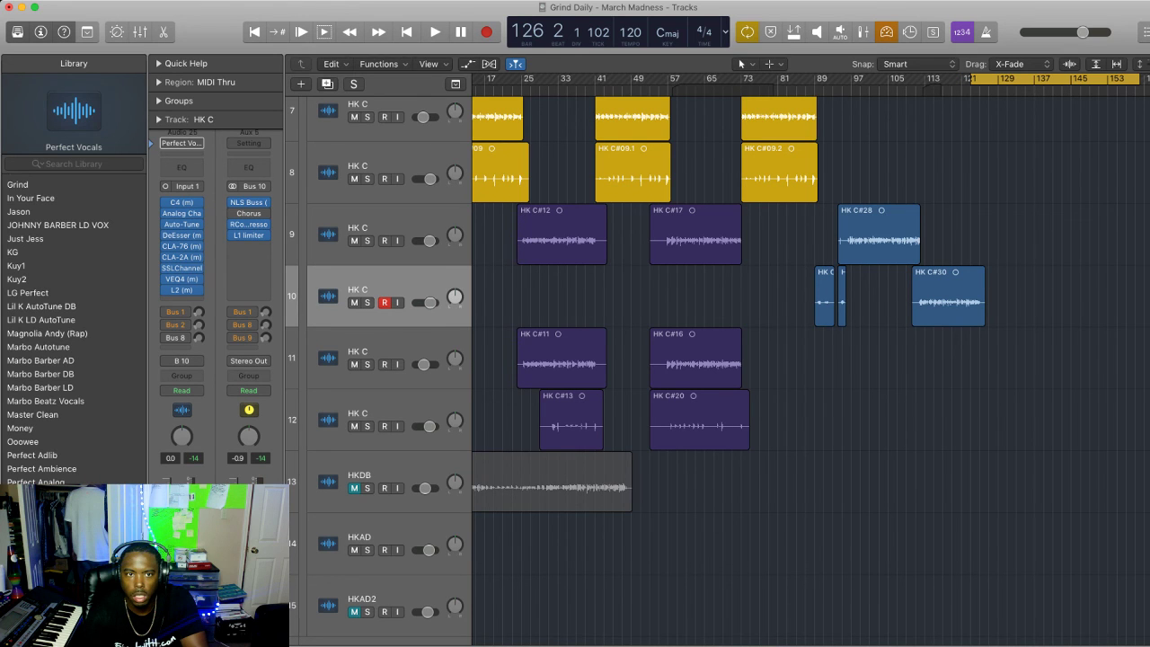
key("Up")
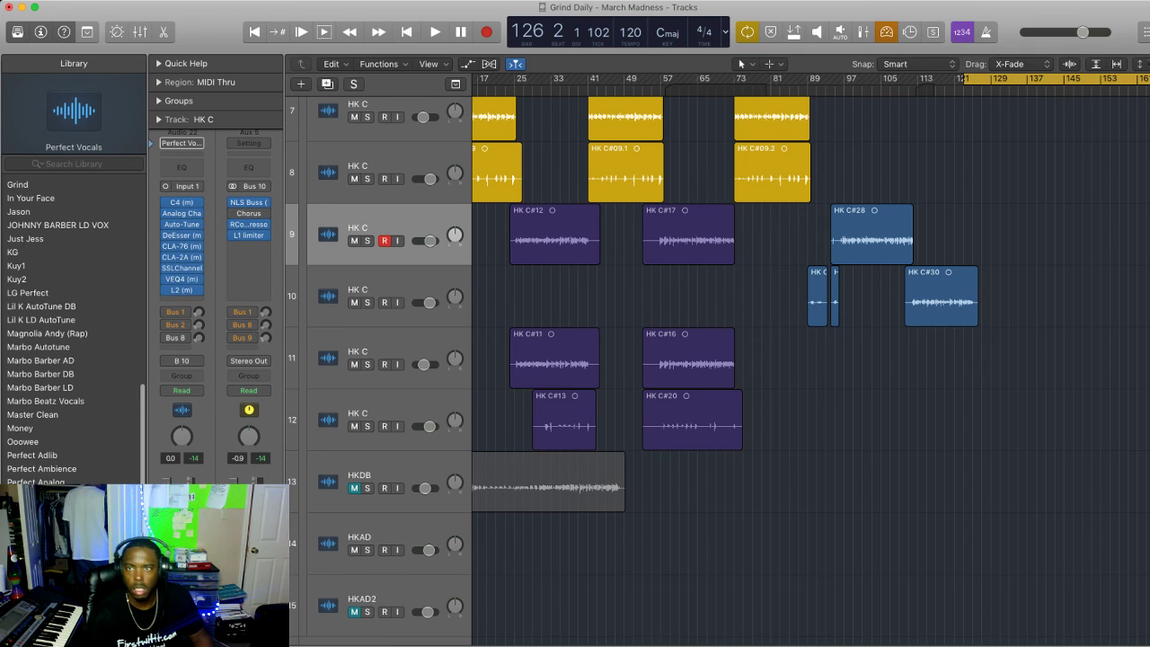
Record a vocal take from about bar 123 on the original HK C track and trim its end to about bar 135
key("r")
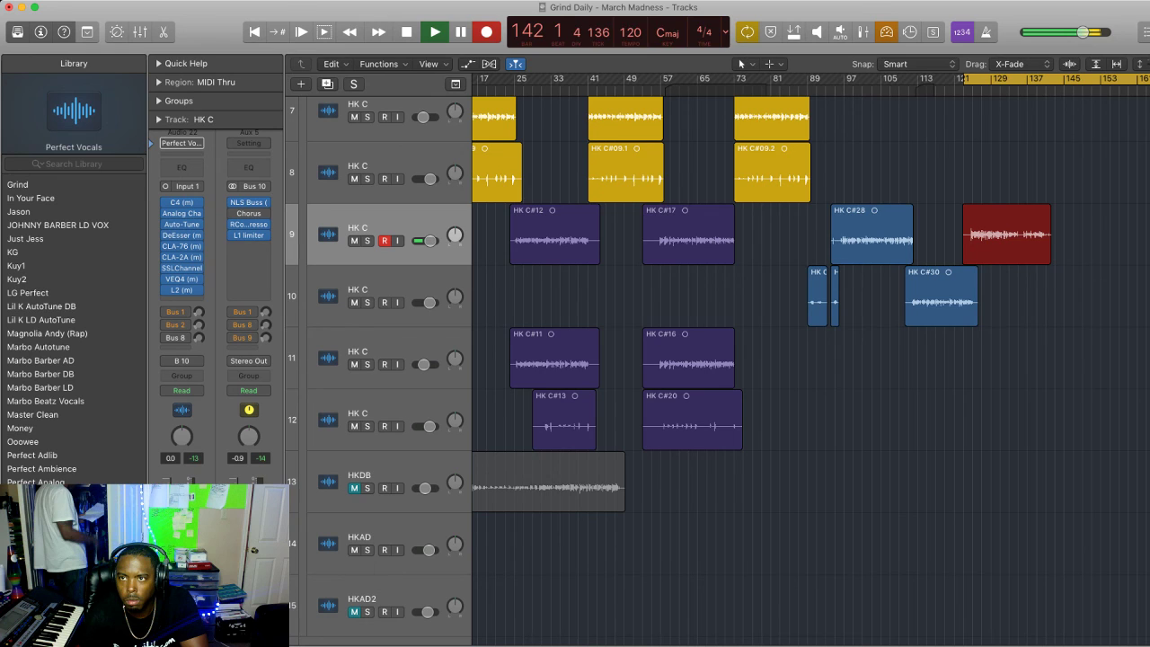
key("space")
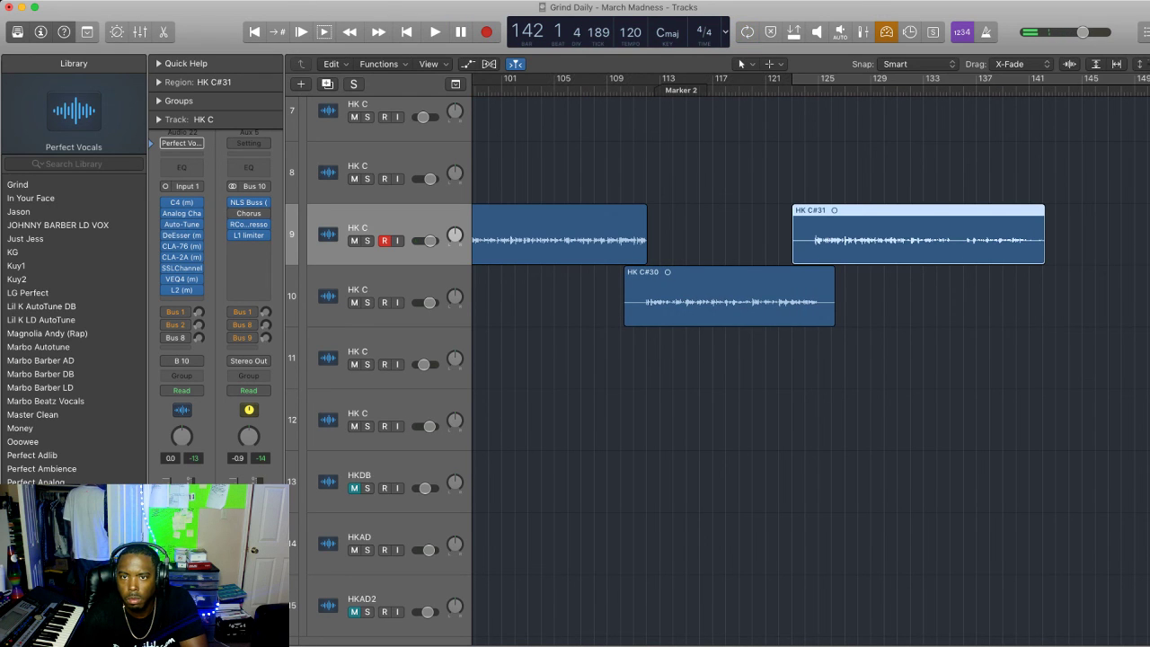
key("comma")
key("comma")
key("comma")
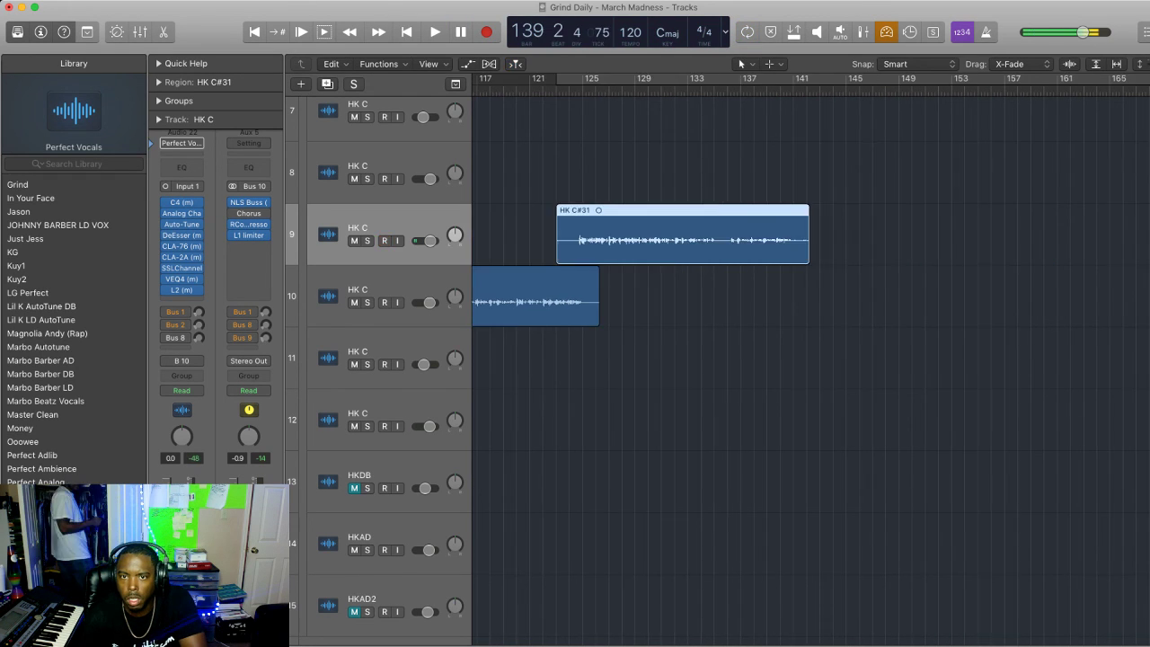
key("super+Down")
key("super+Down")
key("super+Down")
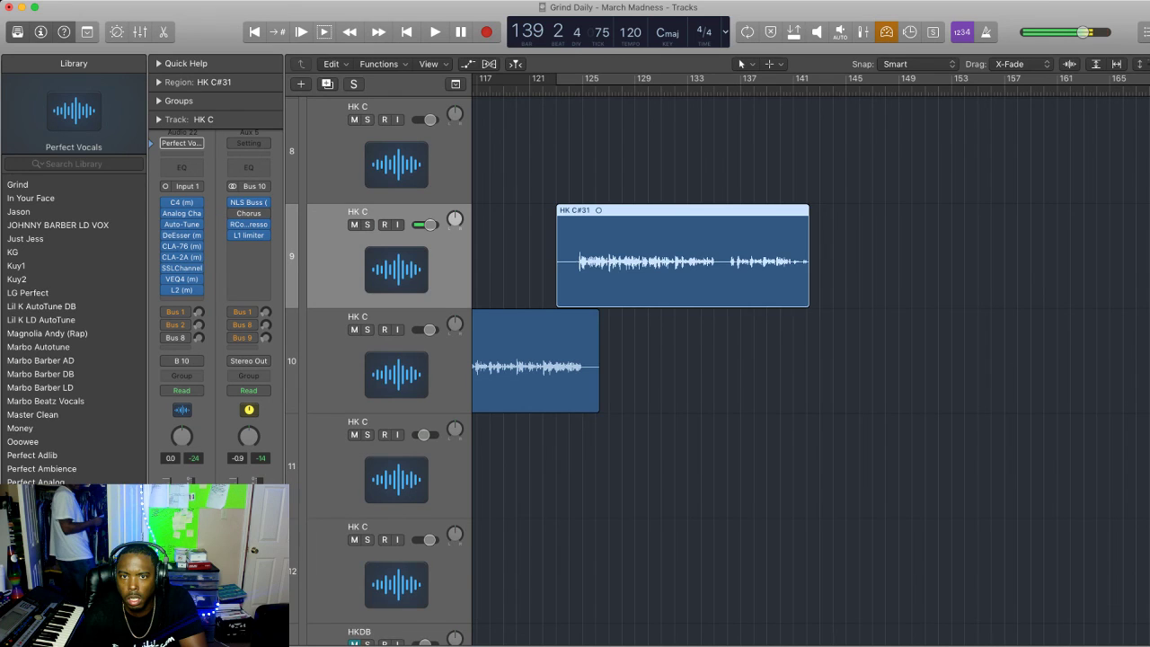
key("super+Down")
key("r")
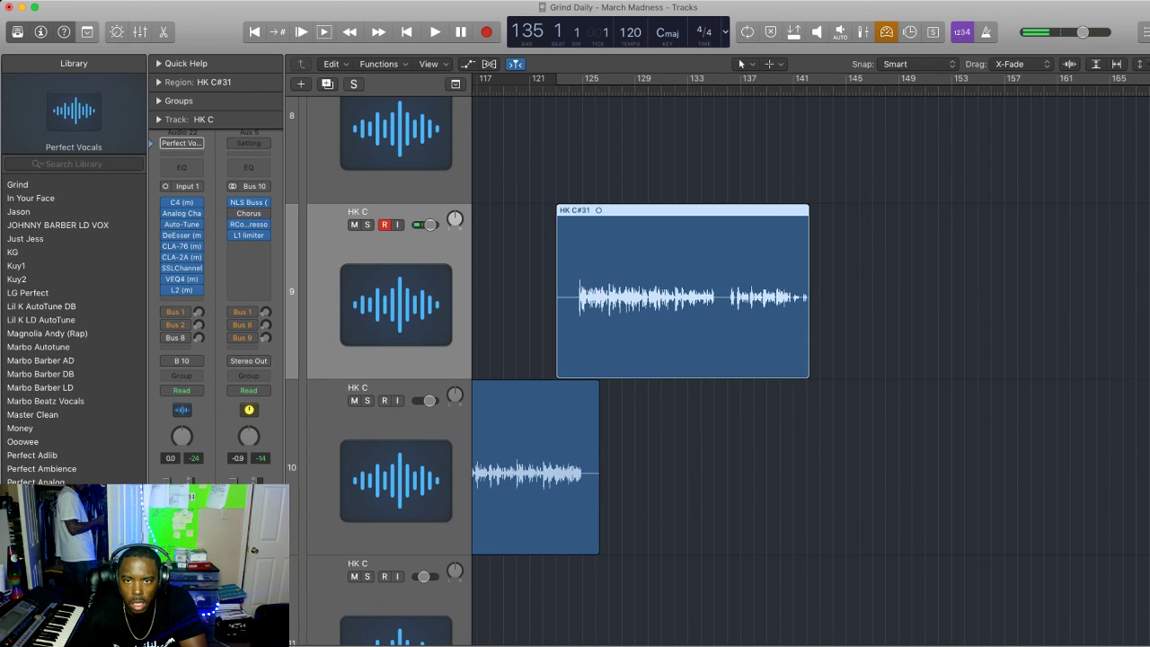
left_click_drag(808, 363, 723, 363)
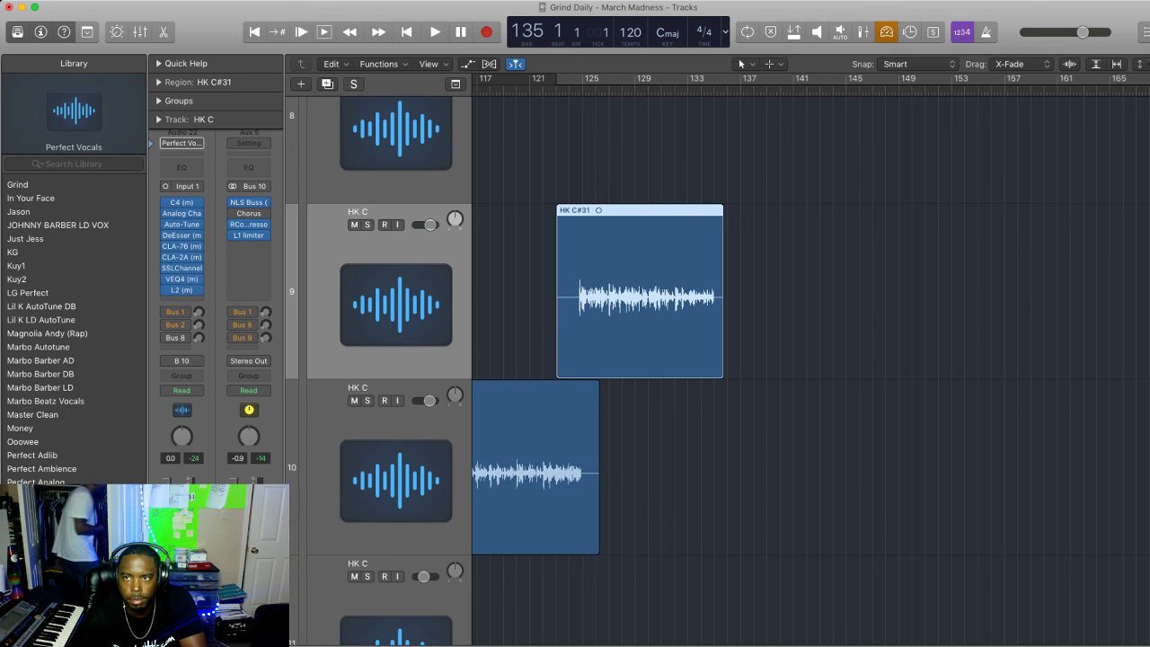
Turn cycling back on with the range starting at about bar 132 and select the duplicated HK C track for recording
key("c")
scroll(809, 359, "right", 3)
key("super+Up")
key("super+Up")
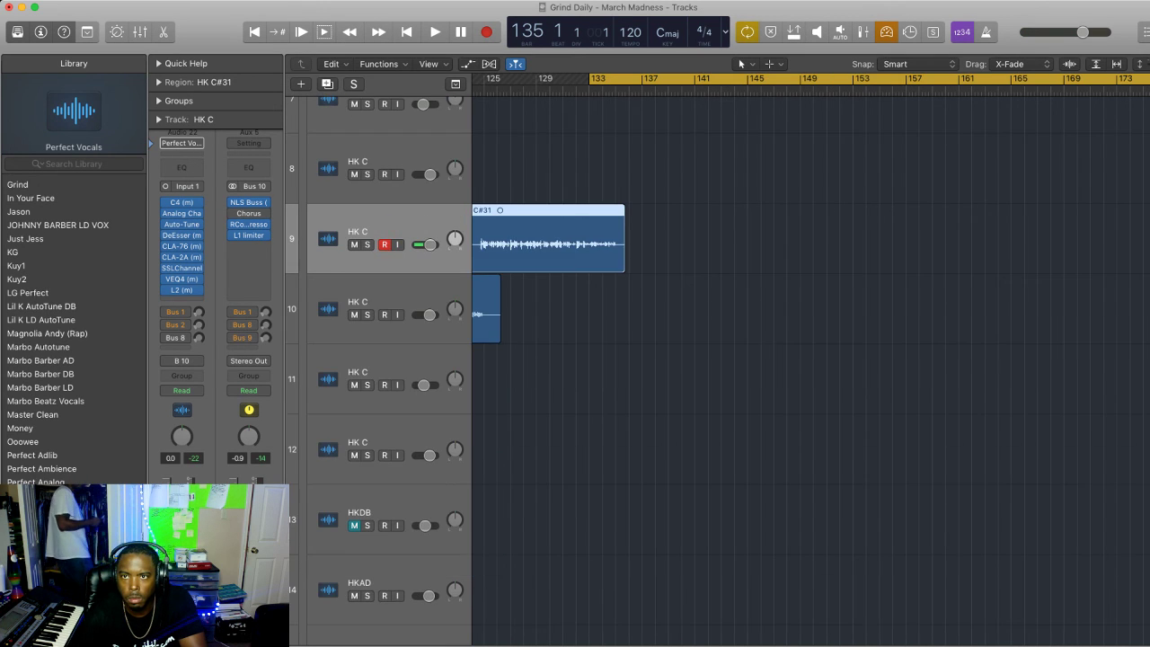
key("super+Left")
key("super+Left")
scroll(809, 360, "up", 10)
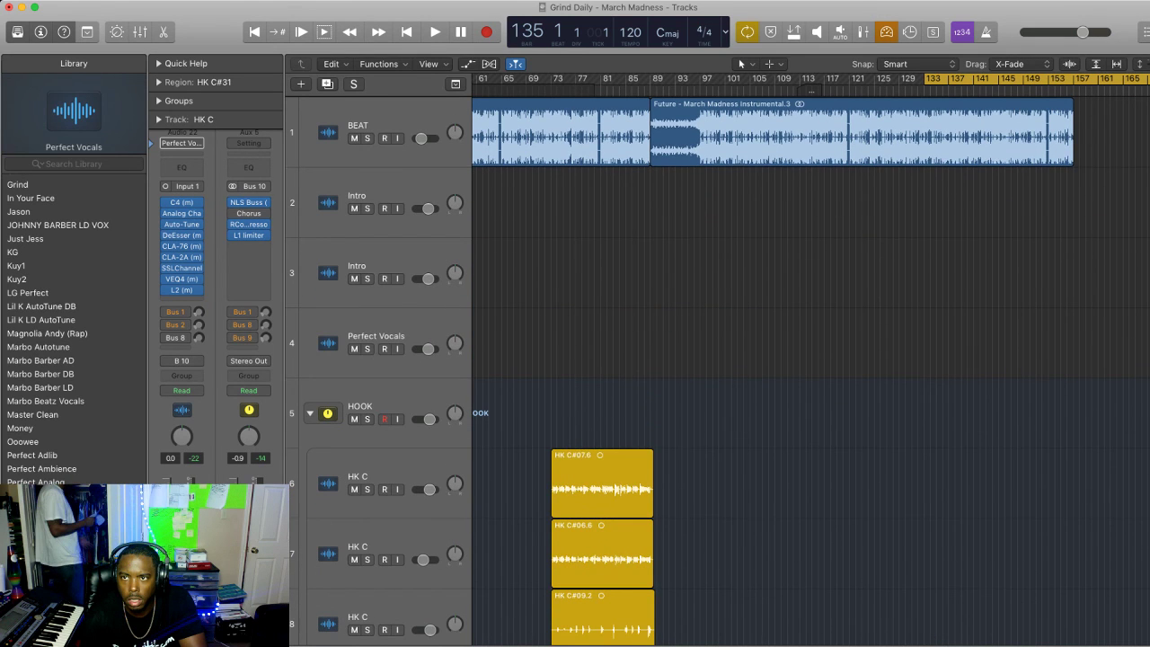
scroll(809, 359, "down", 2)
scroll(809, 360, "right", 1)
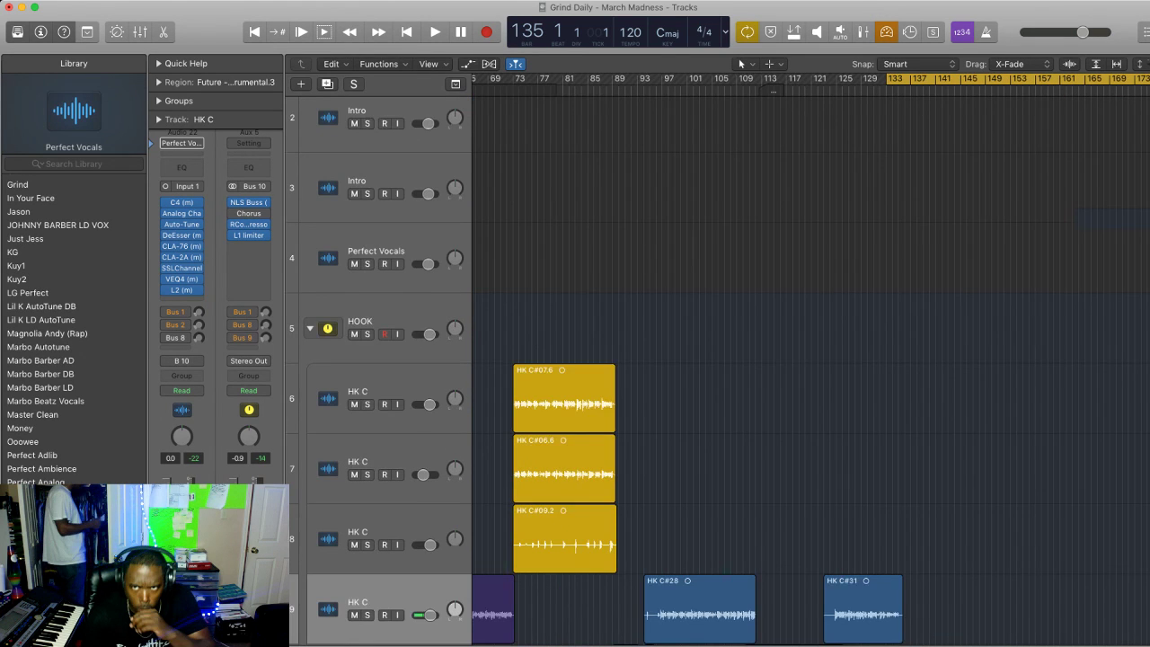
scroll(809, 360, "down", 5)
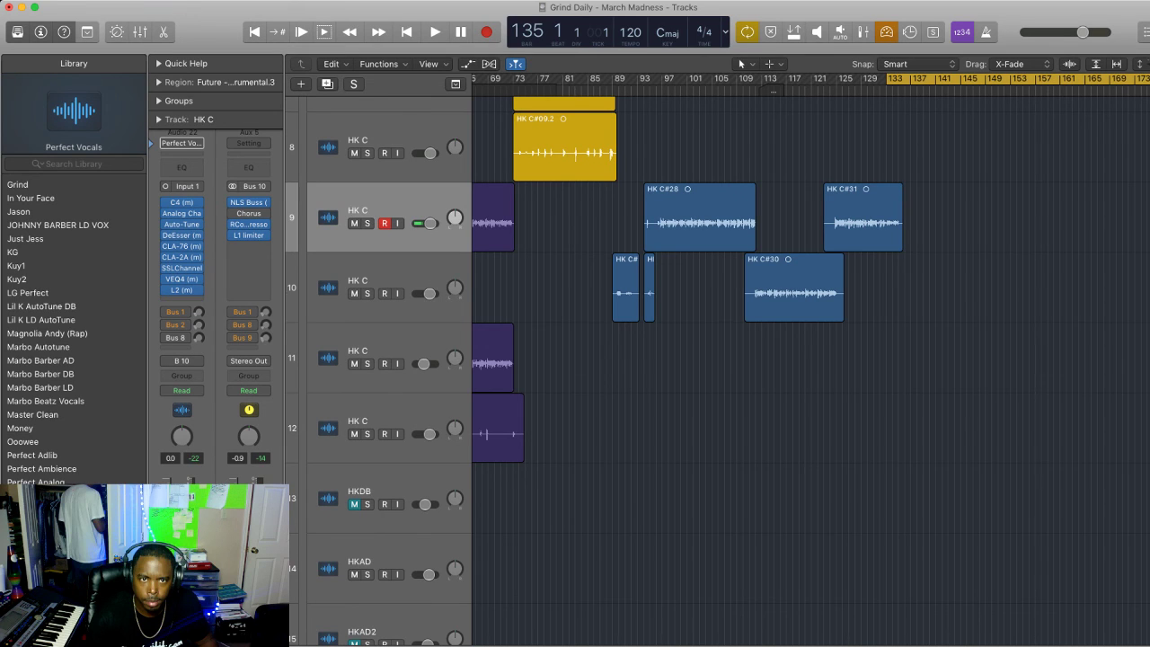
key("Down")
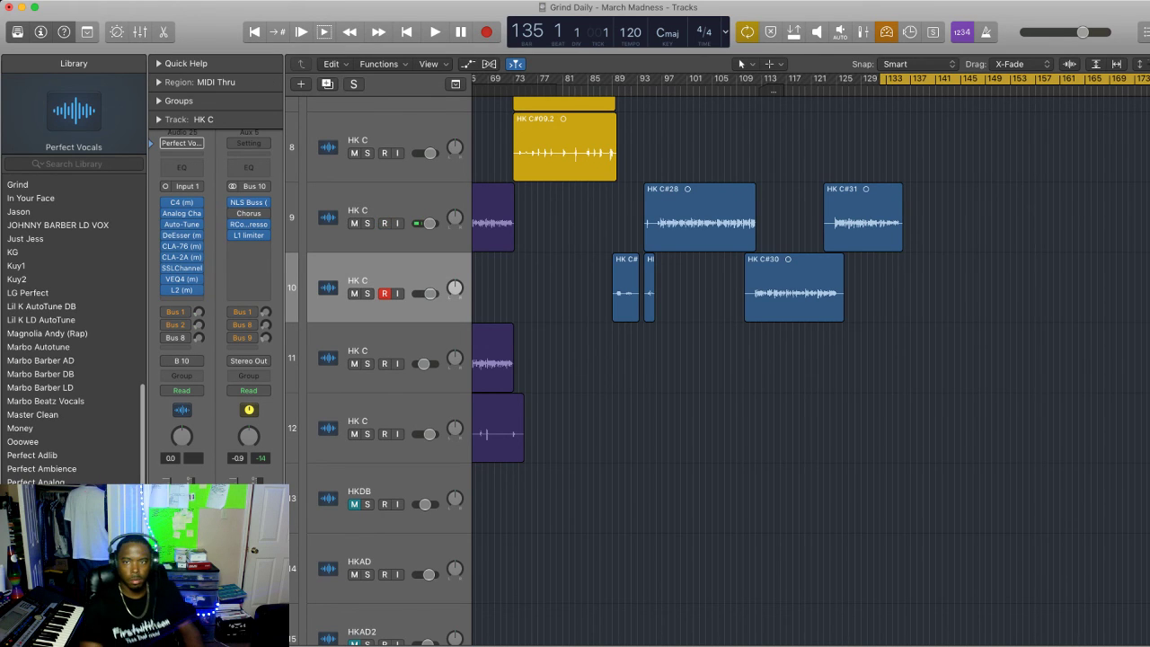
Try several vocal takes from about bar 132 on the duplicated HK C track and discard each one
key("r")
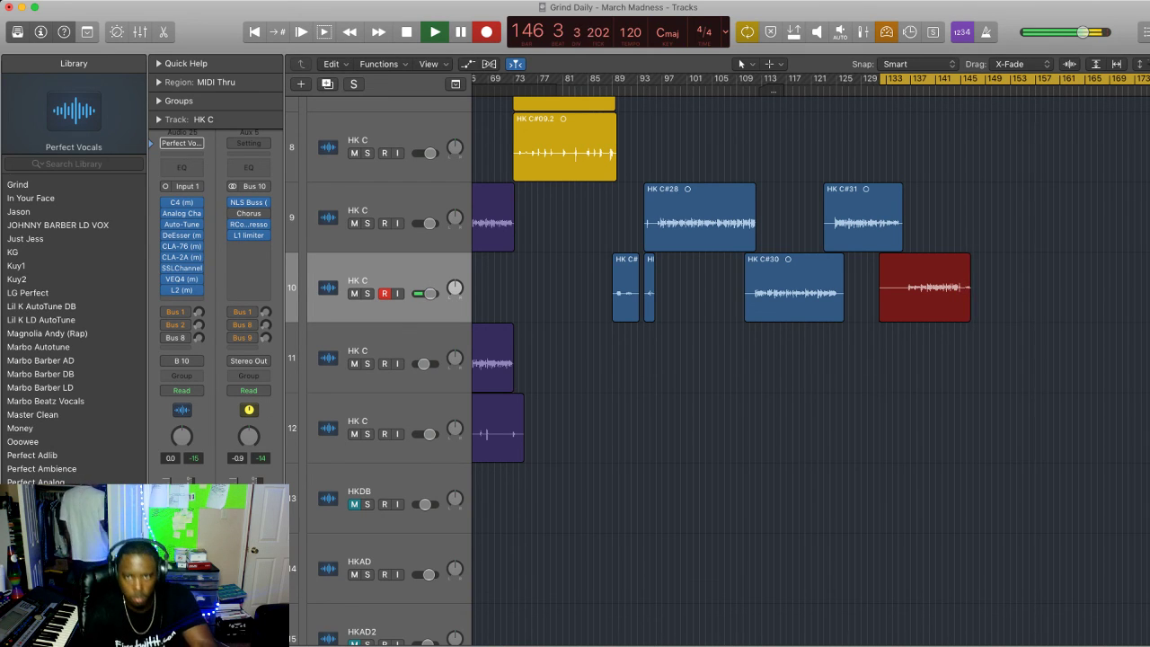
key("space")
key("super+z")
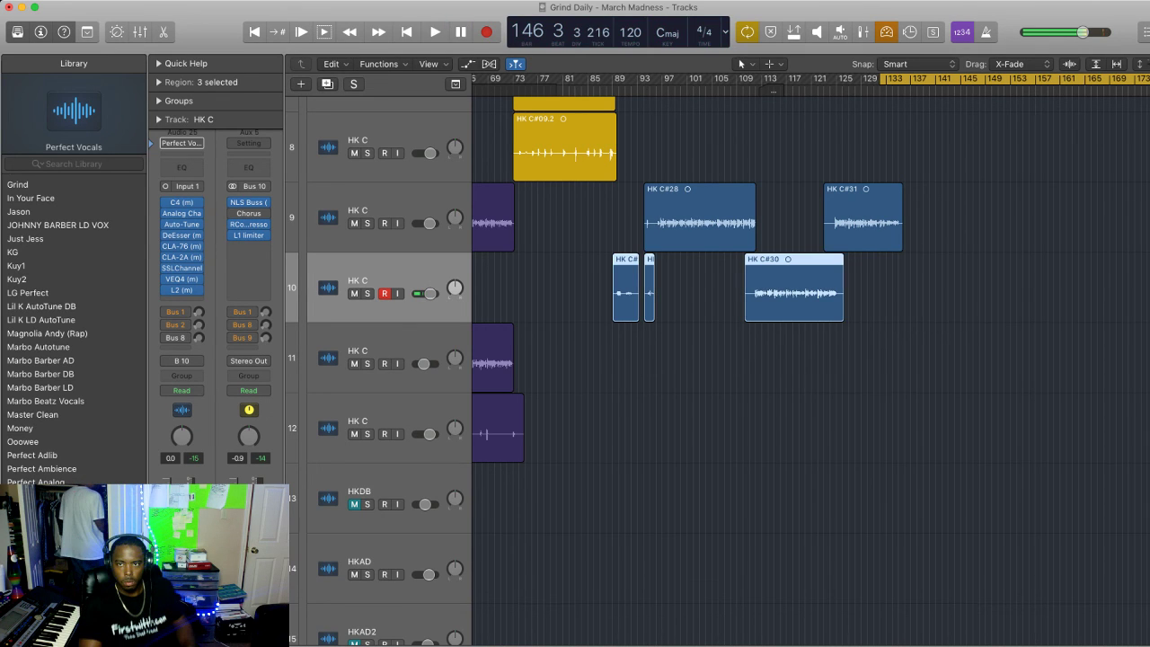
key("r")
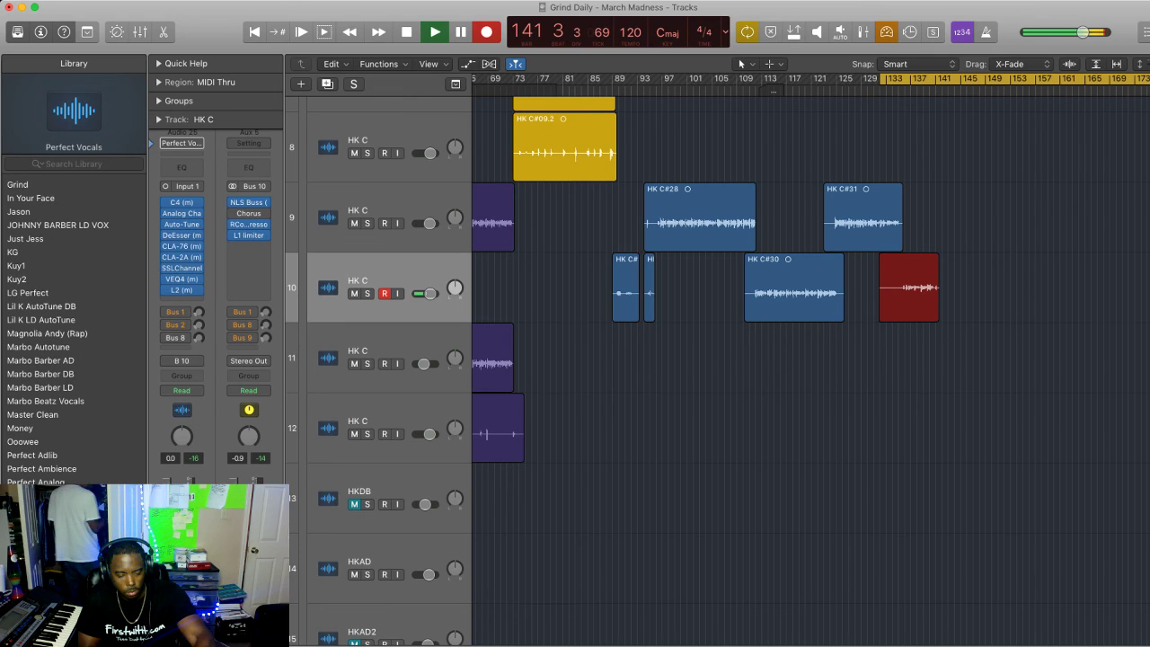
key("super+period")
key("r")
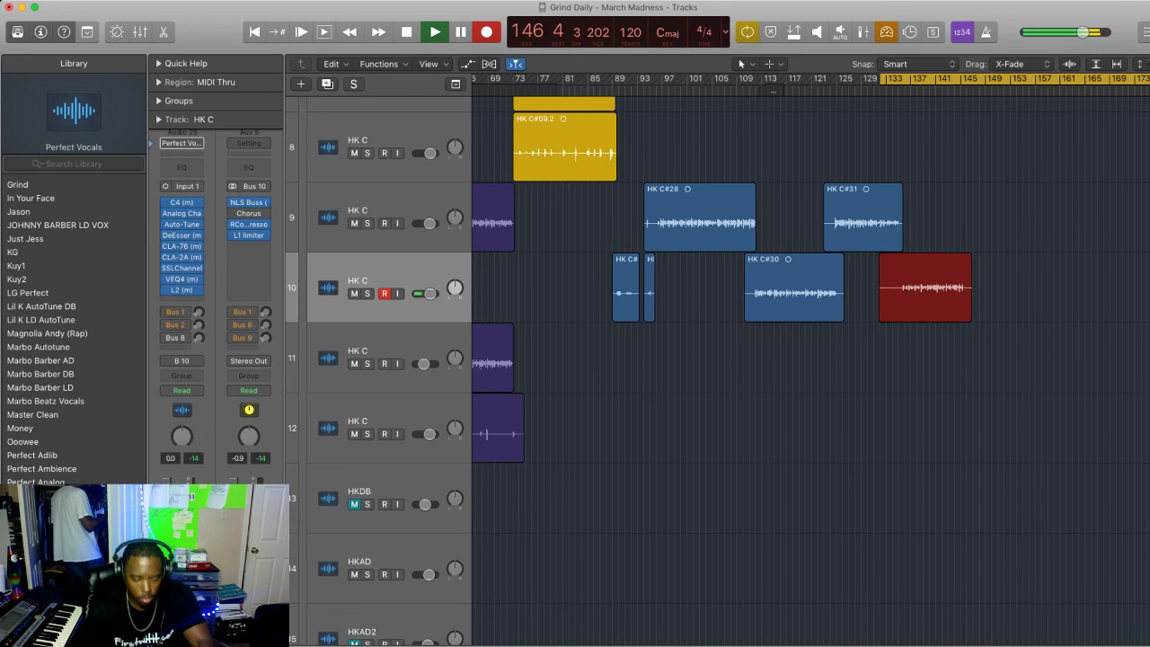
key("space")
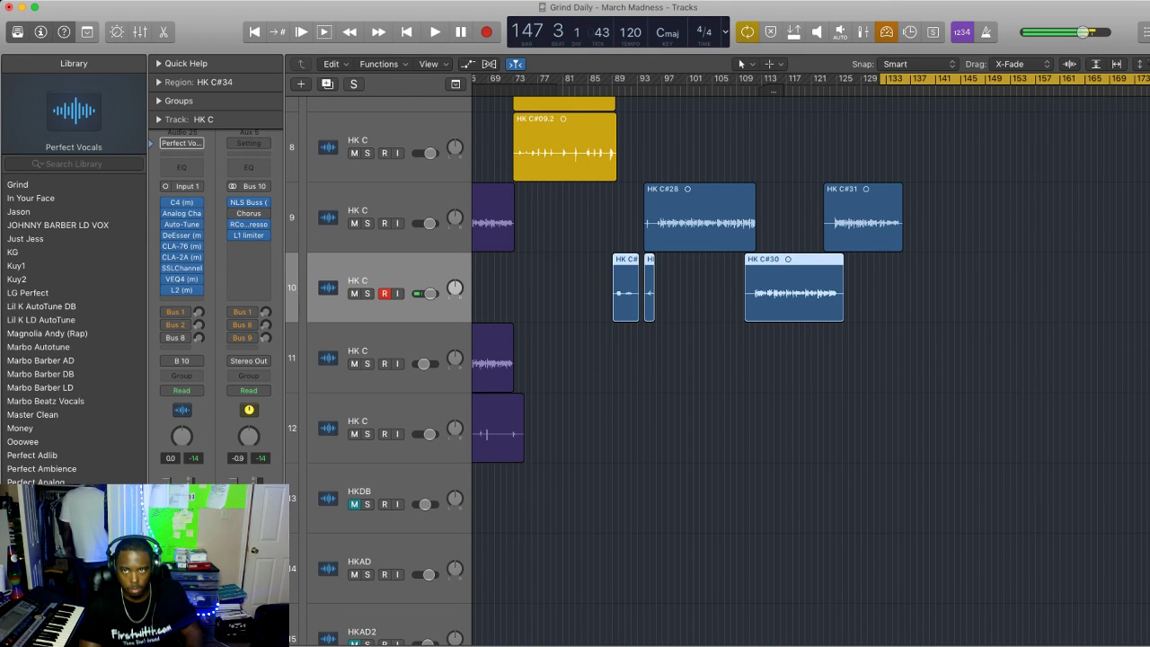
key("r")
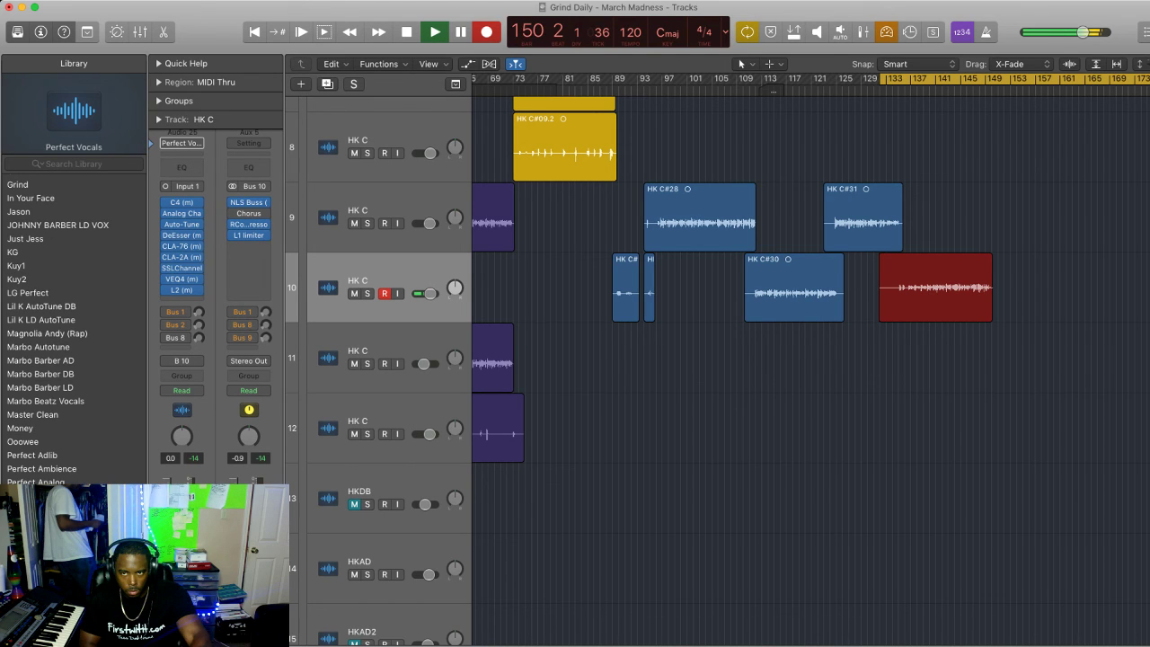
key("space")
key("super+z")
Record a vocal take from bar 132 to about bar 150, then shift the cycle start to about bar 147 with the original HK C track selected
key("r")
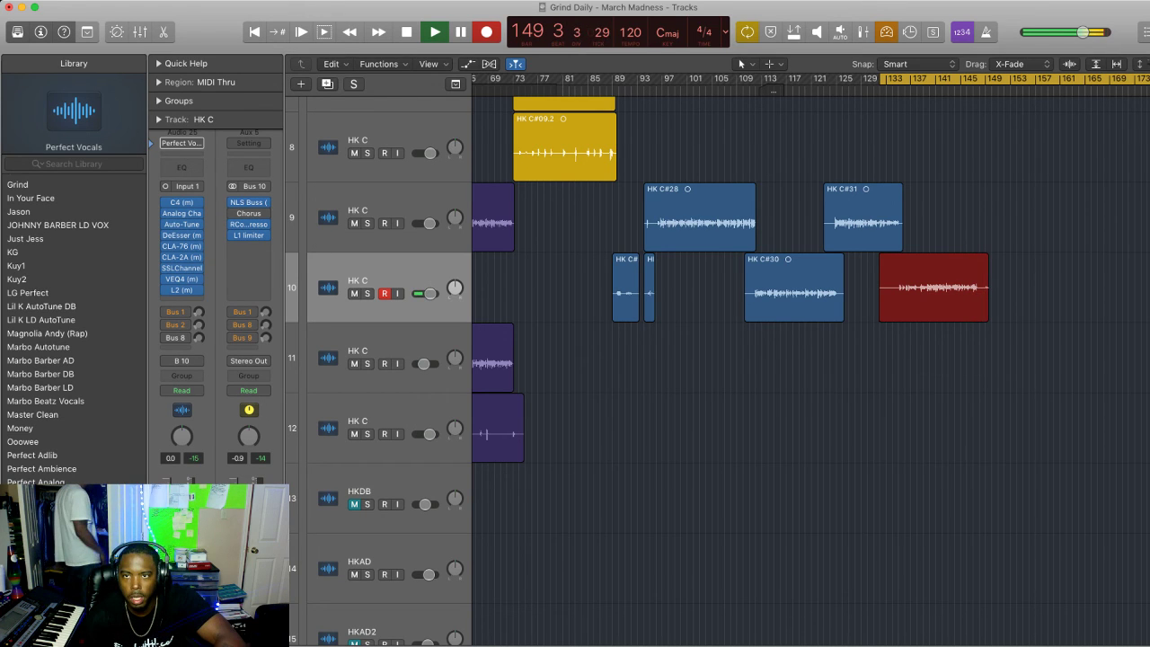
key("space")
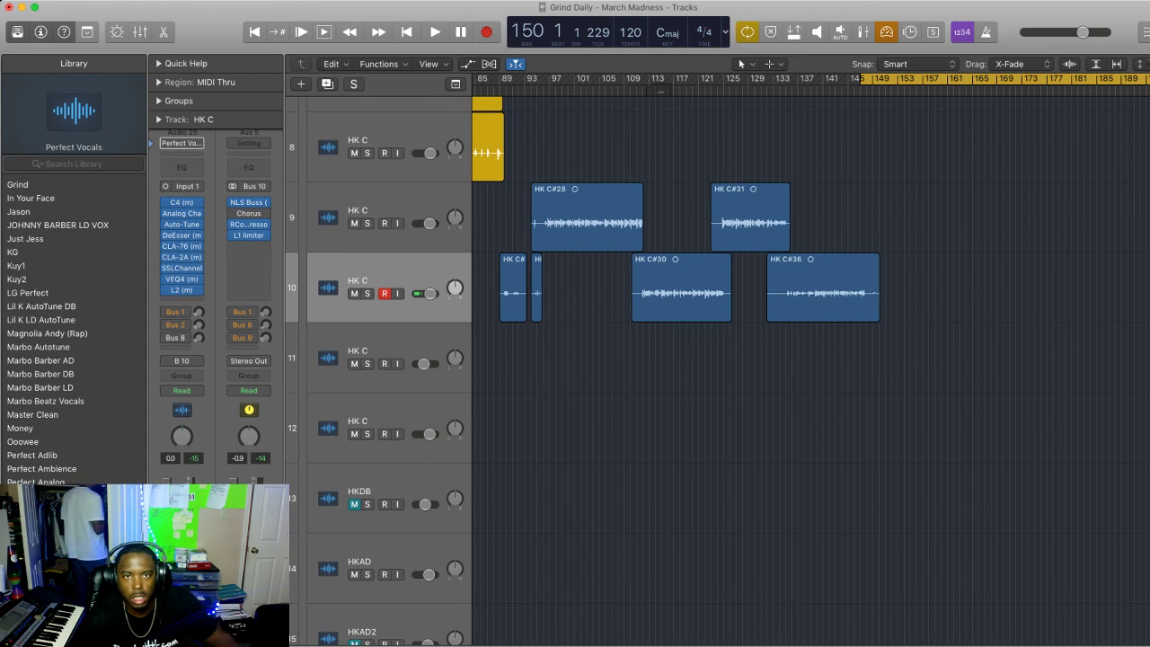
key("Up")
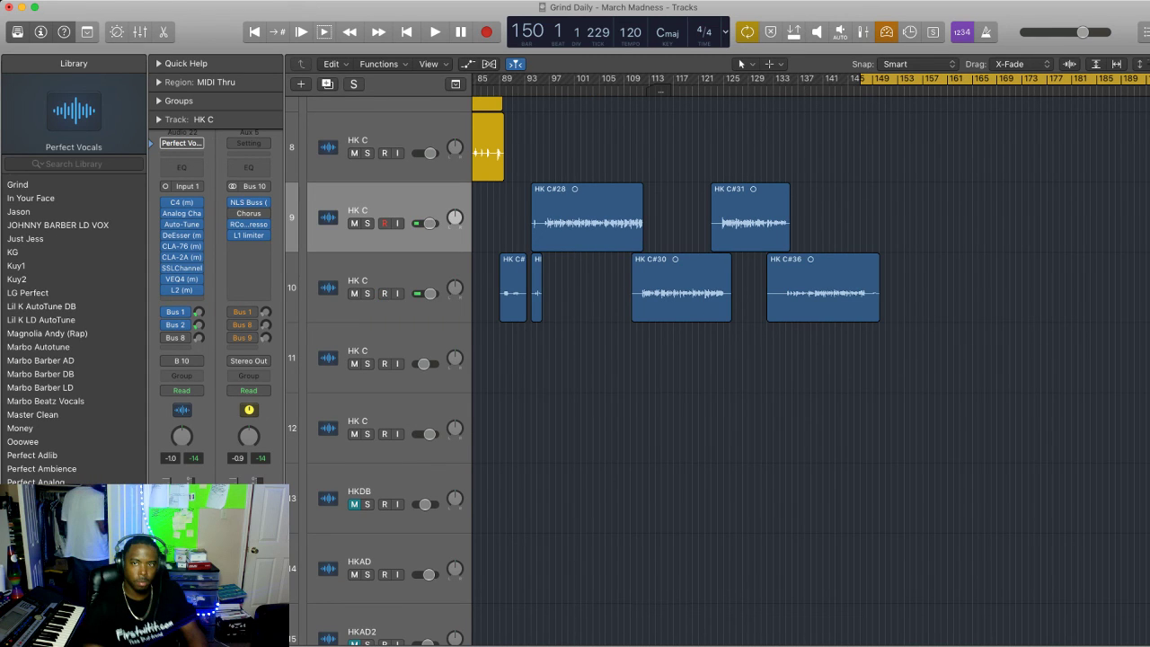
Try several vocal takes from about bar 147 on the original HK C track and undo each one
key("r")
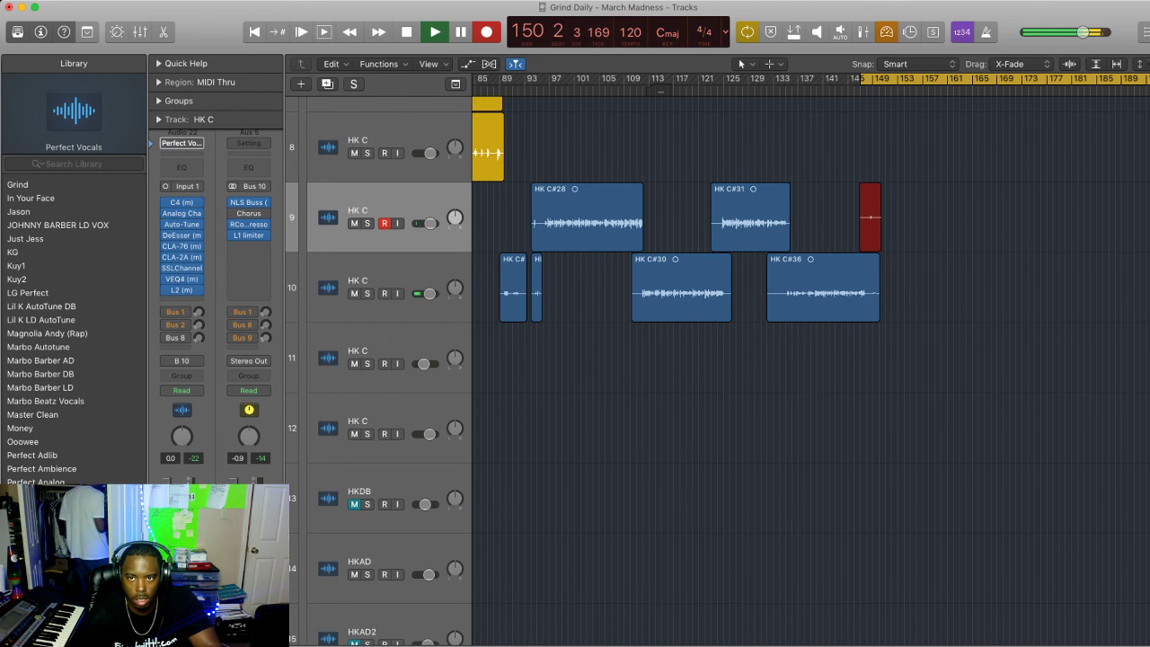
key("space")
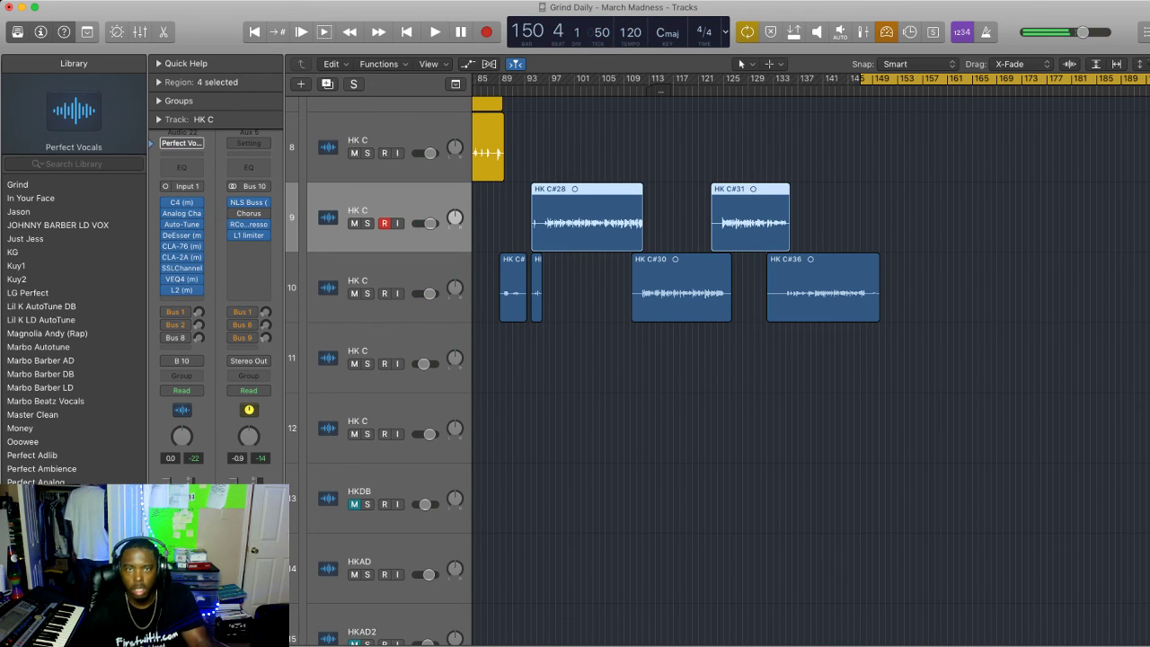
key("r")
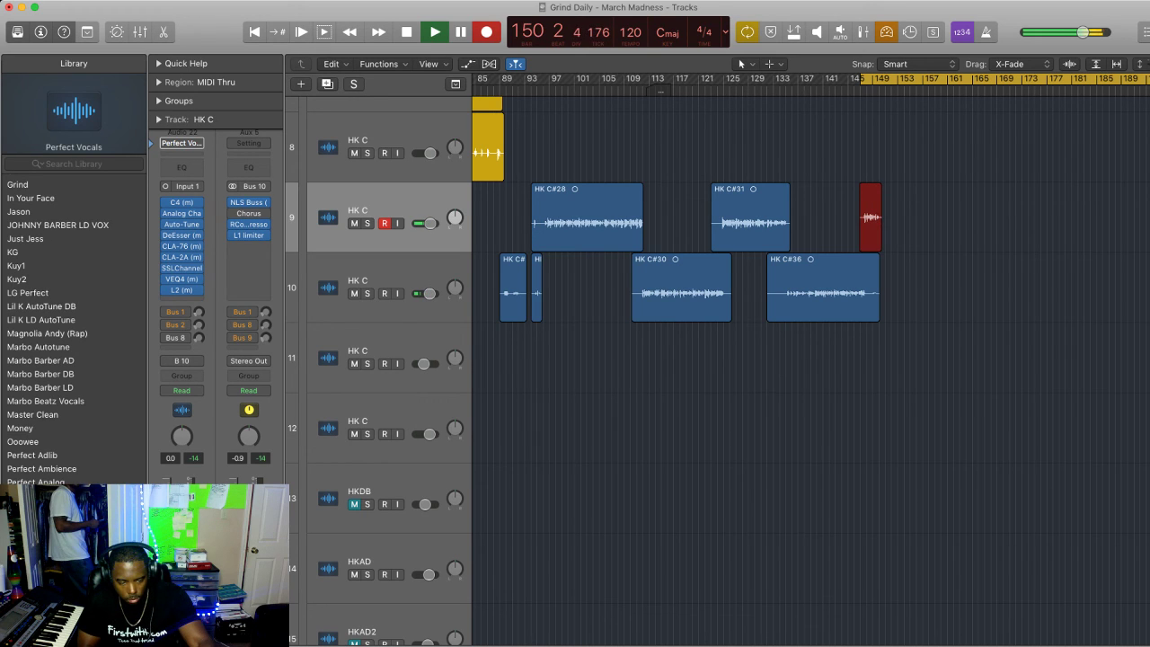
key("space")
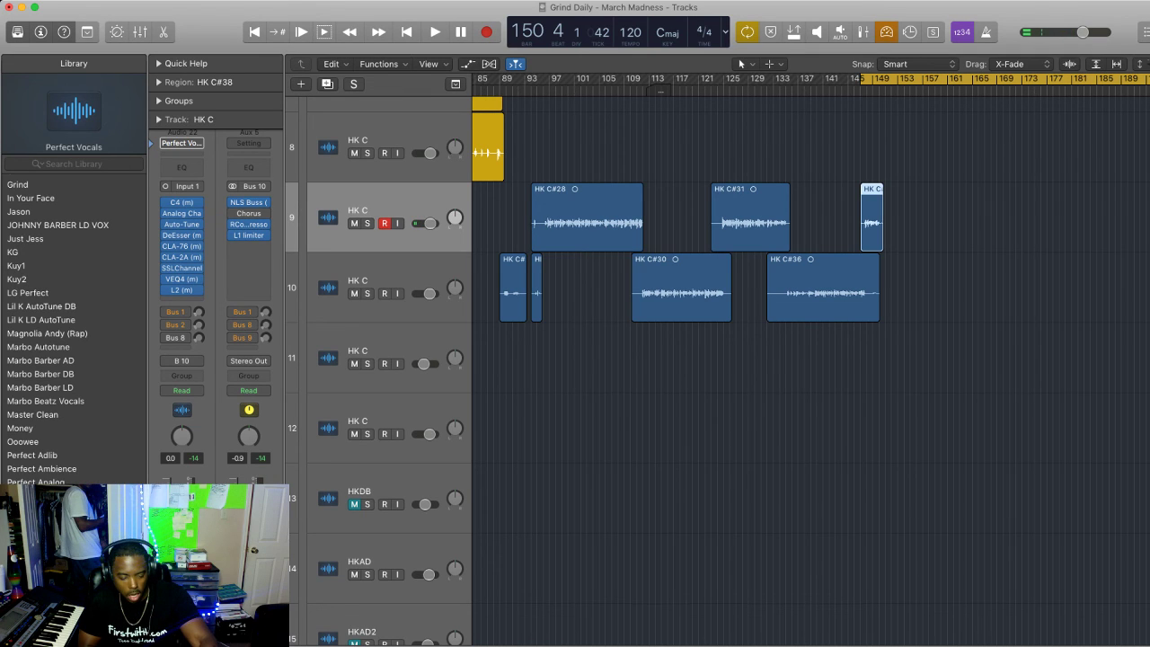
key("super+z")
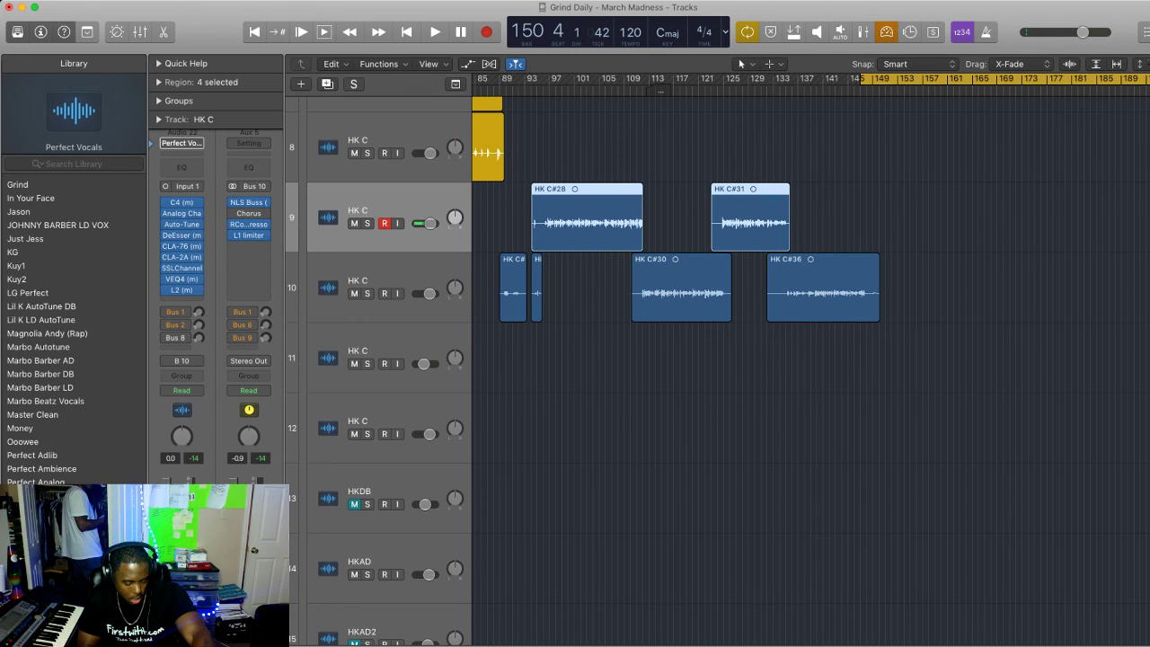
key("r")
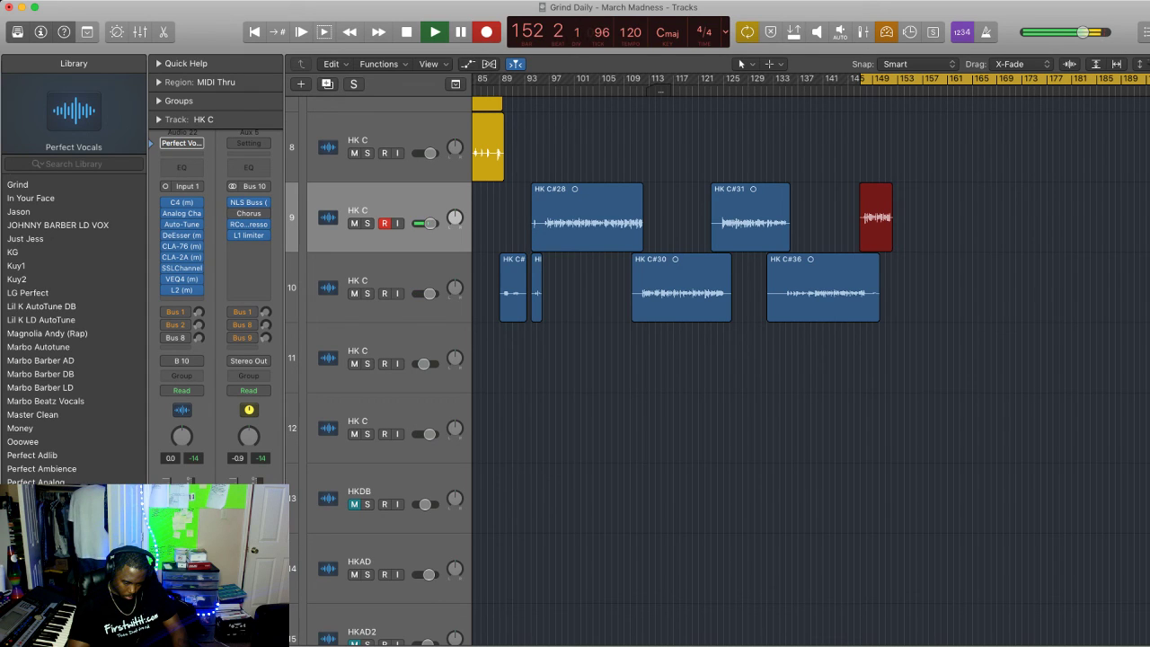
key("space")
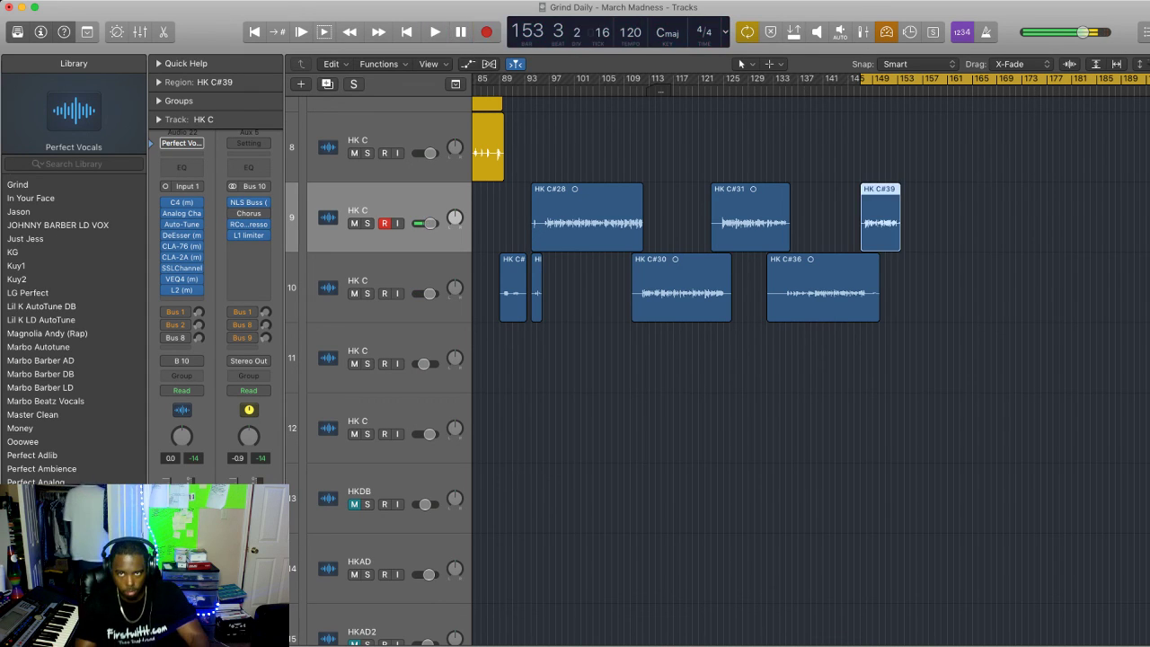
key("super+z")
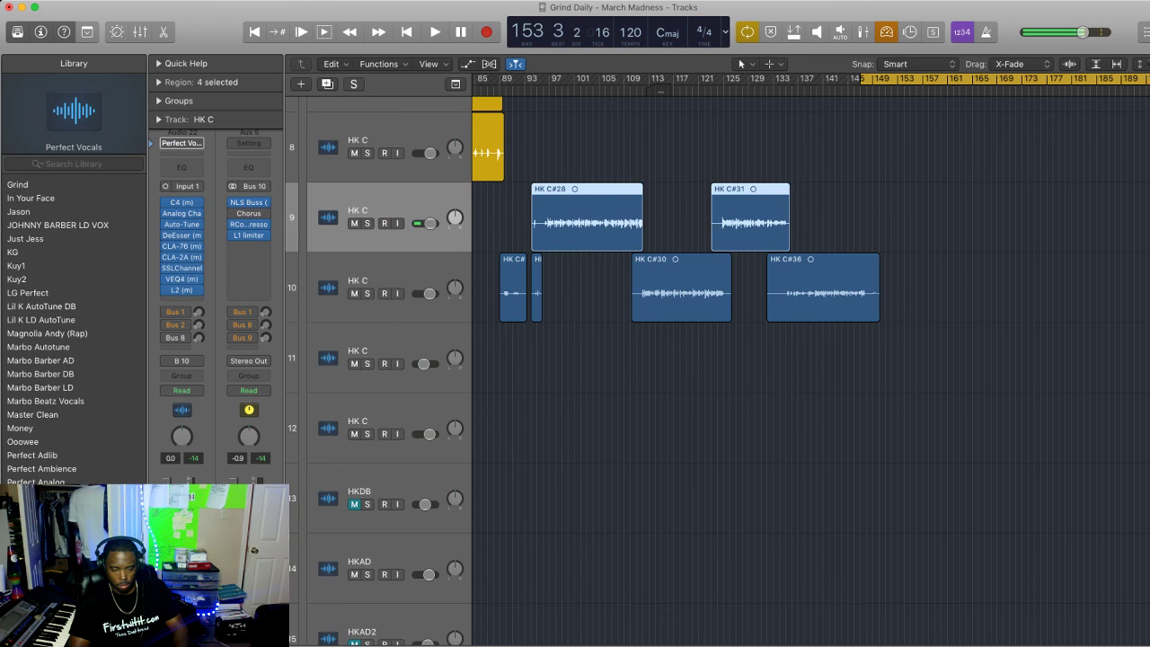
key("r")
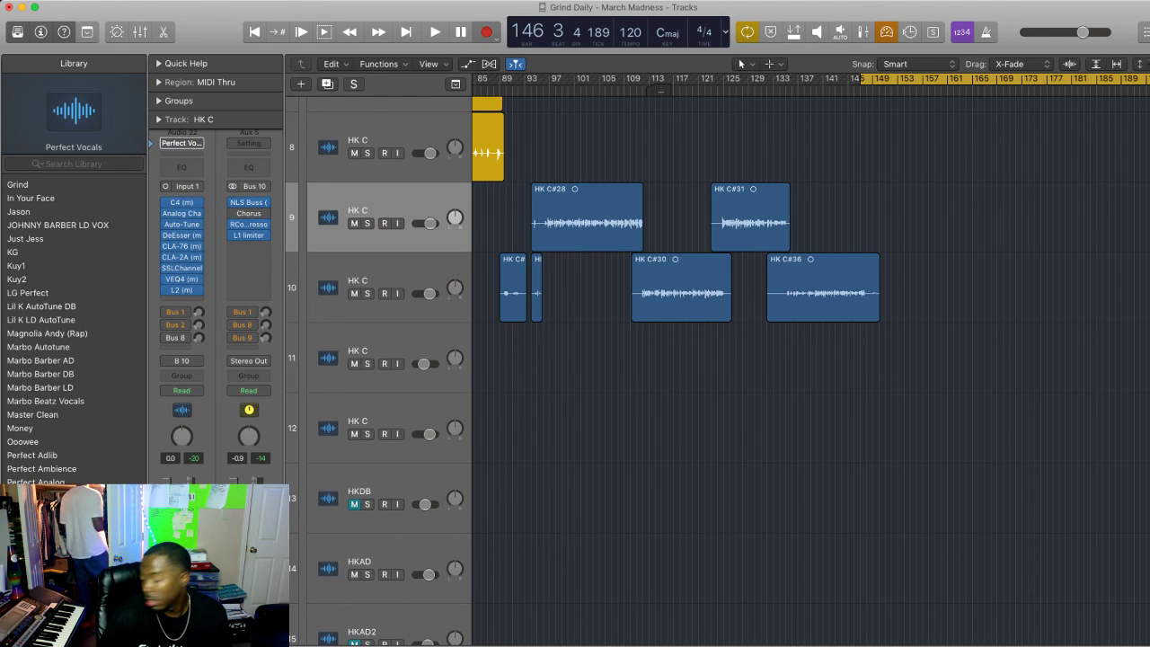
key("r")
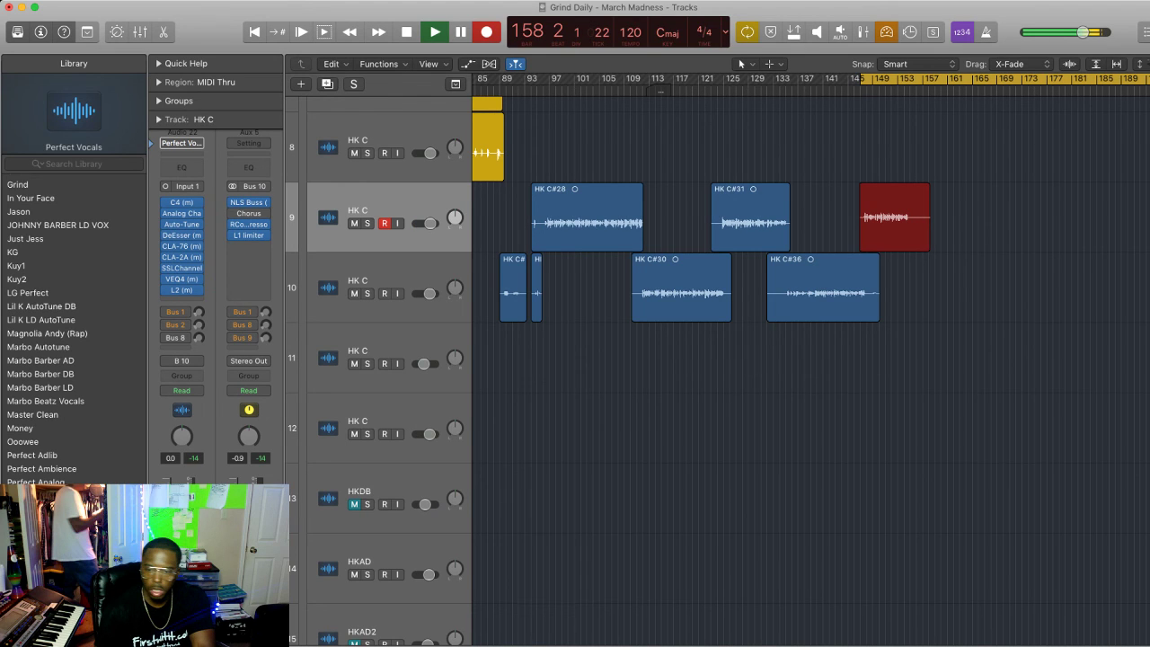
key("space")
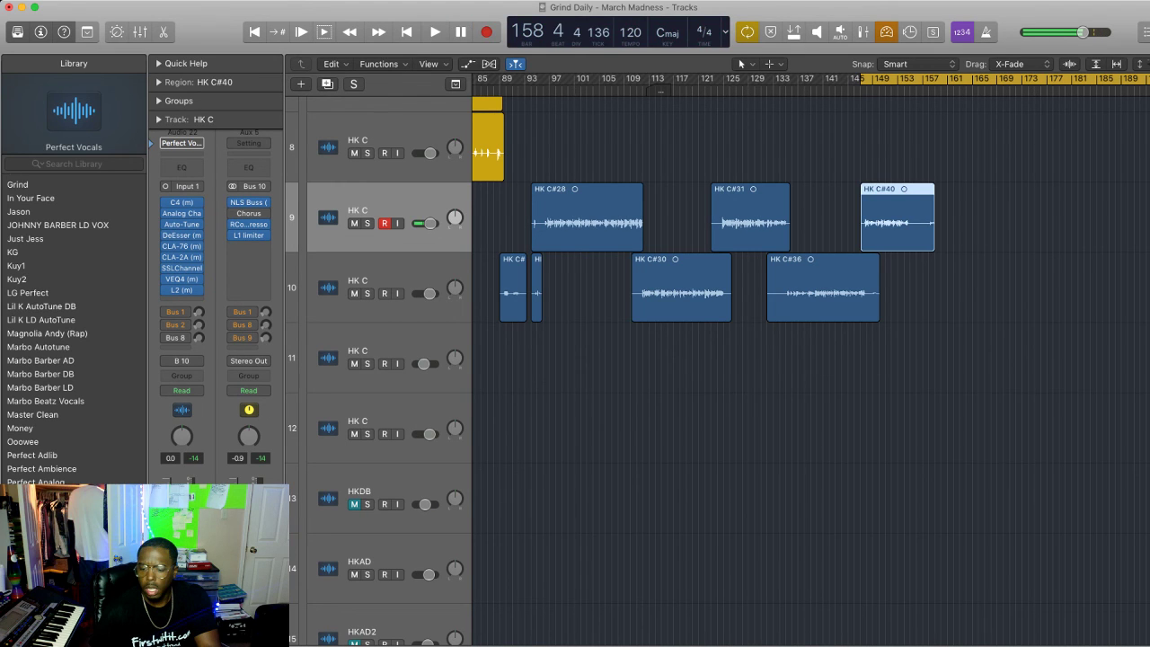
key("super+z")
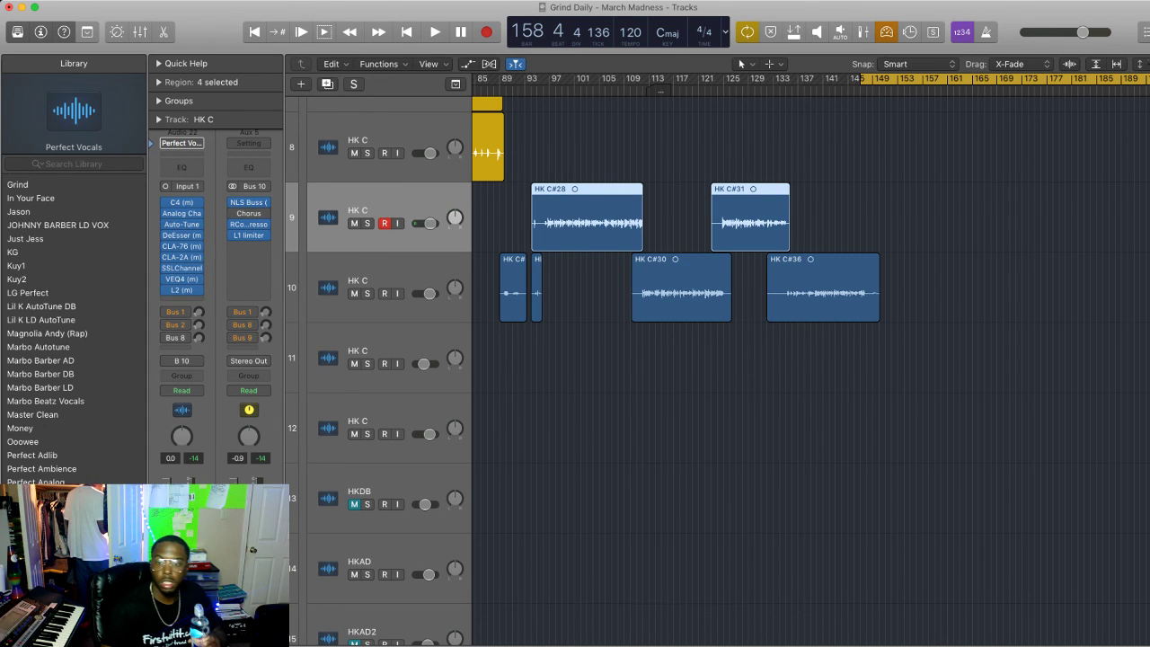
Record a vocal take from bar 147 to about bar 155 on the original HK C track and shift the cycle start to about bar 152
key("r")
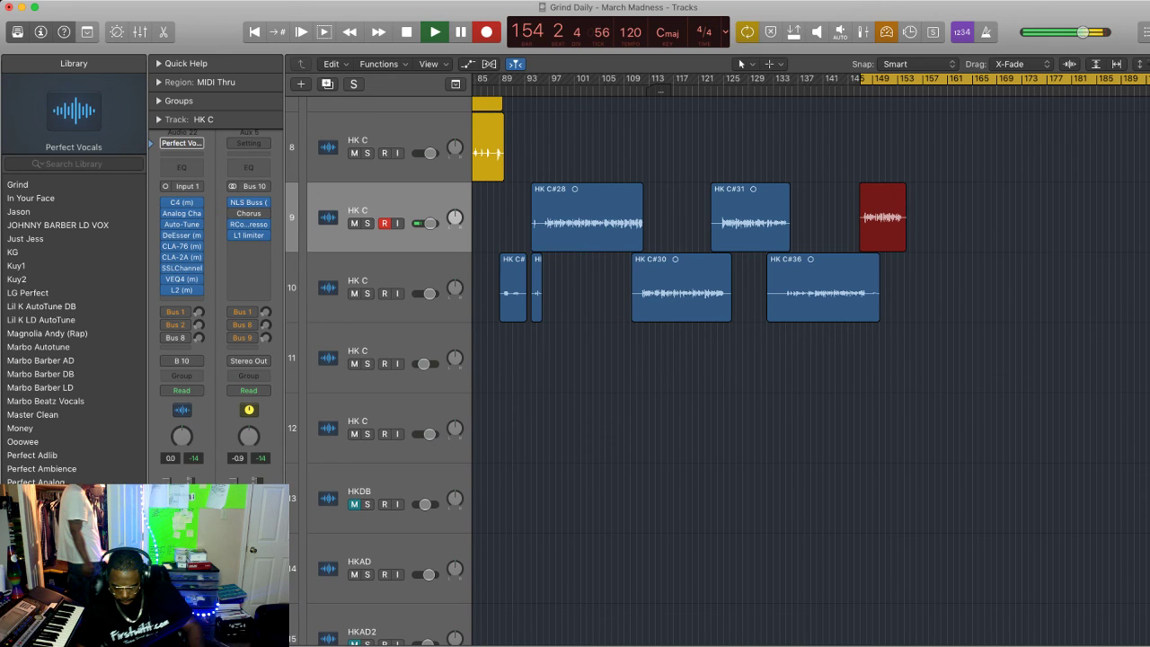
key("space")
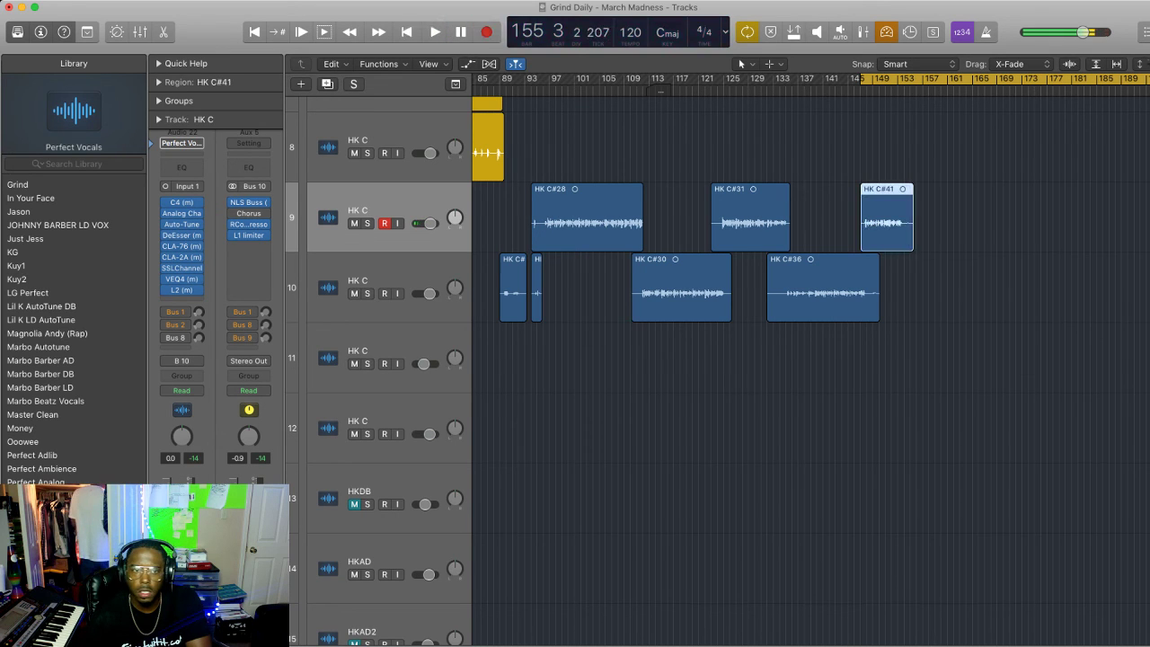
left_click_drag(862, 79, 892, 79)
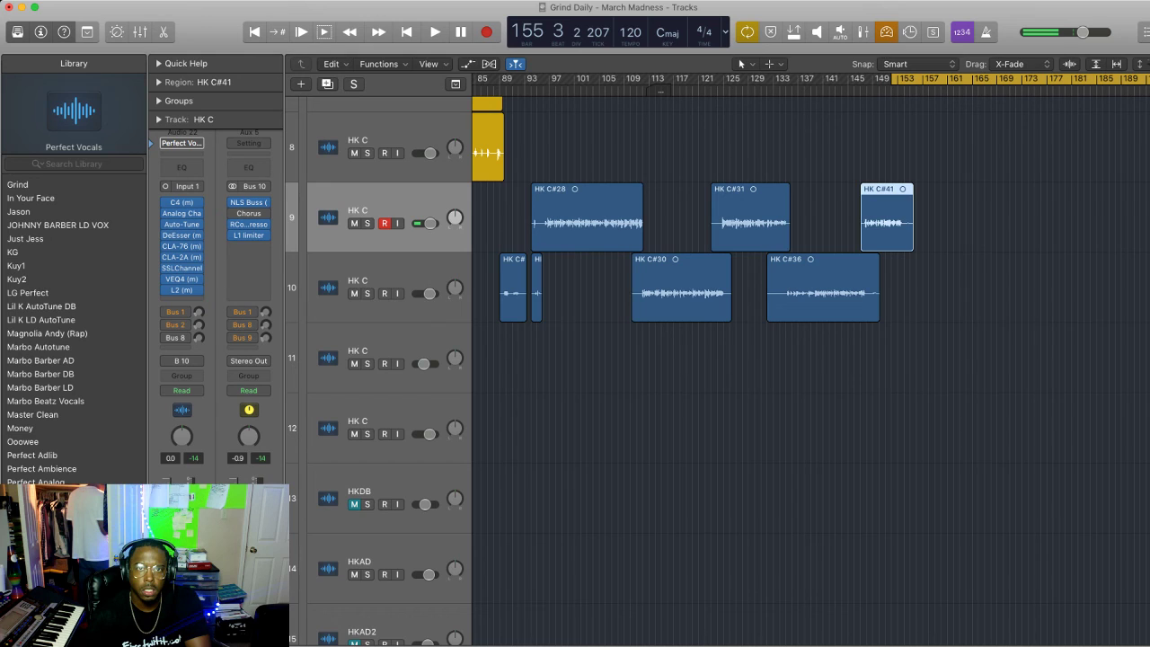
Try several vocal takes from about bar 152 on the duplicated HK C track and discard each one
key("r")
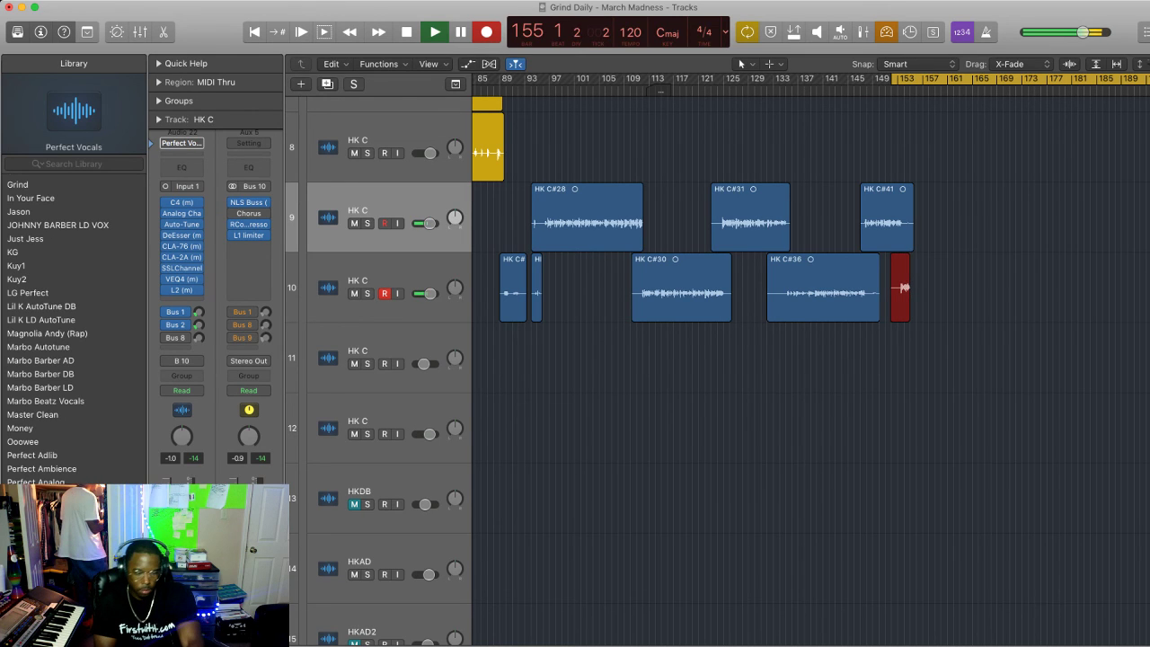
key("space")
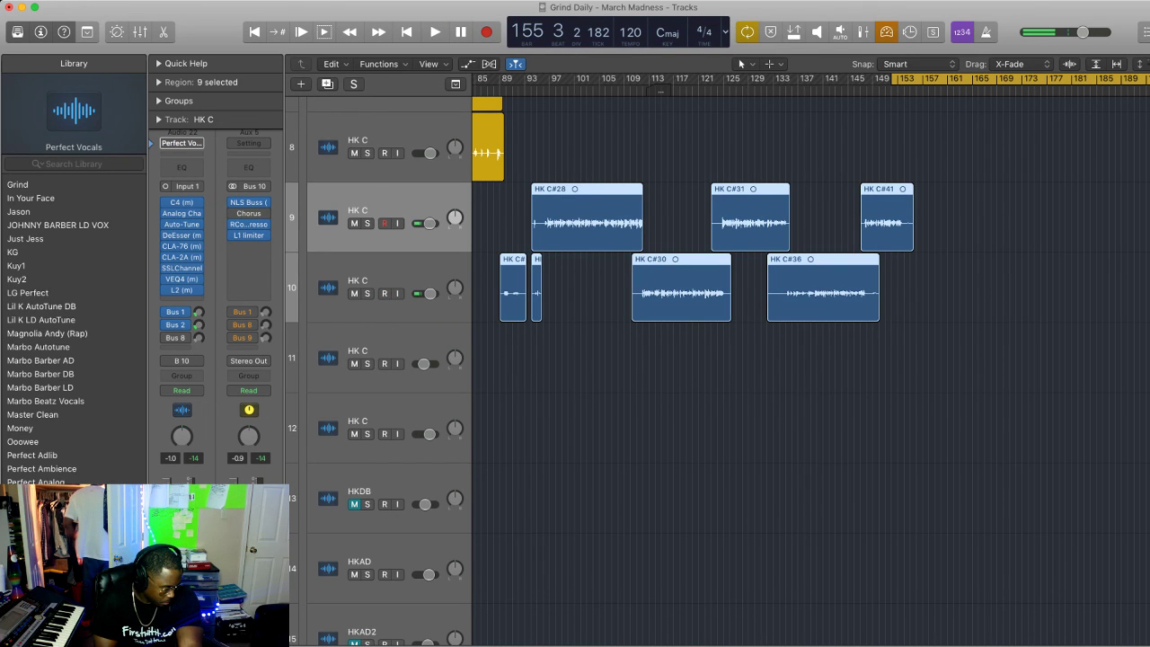
key("r")
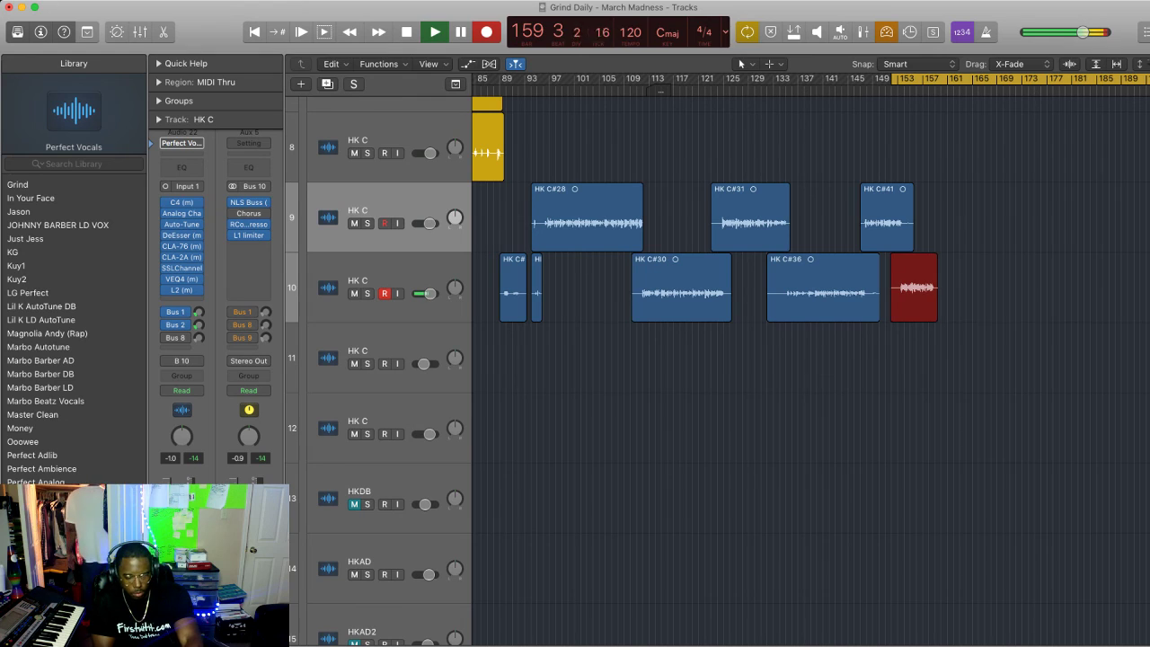
key("space")
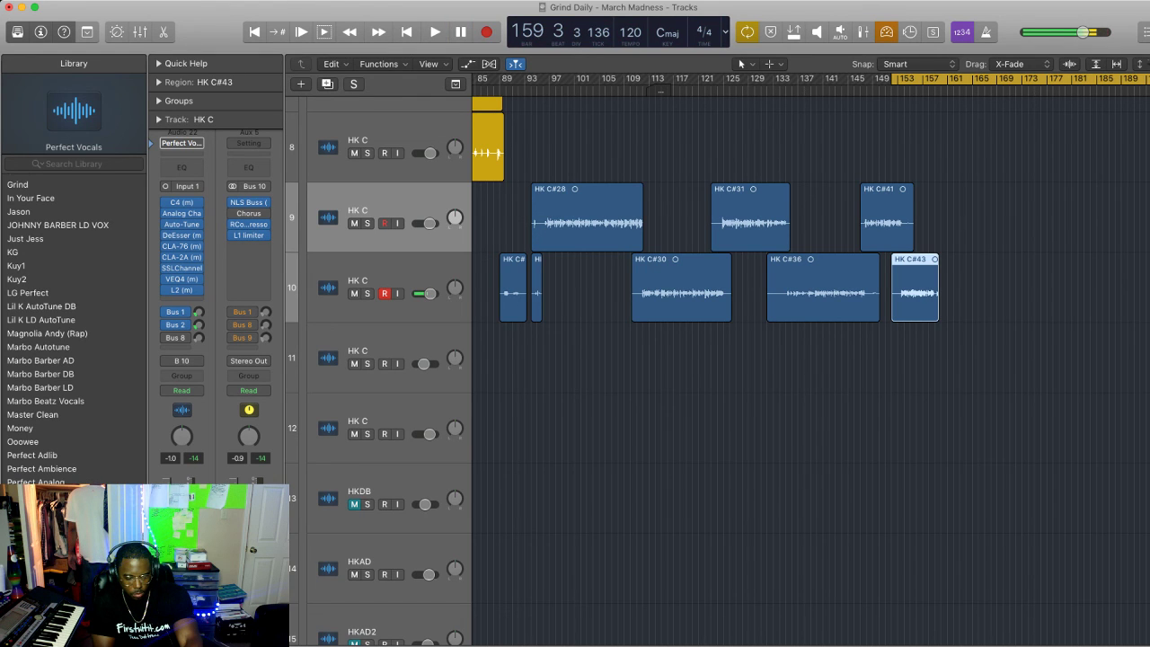
key("Delete")
key("r")
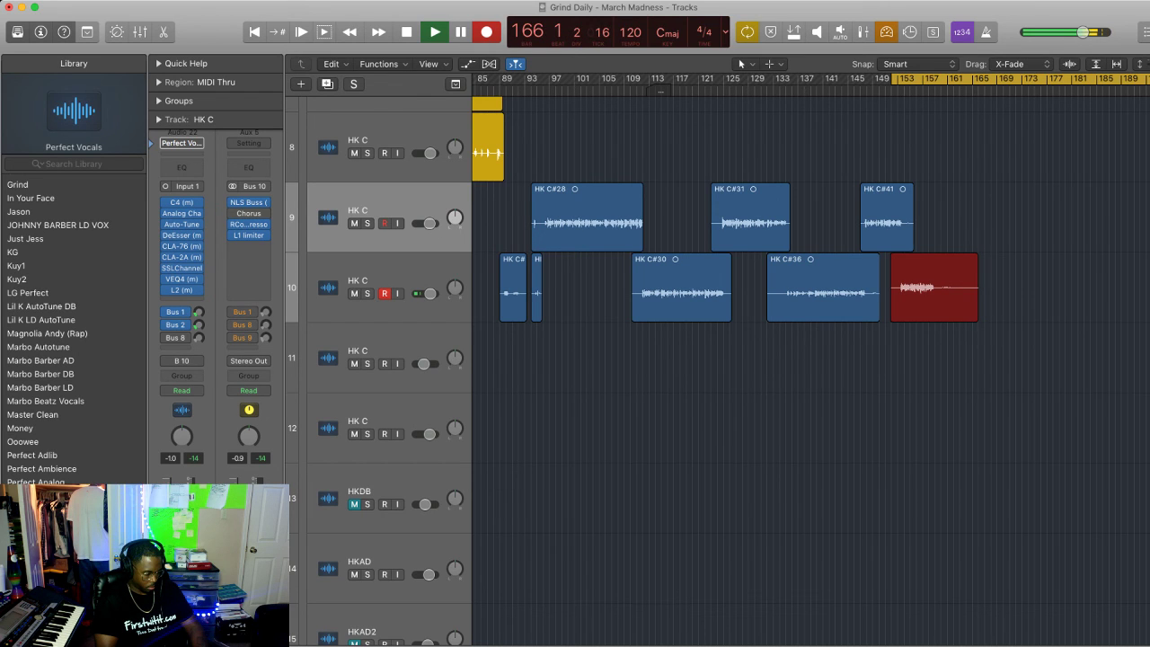
key("space")
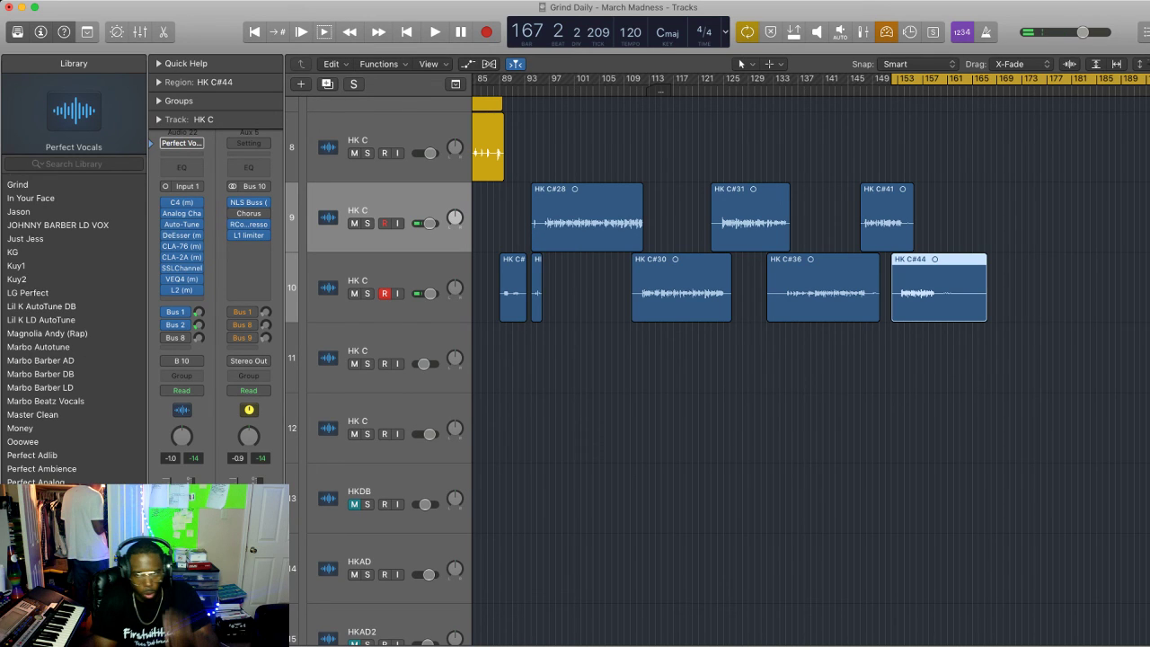
key("super+z")
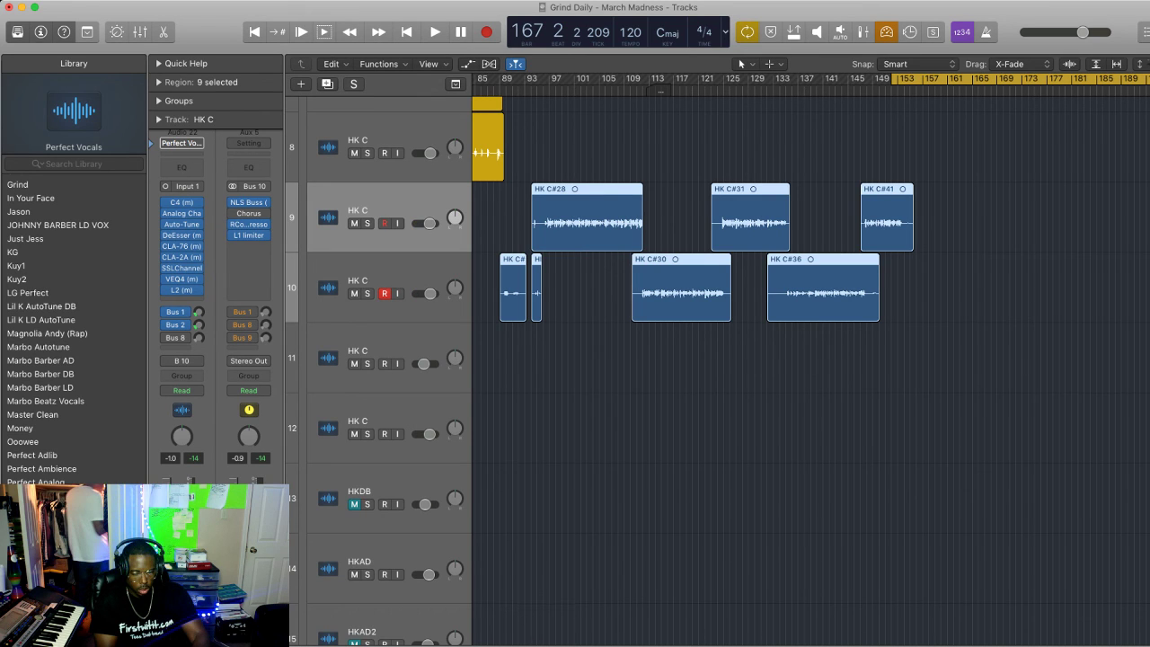
Try overlapping vocal takes from bar 152 on the duplicated HK C track, unpack the take folder to separate tracks and undo it
key("r")
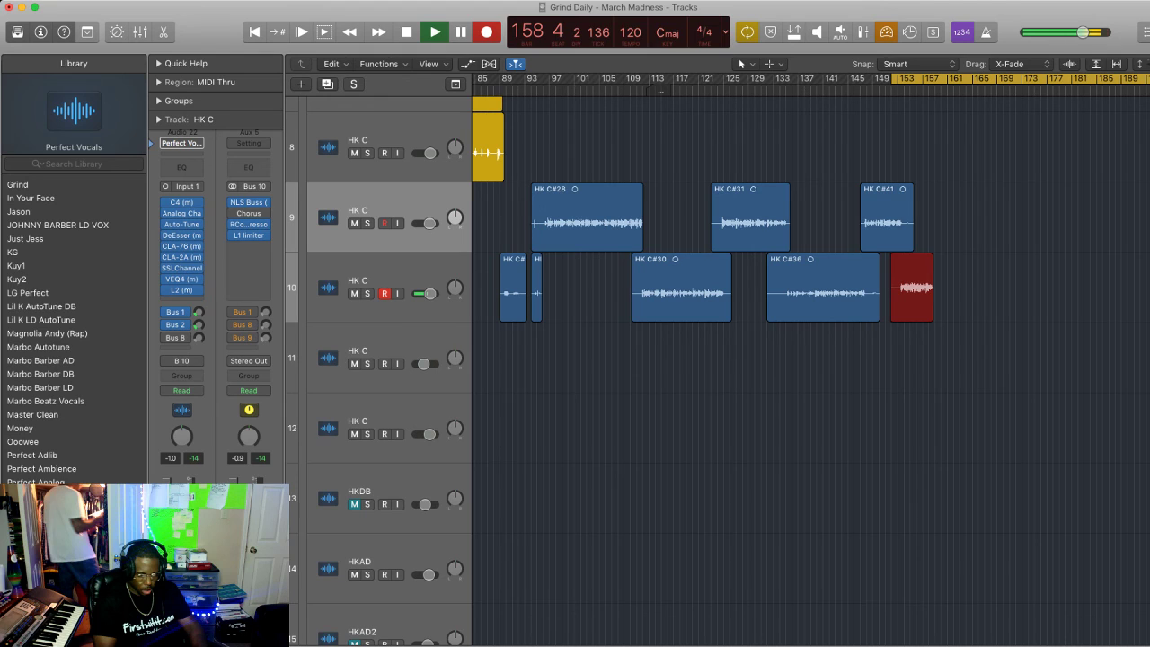
key("space")
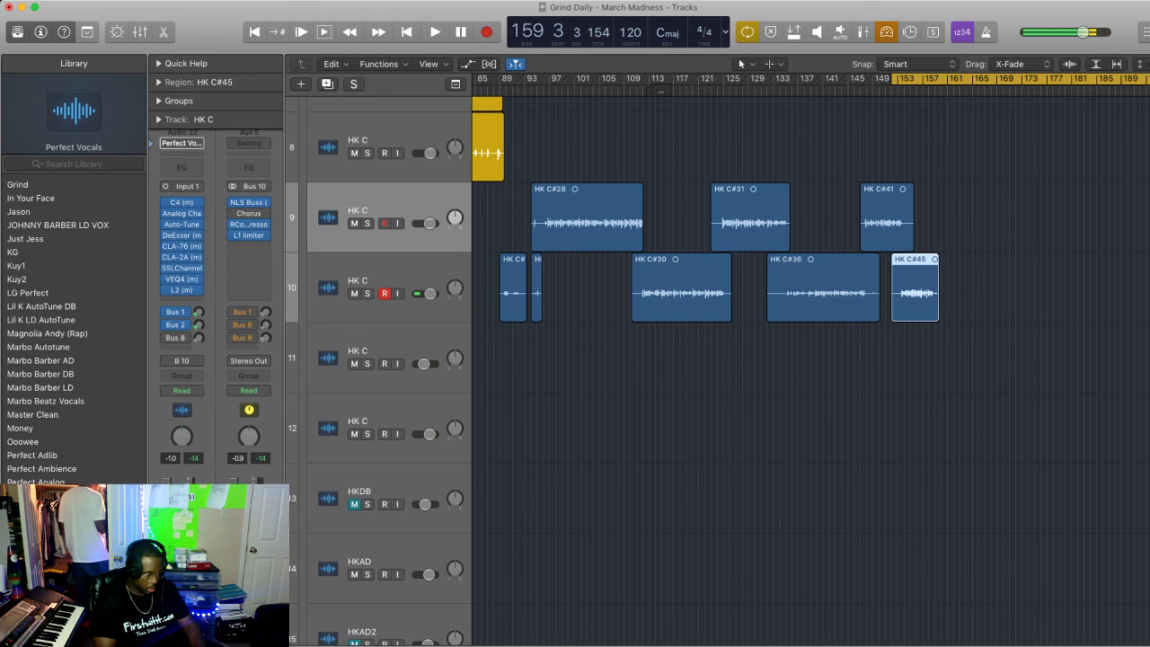
key("e")
key("r")
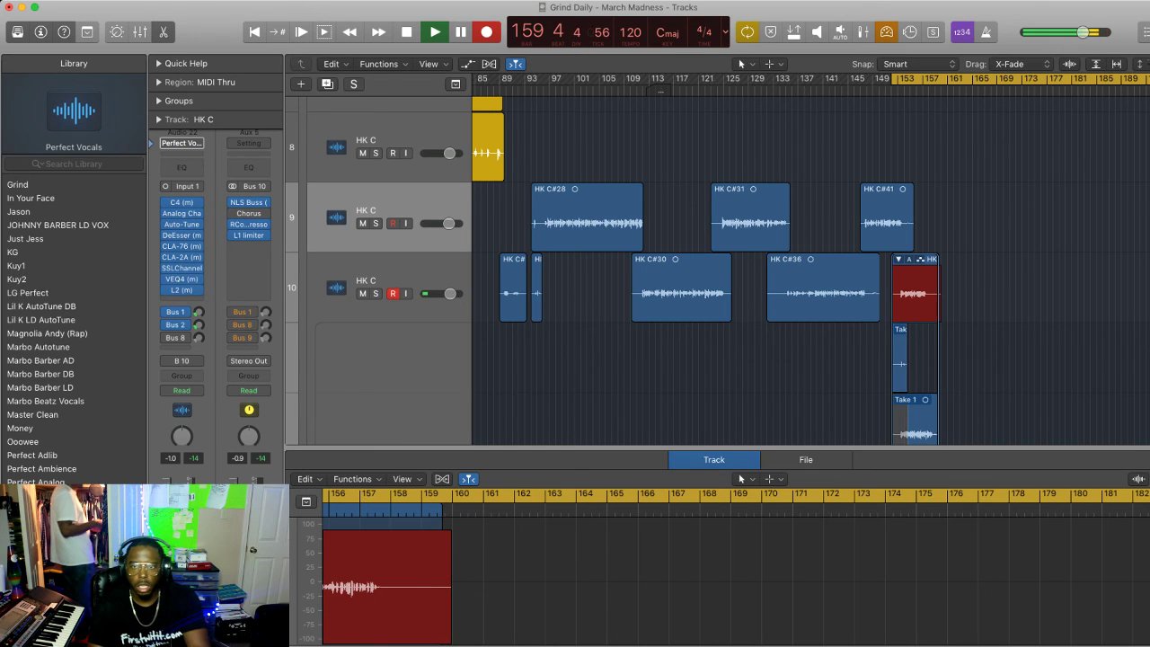
key("space")
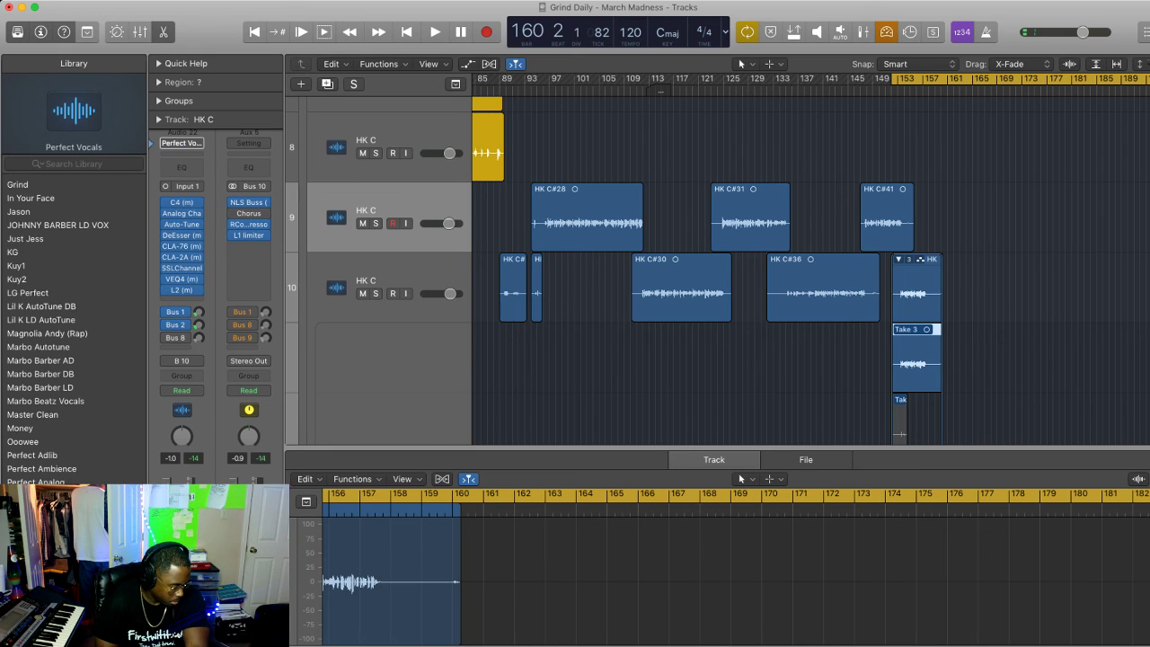
key("ctrl+shift+super+u")
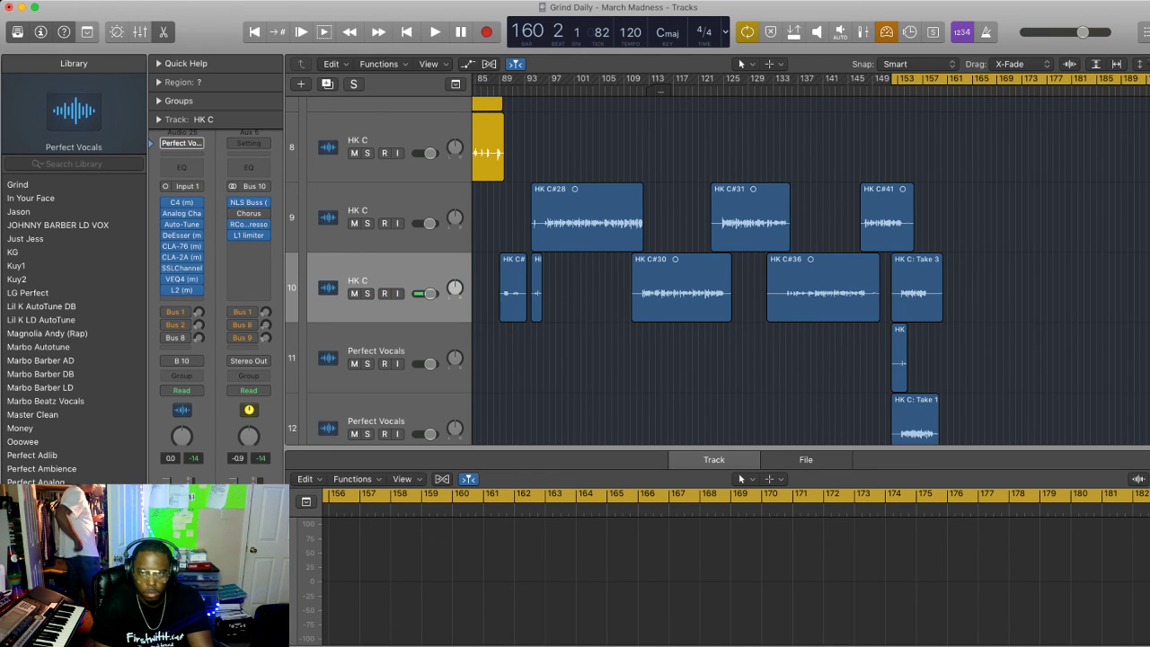
key("super+z")
Record a vocal take from bar 152 to about bar 160 on the duplicated HK C track and shift the cycle start to about bar 157
key("alt+u")
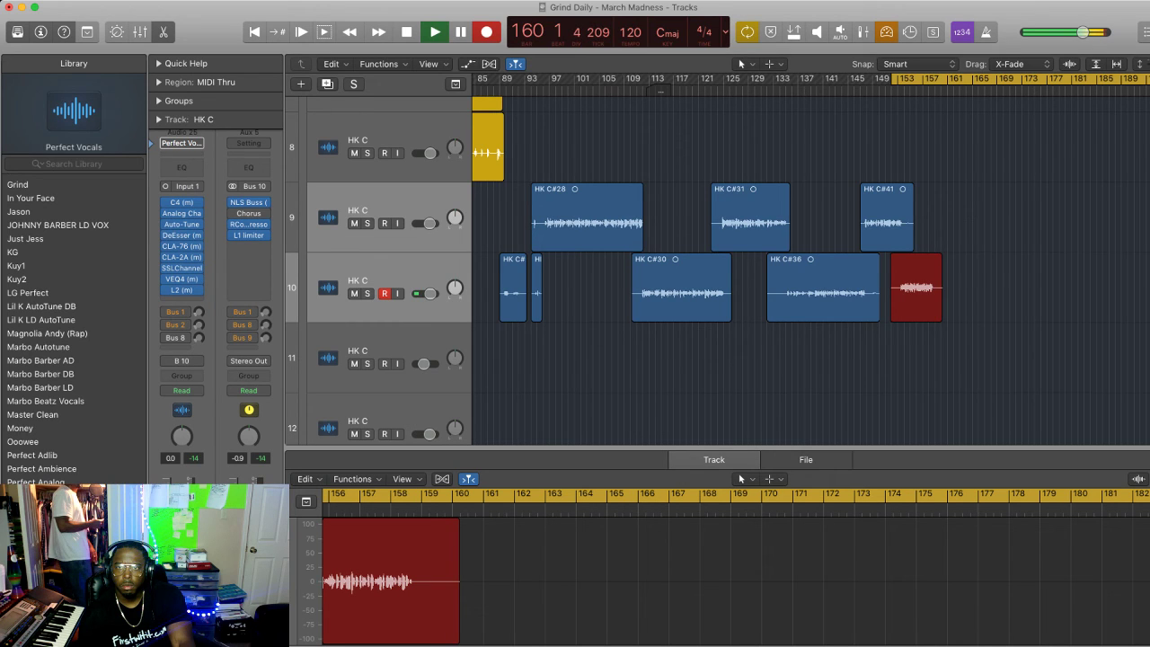
key("space")
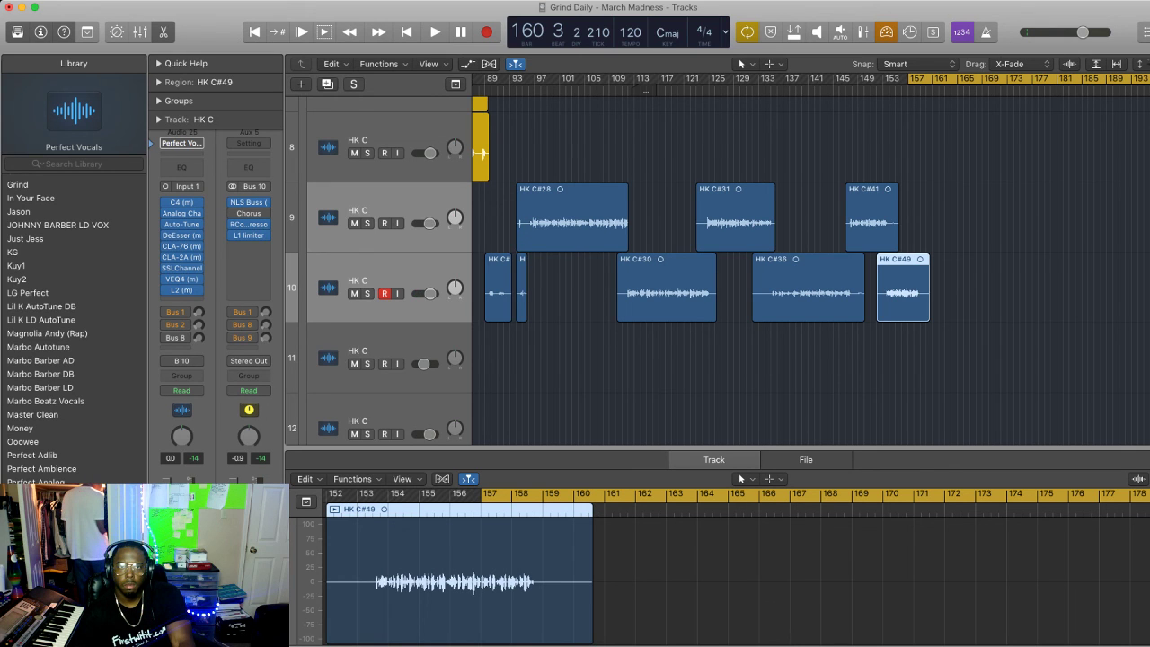
Try several vocal takes from about bar 157 on the original HK C track and discard each one
key("space")
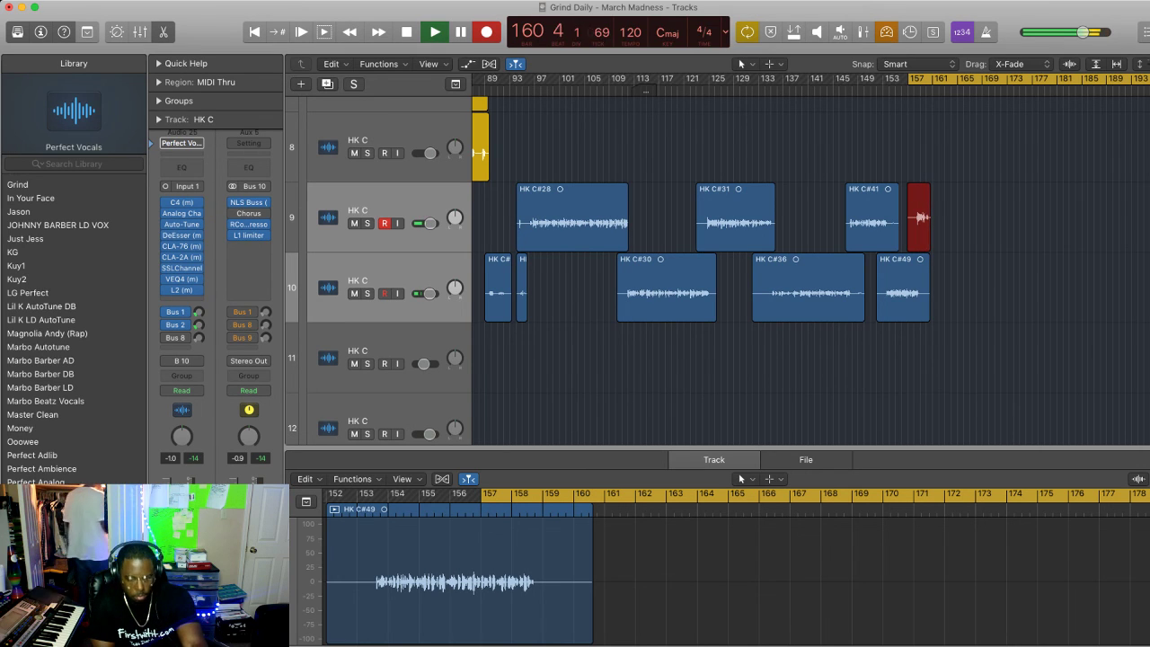
key("space")
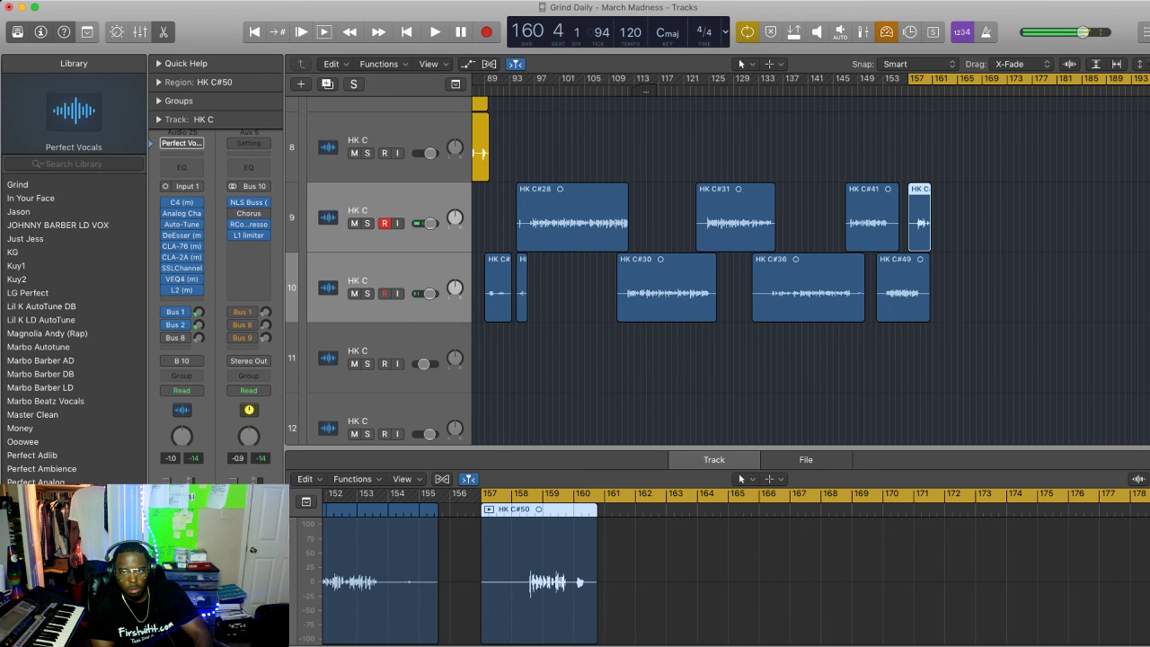
key("super+z")
key("r")
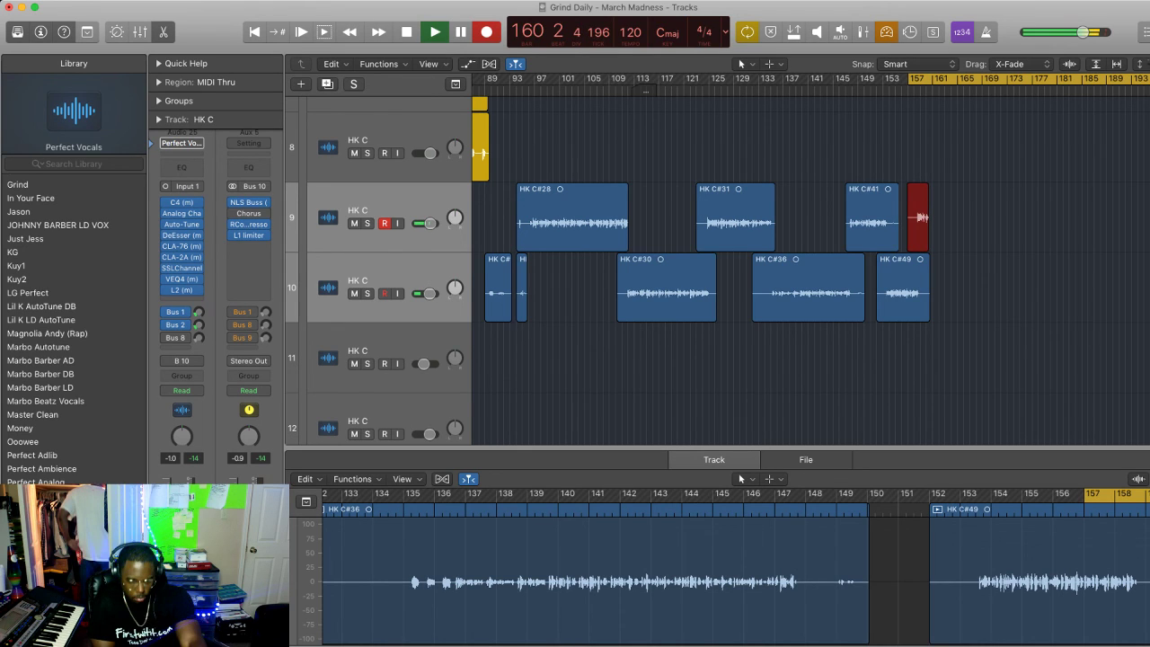
key("r")
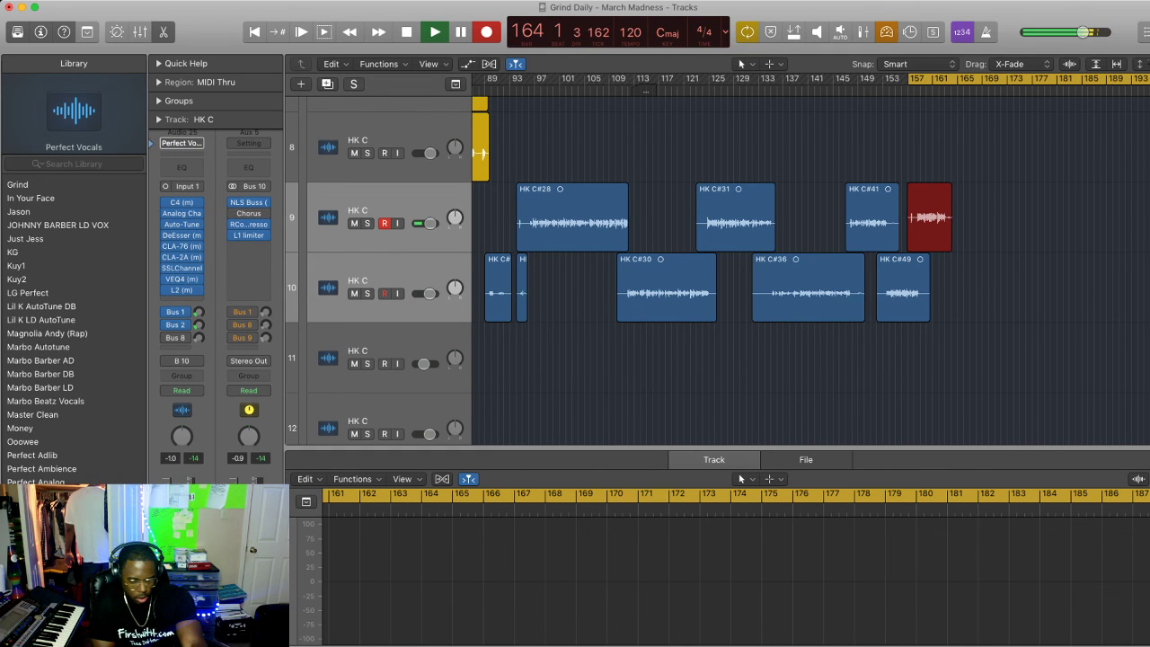
key("super+period")
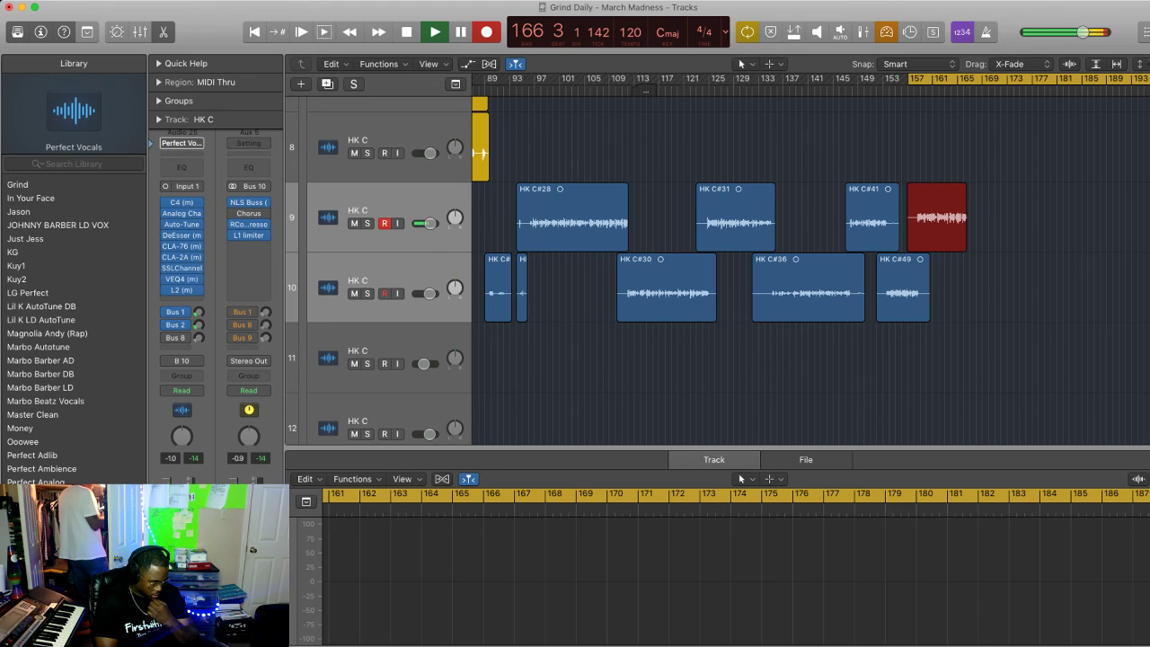
key("space")
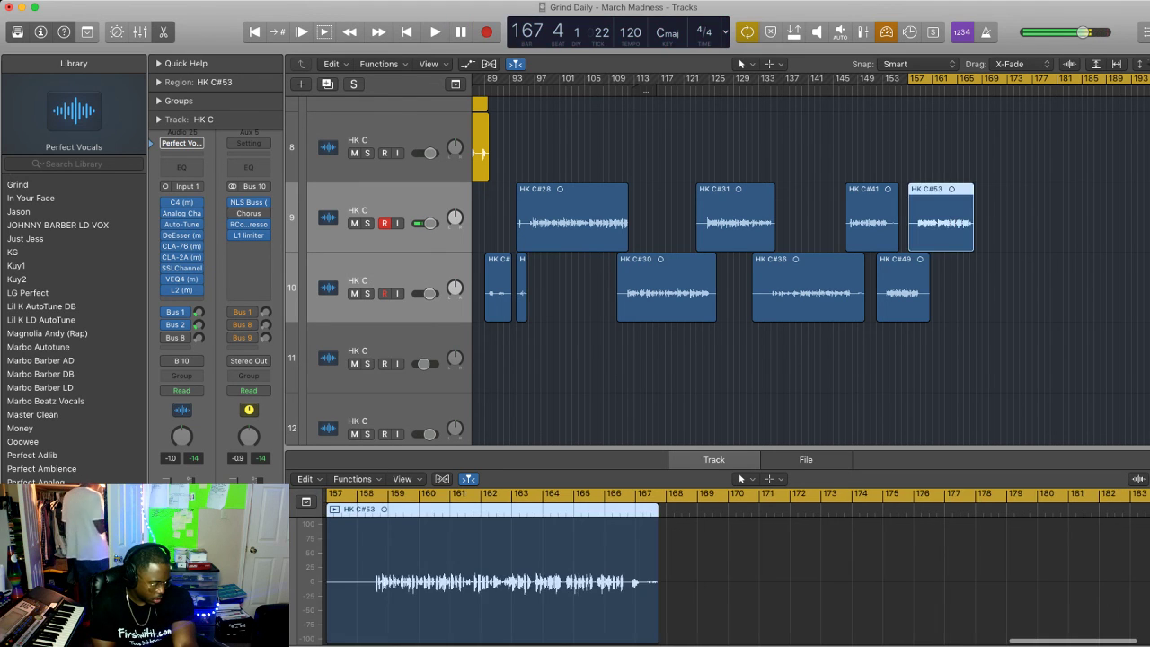
key("Delete")
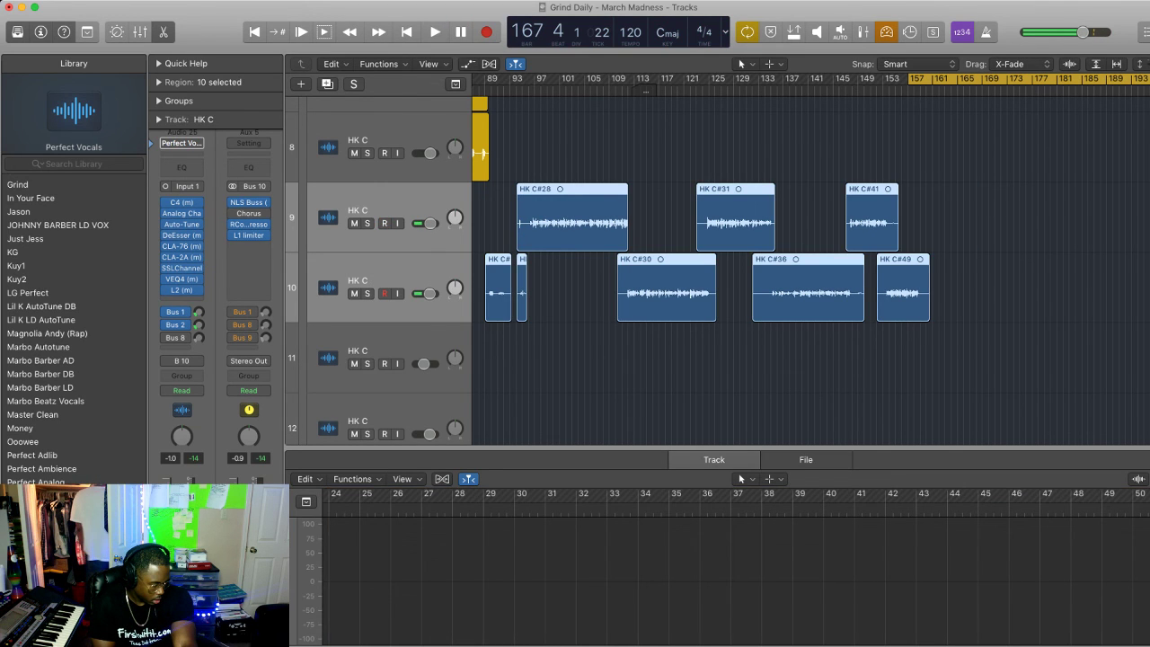
Try two more vocal takes from bar 157 on the original HK C track, one reaching about bar 170, and undo both
key("r")
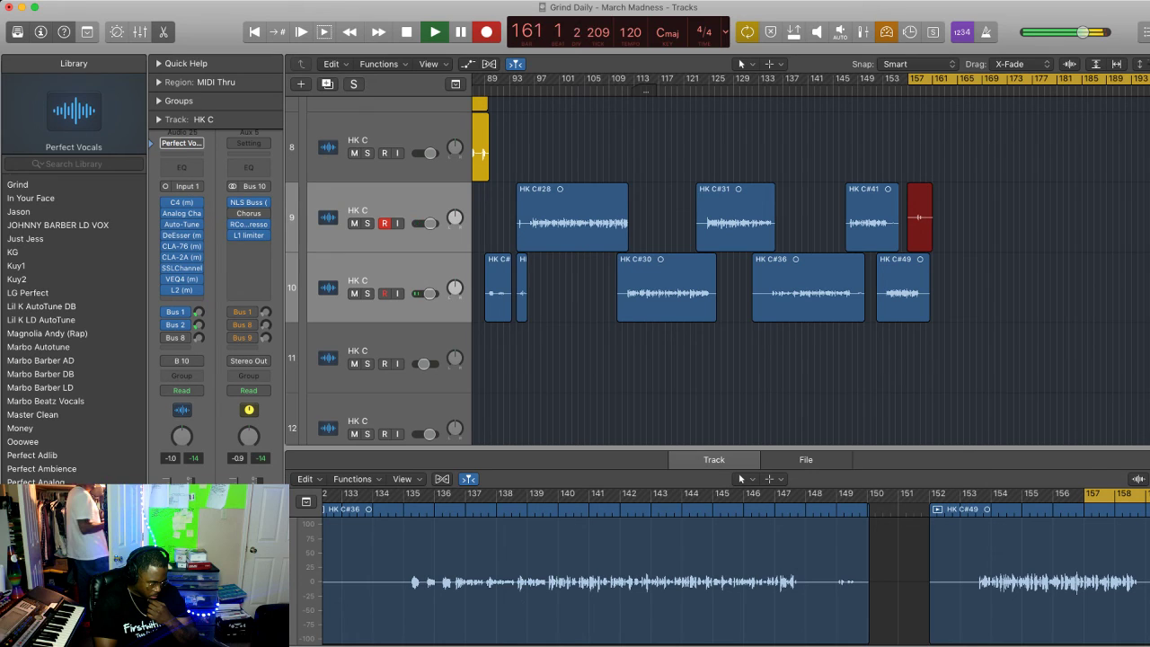
key("space")
key("super+z")
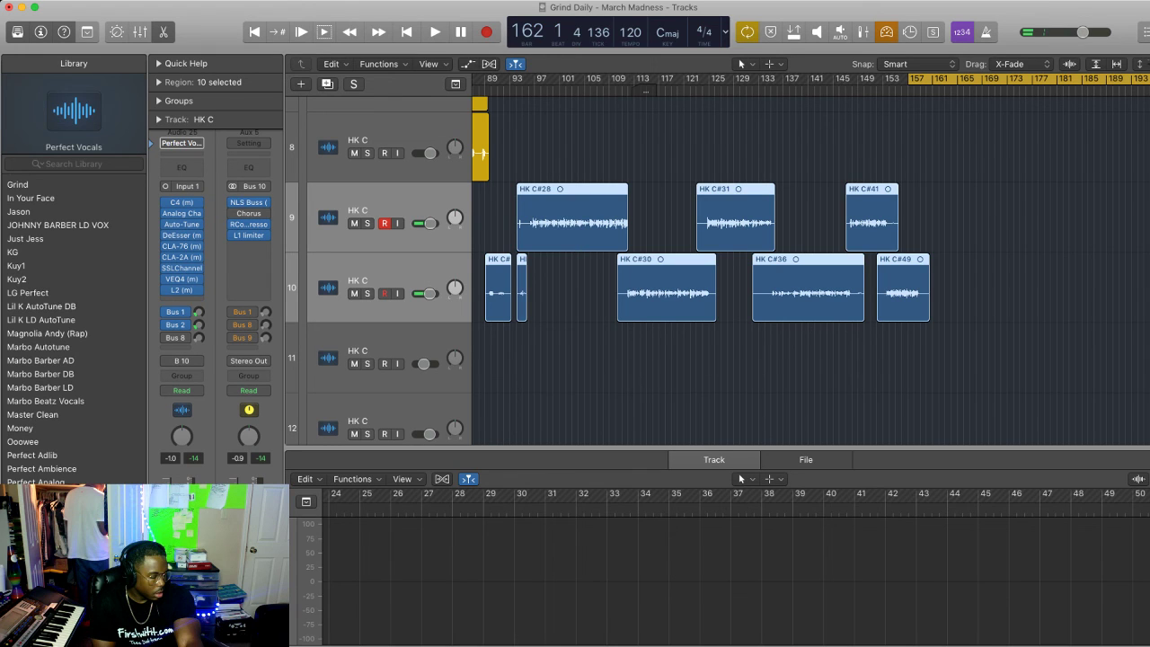
key("r")
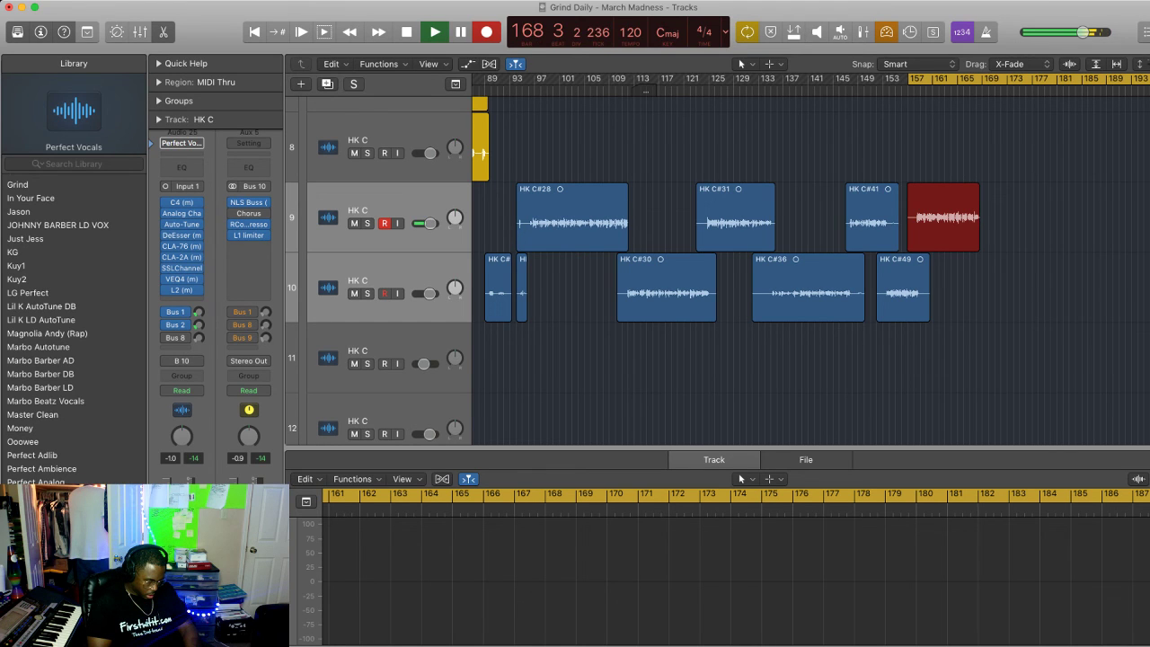
key("space")
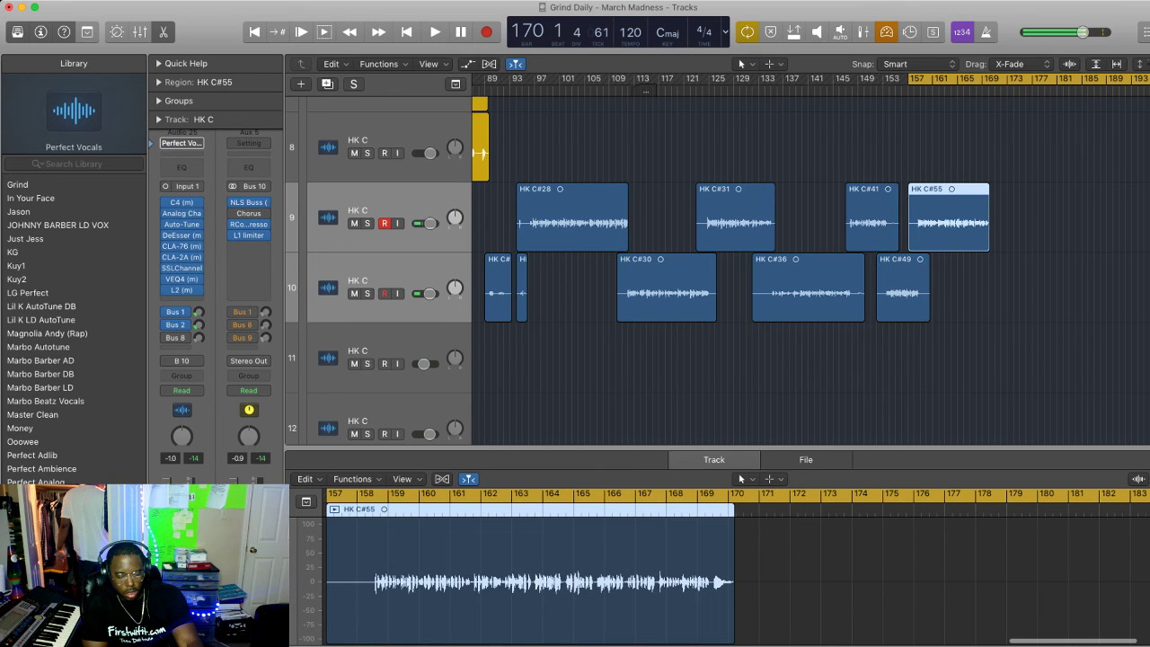
key("super+z")
Record a vocal take from bar 157 to about bar 173 on the original HK C track and move the cycle start to about bar 169
key("r")
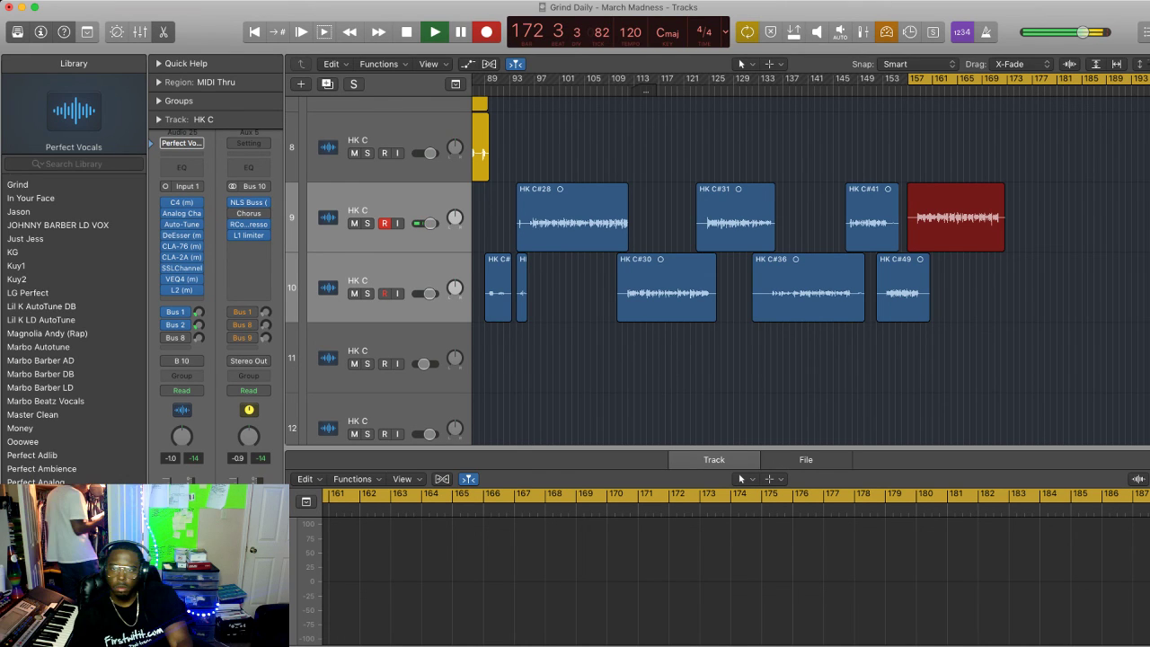
key("space")
key("c")
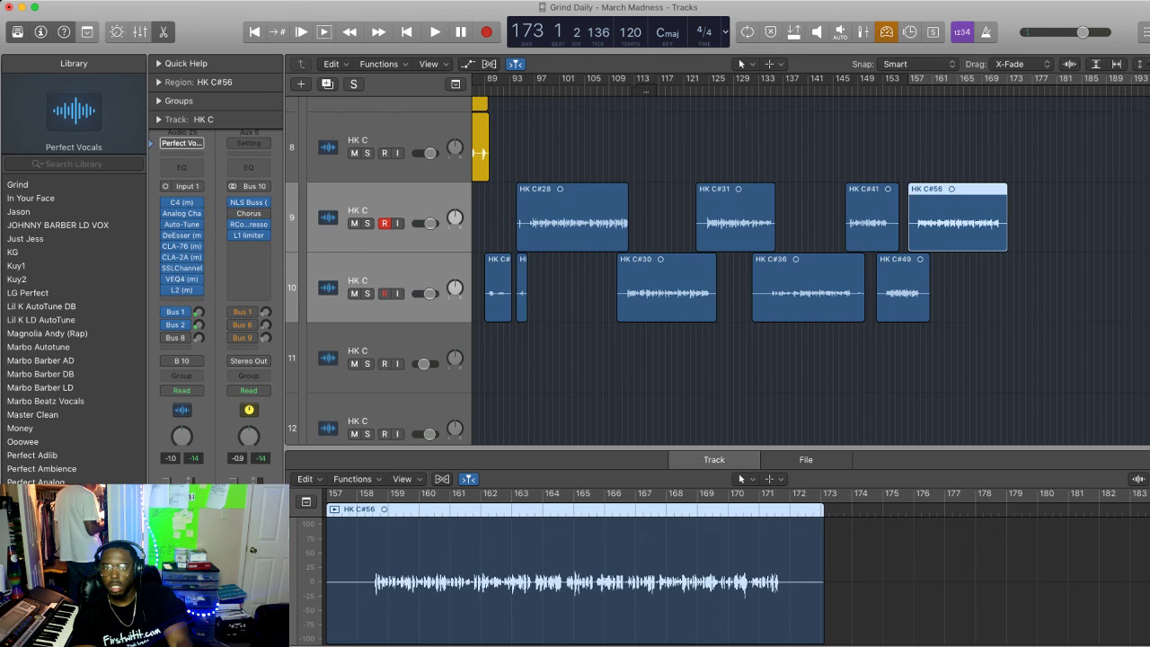
left_click(1047, 215)
left_click_drag(982, 78, 1148, 78)
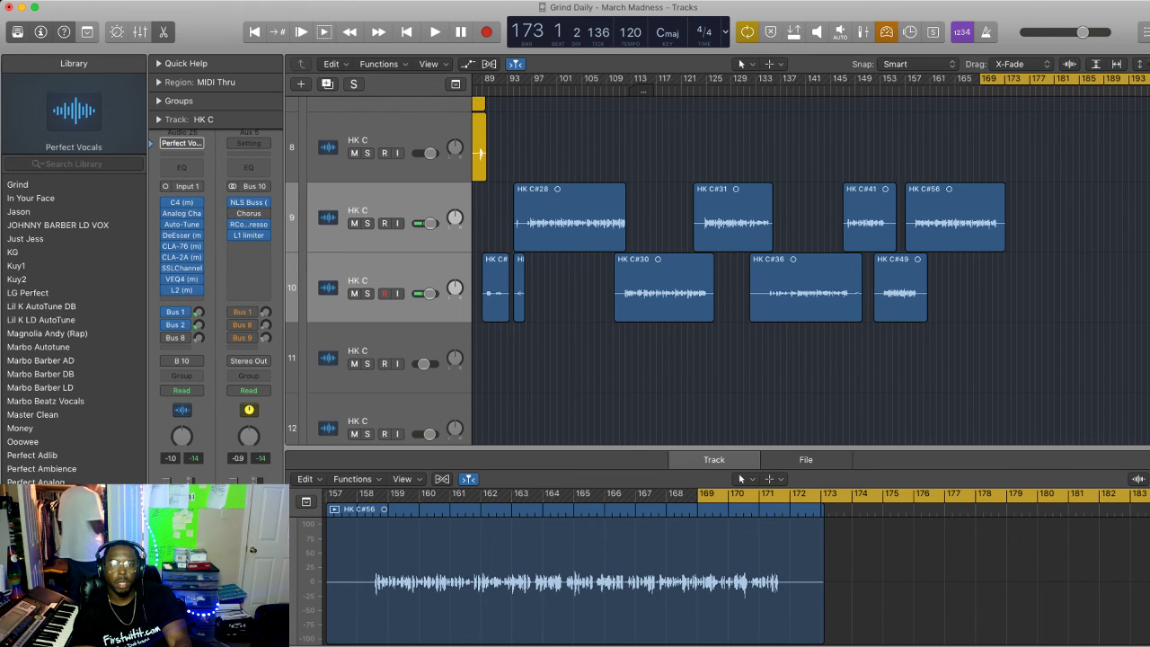
Record a vocal take from bar 169 to about bar 178 on the duplicated HK C track
key("r")
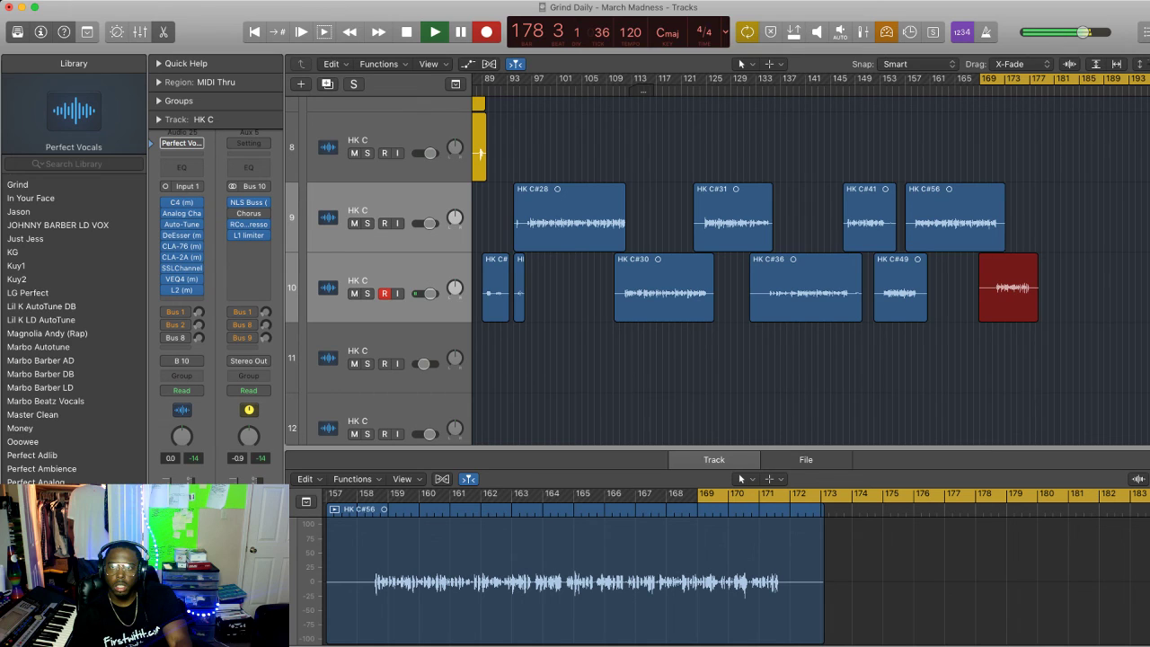
key("space")
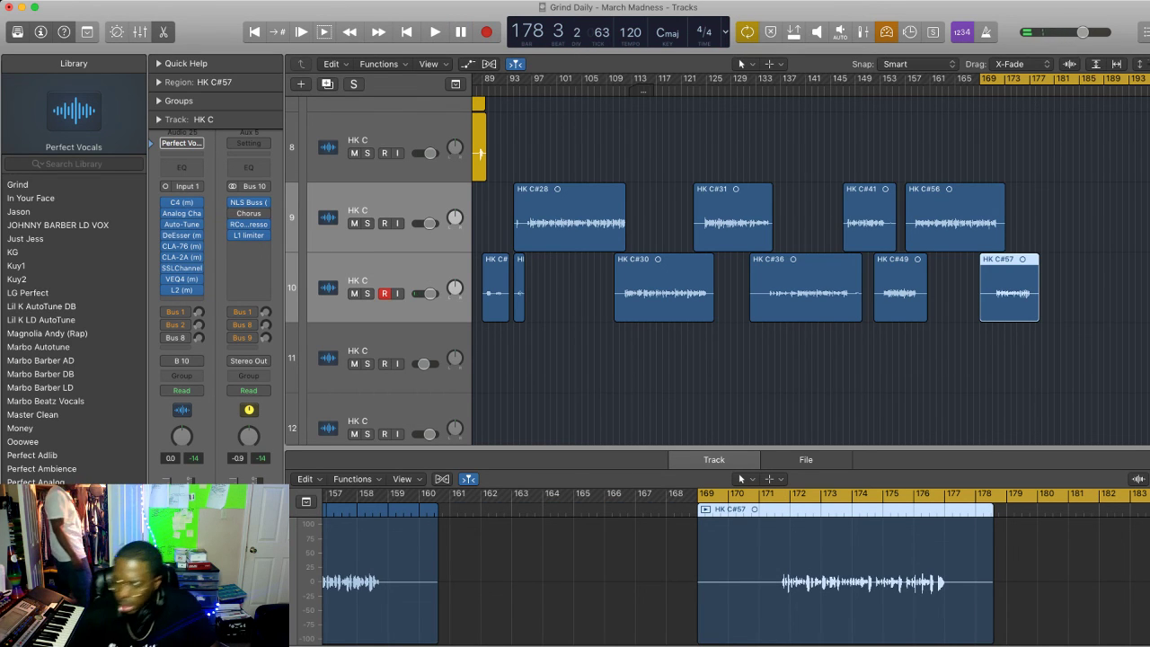
Set the cycle range from about bar 93 to about bar 175, covering the recorded verse regions
scroll(719, 270, "down", 1)
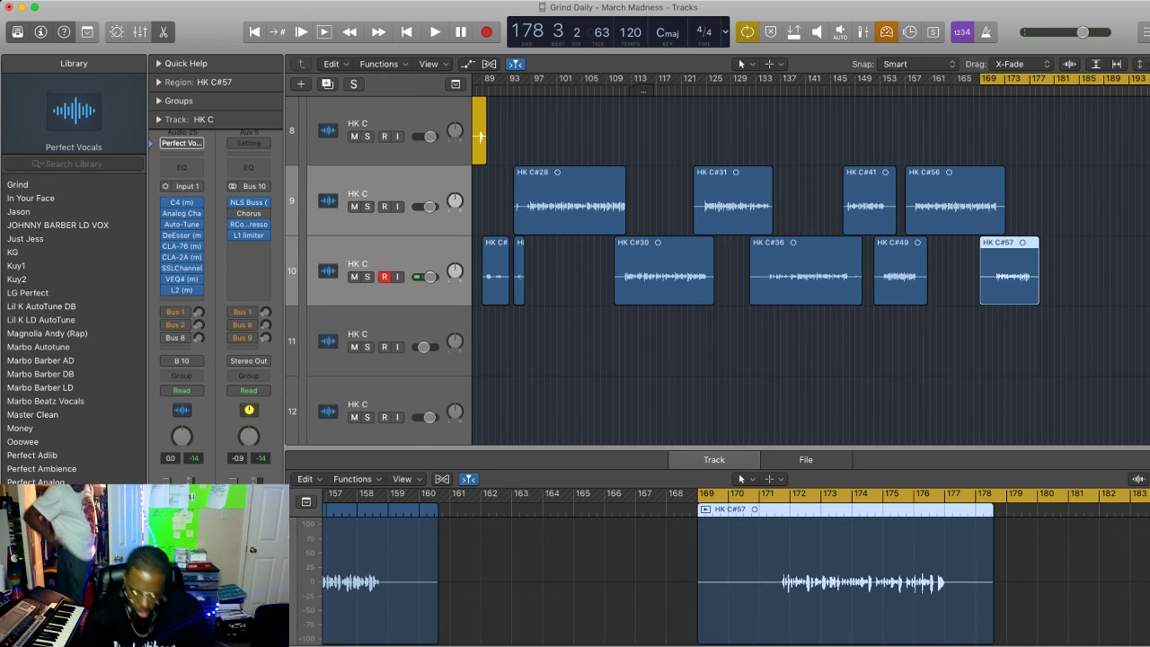
scroll(719, 270, "down", 5)
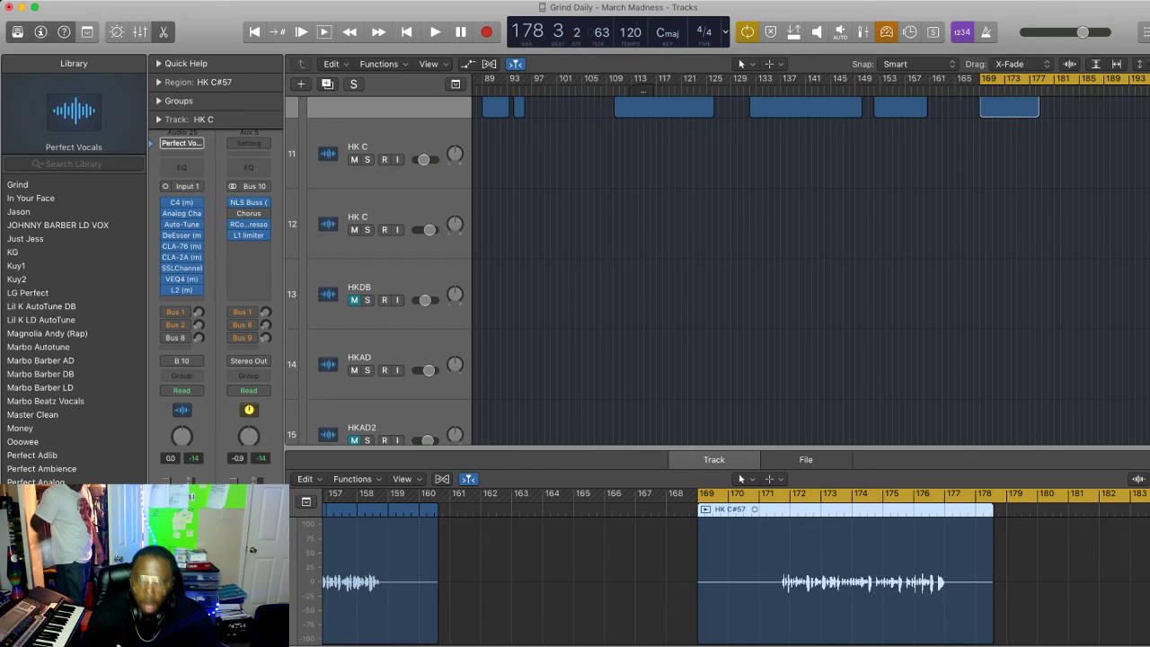
scroll(719, 270, "up", 6)
key("c")
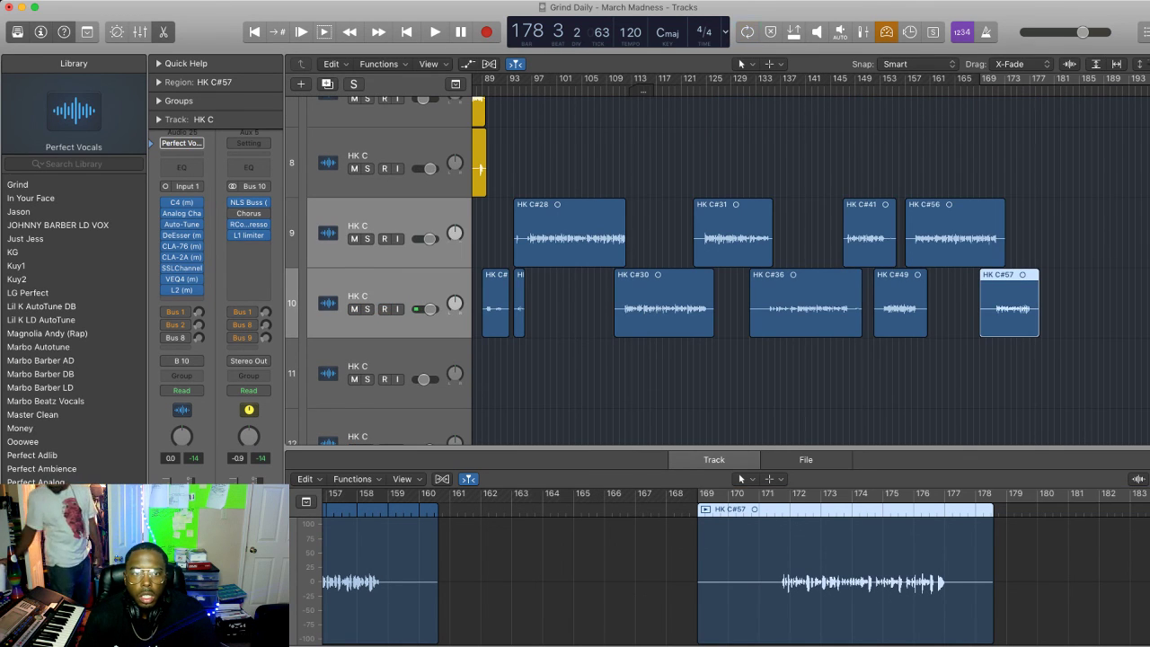
scroll(719, 270, "left", 2)
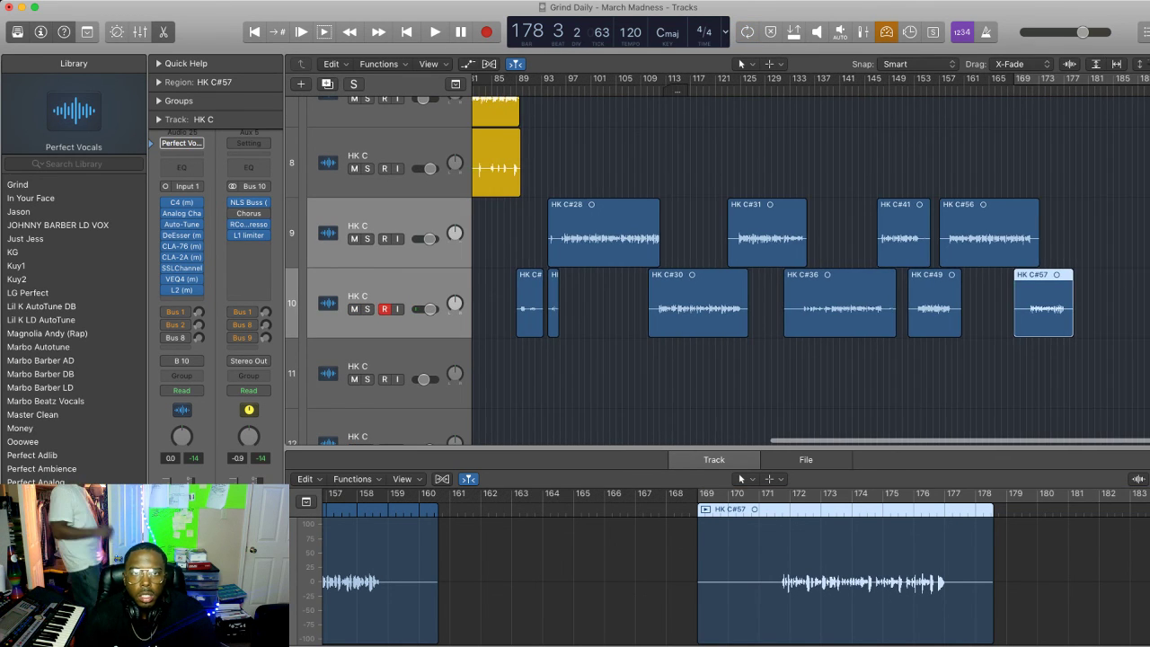
key("c")
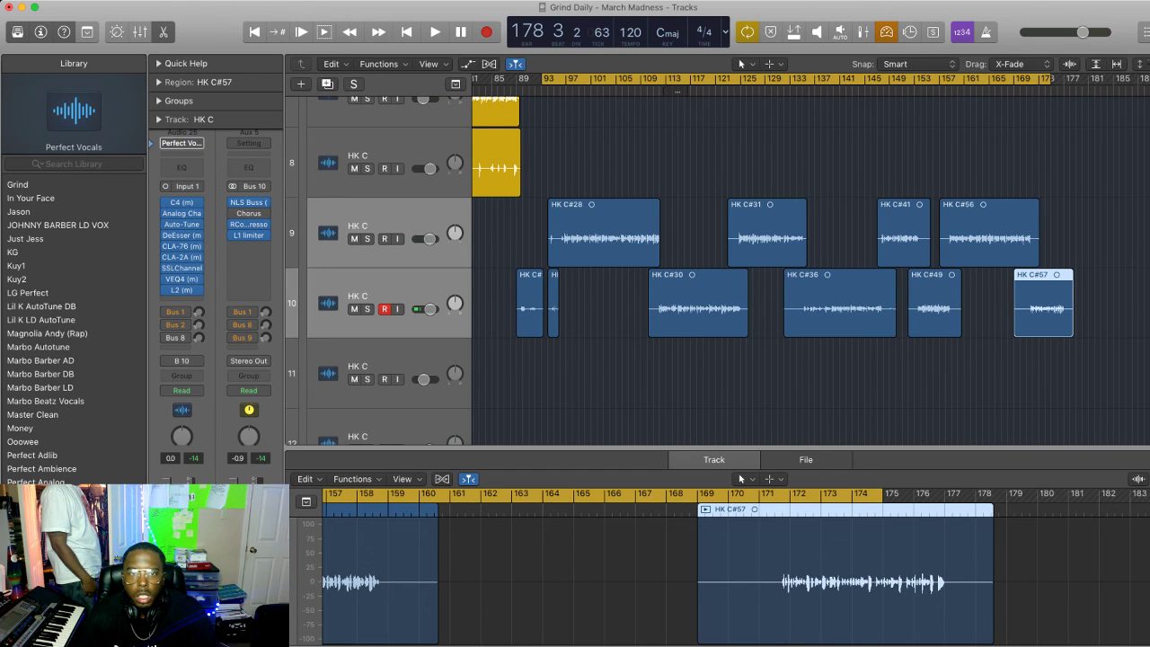
Trim the end of vocal region HK C#31 on the original HK C track back to just past bar 135
key("super+Right")
key("super+Right")
key("super+Right")
key("super+Right")
key("super+Right")
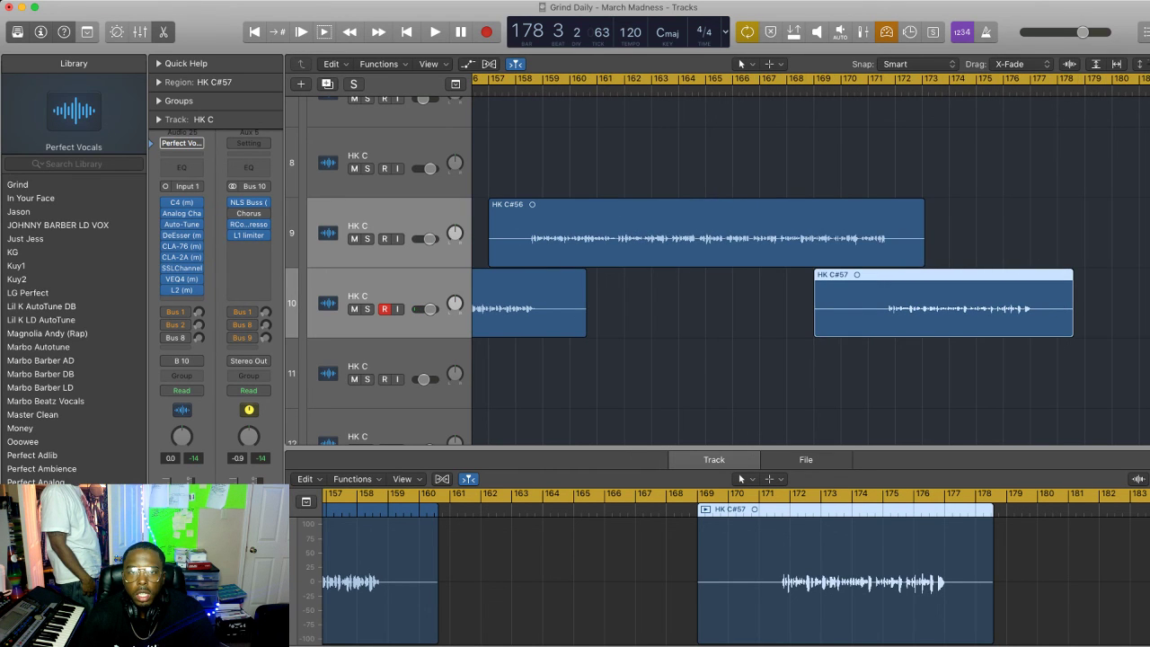
scroll(719, 269, "left", 20)
left_click_drag(720, 257, 708, 257)
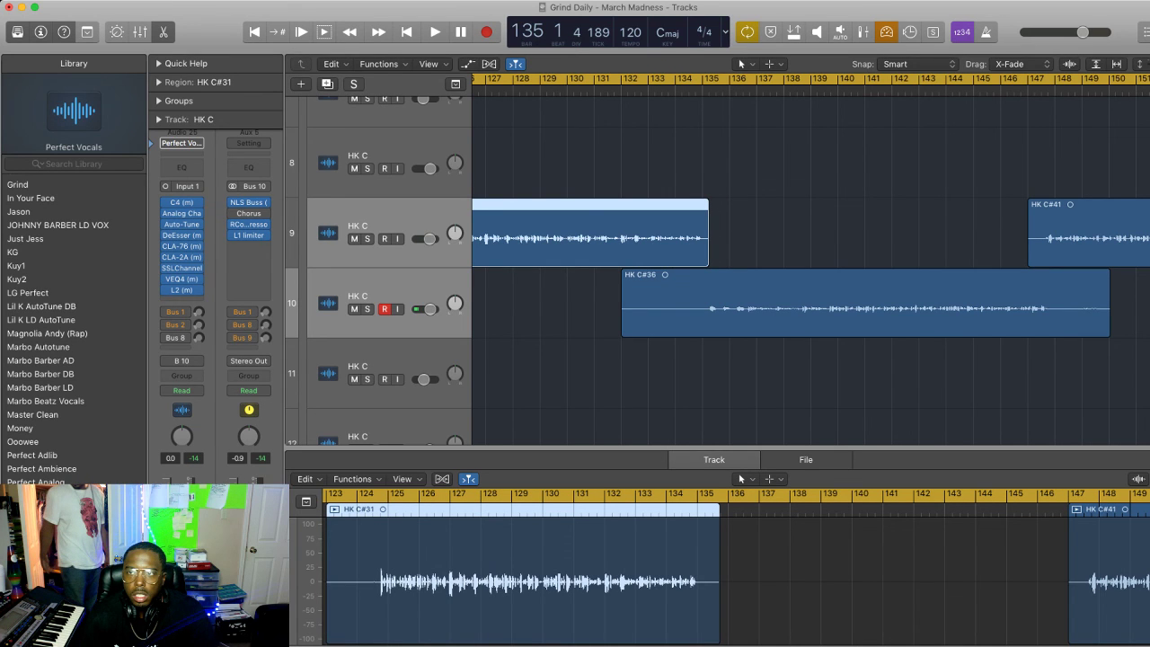
Trim the silent start of region HK C#36 on the duplicated HK C track so it begins at about bar 135
key("super+Right")
key("super+Right")
key("super+Right")
scroll(708, 257, "right", 8)
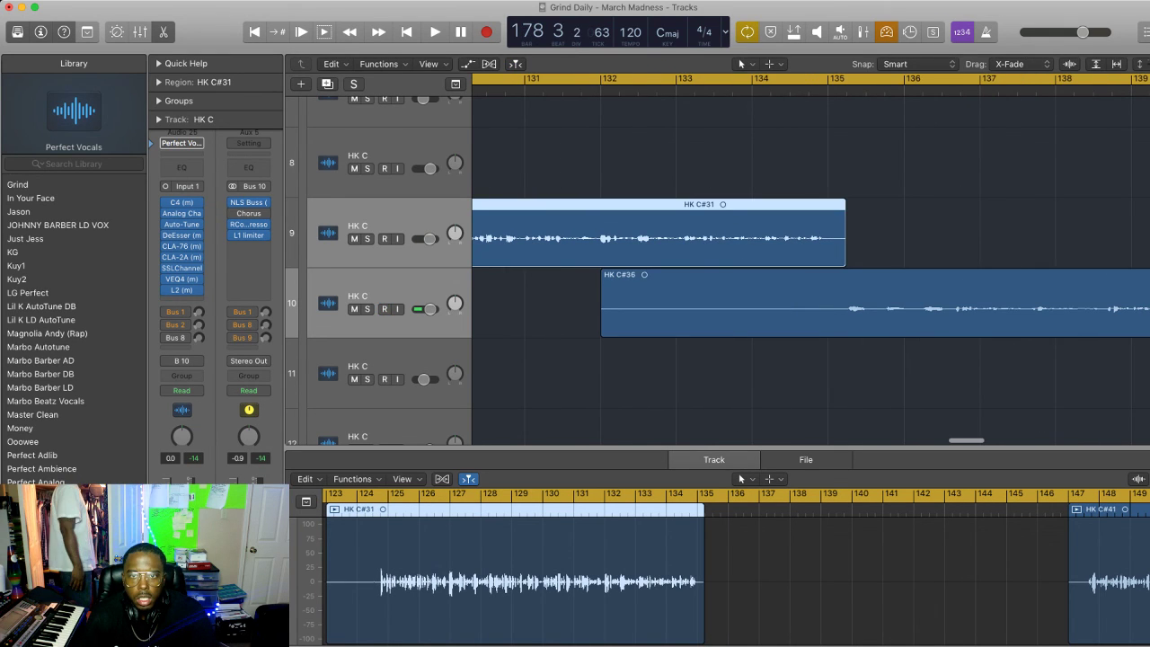
left_click(605, 325)
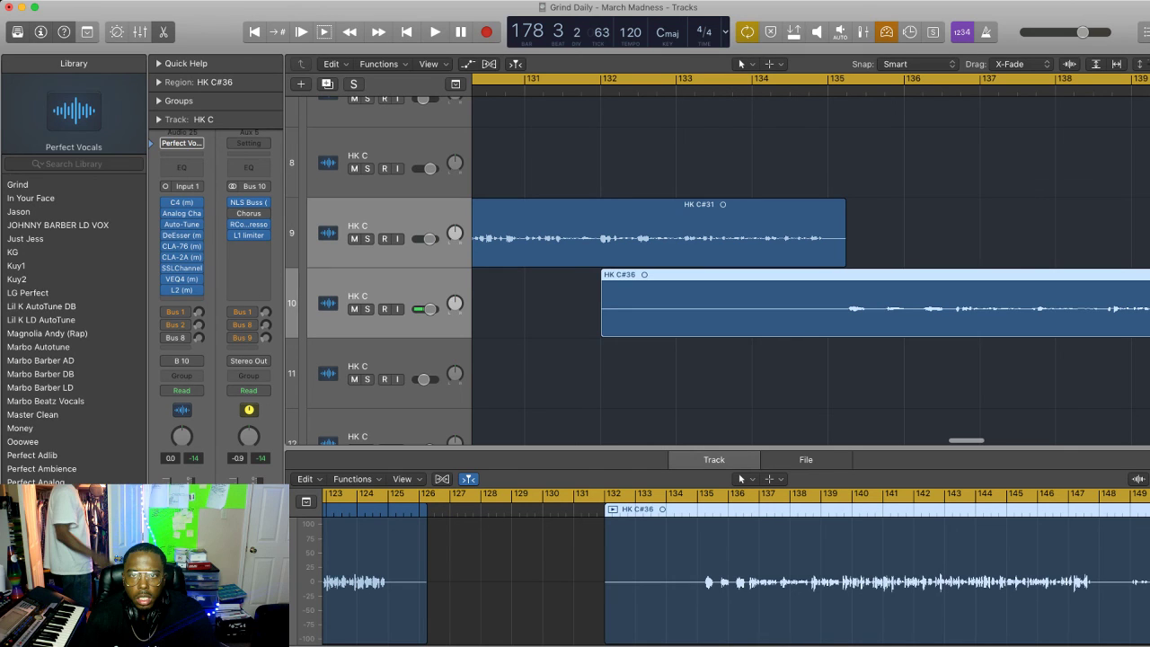
left_click_drag(603, 325, 830, 325)
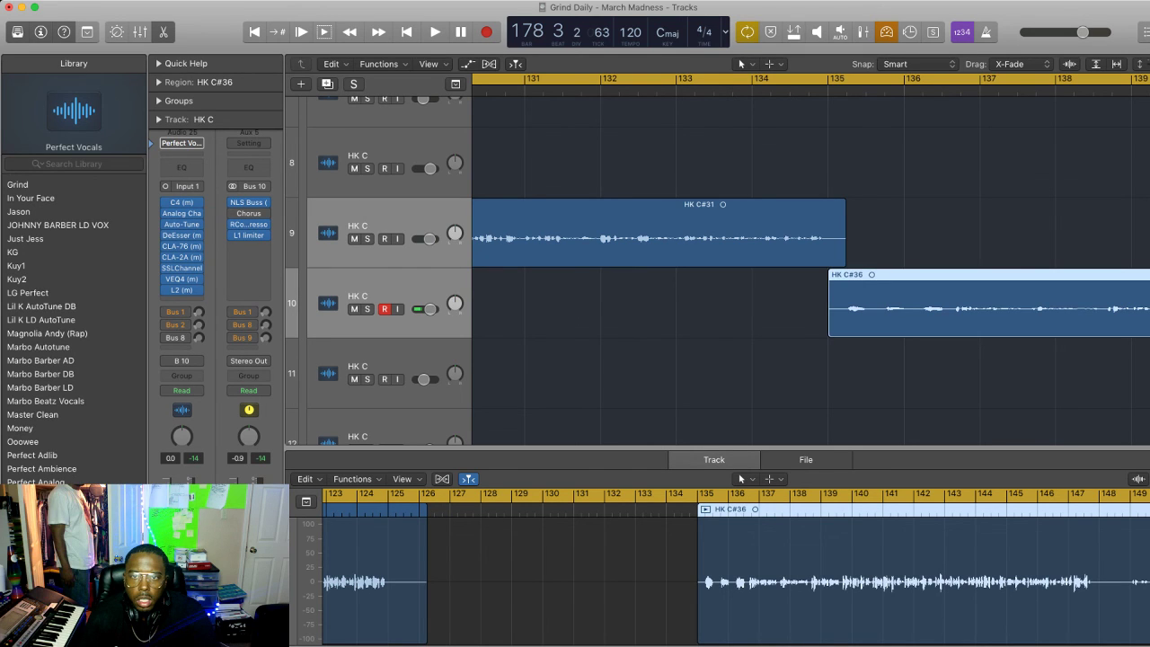
Shorten the end of region HK C#31 further to just before bar 135, clear of the start of HK C#36
left_click_drag(844, 257, 826, 257)
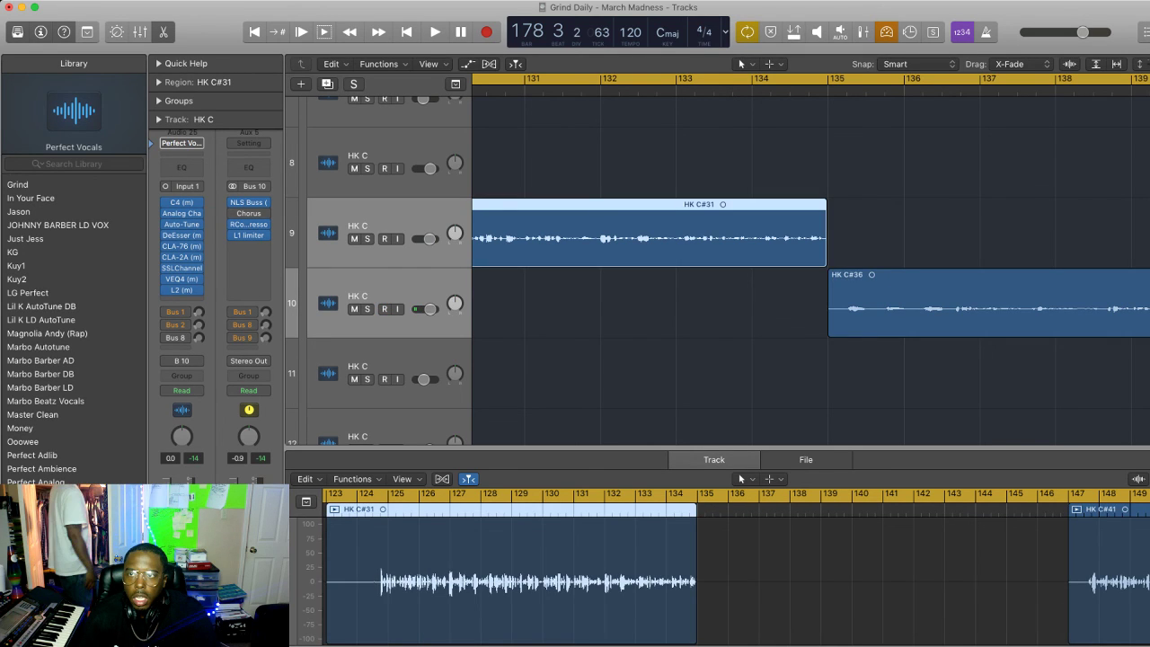
scroll(827, 257, "down", 5)
scroll(827, 257, "right", 5)
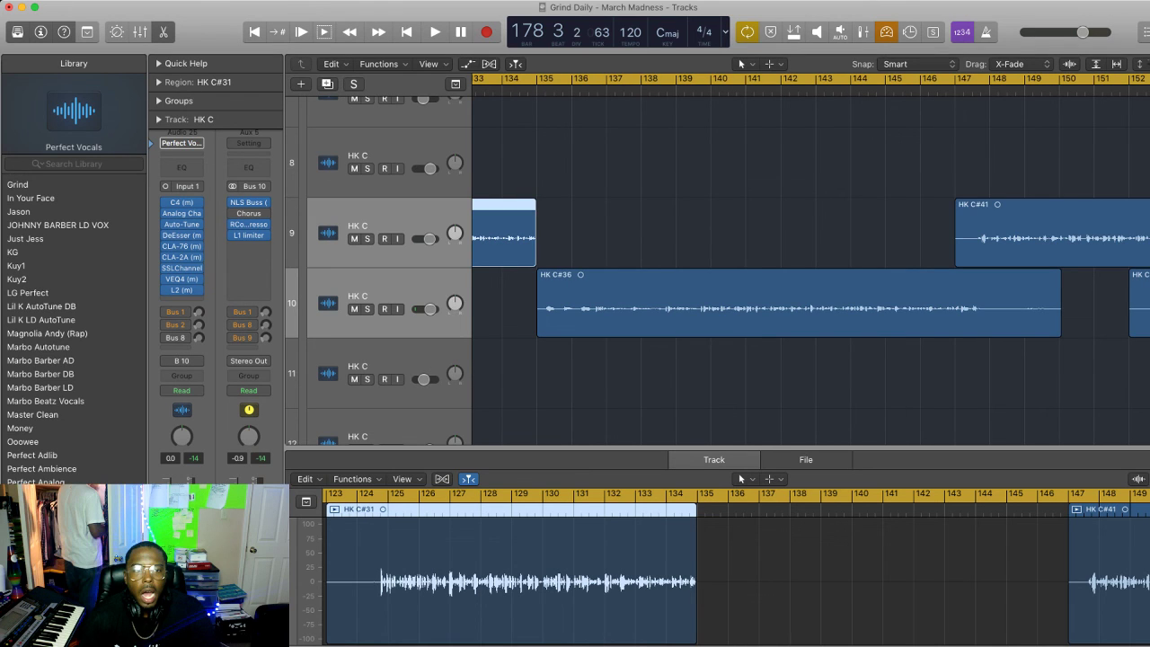